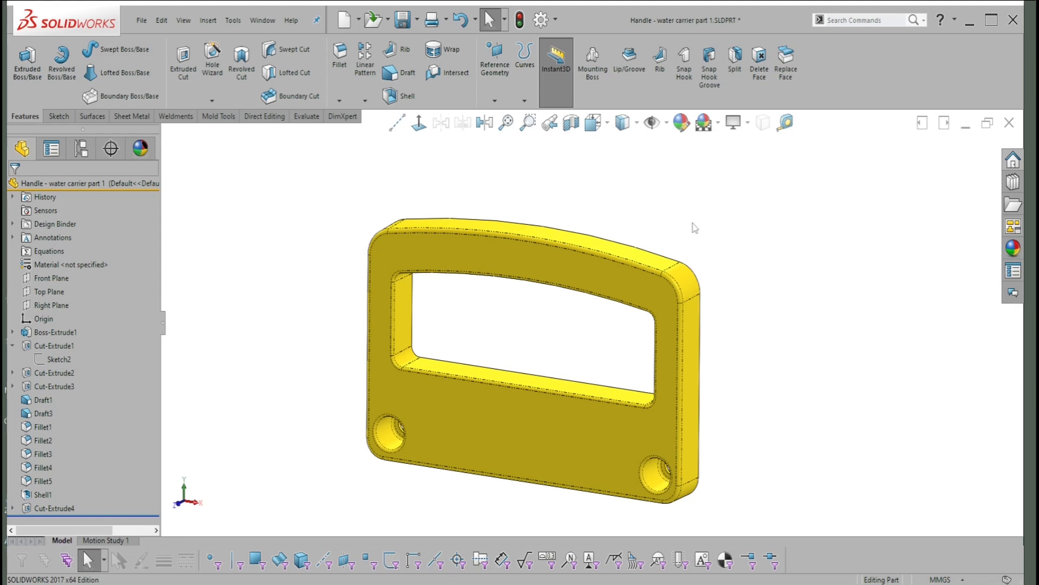
- Inspect the other open parts, Dimensioning block and Dimensioning slightly assymetrical feature
{"action": "middle_click_drag", "start_coordinate": [693, 223], "coordinate": [693, 225]}
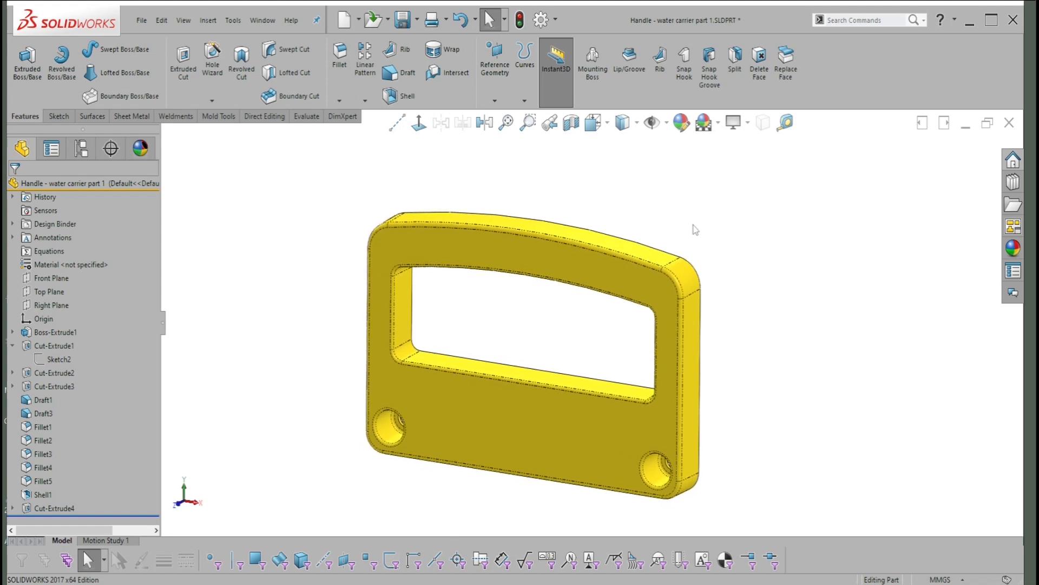
{"action": "right_click", "coordinate": [802, 266]}
{"action": "left_click", "coordinate": [764, 274]}
{"action": "right_click_drag", "start_coordinate": [766, 276], "coordinate": [767, 324]}
{"action": "left_click", "coordinate": [652, 317]}
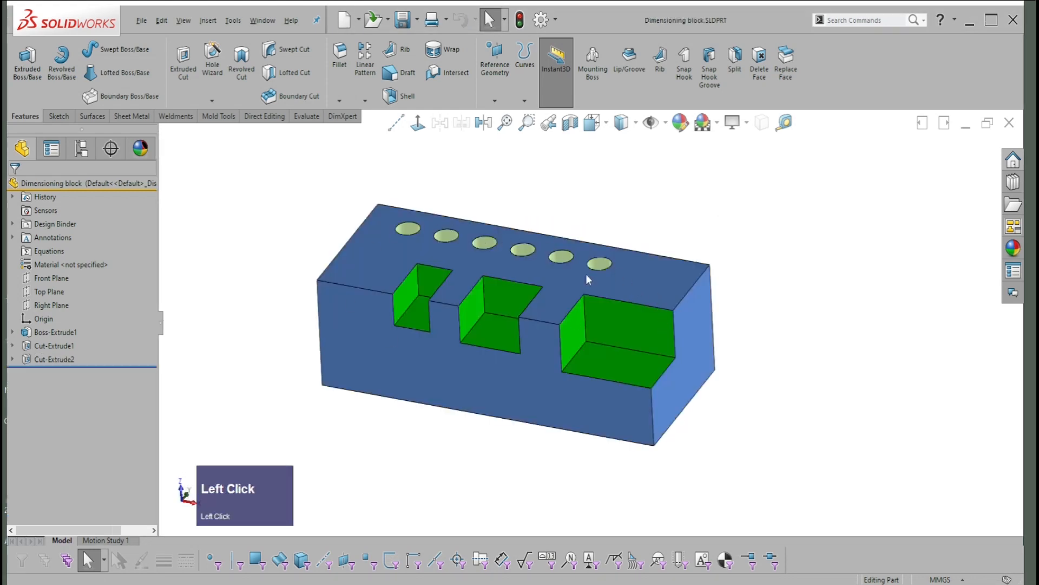
{"action": "right_click_drag", "start_coordinate": [781, 284], "coordinate": [780, 325]}
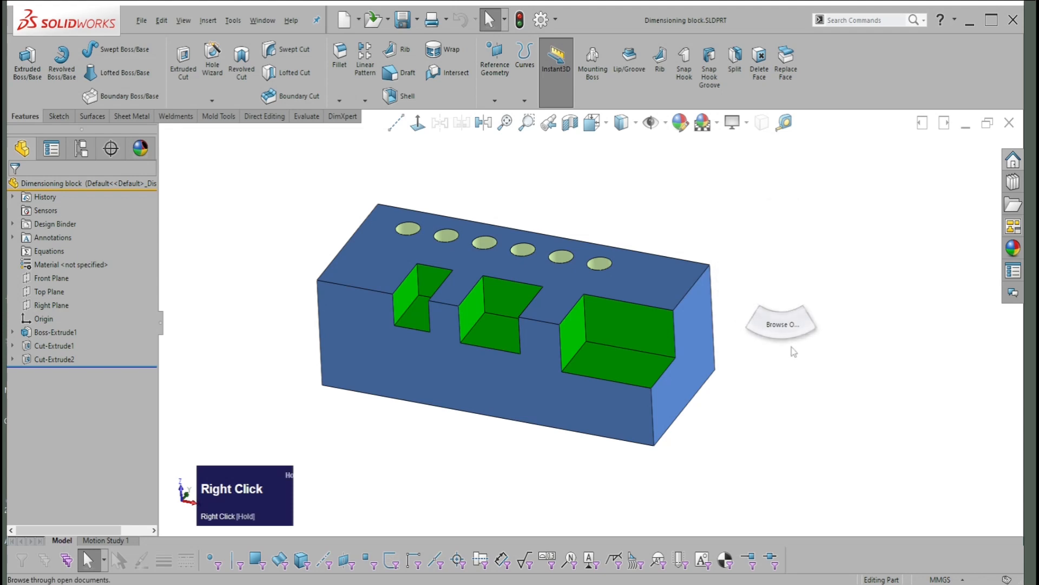
{"action": "left_click", "coordinate": [640, 312]}
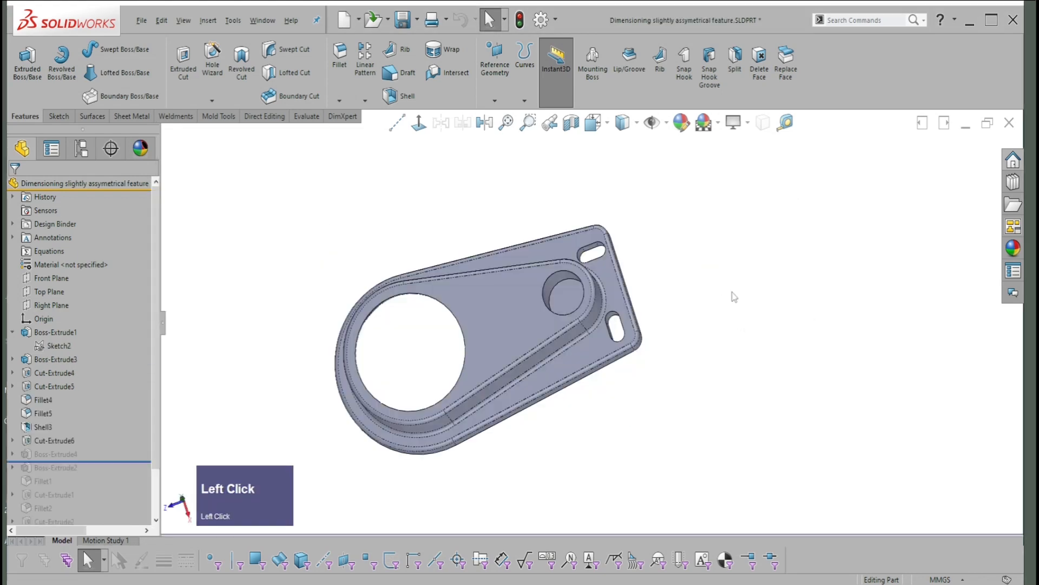
{"action": "scroll", "coordinate": [598, 320], "scroll_direction": "up", "scroll_amount": 2}
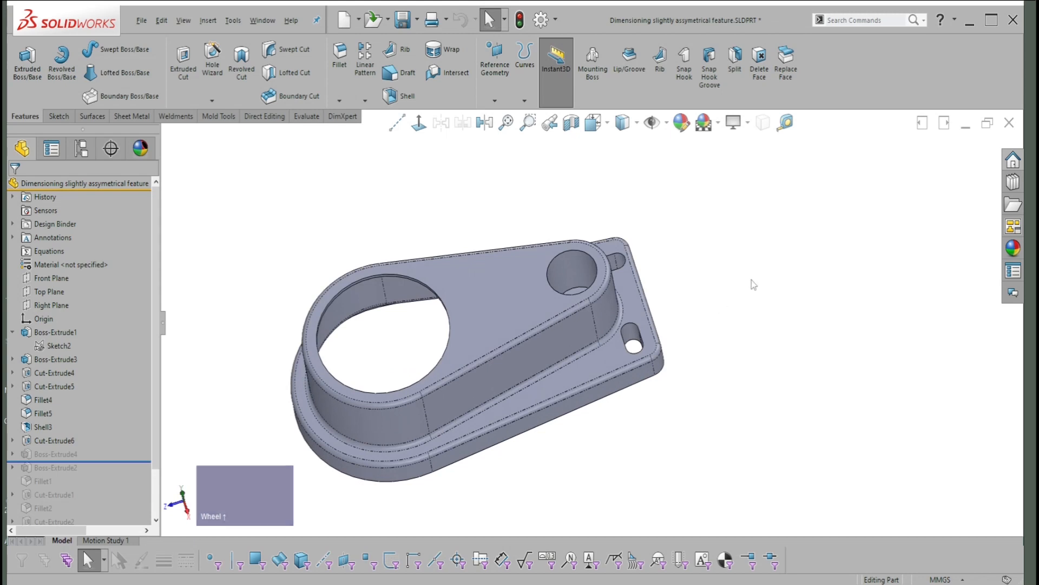
- Return to the open part Handle - water carrier part 1 and inspect the handle from another angle
{"action": "right_click", "coordinate": [751, 292]}
{"action": "left_click", "coordinate": [717, 281]}
{"action": "right_click_drag", "start_coordinate": [720, 287], "coordinate": [704, 332]}
{"action": "left_click", "coordinate": [564, 312]}
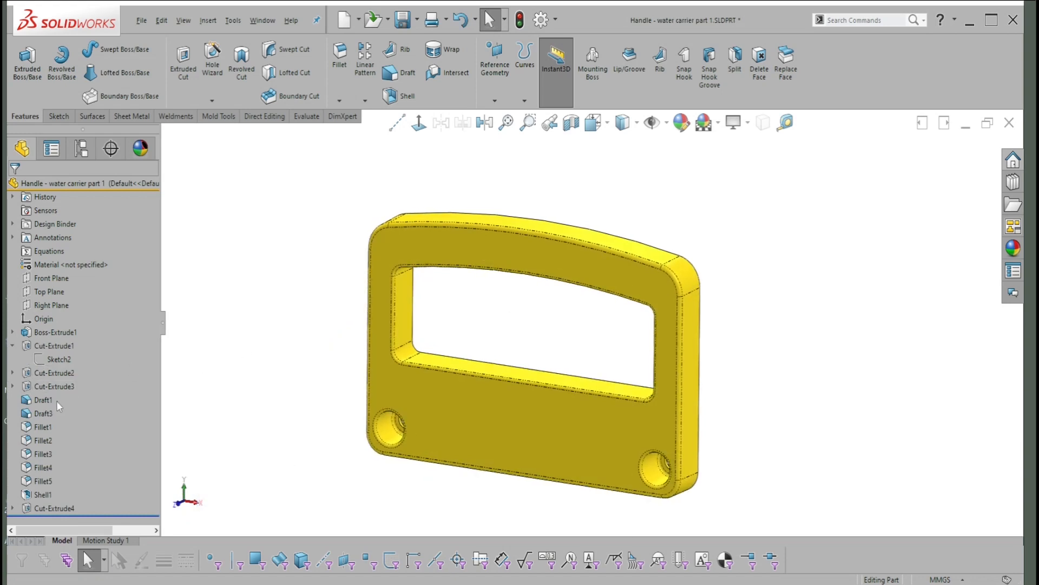
{"action": "middle_click_drag", "start_coordinate": [681, 329], "coordinate": [807, 248]}
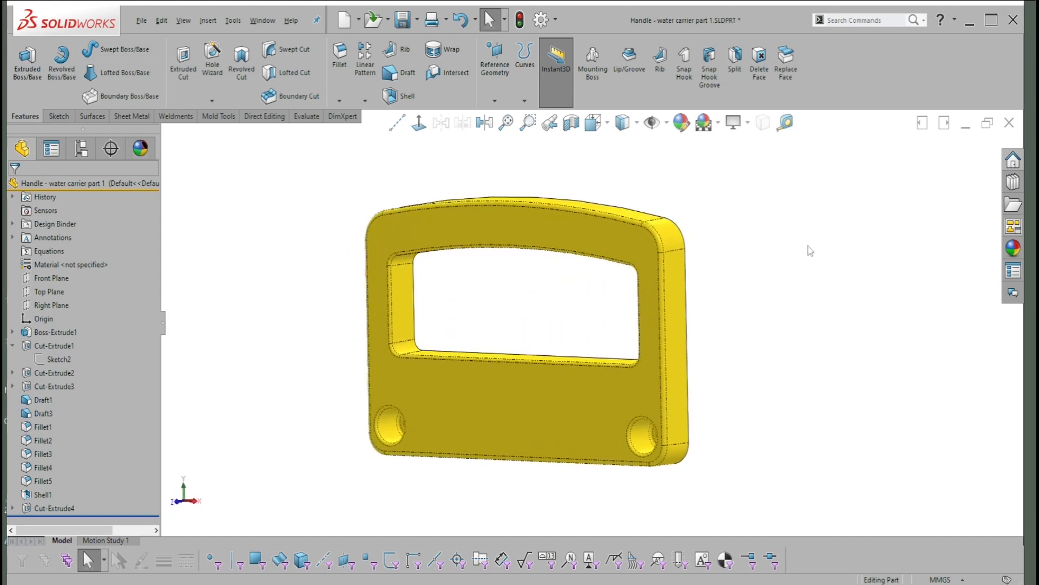
- Create a drawing from the handle part using the A1 - 2023 template
{"action": "left_click", "coordinate": [141, 22]}
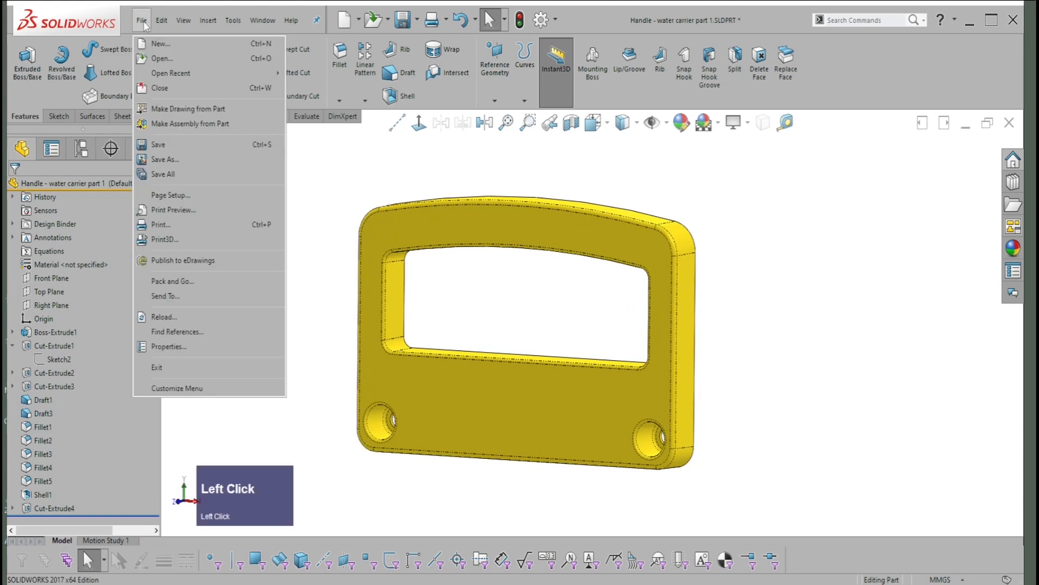
{"action": "left_click", "coordinate": [169, 109]}
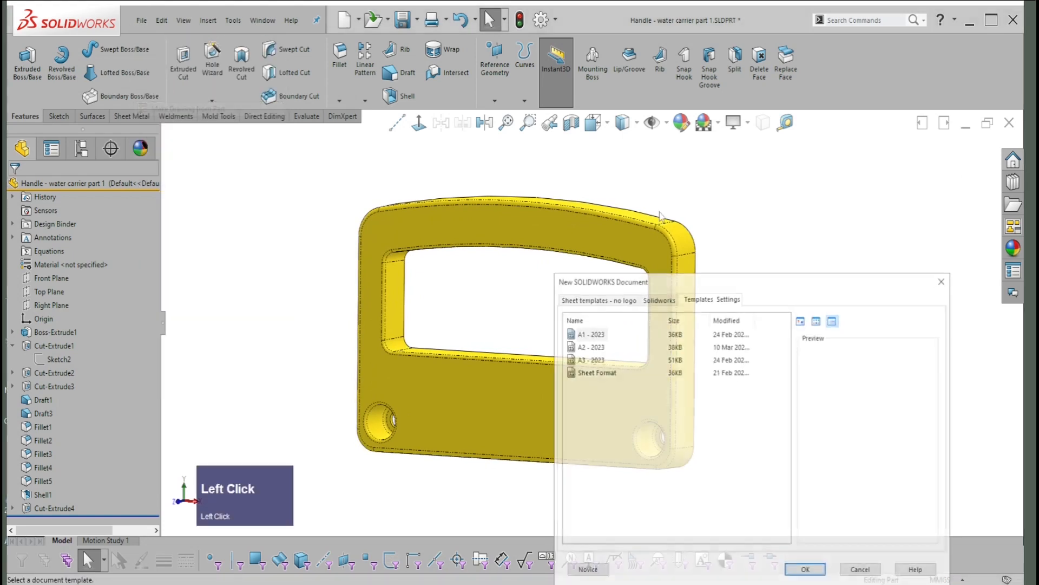
{"action": "left_click", "coordinate": [568, 333]}
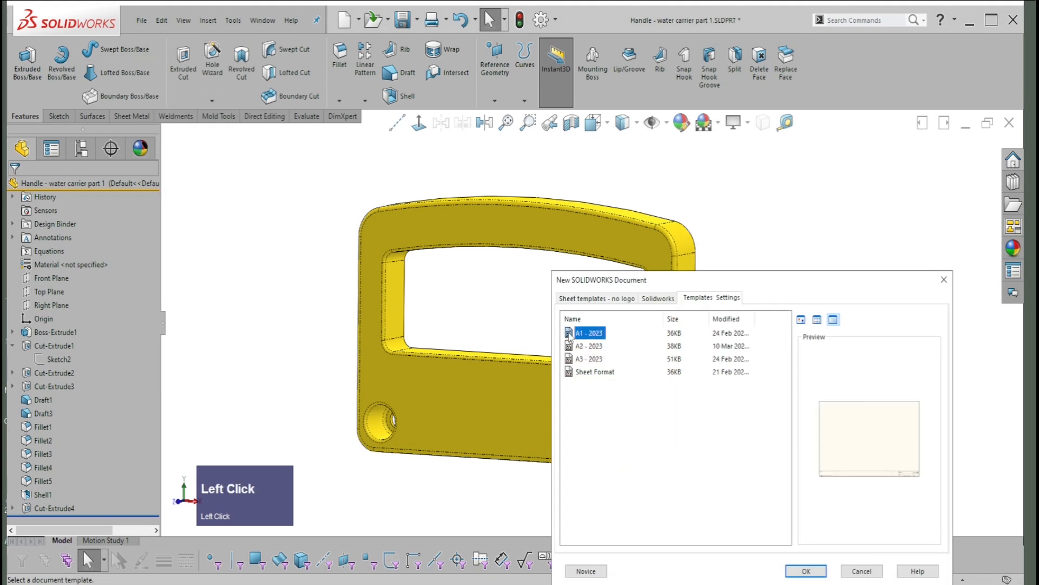
{"action": "left_click", "coordinate": [807, 571]}
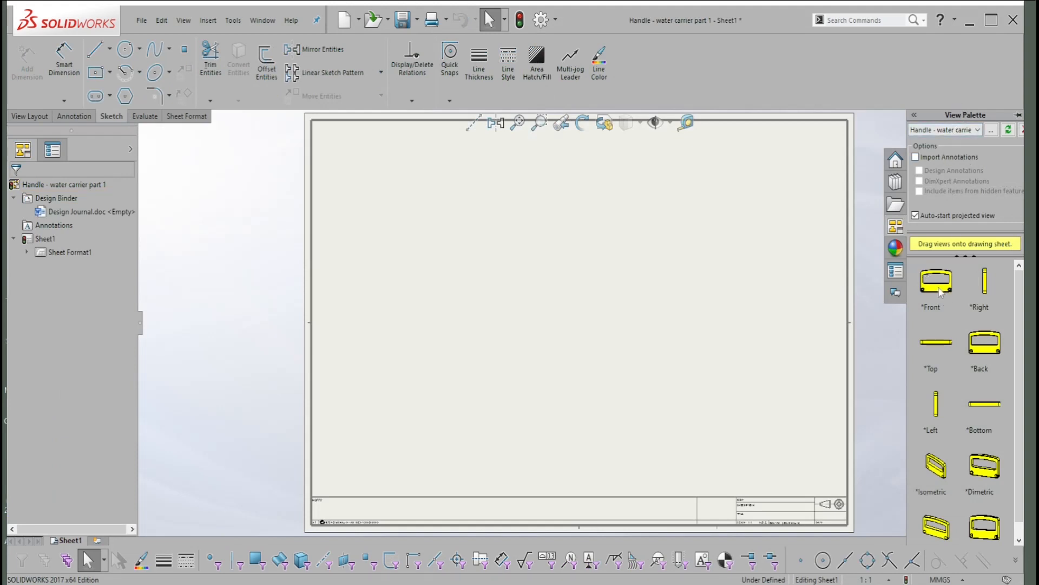
- Place the front view at the sheet's upper left, with projected views beside it, below it and diagonally as an isometric
{"action": "left_click_drag", "start_coordinate": [940, 290], "coordinate": [432, 237]}
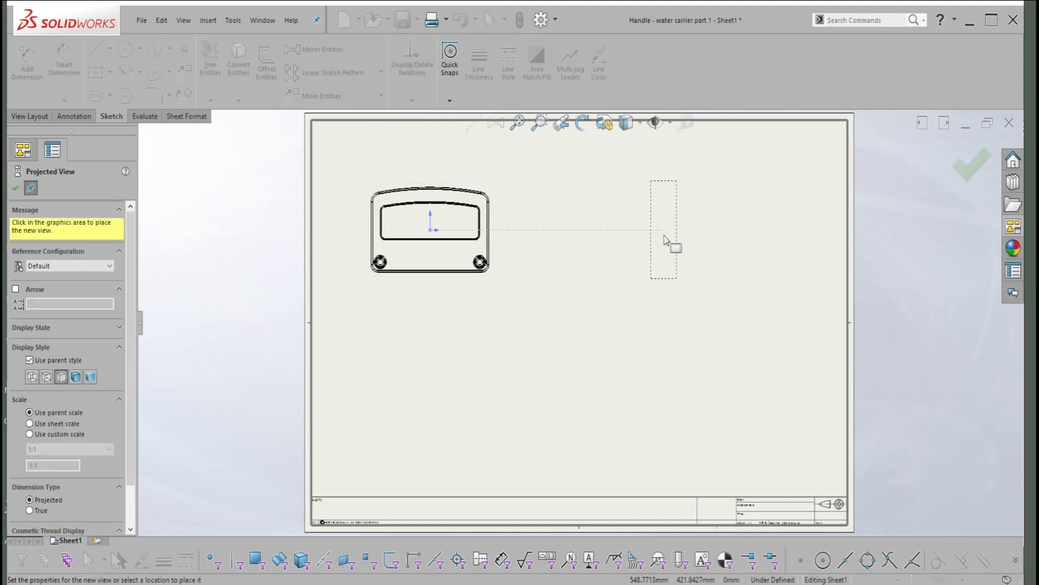
{"action": "left_click", "coordinate": [678, 242]}
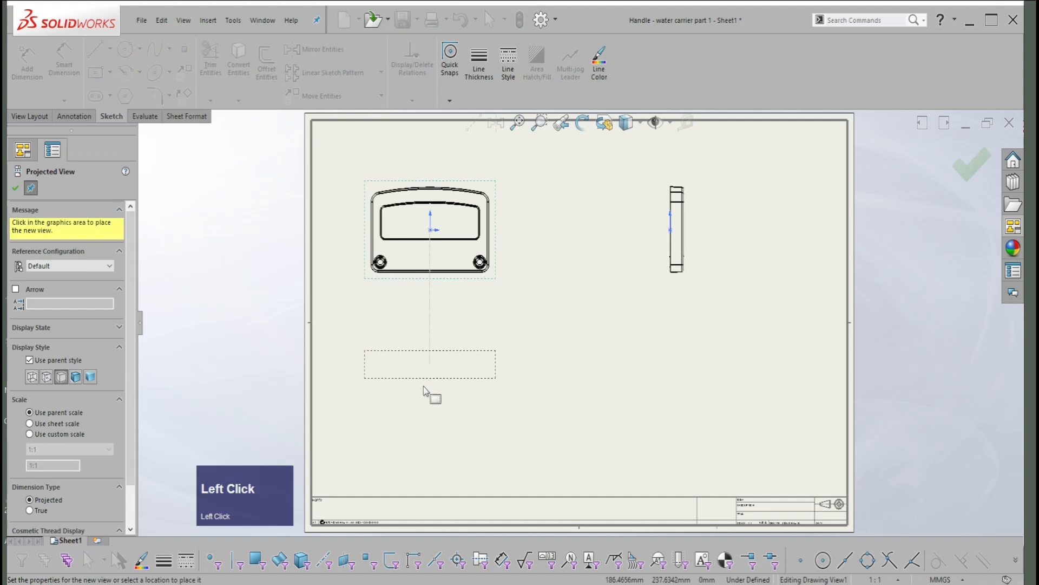
{"action": "left_click", "coordinate": [425, 427]}
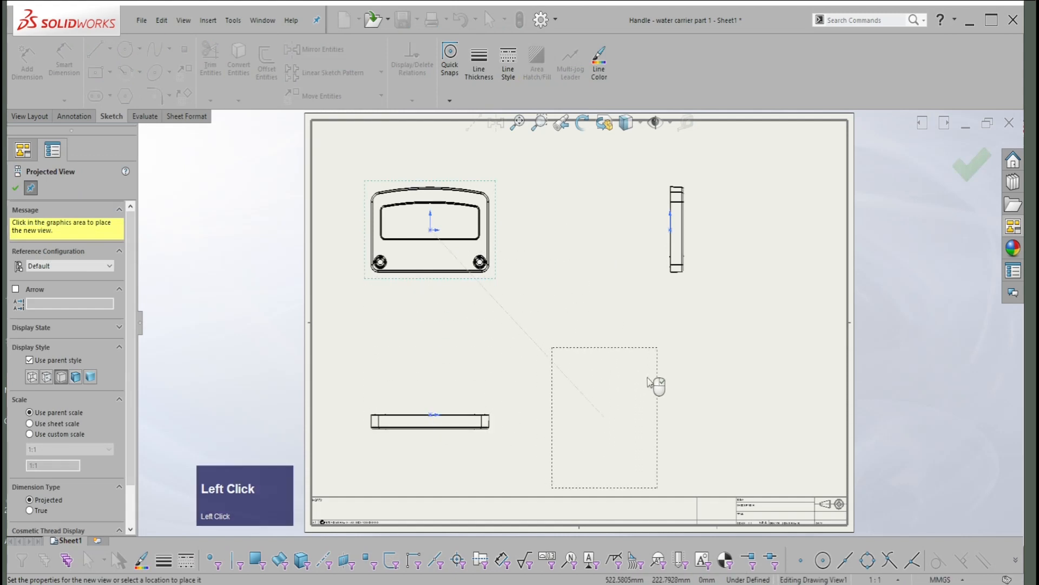
{"action": "left_click", "coordinate": [649, 383]}
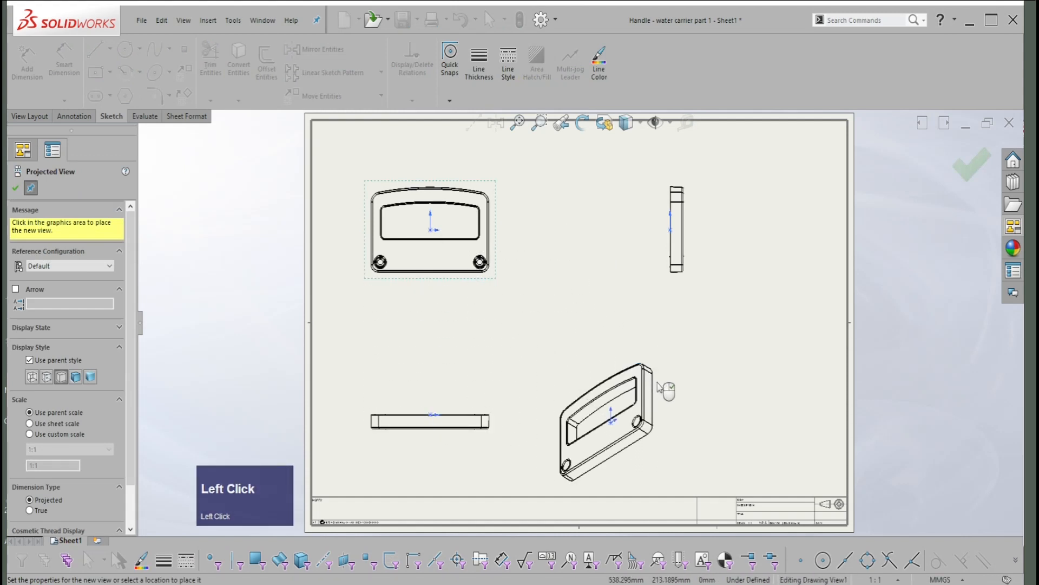
{"action": "key", "text": "Escape"}
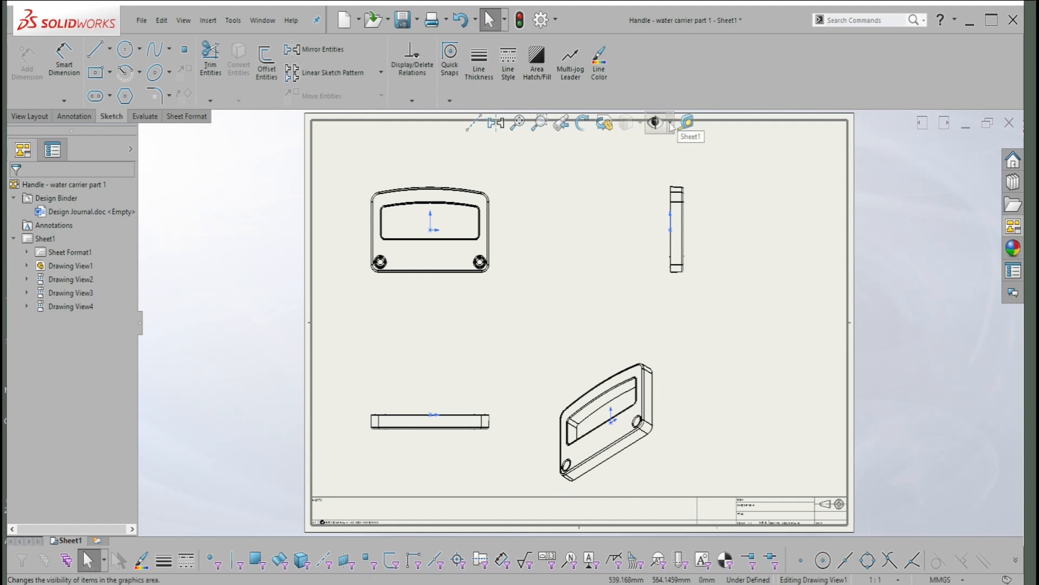
- Hide the view origins and reposition the isometric view farther right and higher, shifting the front view slightly up and right
{"action": "left_click", "coordinate": [671, 124]}
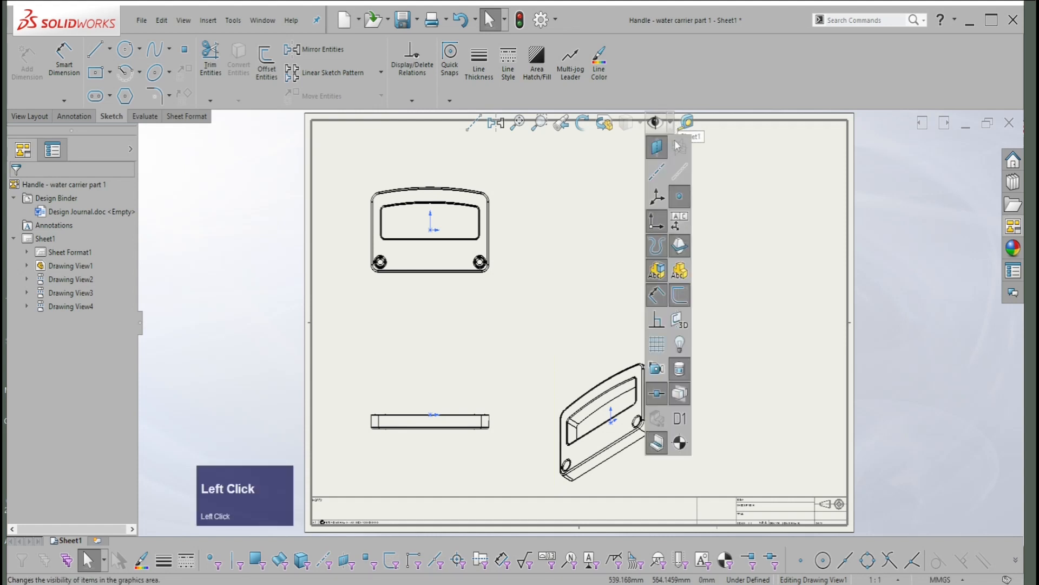
{"action": "left_click", "coordinate": [656, 226]}
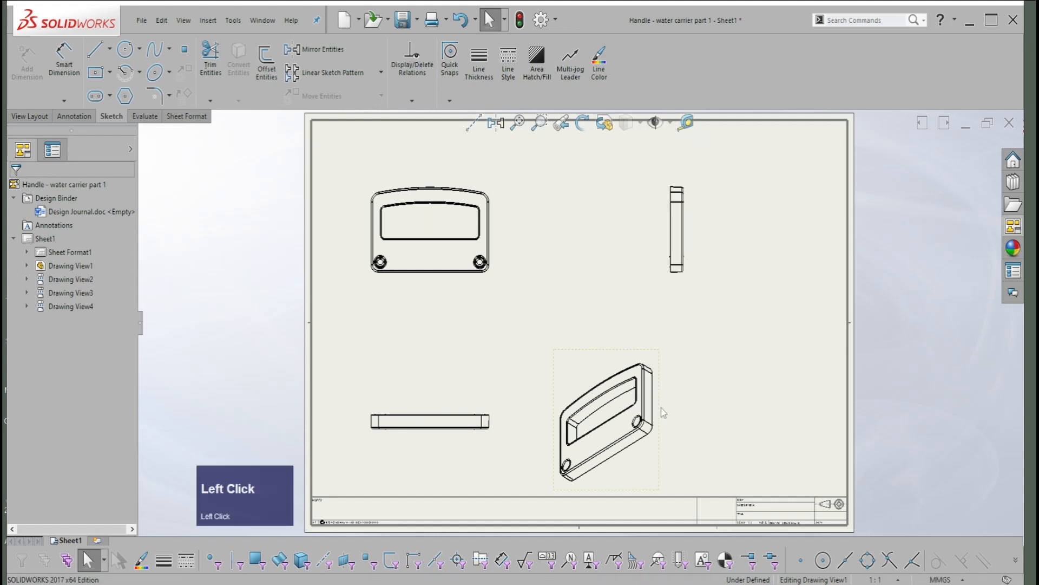
{"action": "left_click_drag", "start_coordinate": [663, 411], "coordinate": [811, 346]}
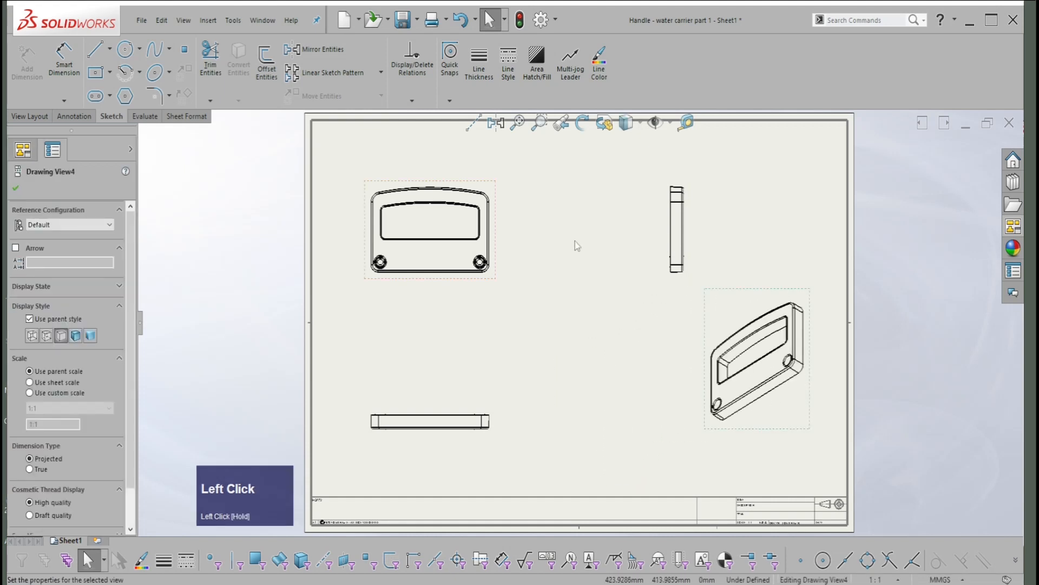
{"action": "left_click_drag", "start_coordinate": [498, 234], "coordinate": [508, 226]}
{"action": "left_click", "coordinate": [560, 248]}
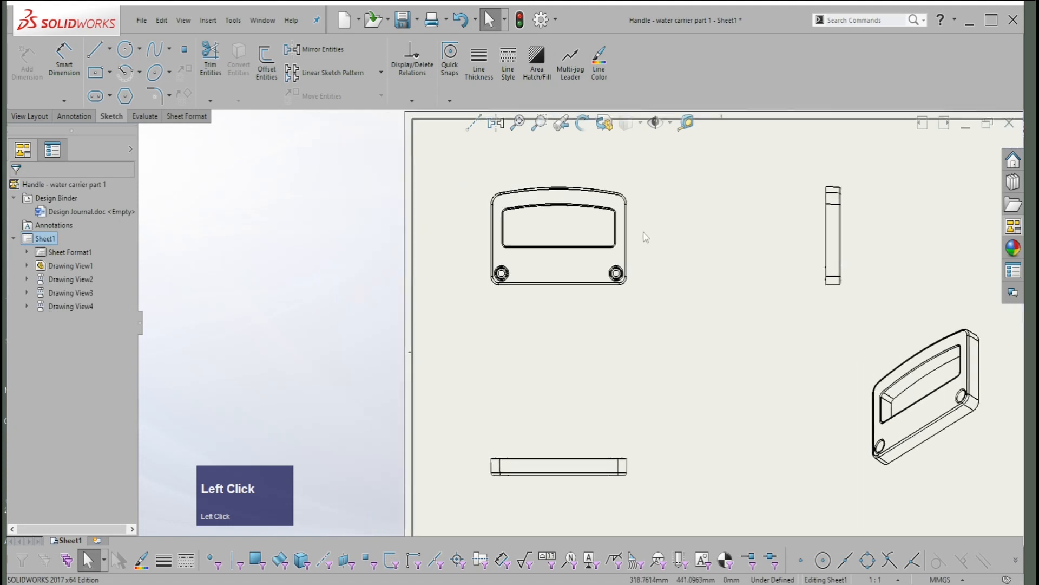
- Change the front view's orientation to Back and restore it to Front, accepting the update of the dependent views
{"action": "scroll", "coordinate": [634, 246], "scroll_direction": "down", "scroll_amount": 2}
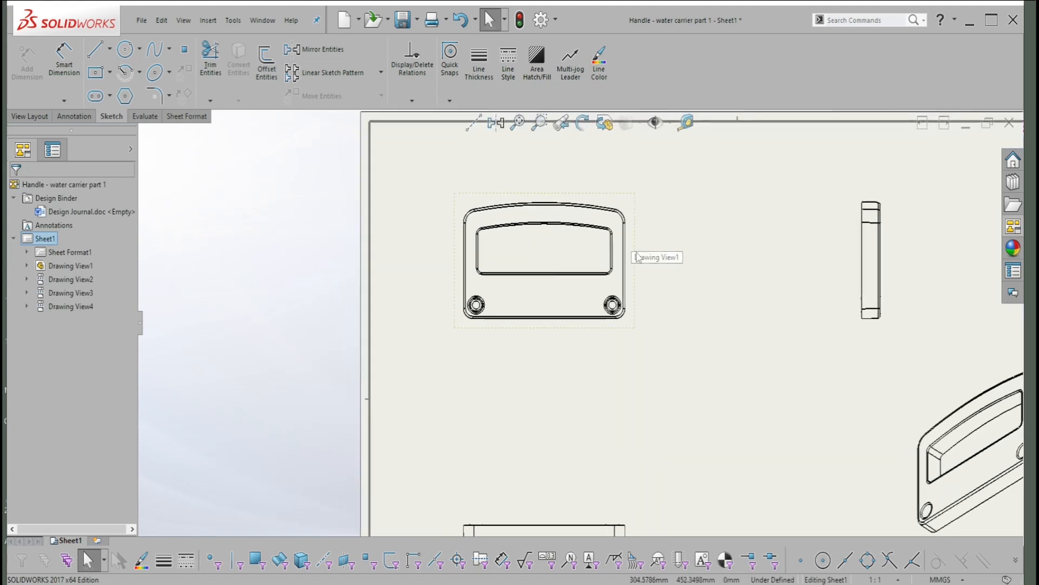
{"action": "scroll", "coordinate": [527, 193], "scroll_direction": "down", "scroll_amount": 1}
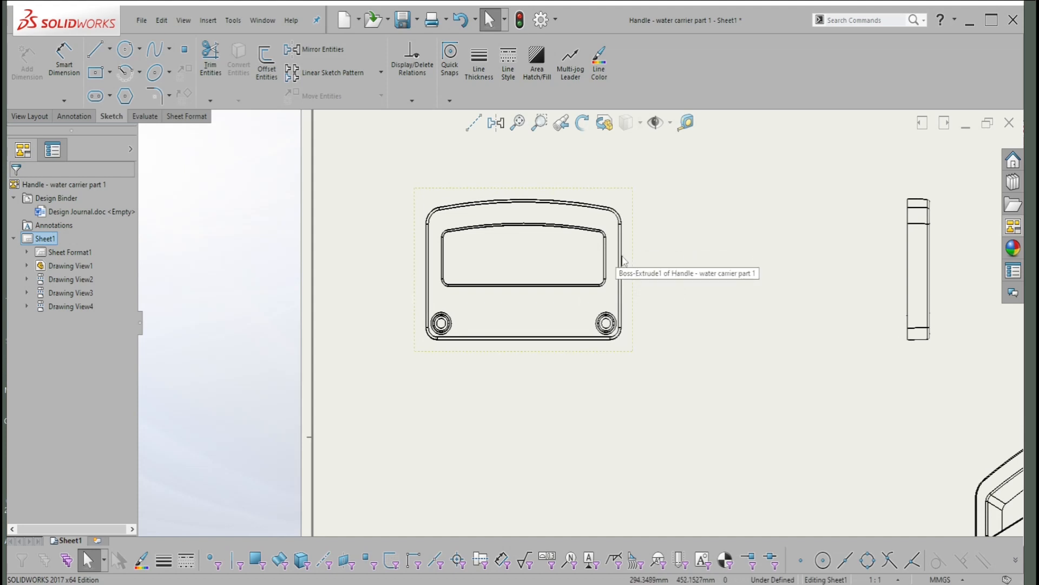
{"action": "left_click", "coordinate": [637, 271]}
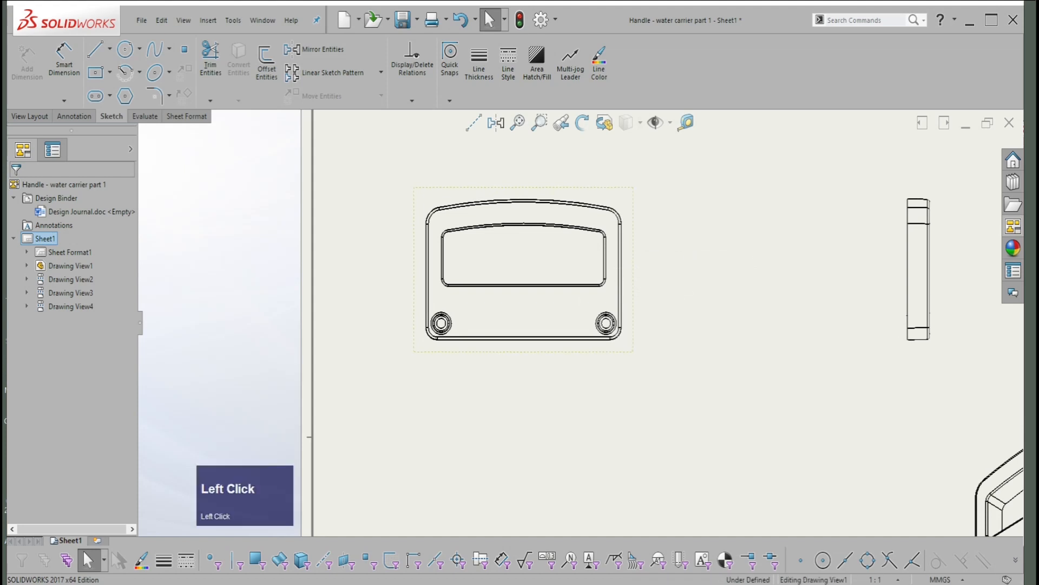
{"action": "left_click", "coordinate": [88, 298]}
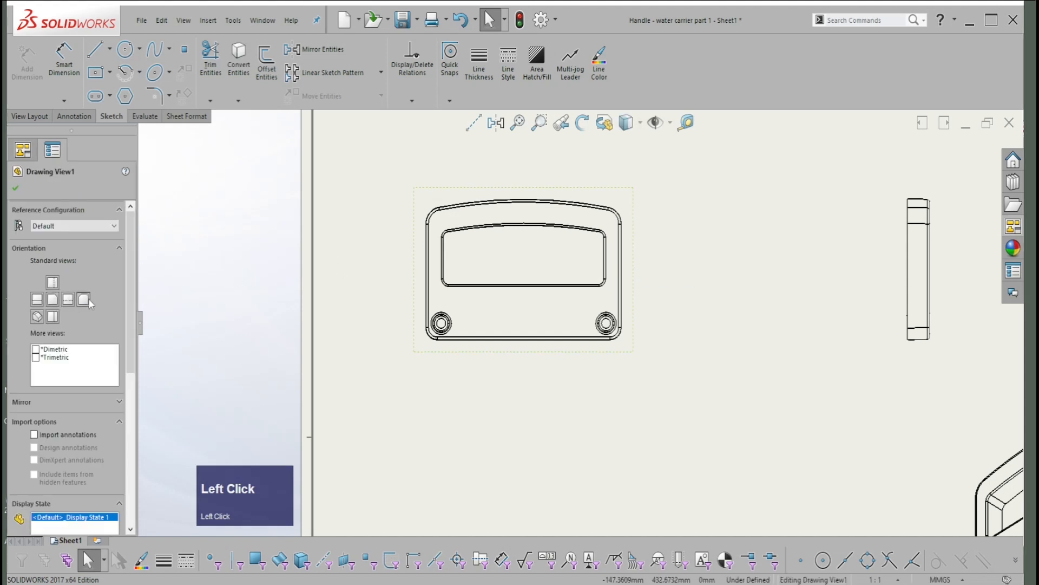
{"action": "left_click", "coordinate": [762, 450]}
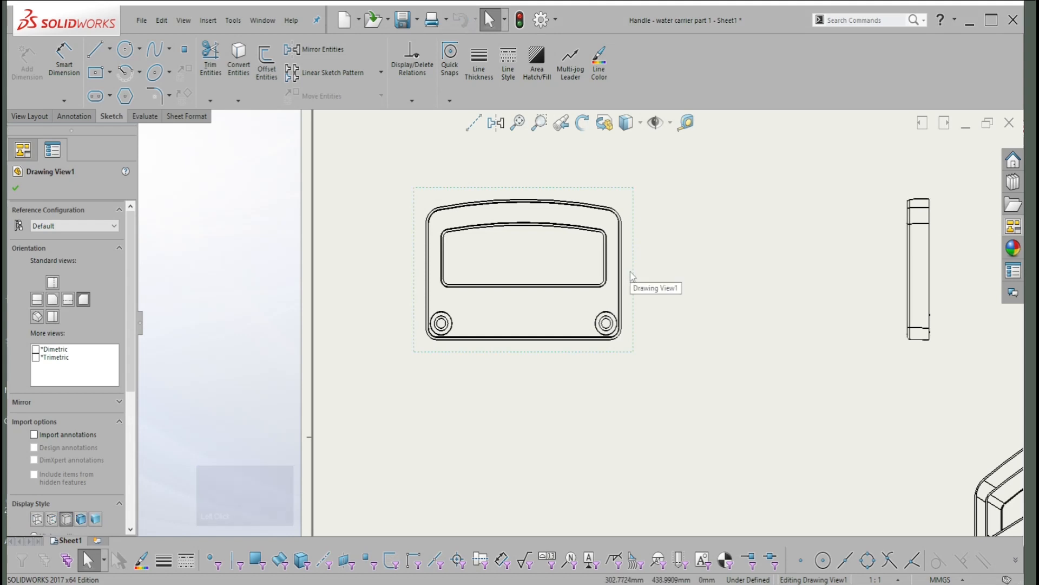
{"action": "left_click", "coordinate": [54, 299]}
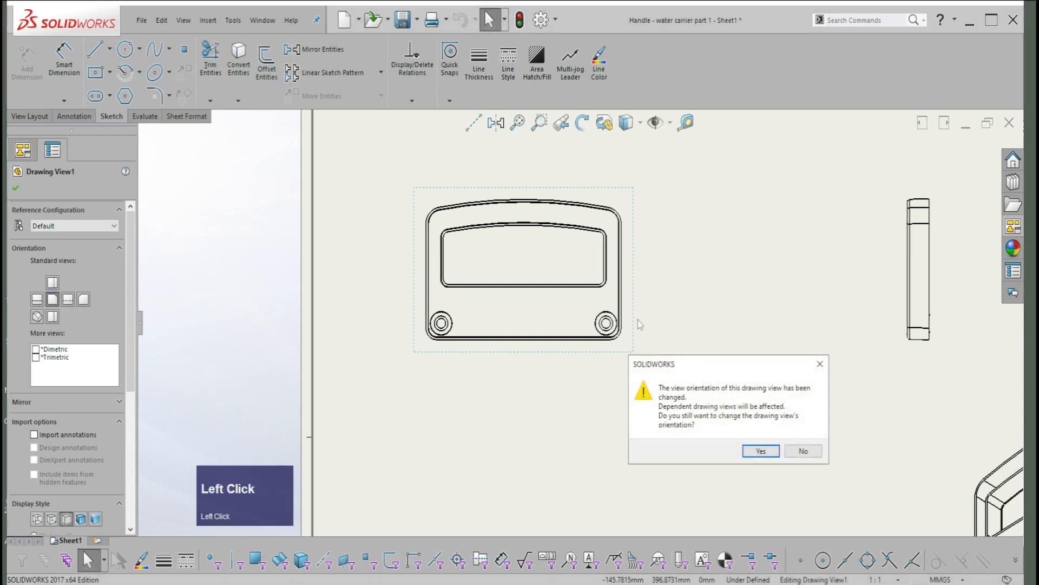
{"action": "left_click", "coordinate": [760, 451]}
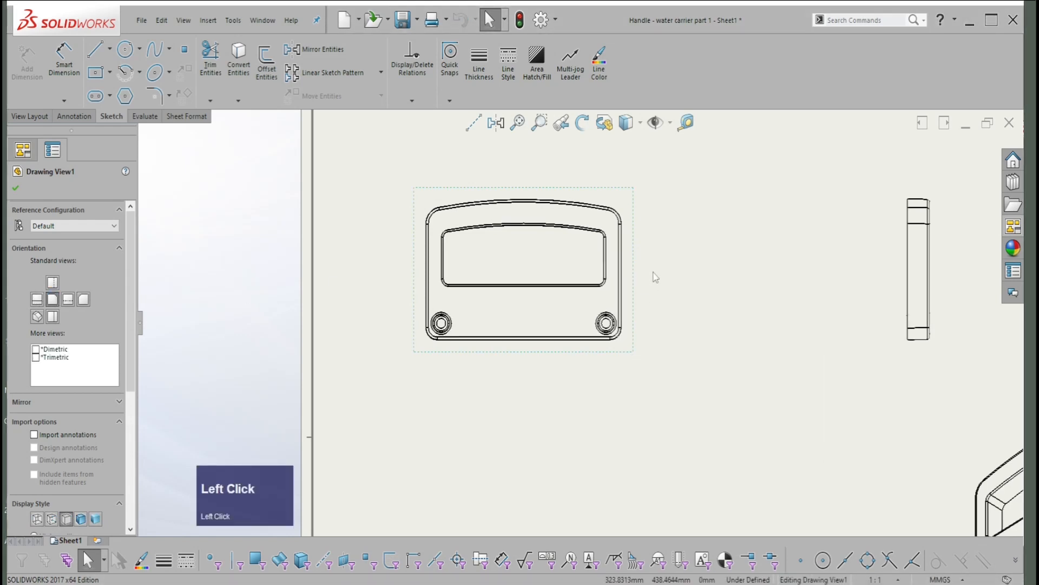
- Set the front view's tangent edges to display with font
{"action": "scroll", "coordinate": [628, 245], "scroll_direction": "up", "scroll_amount": 3}
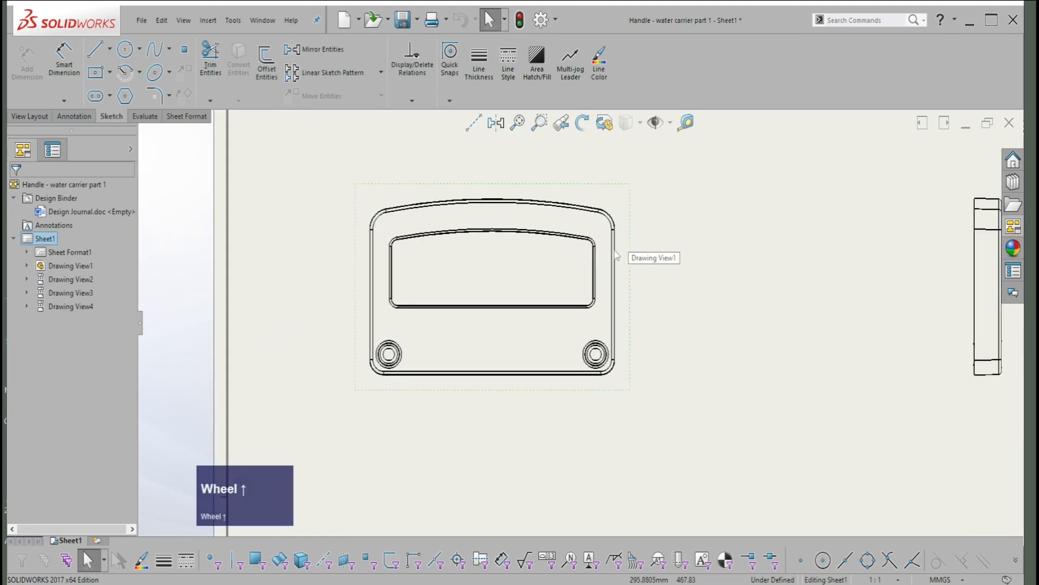
{"action": "scroll", "coordinate": [613, 250], "scroll_direction": "up", "scroll_amount": 1}
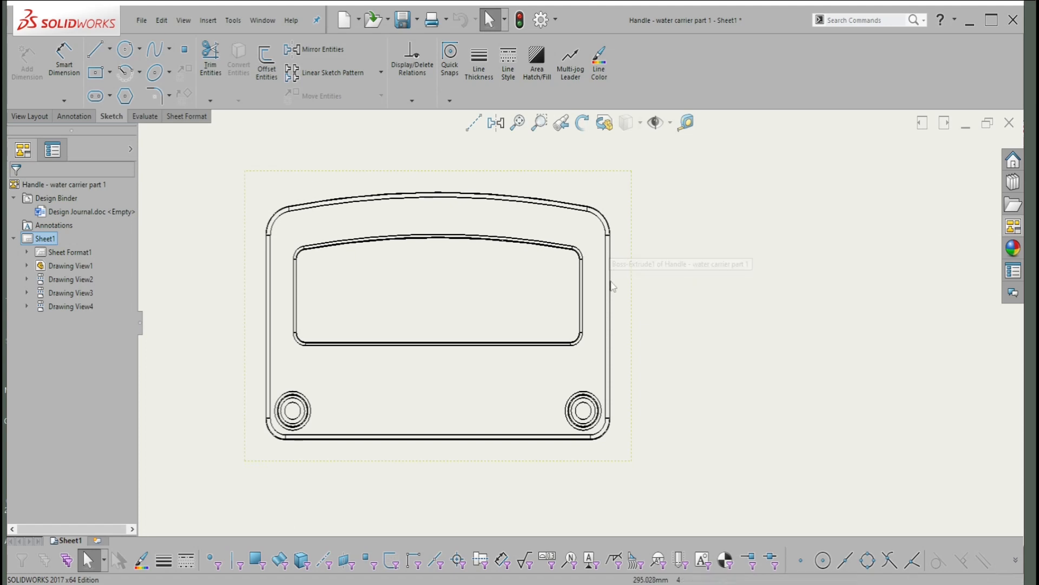
{"action": "scroll", "coordinate": [594, 416], "scroll_direction": "up", "scroll_amount": 5}
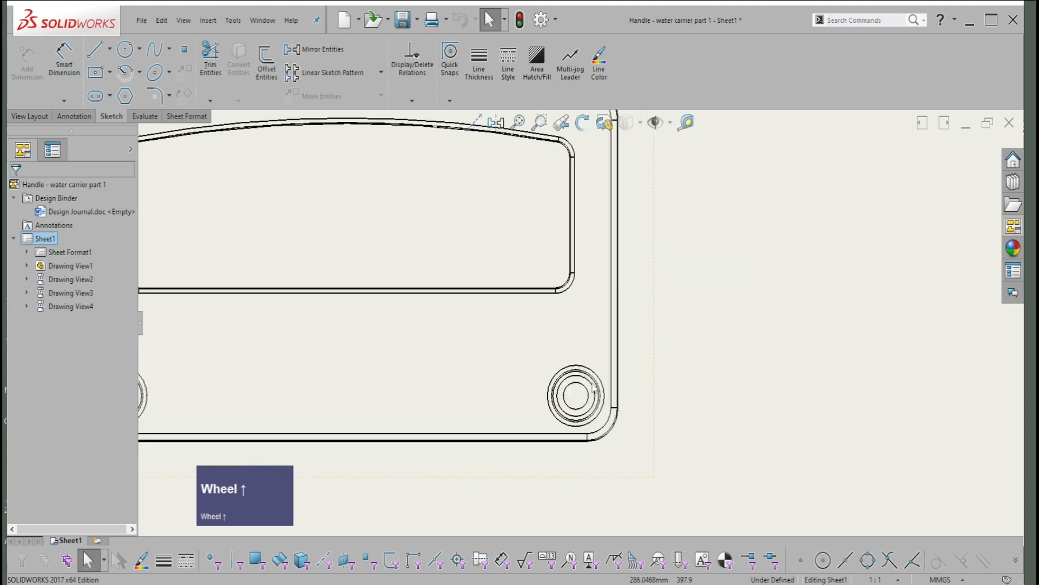
{"action": "scroll", "coordinate": [595, 401], "scroll_direction": "down", "scroll_amount": 5}
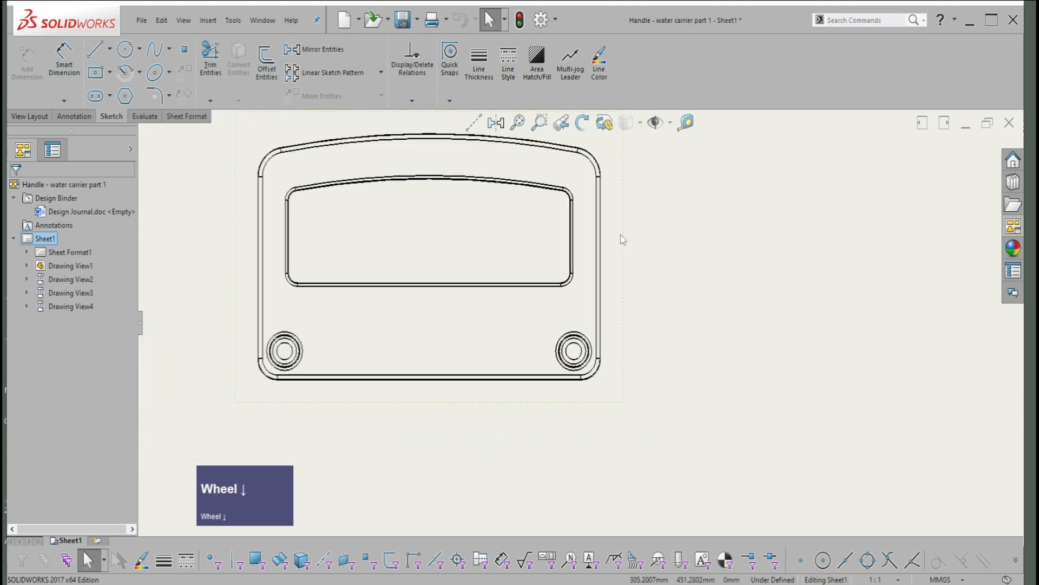
{"action": "scroll", "coordinate": [615, 228], "scroll_direction": "up", "scroll_amount": 2}
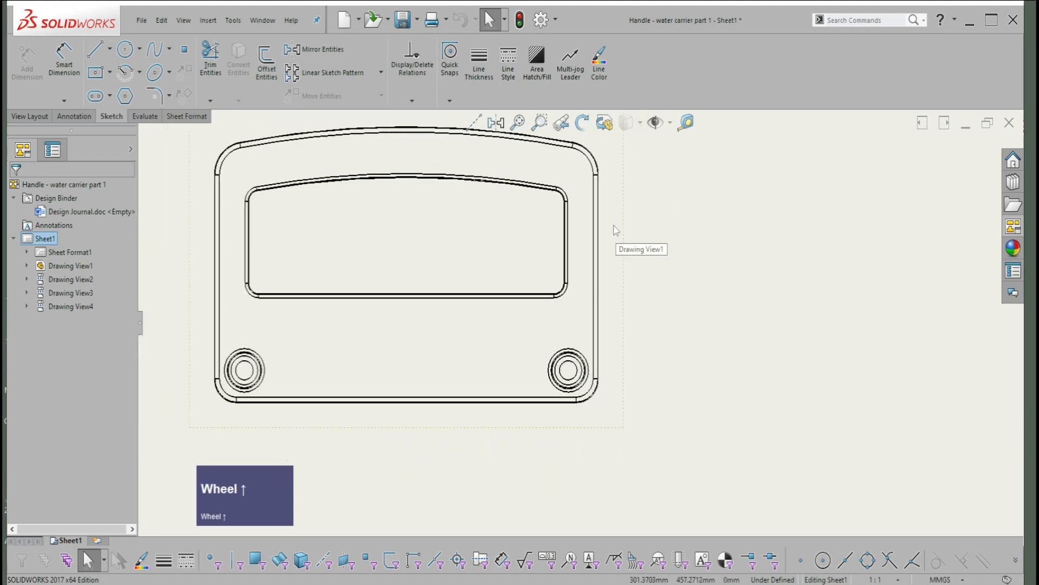
{"action": "left_click", "coordinate": [652, 230]}
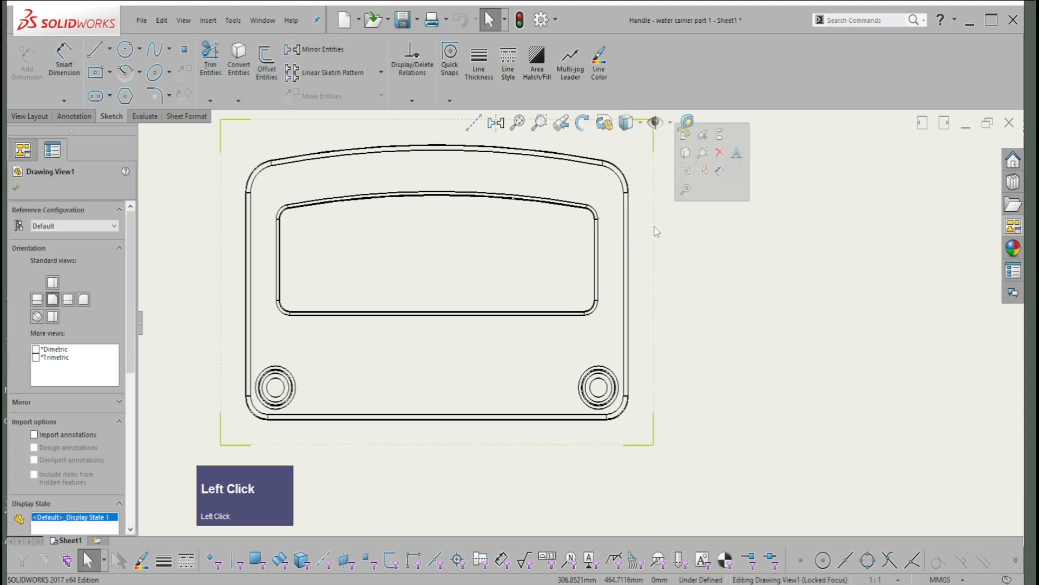
{"action": "right_click", "coordinate": [656, 232]}
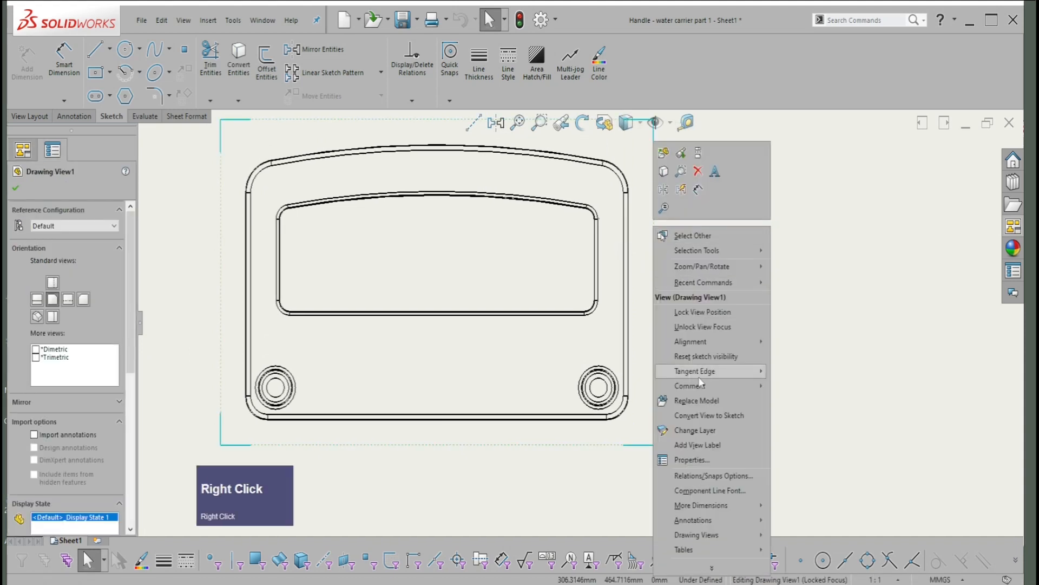
{"action": "mouse_move", "coordinate": [705, 371]}
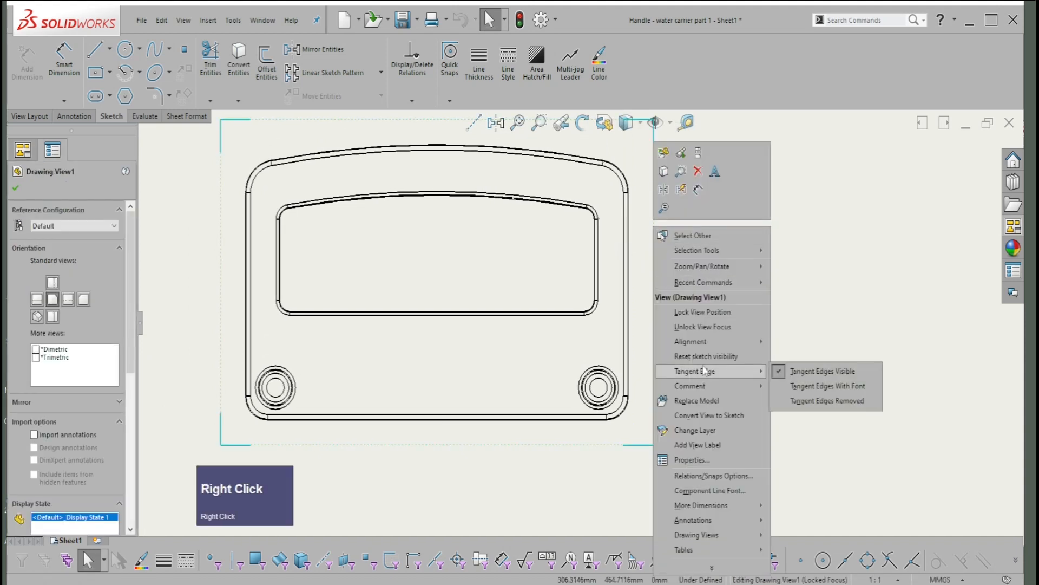
{"action": "left_click", "coordinate": [808, 388]}
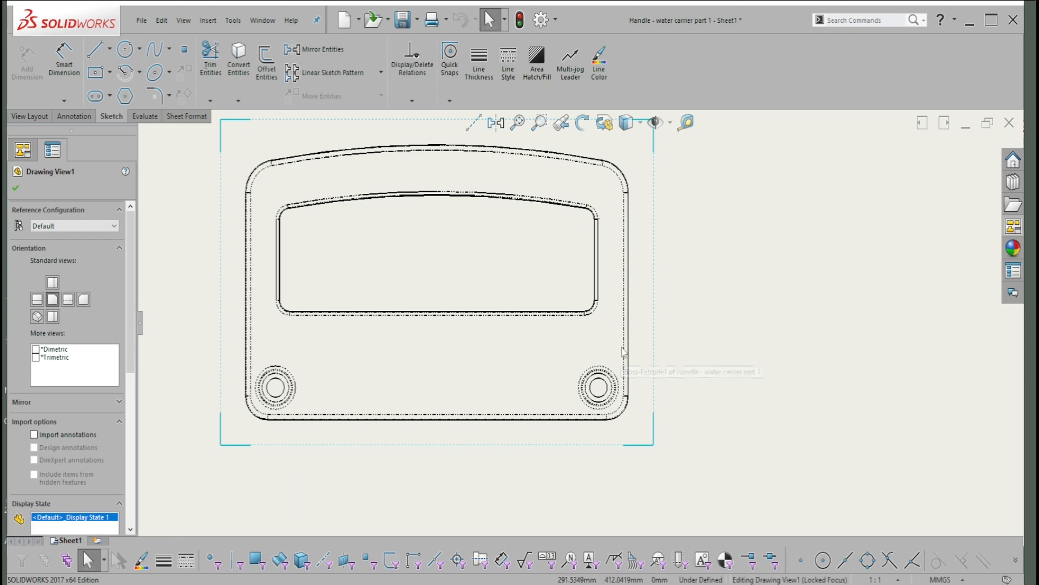
- Set the front view's tangent edges to removed
{"action": "scroll", "coordinate": [628, 347], "scroll_direction": "up", "scroll_amount": 1}
{"action": "scroll", "coordinate": [628, 334], "scroll_direction": "down", "scroll_amount": 2}
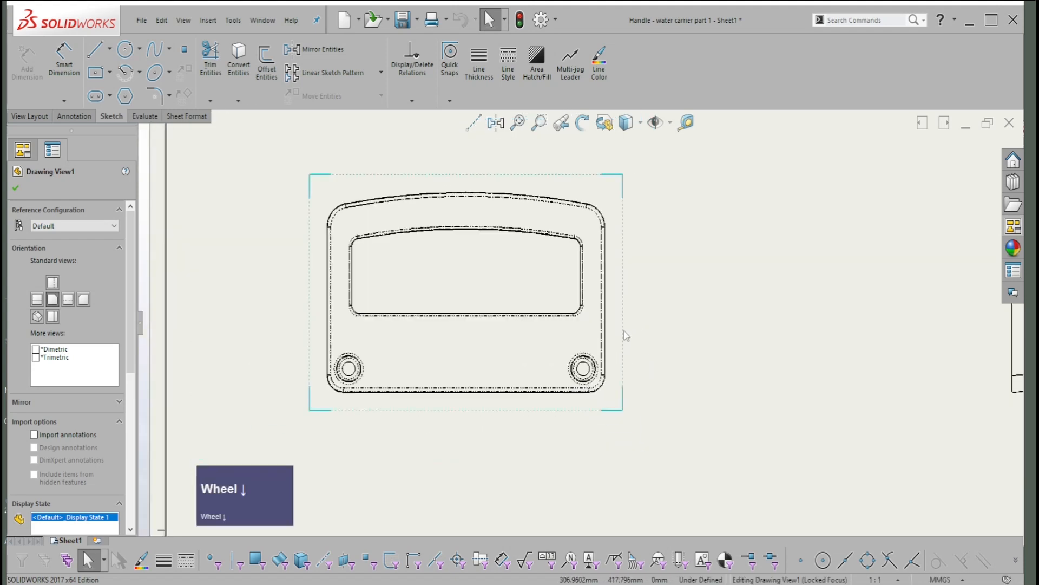
{"action": "left_click", "coordinate": [626, 339]}
{"action": "right_click", "coordinate": [626, 339]}
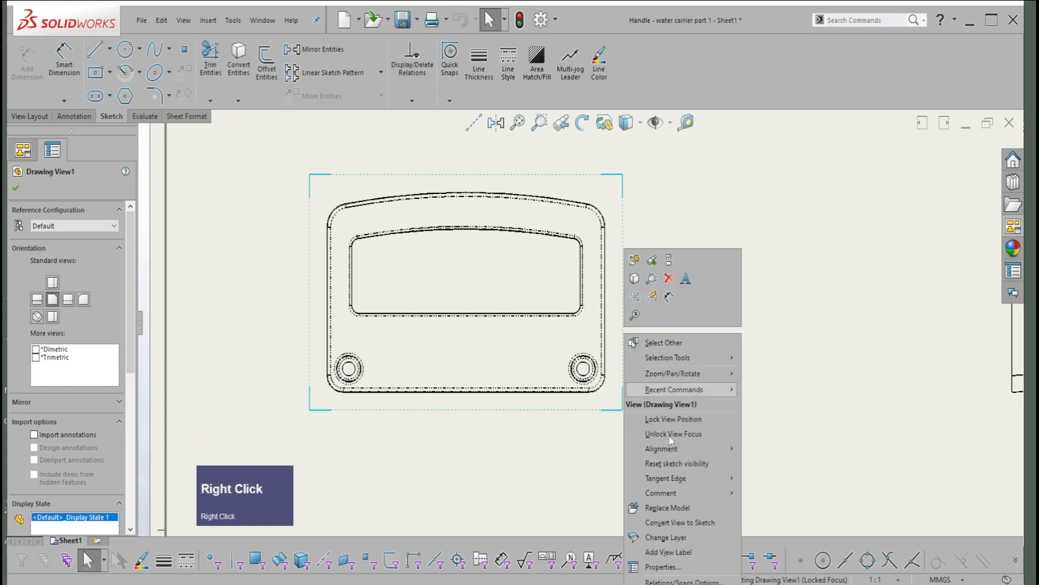
{"action": "mouse_move", "coordinate": [671, 478]}
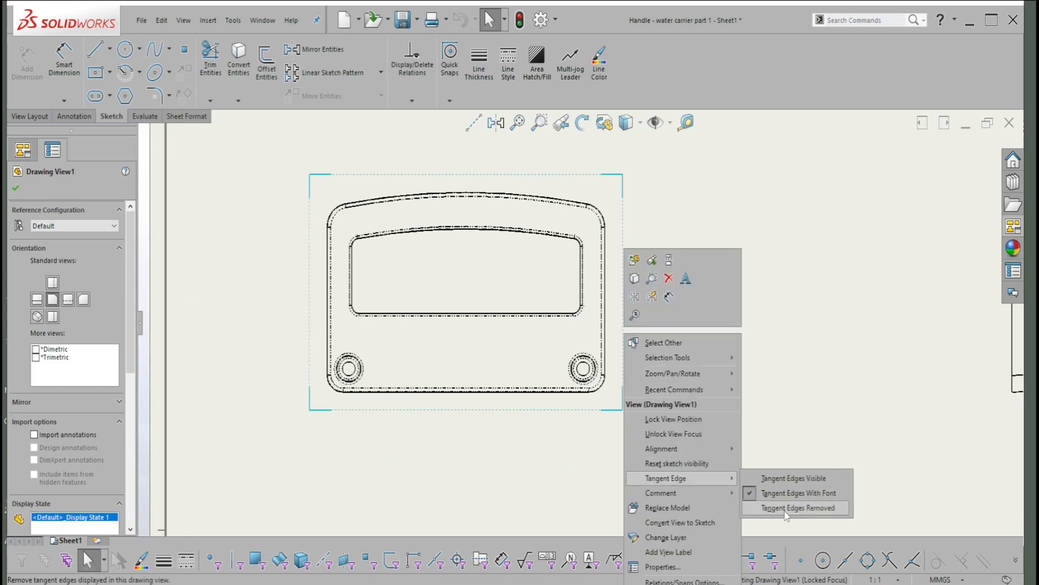
{"action": "left_click", "coordinate": [785, 508]}
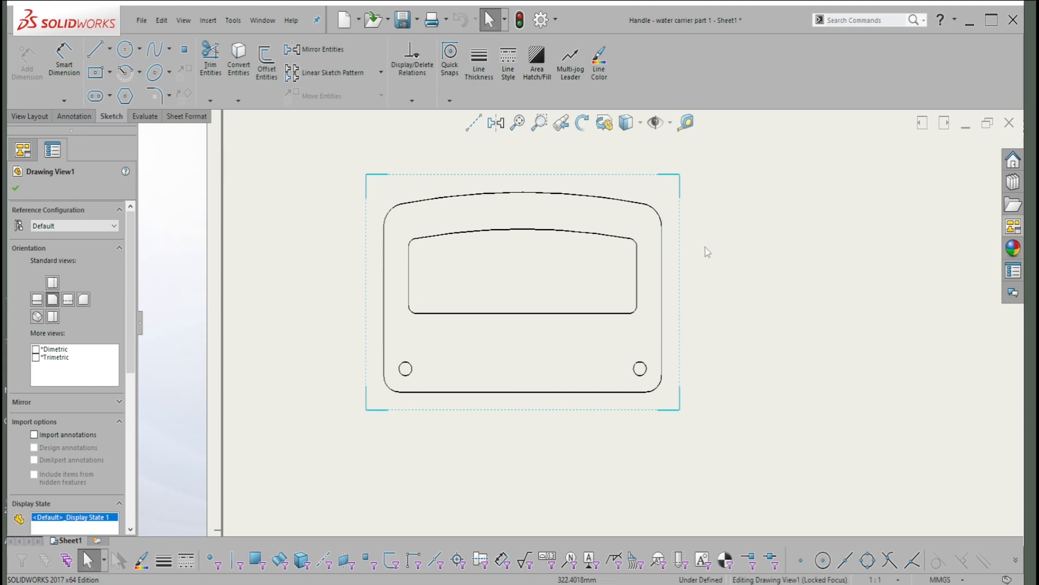
- Add a vertical centerline to the front view midway between the handle's outer left and right side edges
{"action": "scroll", "coordinate": [715, 274], "scroll_direction": "up", "scroll_amount": 4}
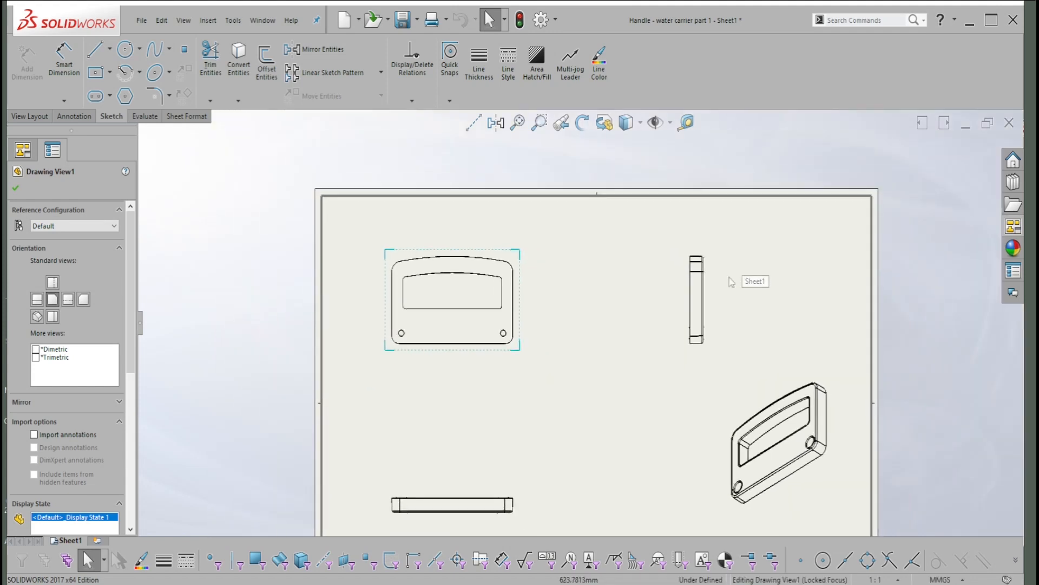
{"action": "scroll", "coordinate": [711, 272], "scroll_direction": "up", "scroll_amount": 1}
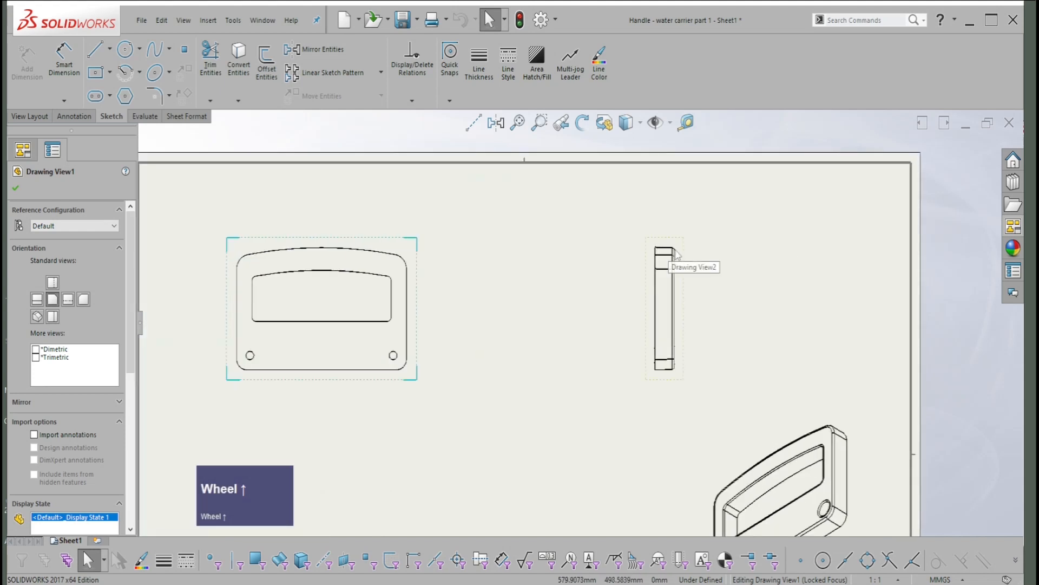
{"action": "scroll", "coordinate": [513, 330], "scroll_direction": "down", "scroll_amount": 1}
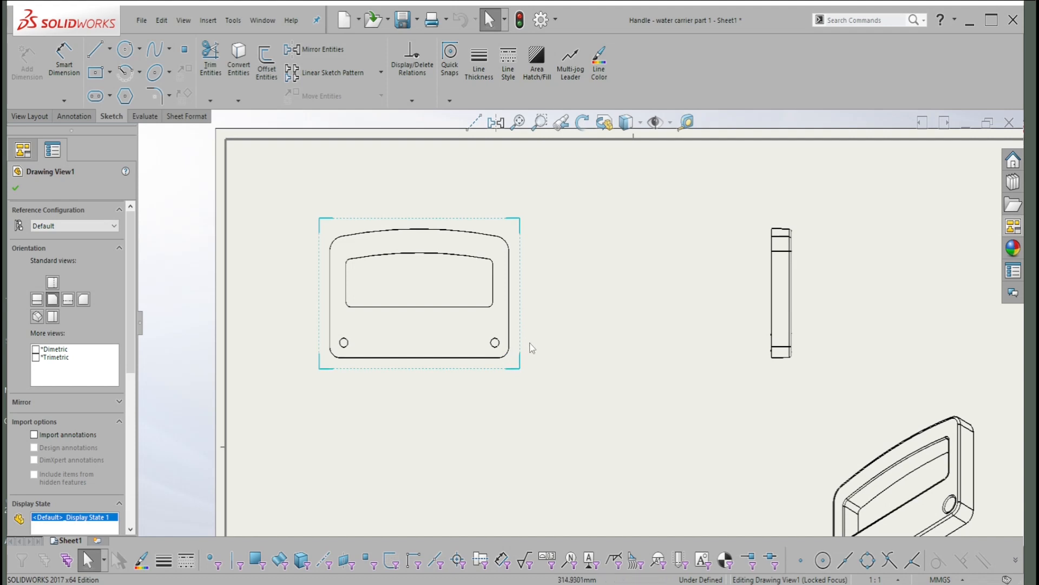
{"action": "scroll", "coordinate": [532, 343], "scroll_direction": "down", "scroll_amount": 1}
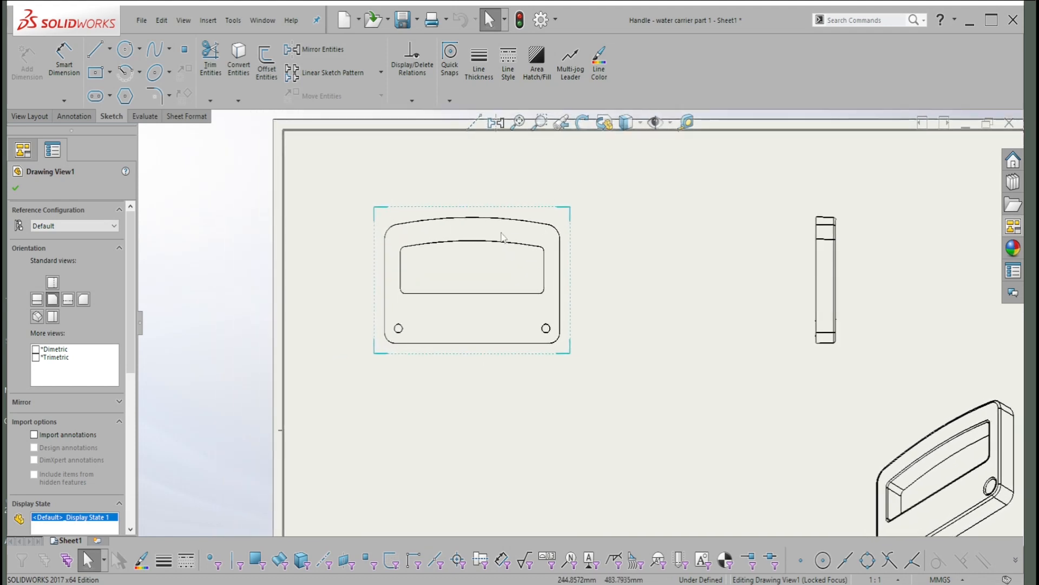
{"action": "scroll", "coordinate": [503, 237], "scroll_direction": "down", "scroll_amount": 2}
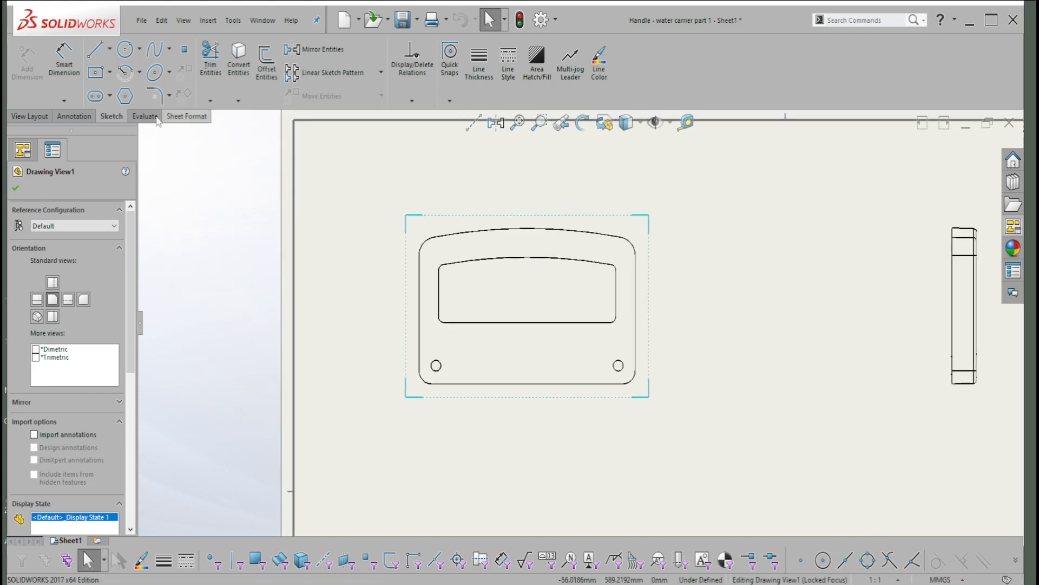
{"action": "left_click", "coordinate": [58, 118]}
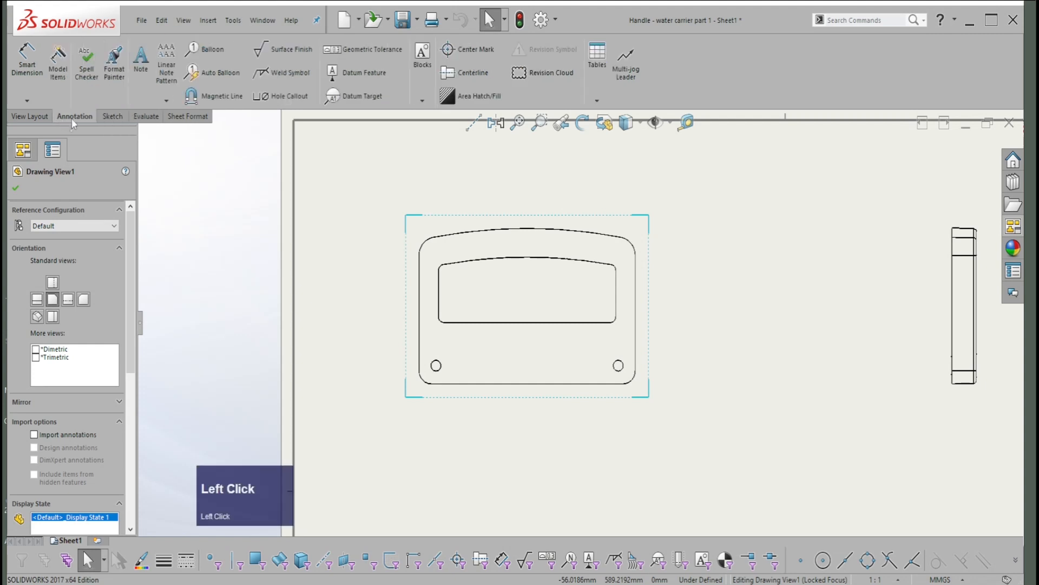
{"action": "left_click", "coordinate": [475, 75]}
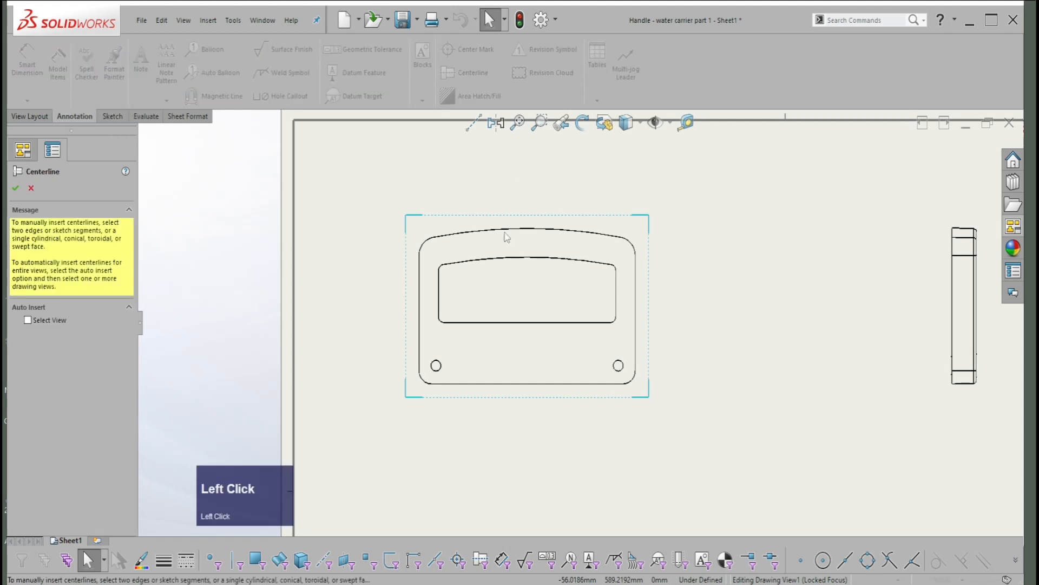
{"action": "left_click", "coordinate": [420, 293]}
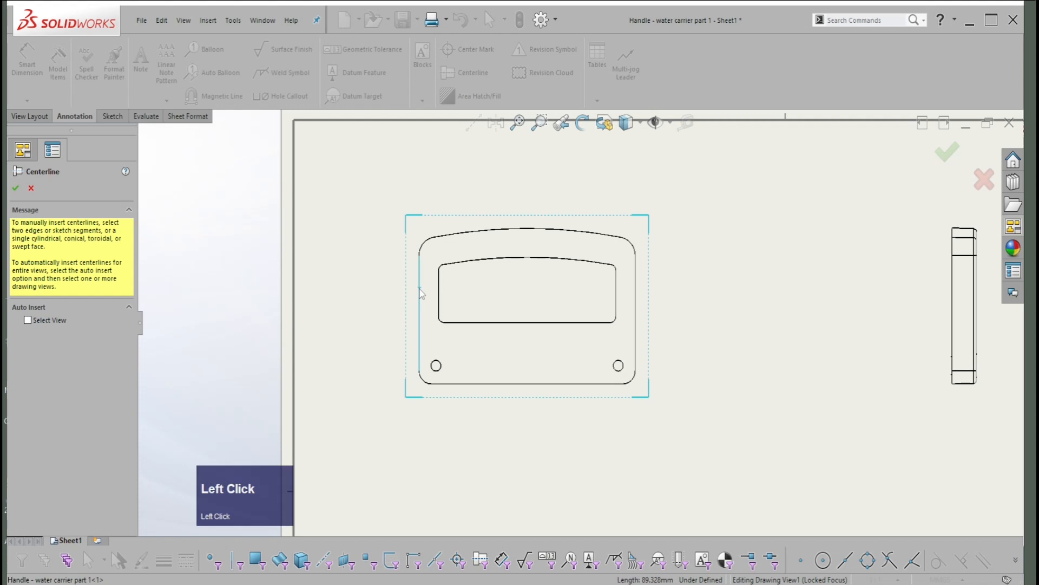
{"action": "left_click", "coordinate": [636, 295]}
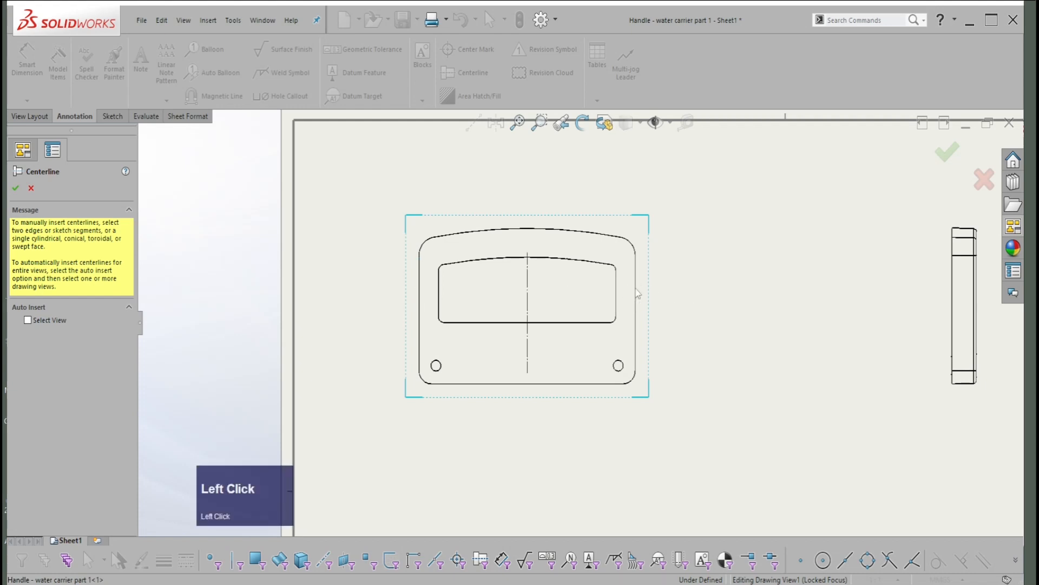
{"action": "left_click", "coordinate": [15, 188]}
- Extend the lower end of the front view's centerline down through and past the projected view below it
{"action": "left_click", "coordinate": [529, 312]}
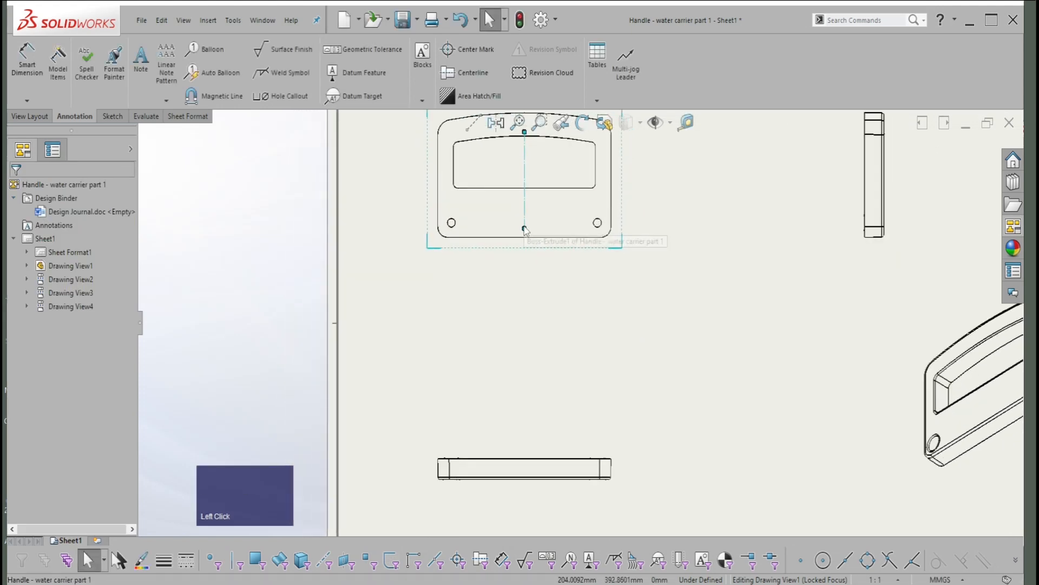
{"action": "left_click_drag", "start_coordinate": [524, 229], "coordinate": [523, 469]}
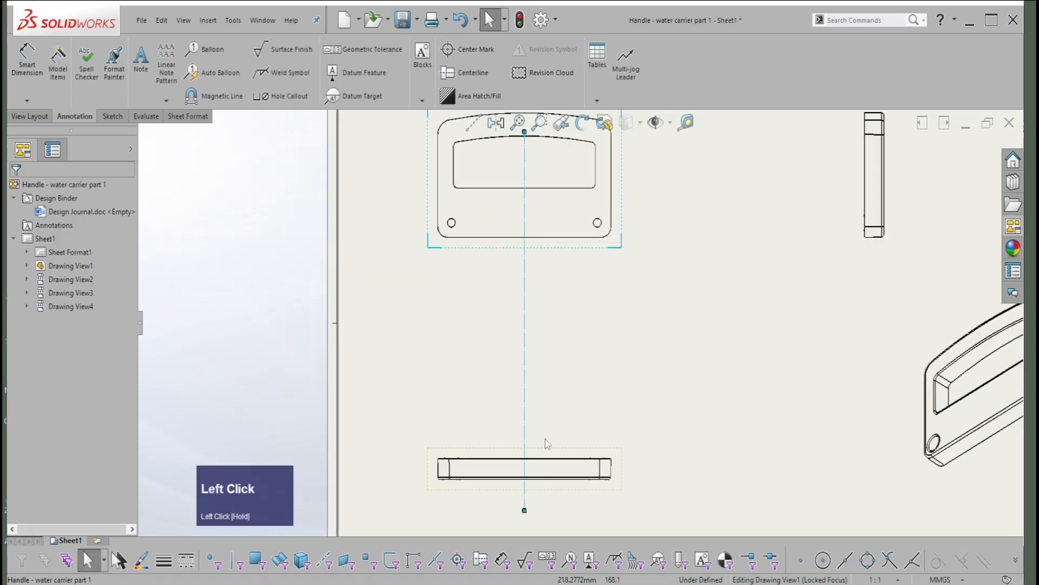
{"action": "scroll", "coordinate": [574, 284], "scroll_direction": "down", "scroll_amount": 2}
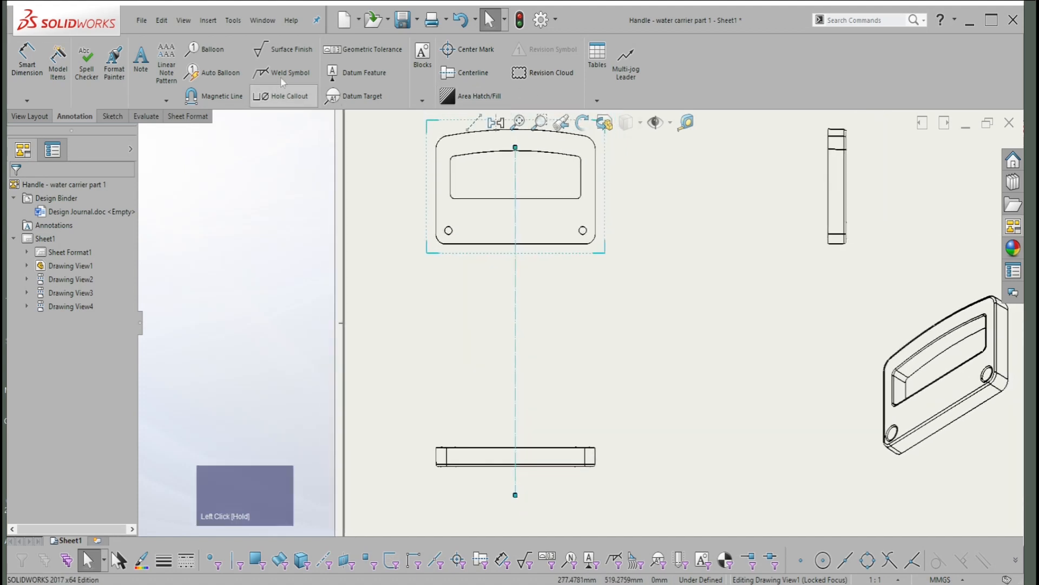
{"action": "left_click", "coordinate": [147, 63]}
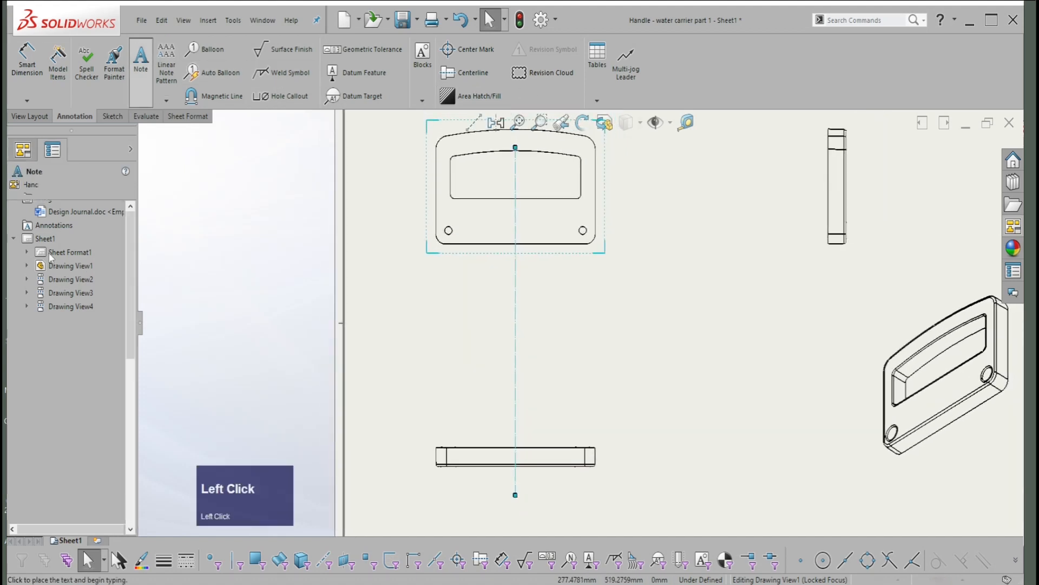
{"action": "left_click", "coordinate": [74, 316]}
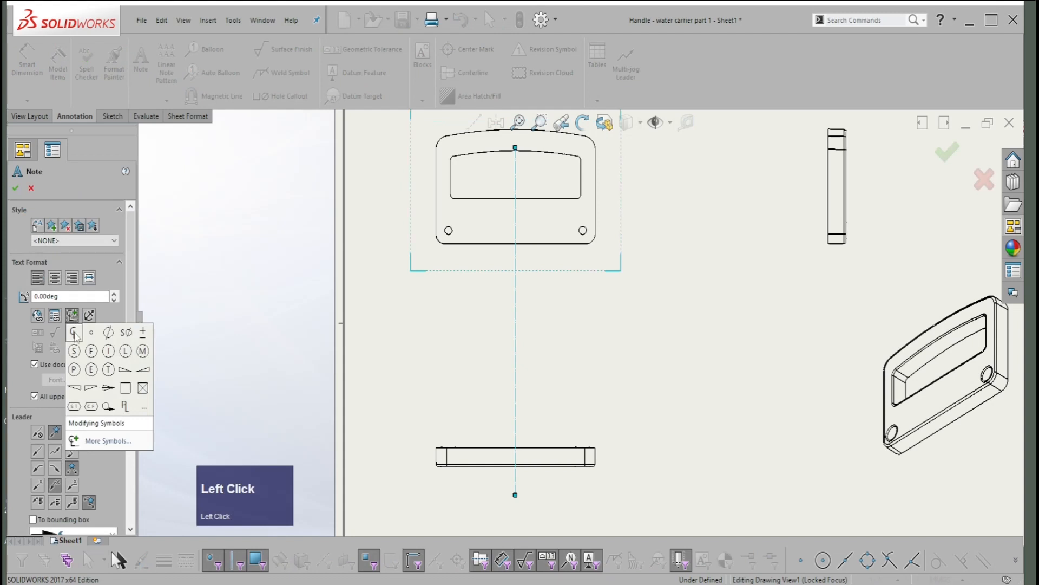
{"action": "left_click", "coordinate": [74, 332]}
{"action": "middle_click_drag", "start_coordinate": [549, 308], "coordinate": [535, 223]}
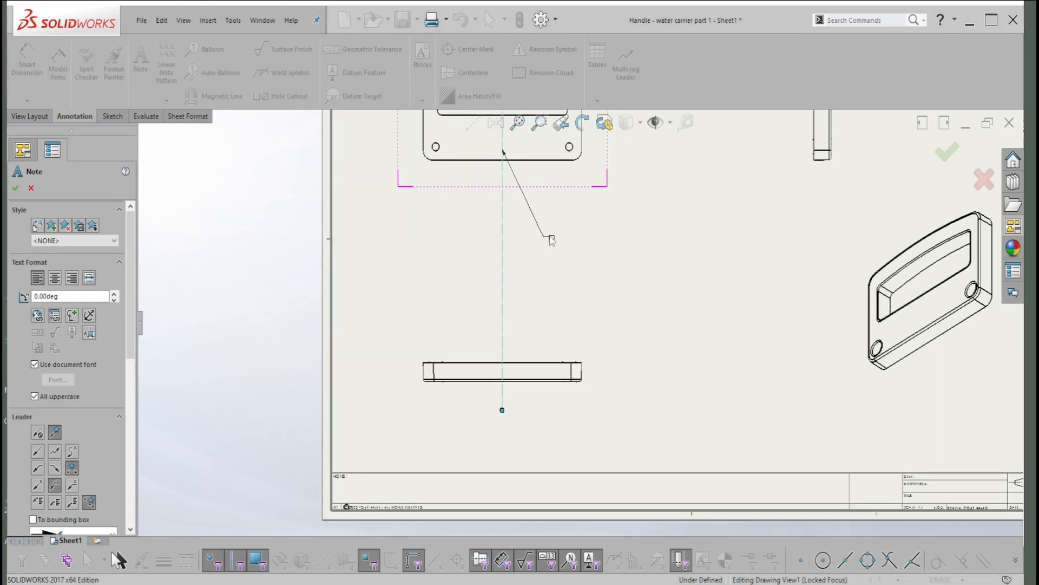
{"action": "key", "text": "Escape"}
{"action": "left_click", "coordinate": [684, 255]}
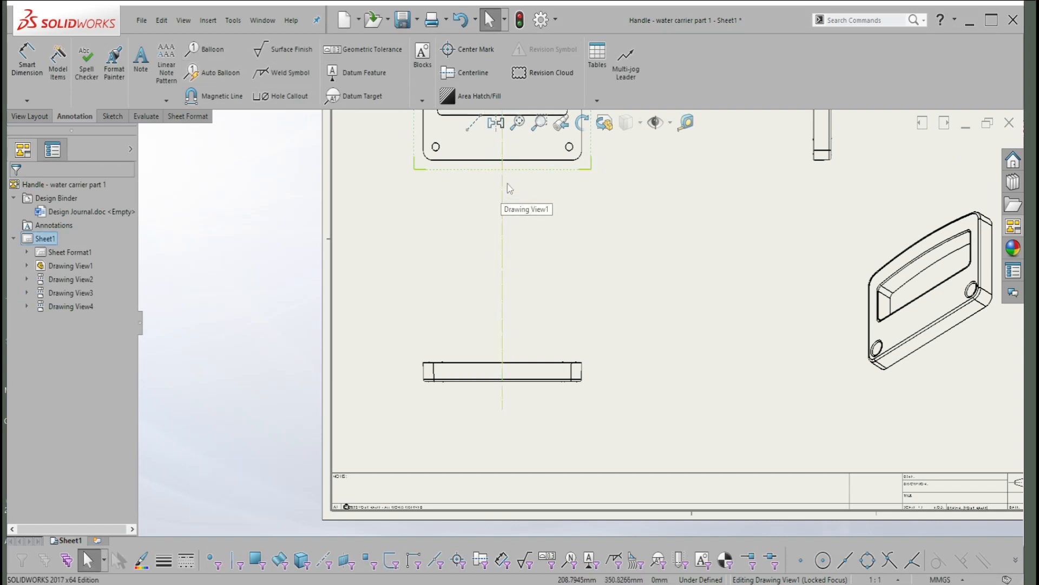
- Start a note and insert the centerline symbol as its content
{"action": "left_click", "coordinate": [141, 62]}
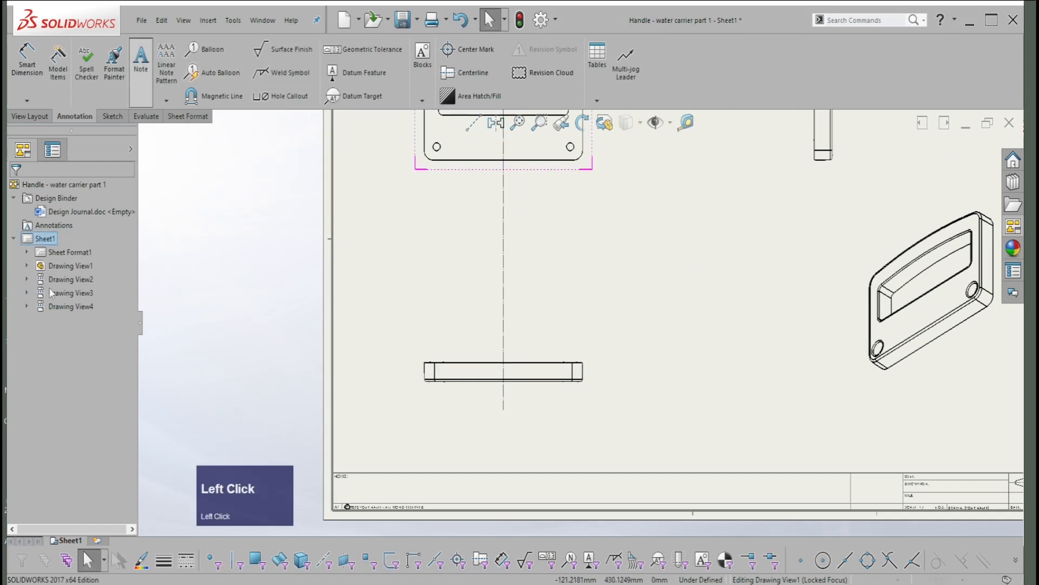
{"action": "left_click", "coordinate": [72, 315]}
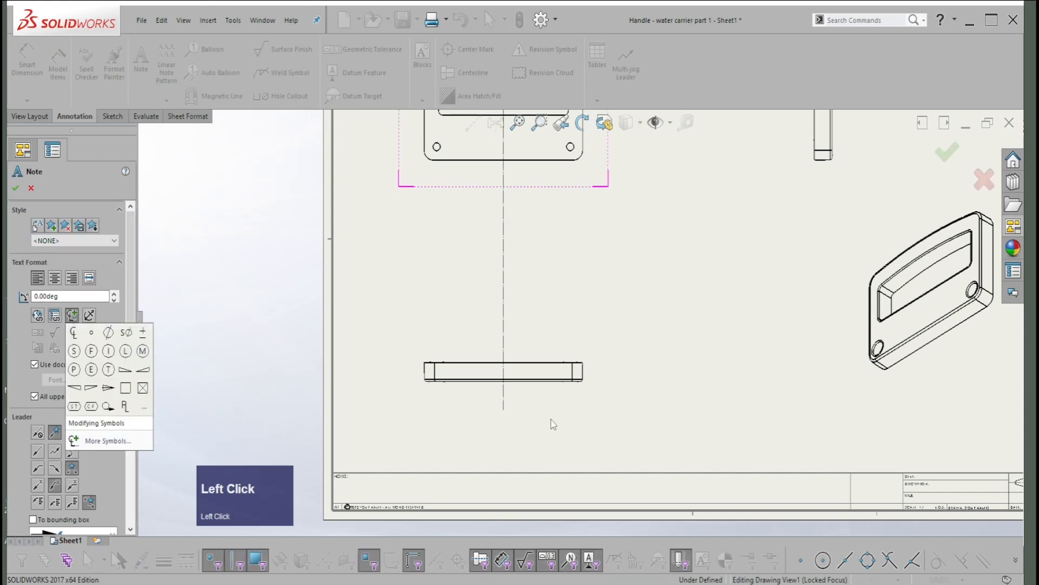
{"action": "scroll", "coordinate": [531, 429], "scroll_direction": "up", "scroll_amount": 2}
{"action": "left_click", "coordinate": [74, 333]}
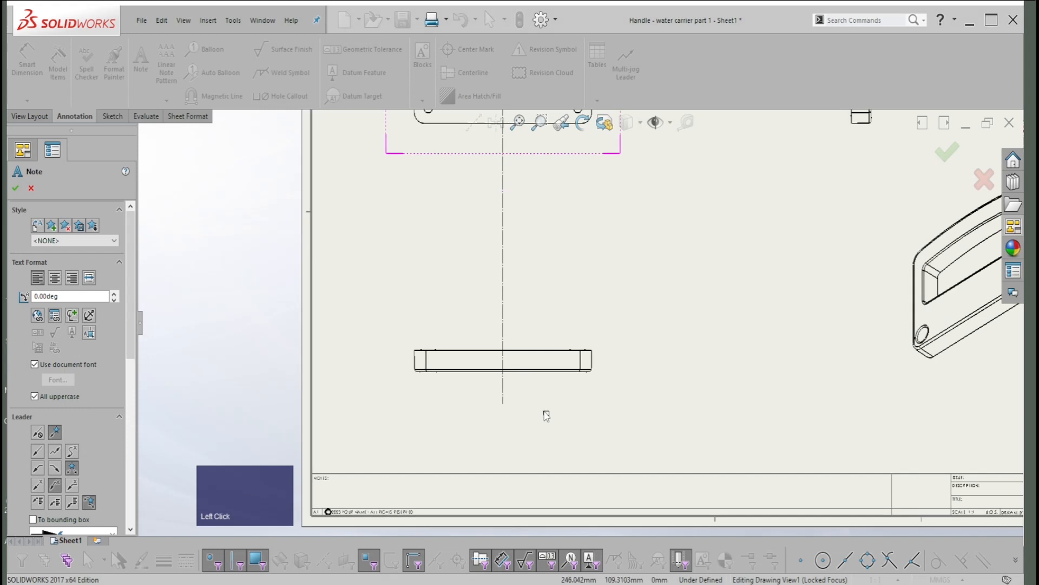
- Override the note's document font and set its font height to 20 points
{"action": "scroll", "coordinate": [527, 415], "scroll_direction": "up", "scroll_amount": 2}
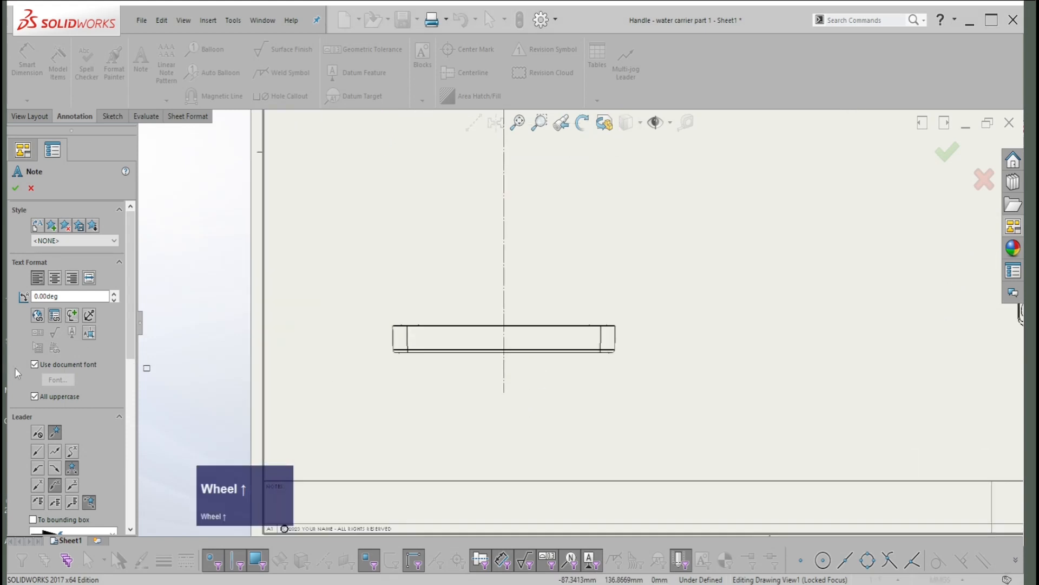
{"action": "left_click", "coordinate": [35, 365]}
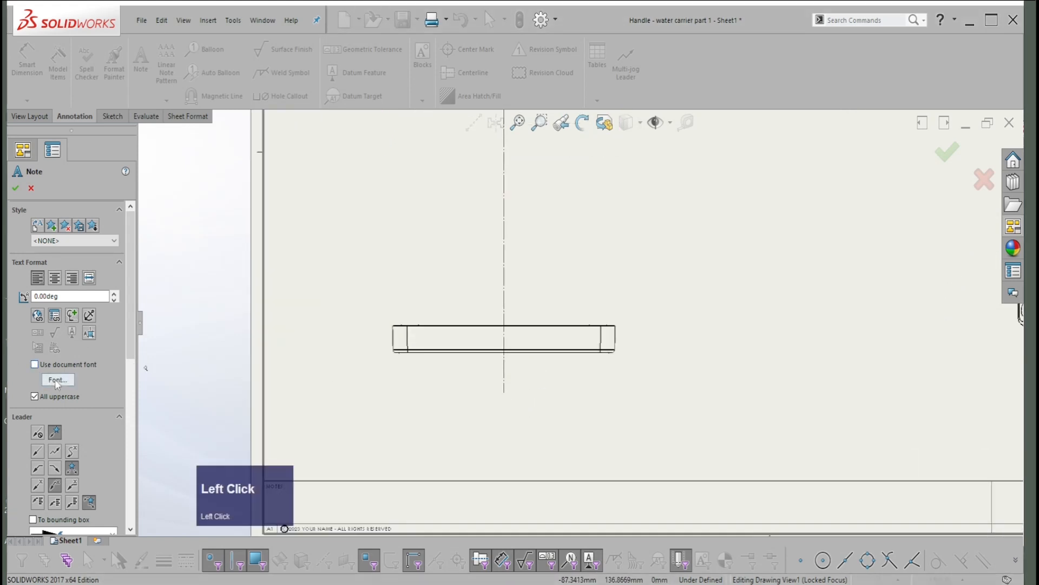
{"action": "left_click", "coordinate": [59, 380]}
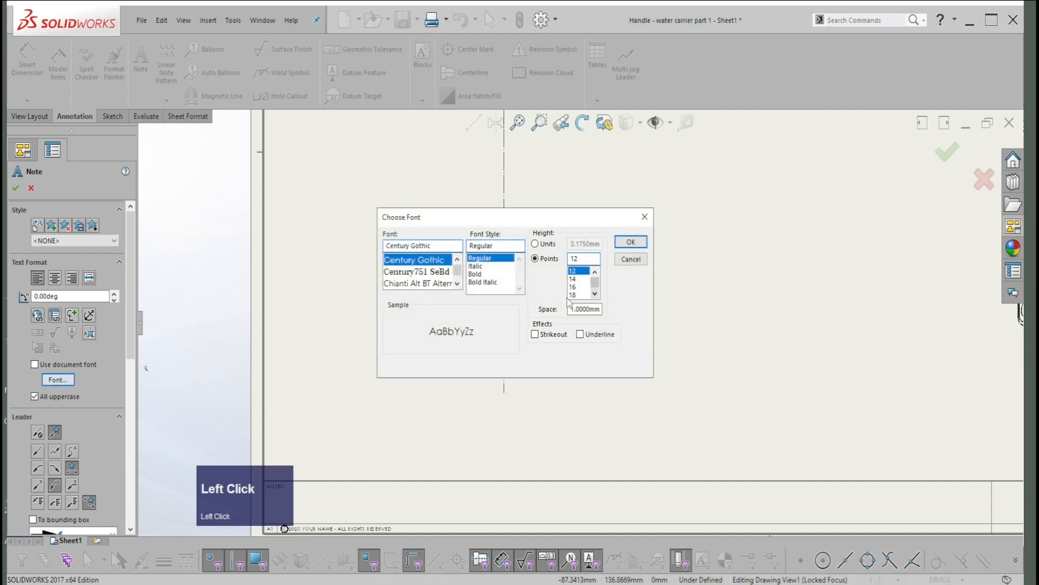
{"action": "left_click", "coordinate": [574, 295]}
{"action": "left_click", "coordinate": [595, 295]}
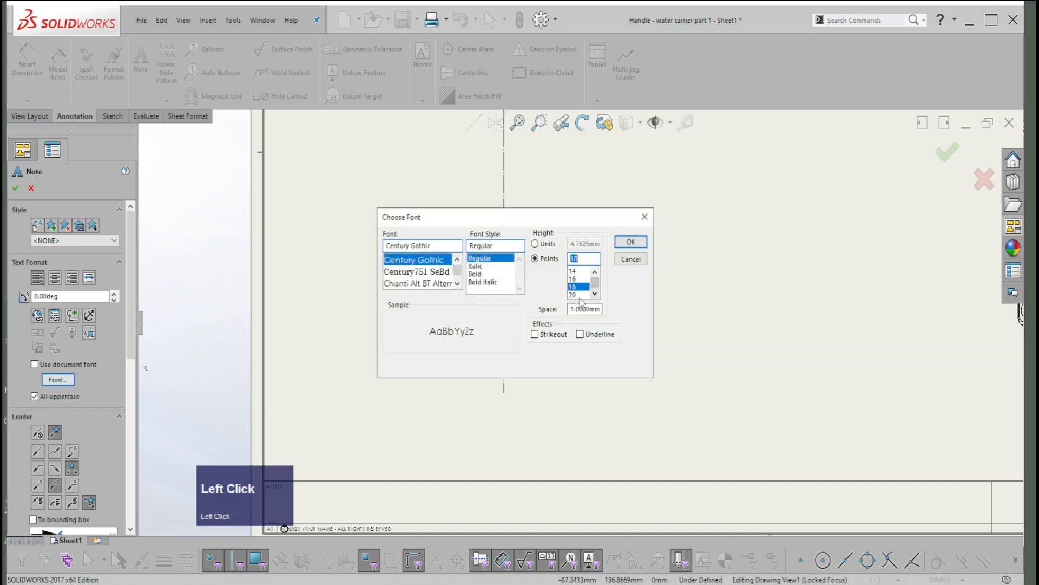
{"action": "left_click", "coordinate": [631, 242]}
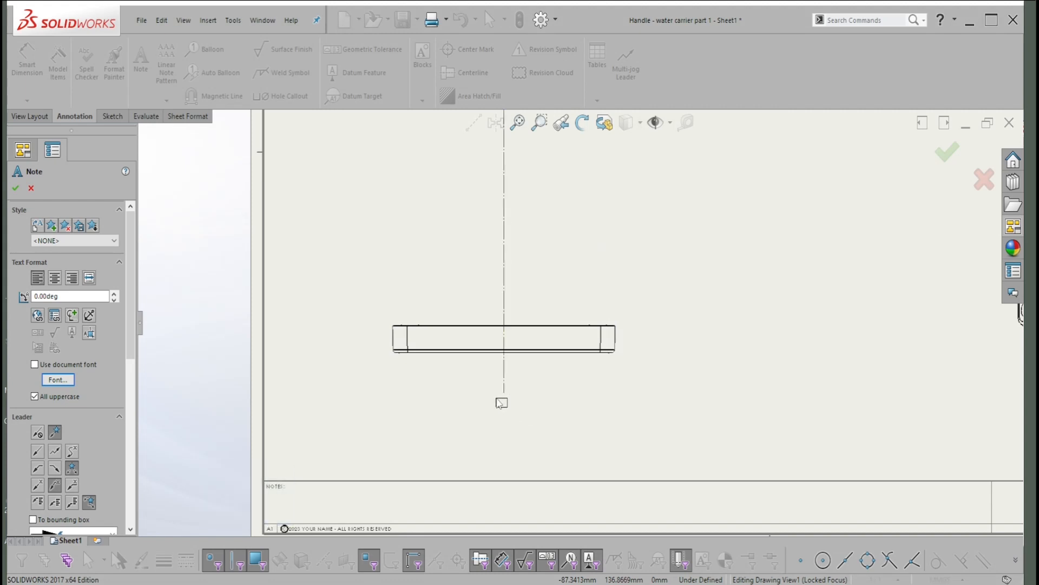
- Place one centerline symbol at the centerline's lower end and another above the front view, and finish the note
{"action": "left_click", "coordinate": [505, 395]}
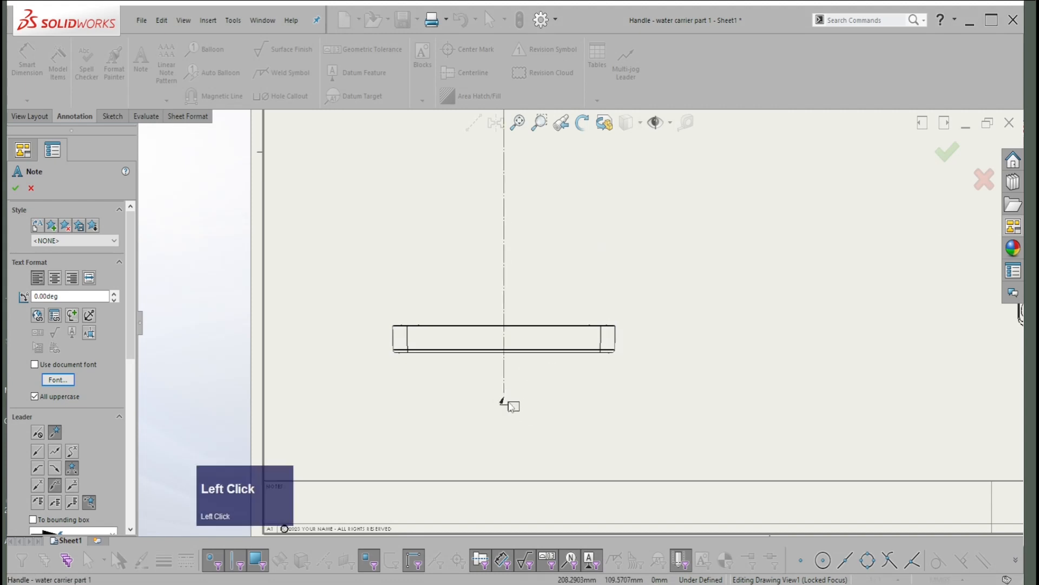
{"action": "left_click", "coordinate": [512, 406]}
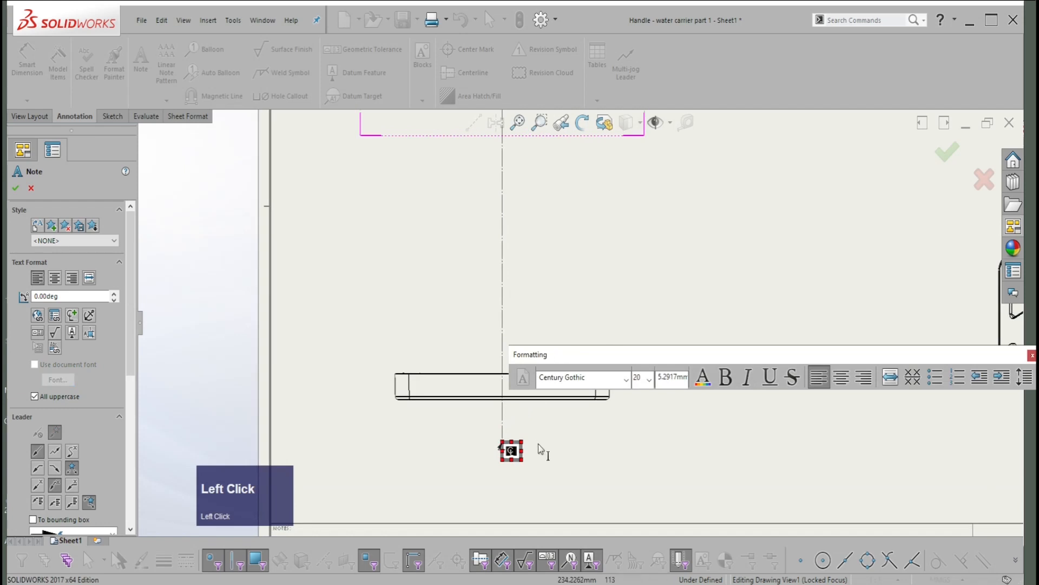
{"action": "scroll", "coordinate": [562, 425], "scroll_direction": "up", "scroll_amount": 3}
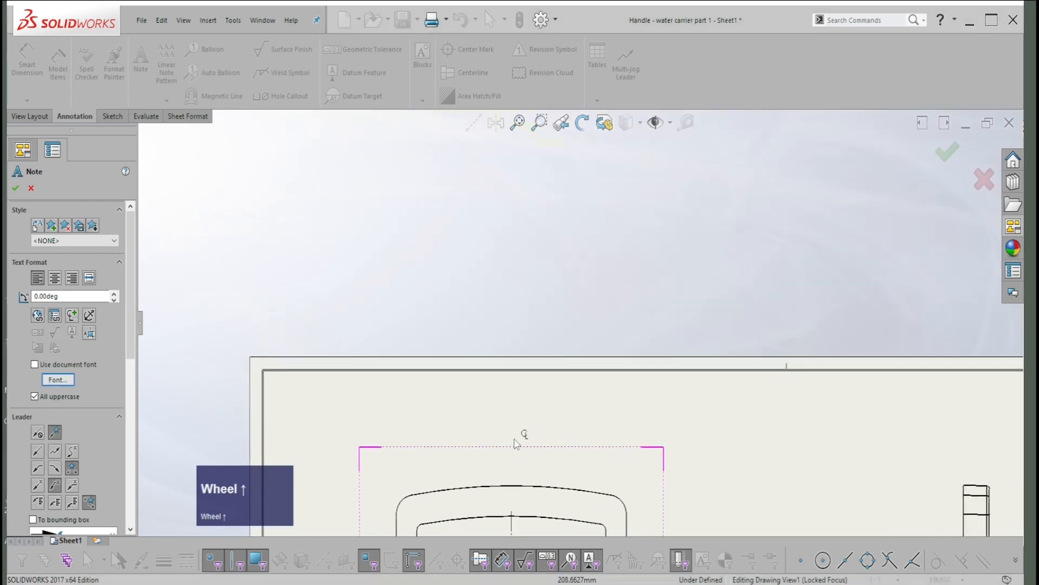
{"action": "left_click", "coordinate": [519, 377]}
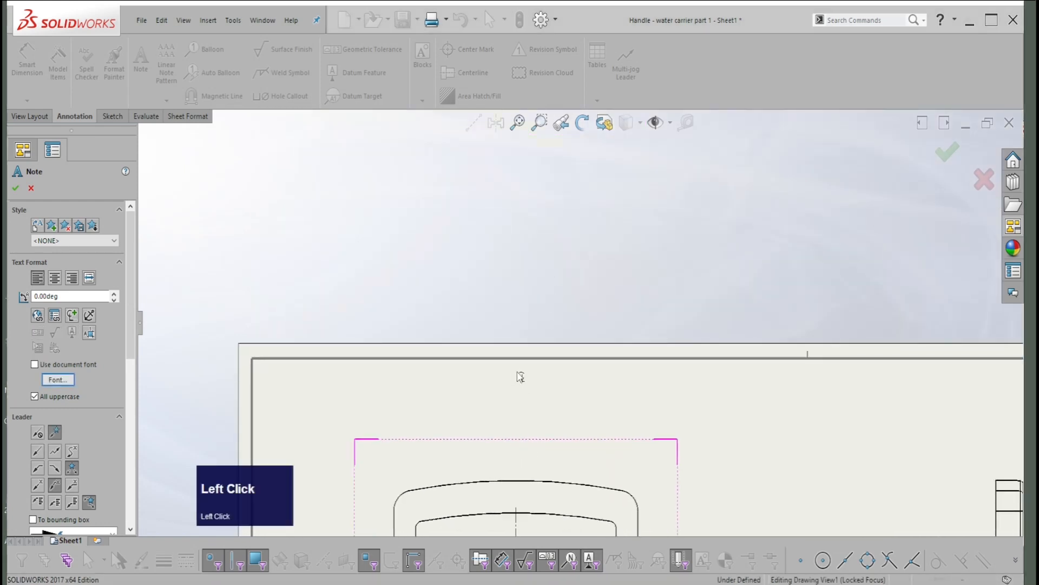
{"action": "left_click", "coordinate": [546, 395]}
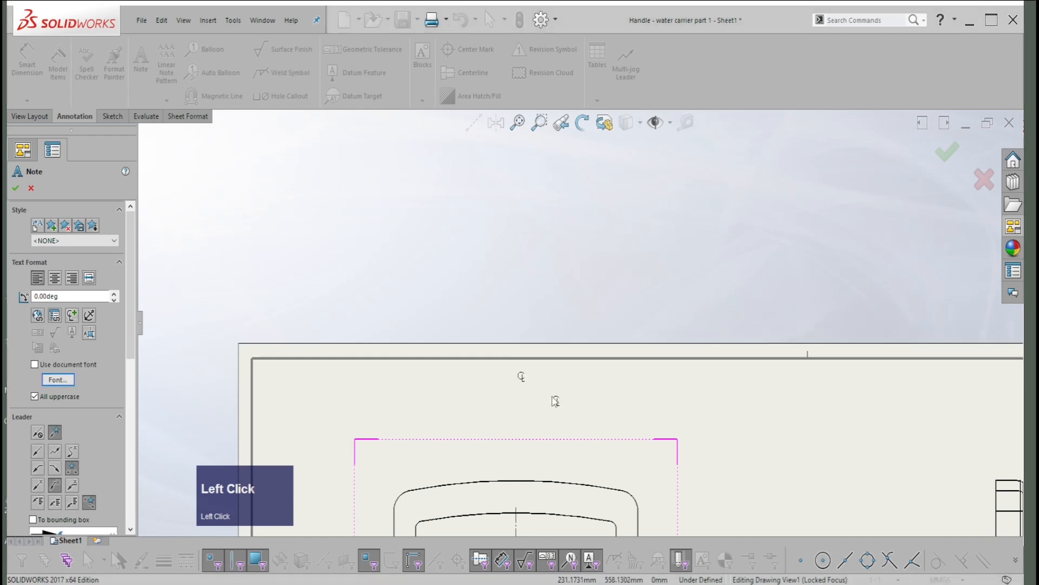
{"action": "scroll", "coordinate": [554, 385], "scroll_direction": "down", "scroll_amount": 2}
{"action": "scroll", "coordinate": [554, 377], "scroll_direction": "up", "scroll_amount": 3}
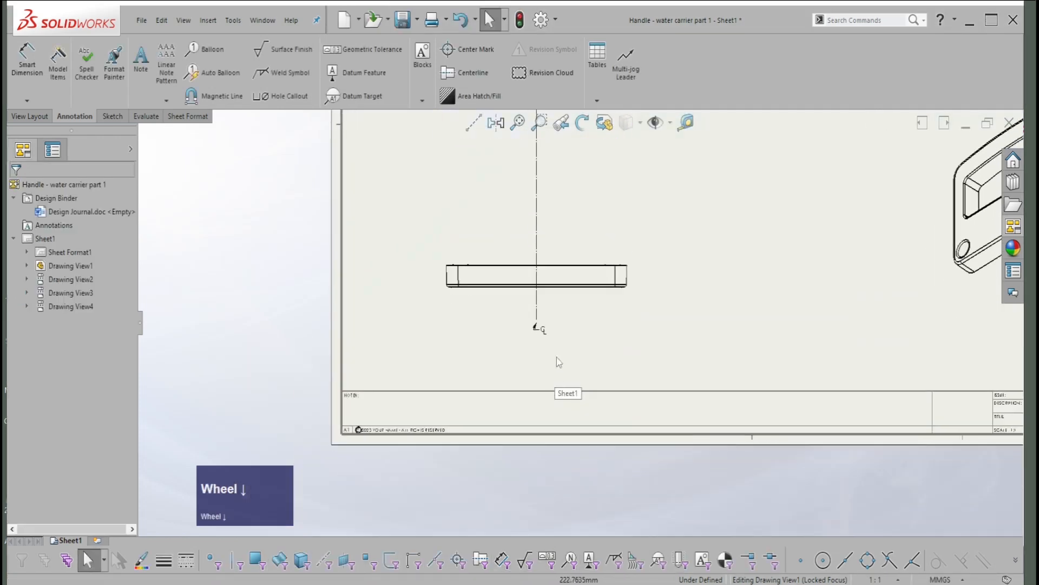
- Remove the leader from the lower centerline symbol and center the symbol directly beneath the centerline
{"action": "left_click", "coordinate": [548, 324]}
{"action": "scroll", "coordinate": [549, 326], "scroll_direction": "up", "scroll_amount": 2}
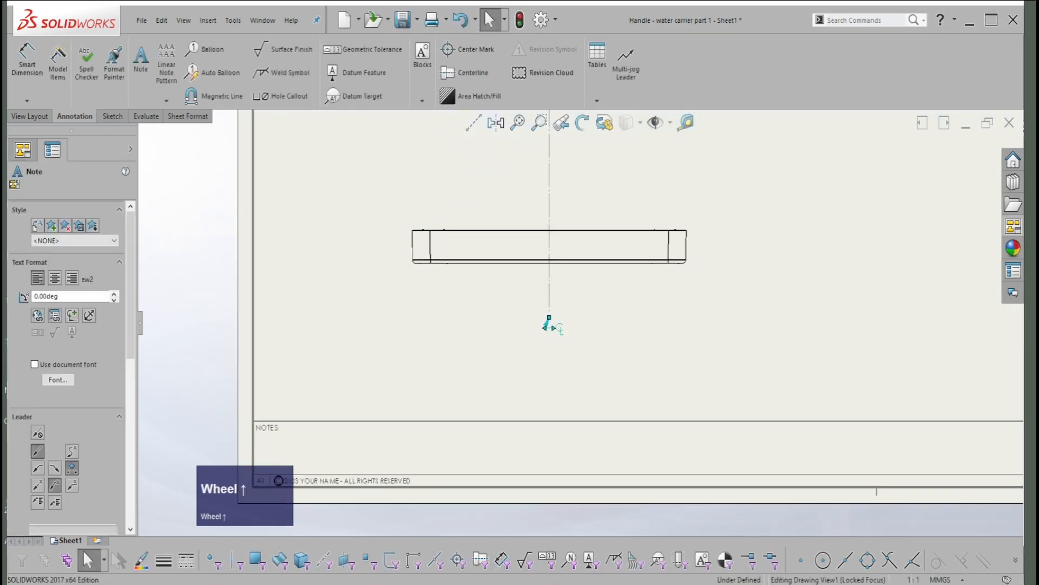
{"action": "left_click", "coordinate": [550, 318]}
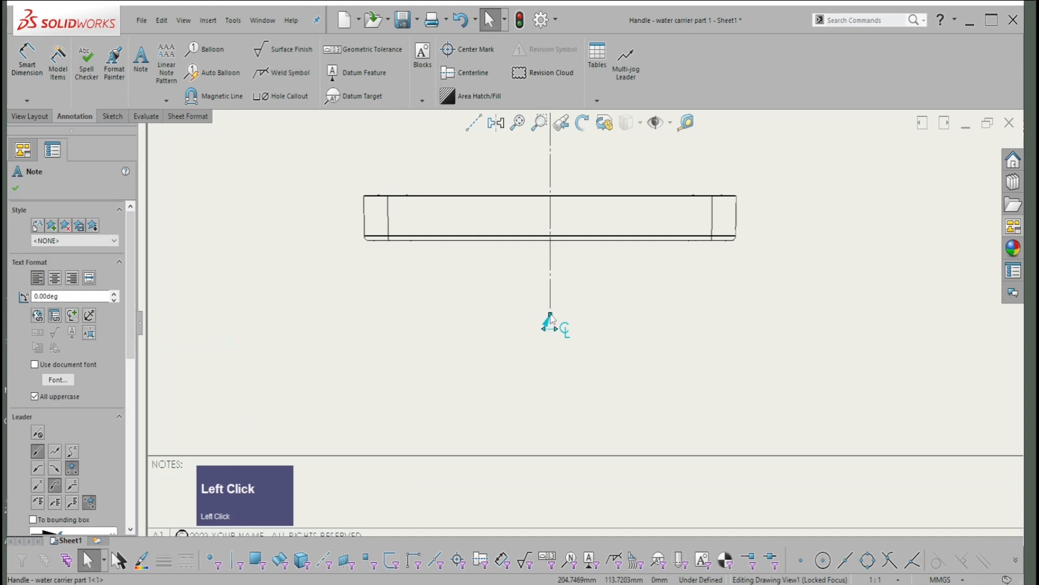
{"action": "left_click", "coordinate": [552, 321]}
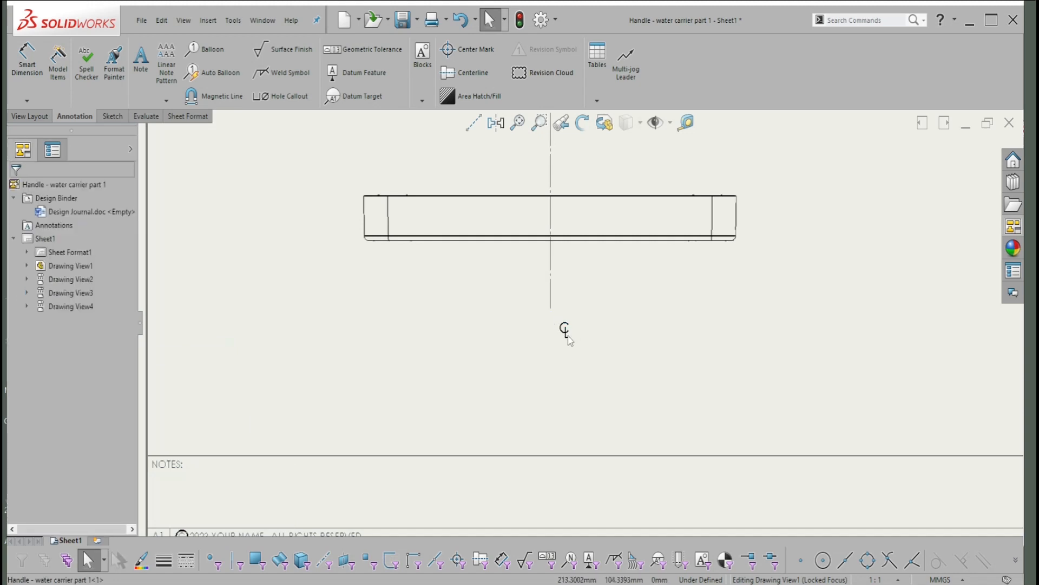
{"action": "left_click_drag", "start_coordinate": [563, 333], "coordinate": [552, 337]}
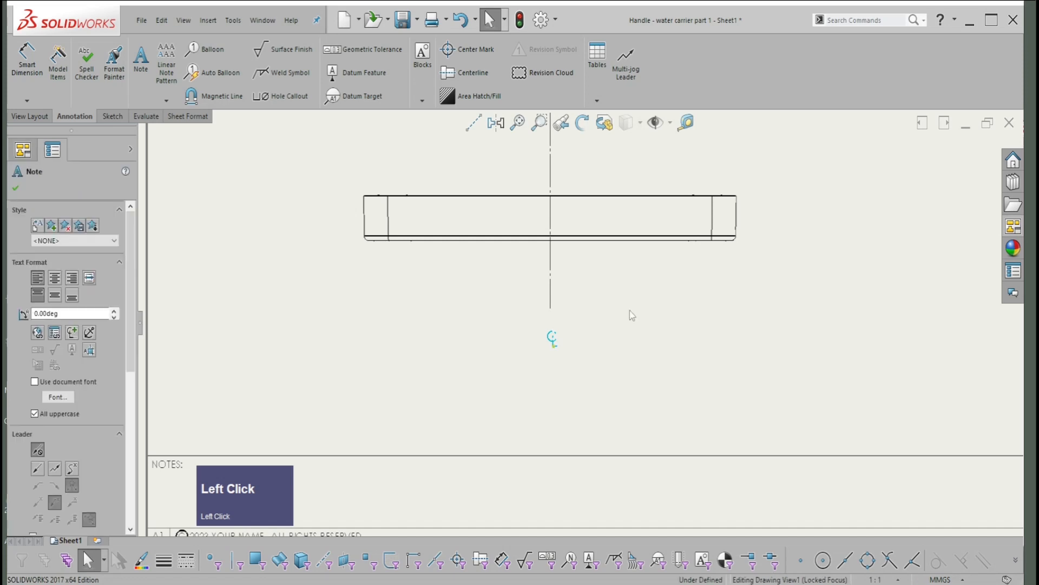
{"action": "left_click", "coordinate": [617, 320]}
- Shorten the centerline by pulling its upper end down to just below the front view
{"action": "scroll", "coordinate": [602, 296], "scroll_direction": "down", "scroll_amount": 4}
{"action": "scroll", "coordinate": [583, 291], "scroll_direction": "down", "scroll_amount": 3}
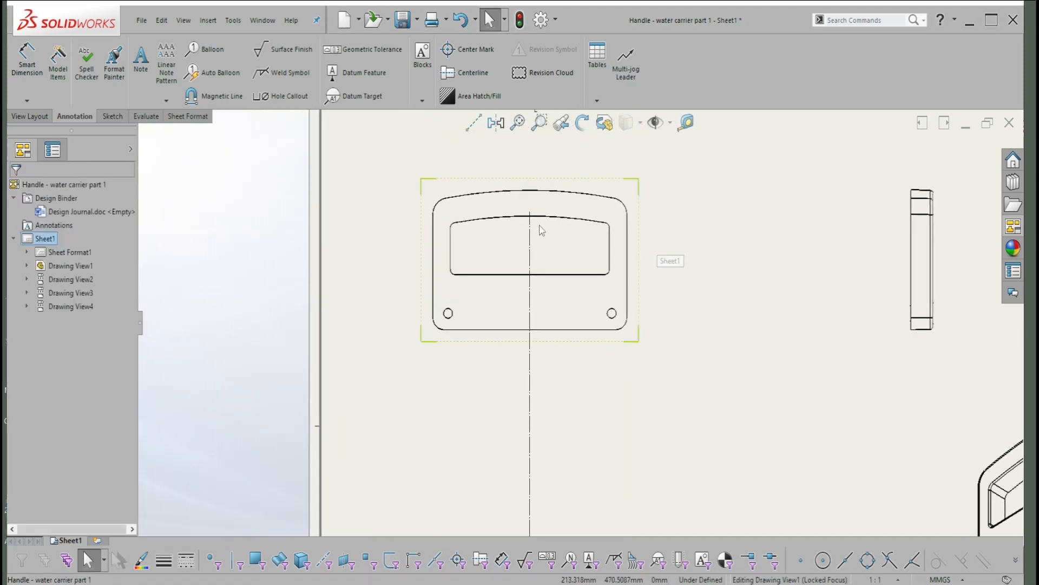
{"action": "left_click", "coordinate": [533, 228]}
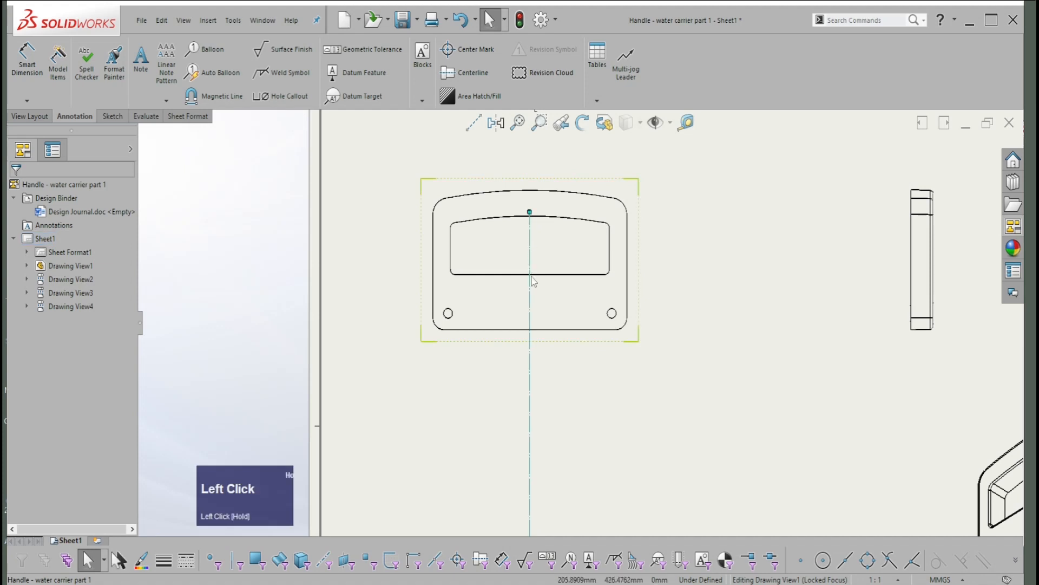
{"action": "left_click_drag", "start_coordinate": [530, 213], "coordinate": [532, 307]}
{"action": "left_click", "coordinate": [687, 285]}
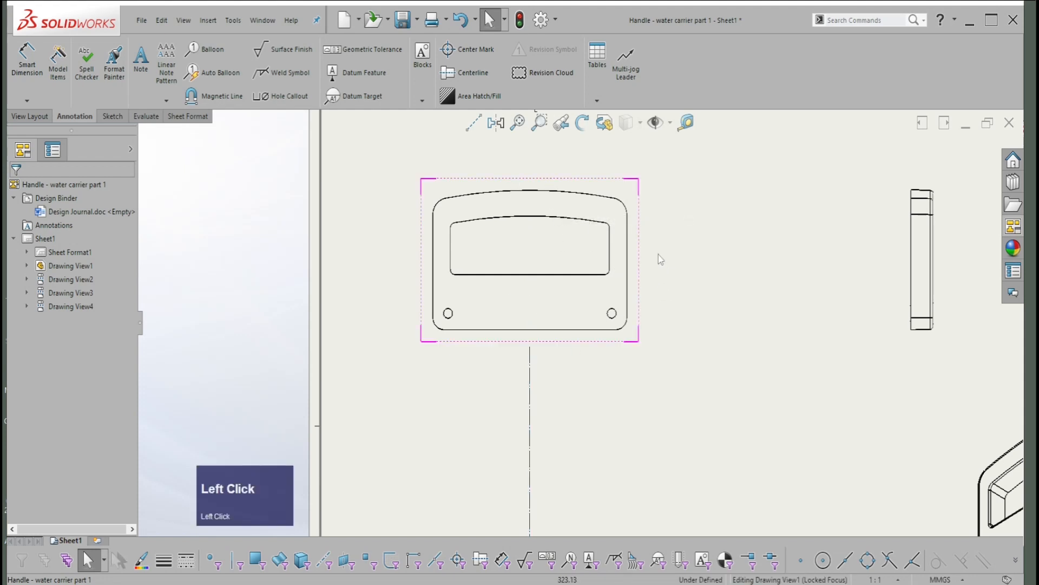
- Insert model items into the front view from the entire model, using dimensions marked for drawing
{"action": "left_click", "coordinate": [641, 248]}
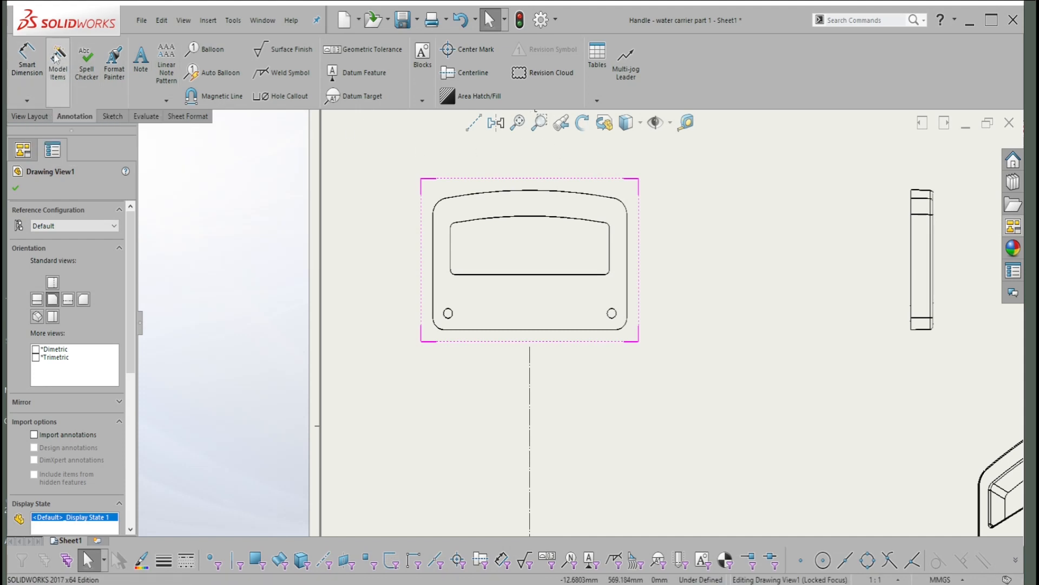
{"action": "left_click", "coordinate": [65, 71]}
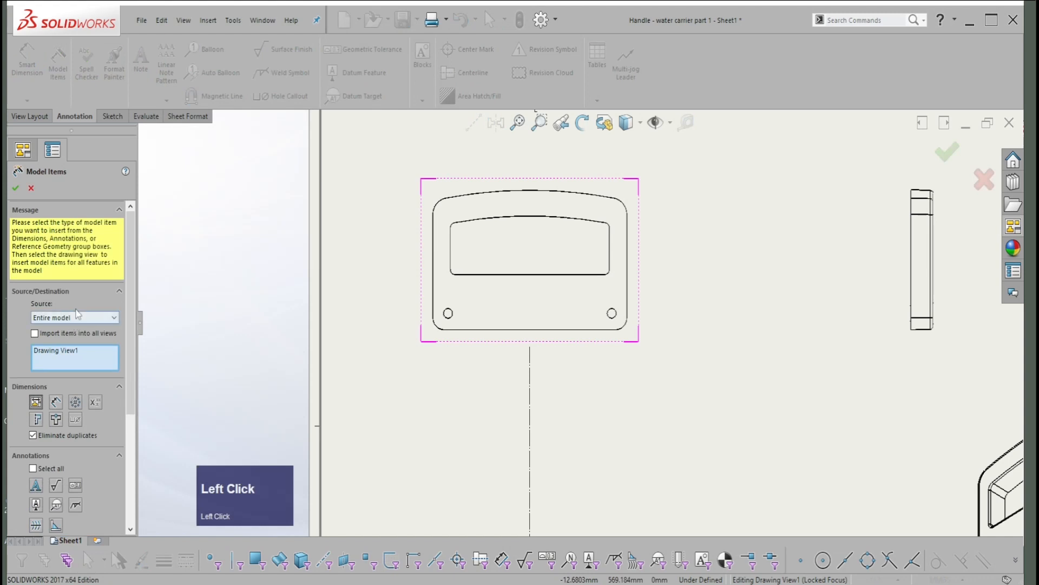
{"action": "left_click", "coordinate": [71, 318]}
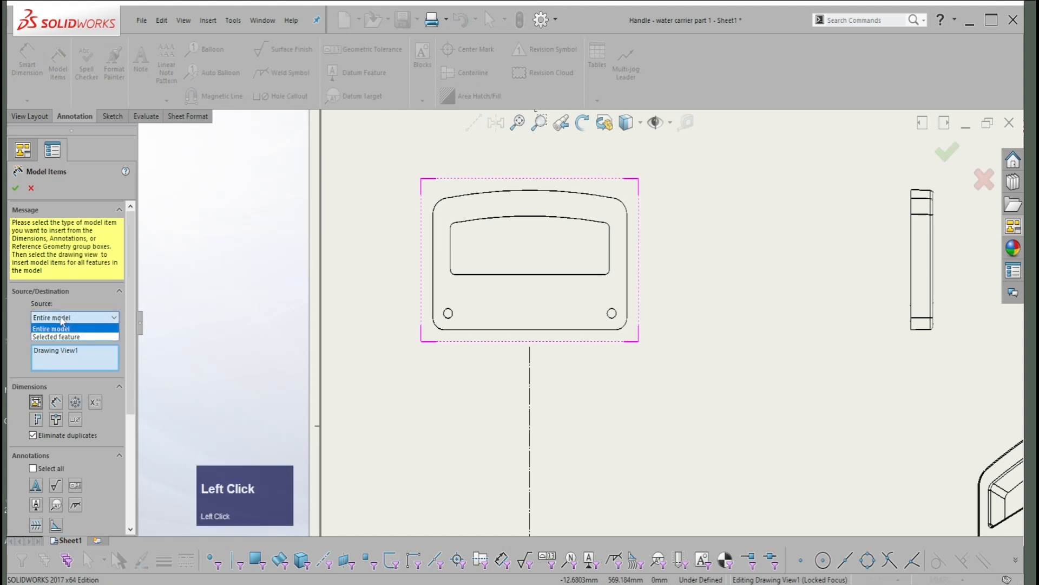
{"action": "left_click", "coordinate": [52, 329]}
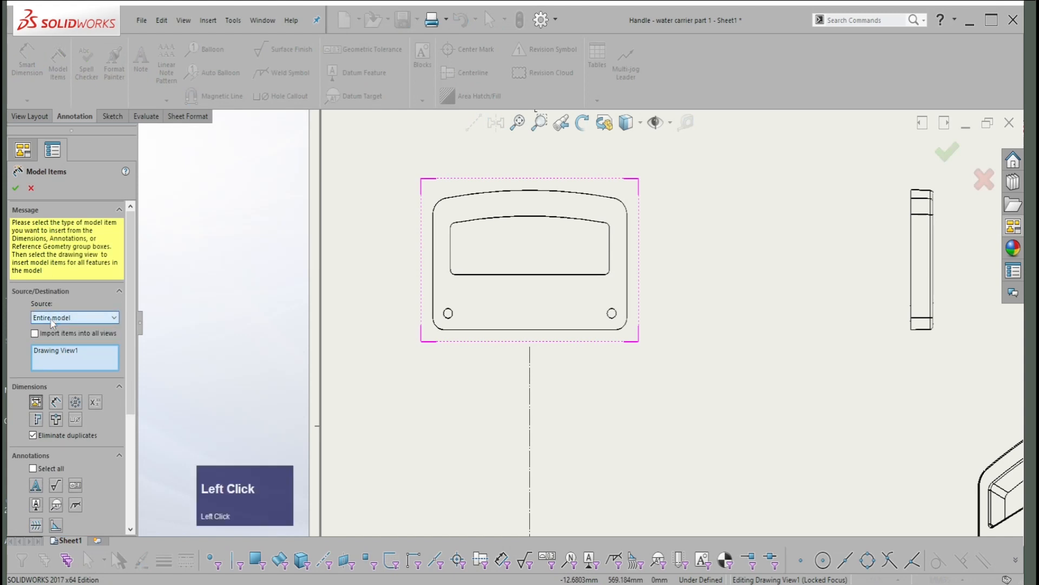
{"action": "left_click", "coordinate": [37, 404]}
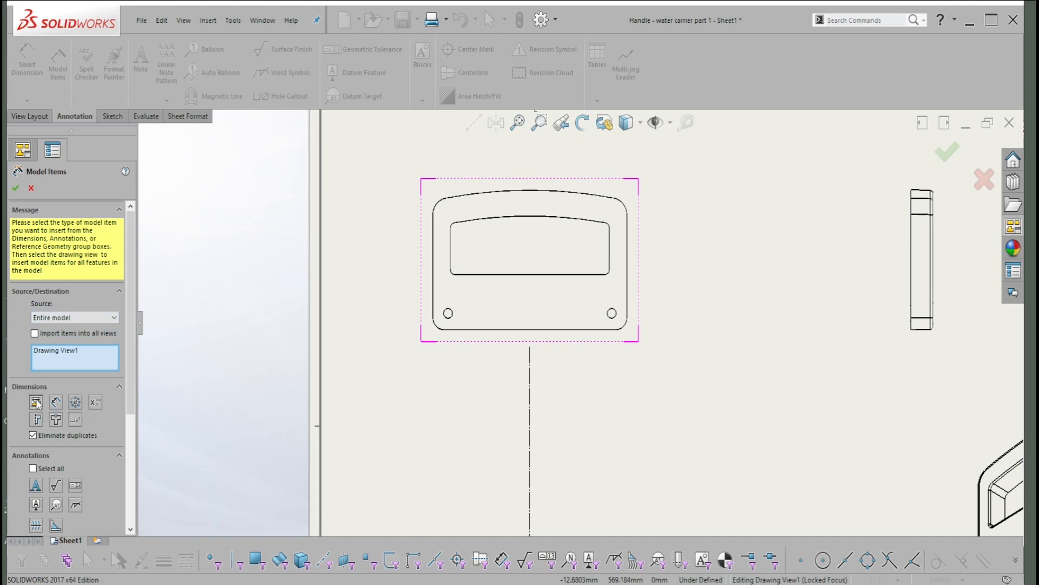
{"action": "scroll", "coordinate": [40, 357], "scroll_direction": "down", "scroll_amount": 3}
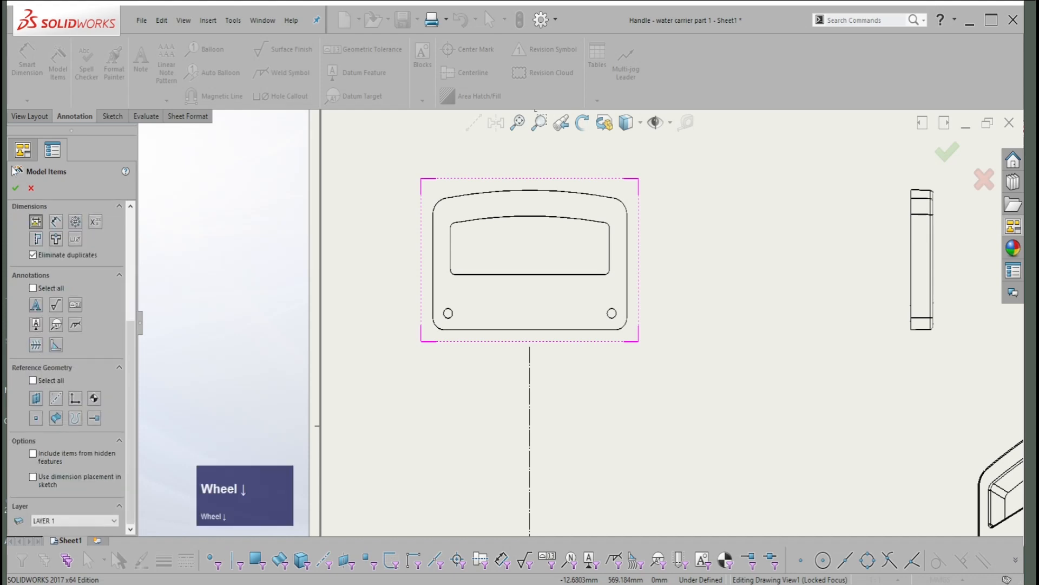
{"action": "scroll", "coordinate": [33, 199], "scroll_direction": "up", "scroll_amount": 3}
{"action": "left_click", "coordinate": [15, 187]}
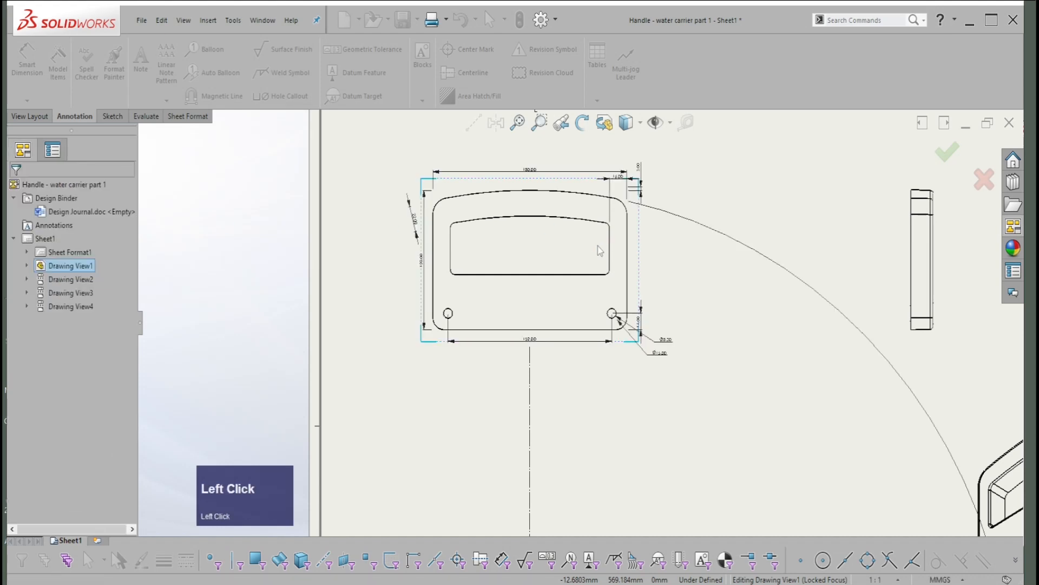
- Separate the crowded 16 mm and 3 mm dimensions by the front view's upper right corner
{"action": "scroll", "coordinate": [648, 228], "scroll_direction": "down", "scroll_amount": 1}
{"action": "scroll", "coordinate": [648, 227], "scroll_direction": "up", "scroll_amount": 2}
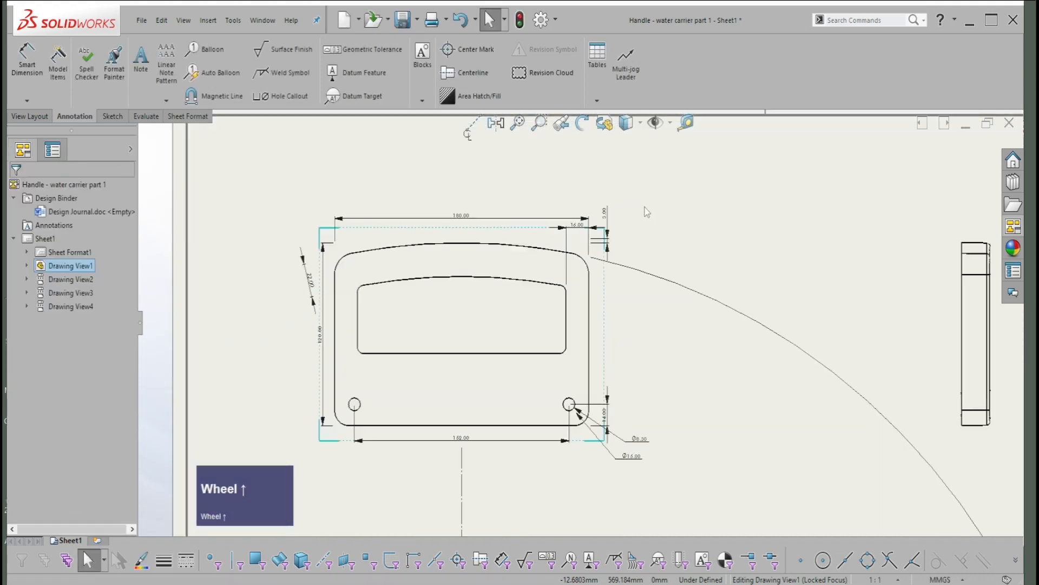
{"action": "scroll", "coordinate": [614, 249], "scroll_direction": "up", "scroll_amount": 1}
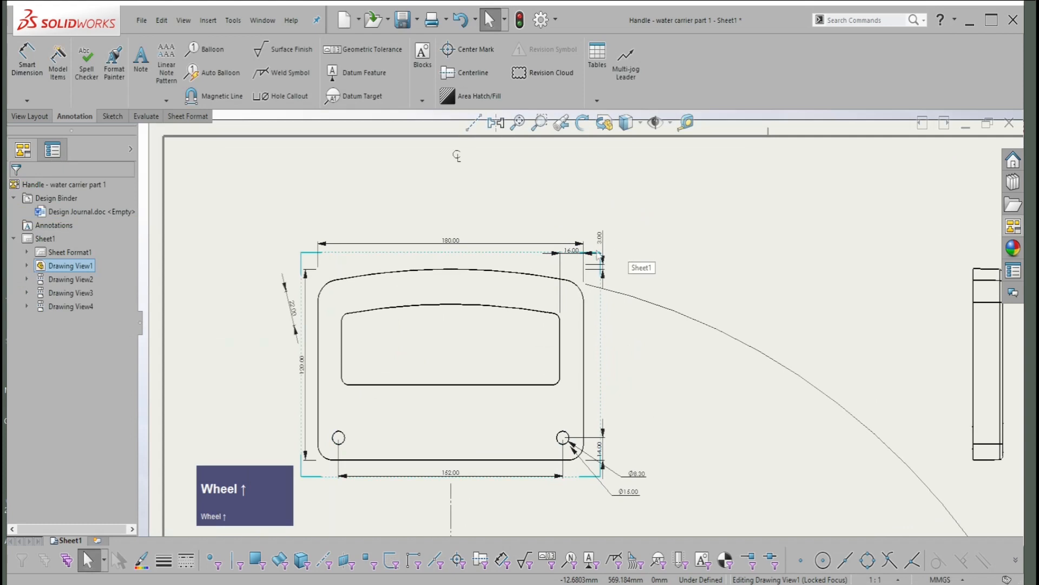
{"action": "left_click_drag", "start_coordinate": [574, 251], "coordinate": [625, 238]}
{"action": "left_click", "coordinate": [694, 207]}
{"action": "left_click", "coordinate": [603, 238]}
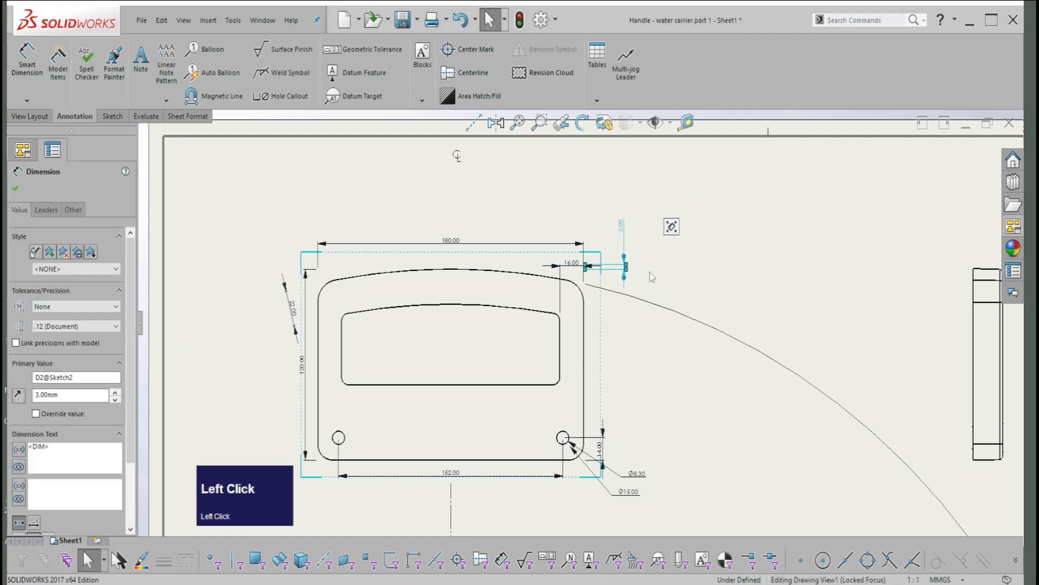
{"action": "left_click", "coordinate": [653, 277]}
- Bring the outer top arc's 450 mm radius dimension from below the sheet up to the front view
{"action": "scroll", "coordinate": [553, 267], "scroll_direction": "up", "scroll_amount": 2}
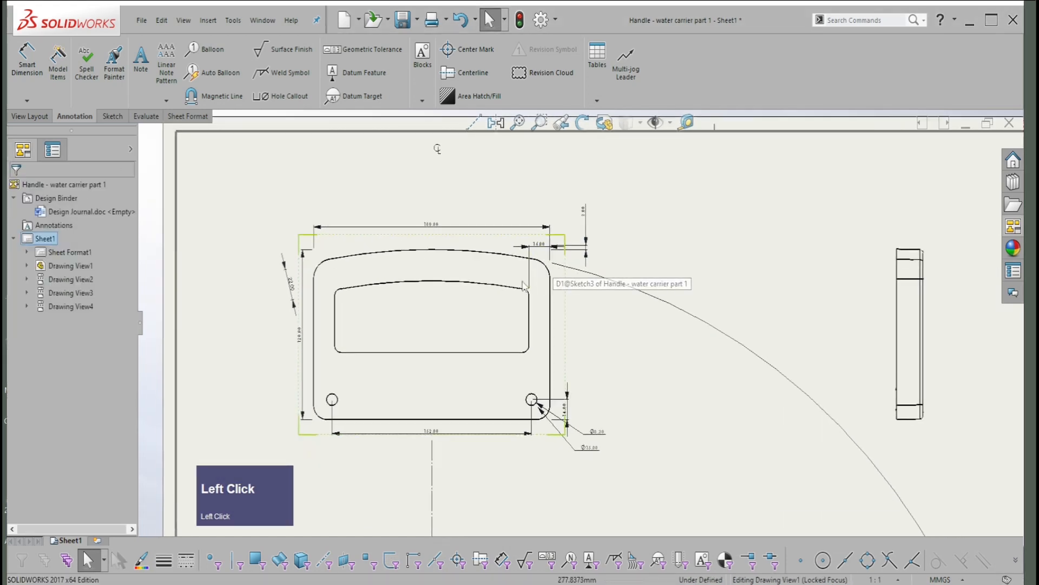
{"action": "scroll", "coordinate": [614, 396], "scroll_direction": "up", "scroll_amount": 3}
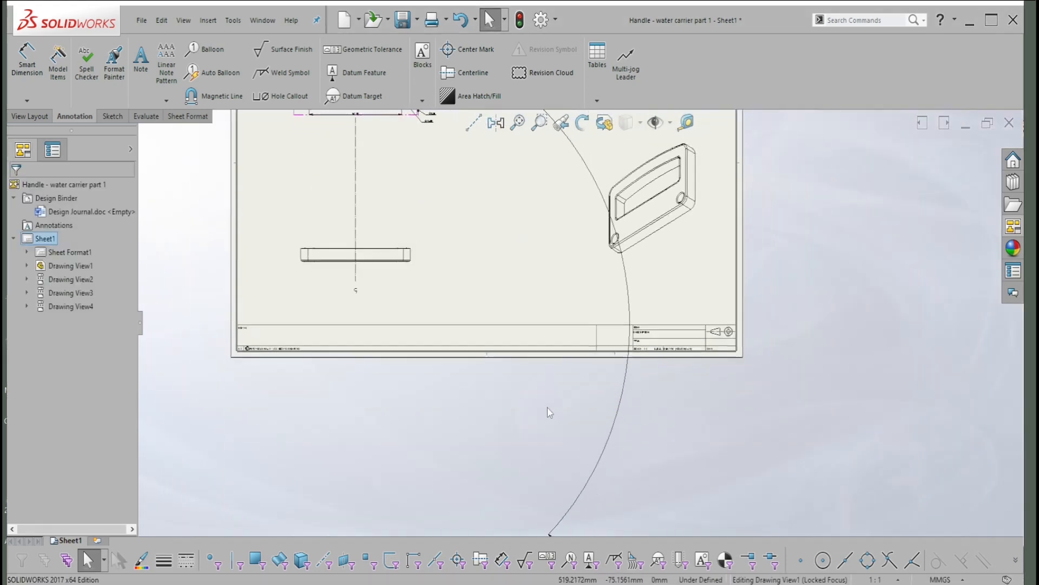
{"action": "scroll", "coordinate": [547, 407], "scroll_direction": "up", "scroll_amount": 2}
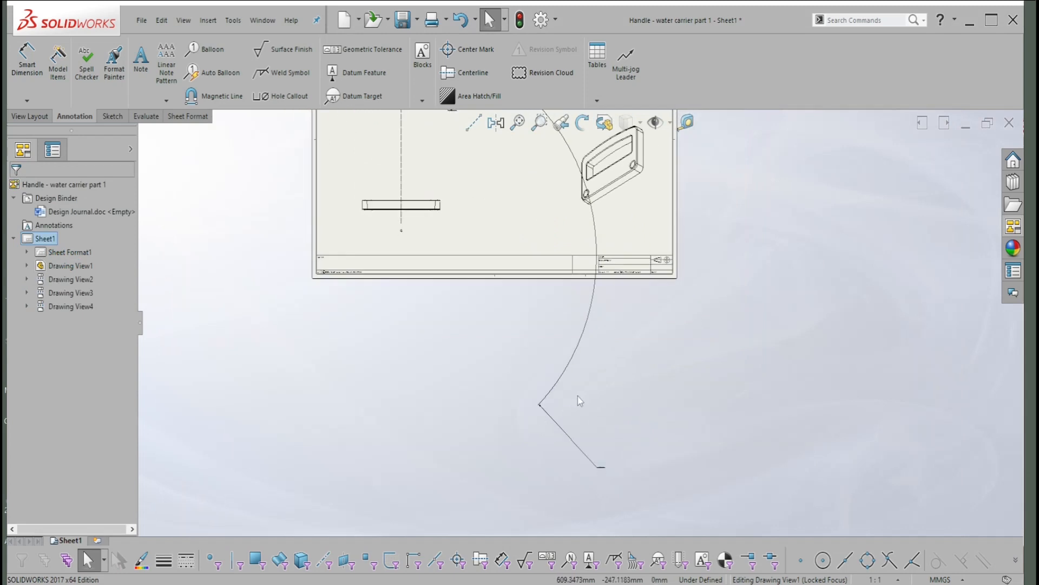
{"action": "left_click", "coordinate": [603, 470]}
{"action": "key", "text": "f"}
{"action": "mouse_move", "coordinate": [614, 311]}
{"action": "left_mouse_down"}
{"action": "mouse_move", "coordinate": [569, 227]}
{"action": "mouse_move", "coordinate": [422, 233]}
{"action": "mouse_move", "coordinate": [432, 187]}
{"action": "left_mouse_up"}
{"action": "left_click", "coordinate": [457, 179]}
{"action": "scroll", "coordinate": [450, 186], "scroll_direction": "down", "scroll_amount": 3}
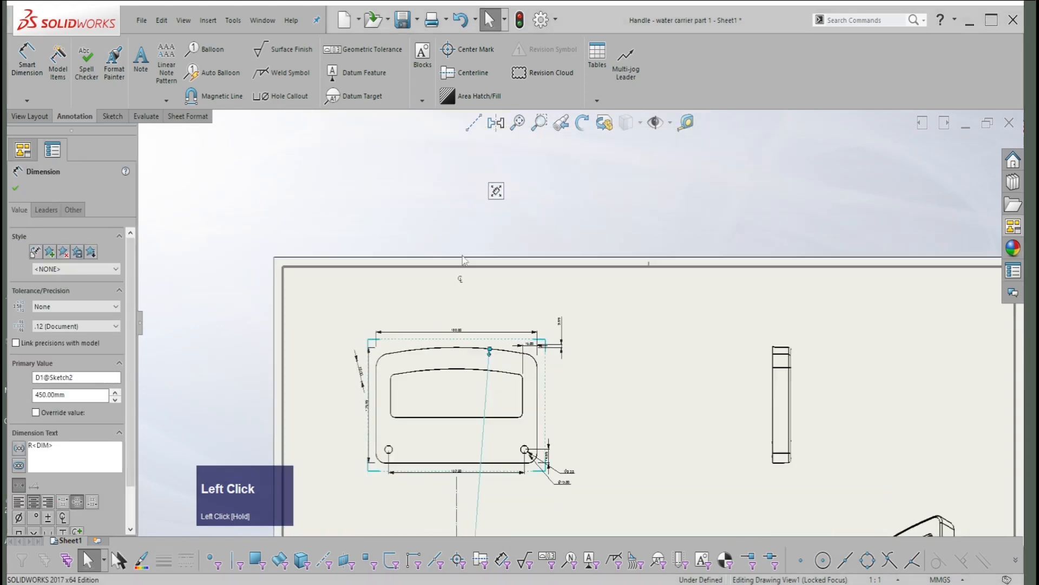
{"action": "scroll", "coordinate": [537, 367], "scroll_direction": "down", "scroll_amount": 4}
{"action": "left_click", "coordinate": [645, 384]}
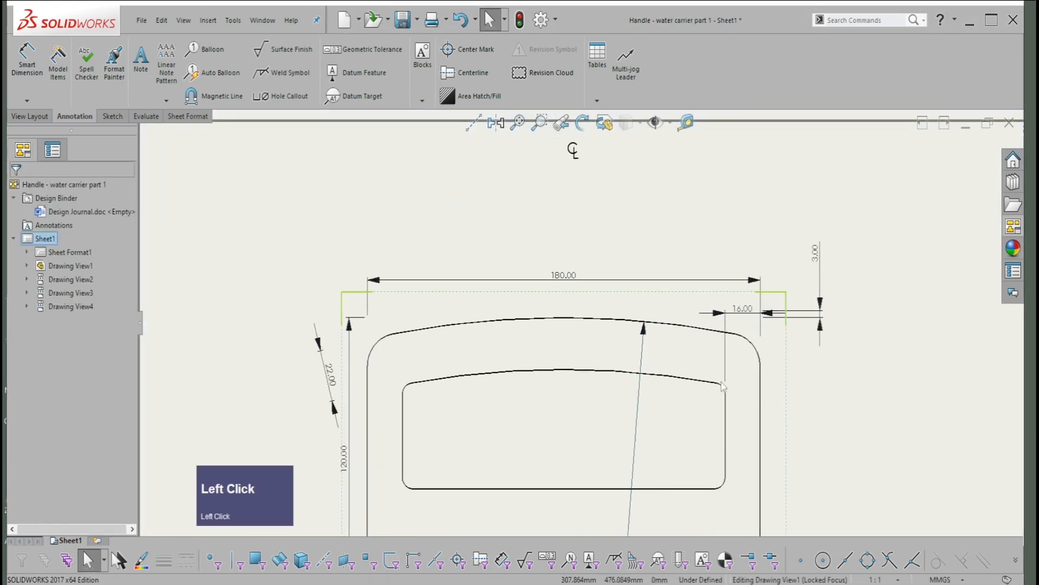
- Delete the imported 450 mm radius dimension whose long leader crosses the front view
{"action": "scroll", "coordinate": [642, 386], "scroll_direction": "up", "scroll_amount": 5}
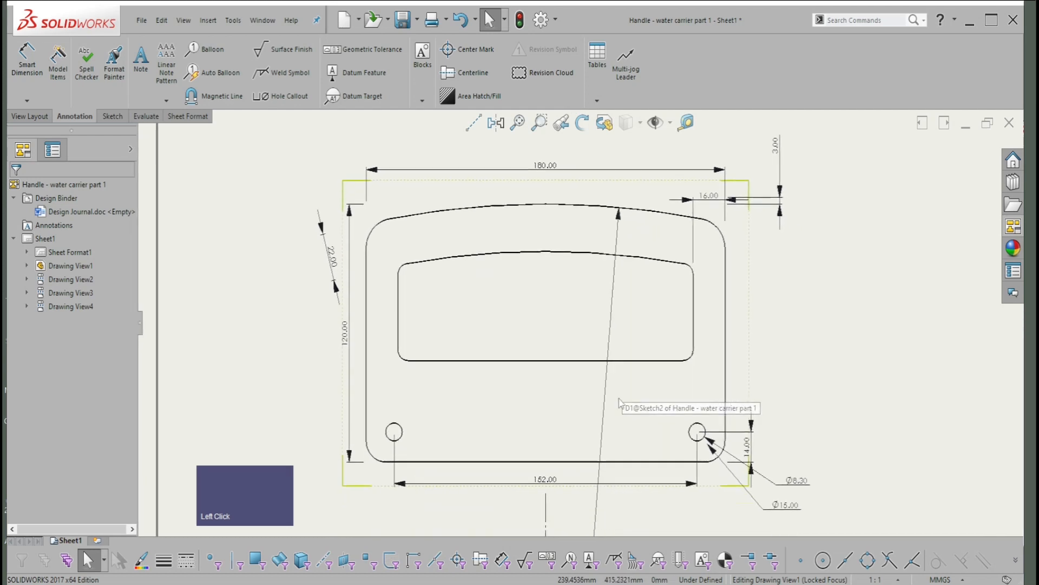
{"action": "scroll", "coordinate": [585, 432], "scroll_direction": "up", "scroll_amount": 1}
{"action": "left_click_drag", "start_coordinate": [551, 453], "coordinate": [574, 272]}
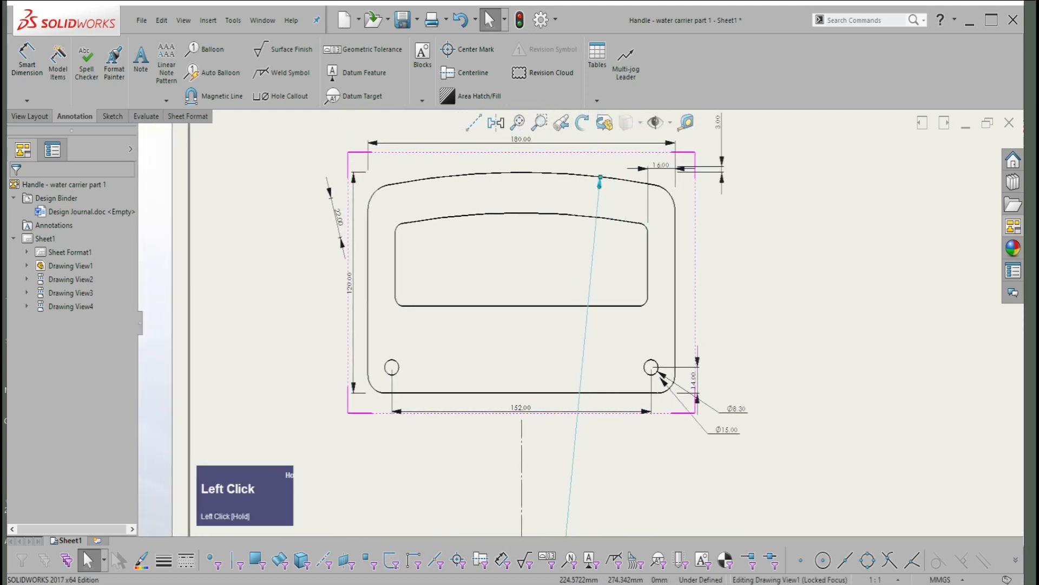
{"action": "scroll", "coordinate": [594, 368], "scroll_direction": "up", "scroll_amount": 2}
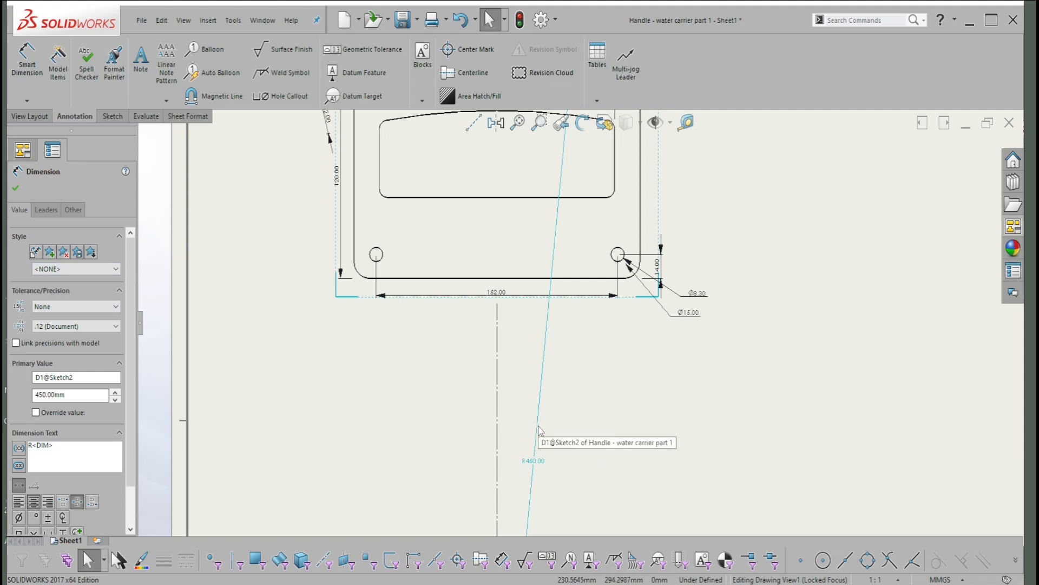
{"action": "key", "text": "Delete"}
- Add a Smart Dimension for the radius of the front view's outer top arc, placing its text above the 180 mm dimension
{"action": "mouse_move", "coordinate": [608, 282]}
{"action": "middle_mouse_down"}
{"action": "mouse_move", "coordinate": [604, 353]}
{"action": "mouse_move", "coordinate": [555, 530]}
{"action": "middle_mouse_up"}
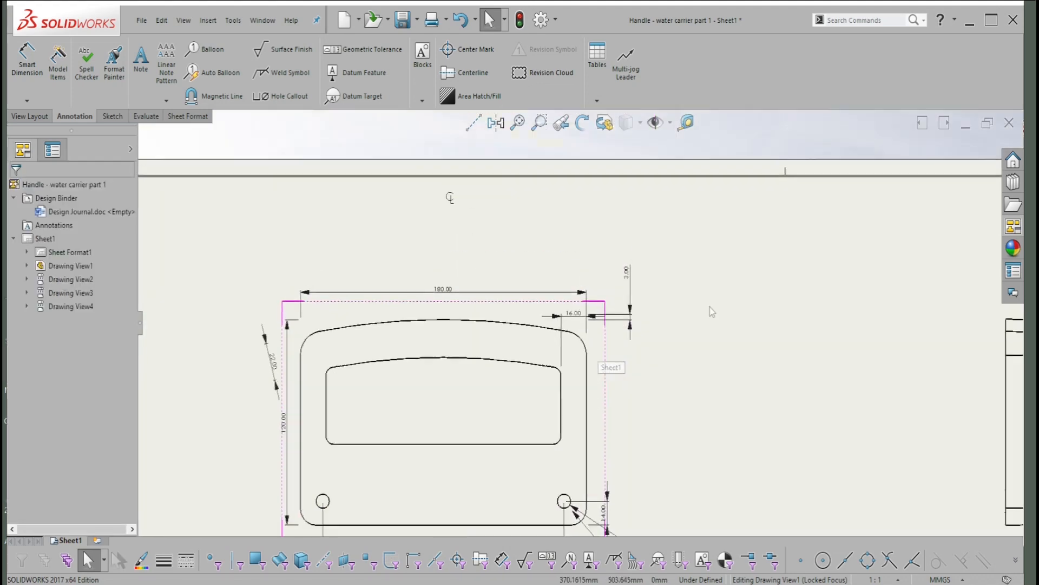
{"action": "right_click_drag", "start_coordinate": [756, 320], "coordinate": [756, 254]}
{"action": "scroll", "coordinate": [519, 333], "scroll_direction": "up", "scroll_amount": 2}
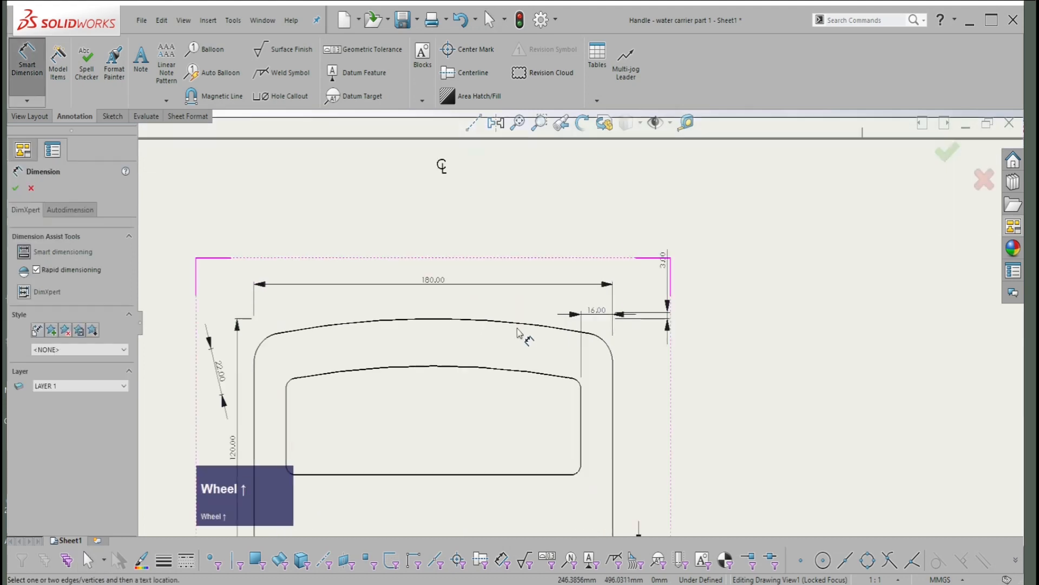
{"action": "left_click", "coordinate": [532, 318]}
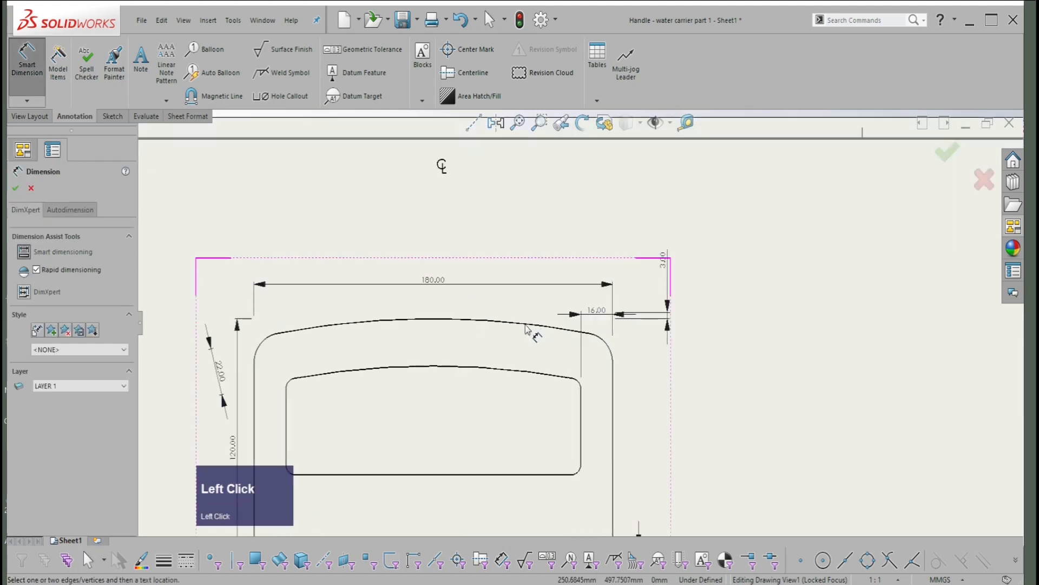
{"action": "left_click", "coordinate": [524, 324]}
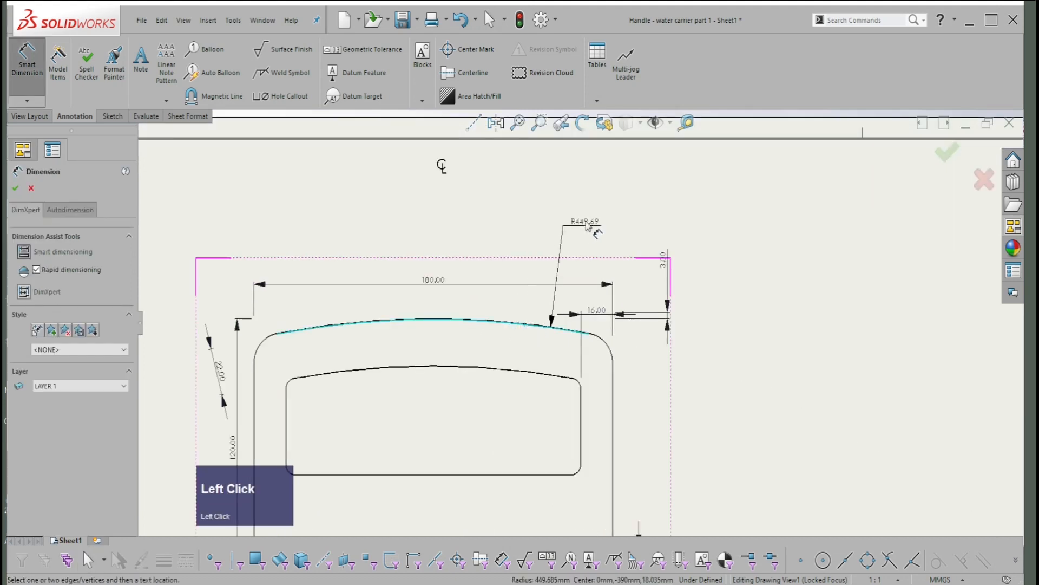
{"action": "left_click", "coordinate": [584, 226]}
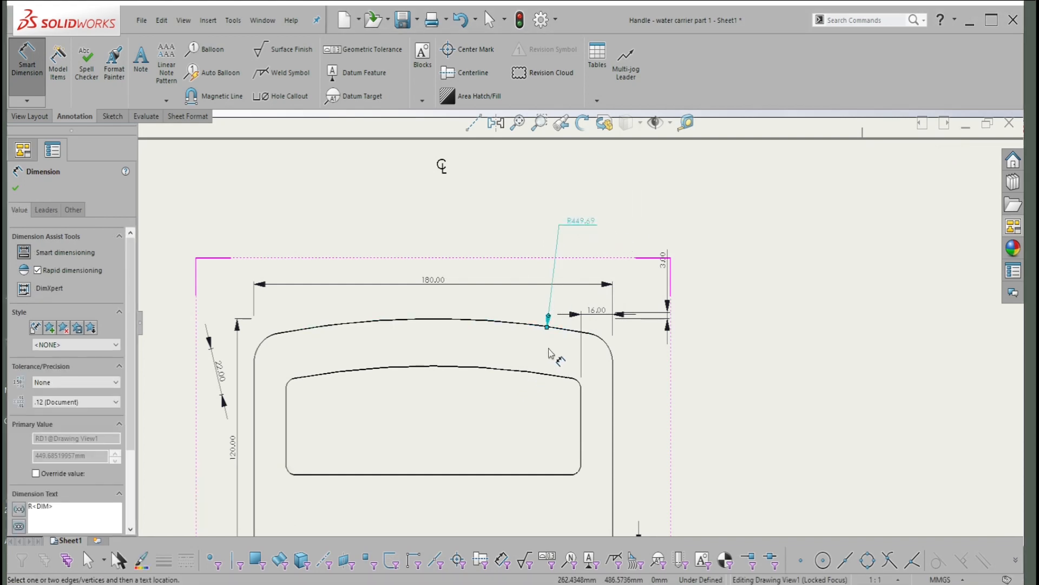
{"action": "key", "text": "Escape"}
- Extend both extension lines of the slanted 22 mm dimension to the left ends of the outer and inner top arcs
{"action": "middle_click_drag", "start_coordinate": [222, 382], "coordinate": [262, 382]}
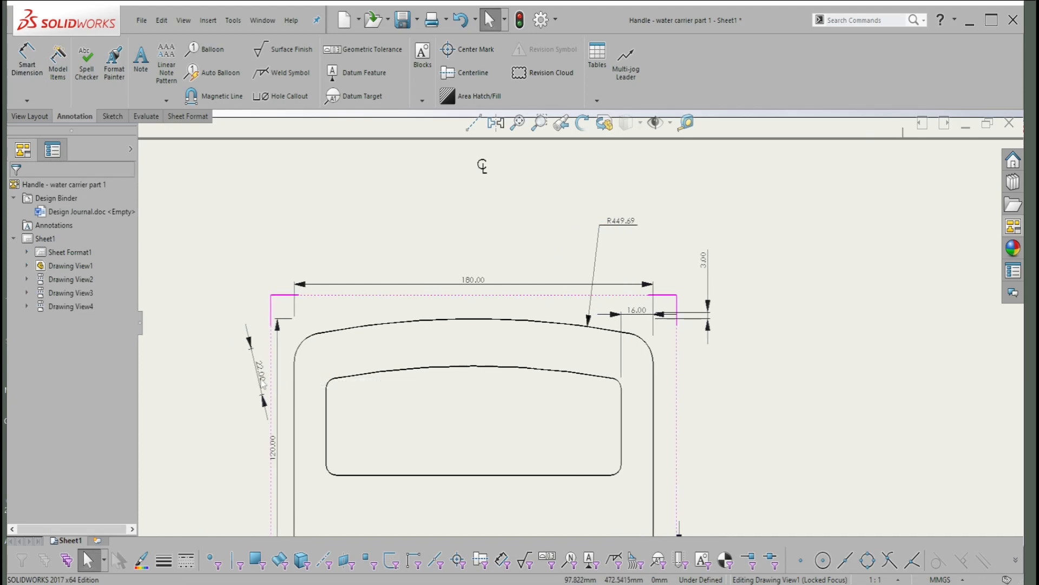
{"action": "left_click", "coordinate": [269, 378]}
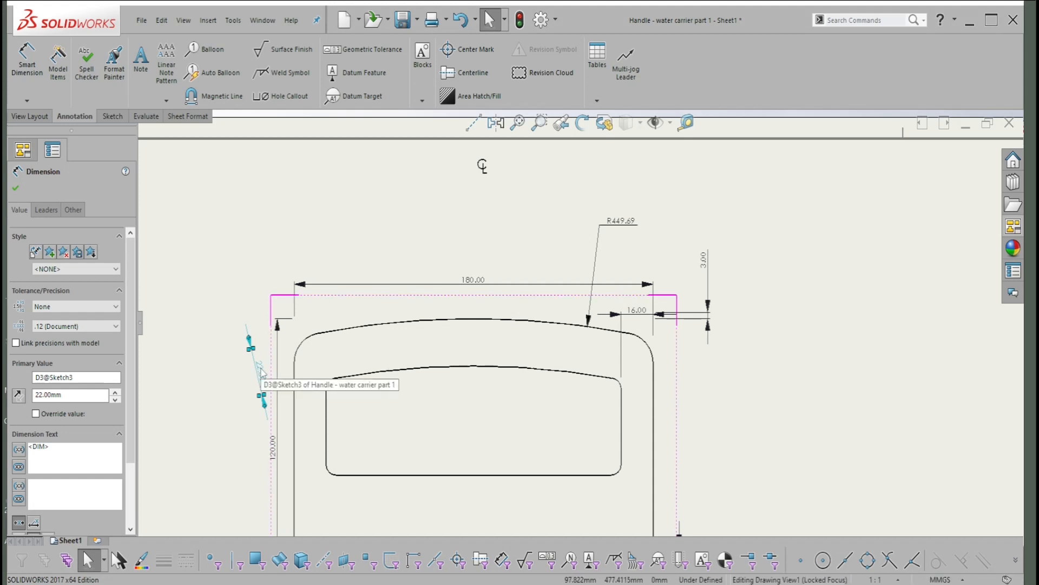
{"action": "left_click", "coordinate": [237, 375]}
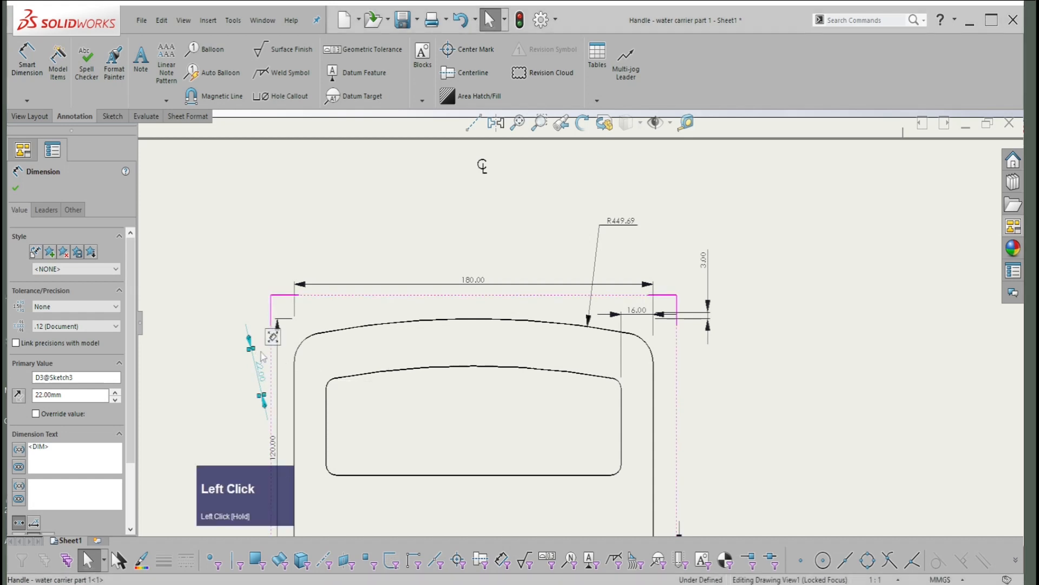
{"action": "scroll", "coordinate": [264, 357], "scroll_direction": "up", "scroll_amount": 1}
{"action": "left_click_drag", "start_coordinate": [277, 392], "coordinate": [355, 371]}
{"action": "left_click", "coordinate": [247, 327]}
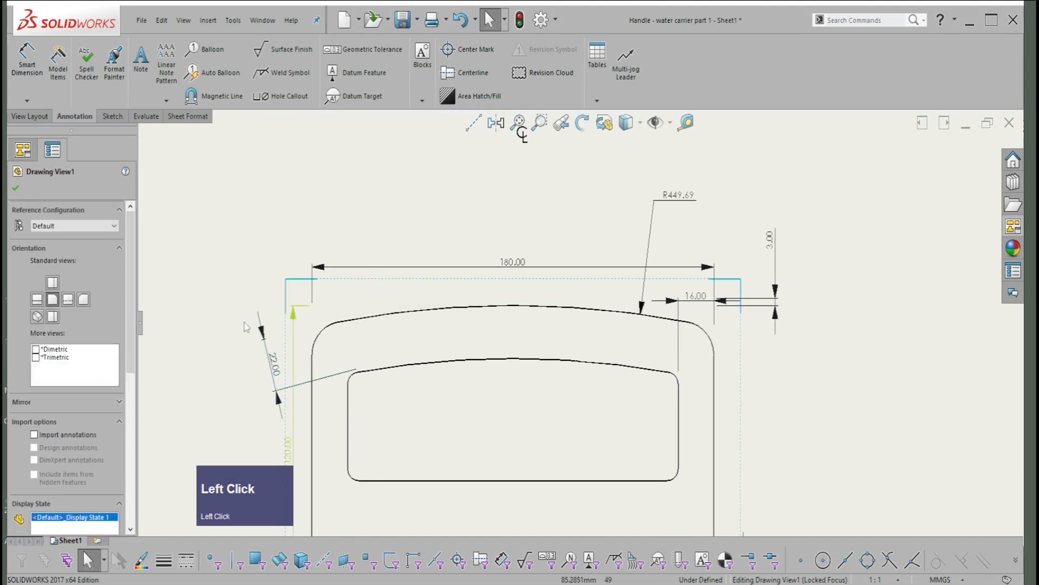
{"action": "left_click", "coordinate": [269, 343]}
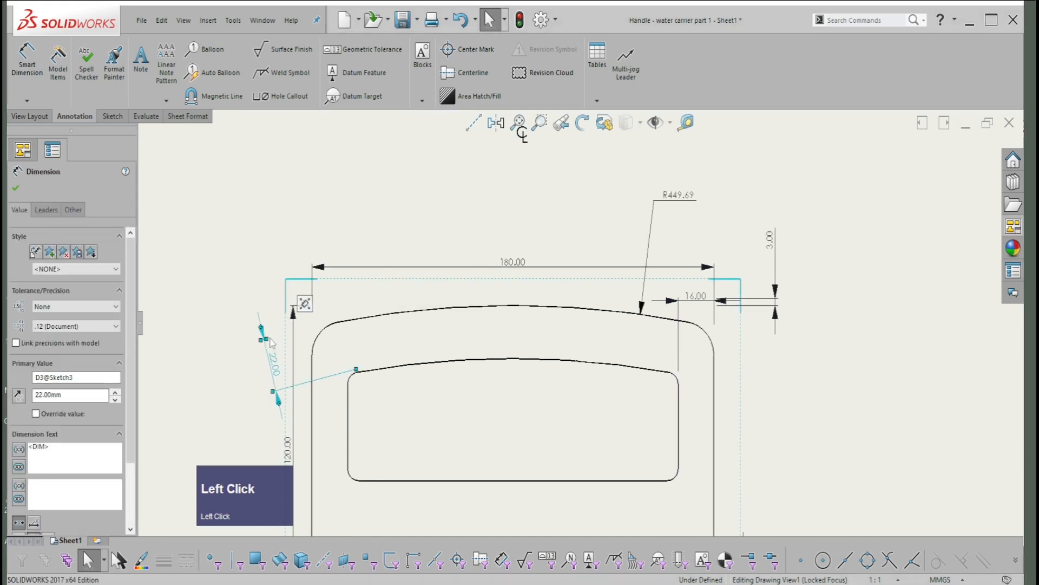
{"action": "left_click_drag", "start_coordinate": [270, 340], "coordinate": [331, 337]}
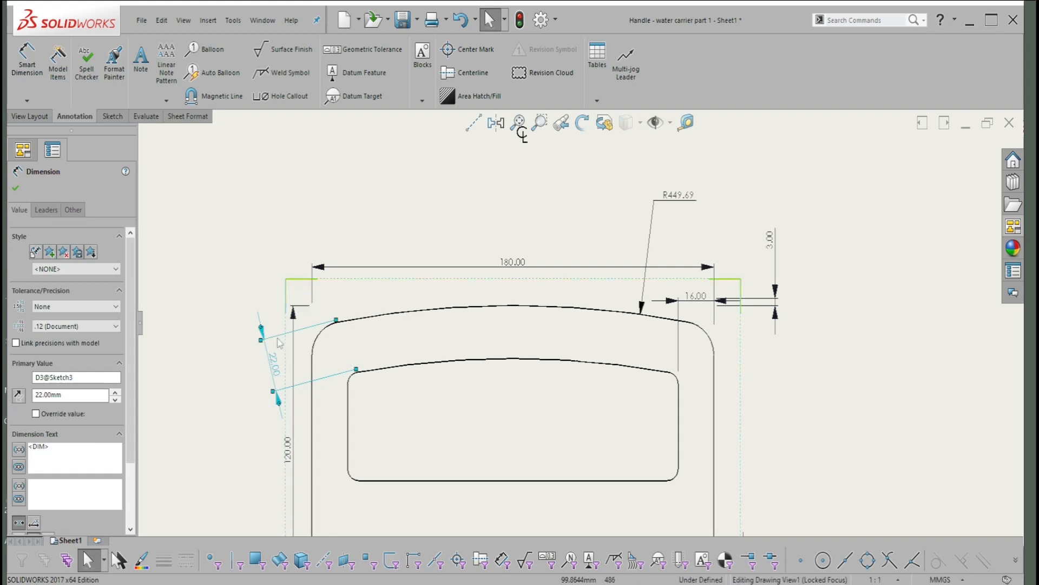
{"action": "left_click", "coordinate": [206, 346]}
- Extend the upper extension line of the 120 mm height dimension toward the crest of the outer top arc
{"action": "middle_click_drag", "start_coordinate": [303, 389], "coordinate": [327, 307], "text": "ctrl"}
{"action": "scroll", "coordinate": [332, 235], "scroll_direction": "down", "scroll_amount": 1}
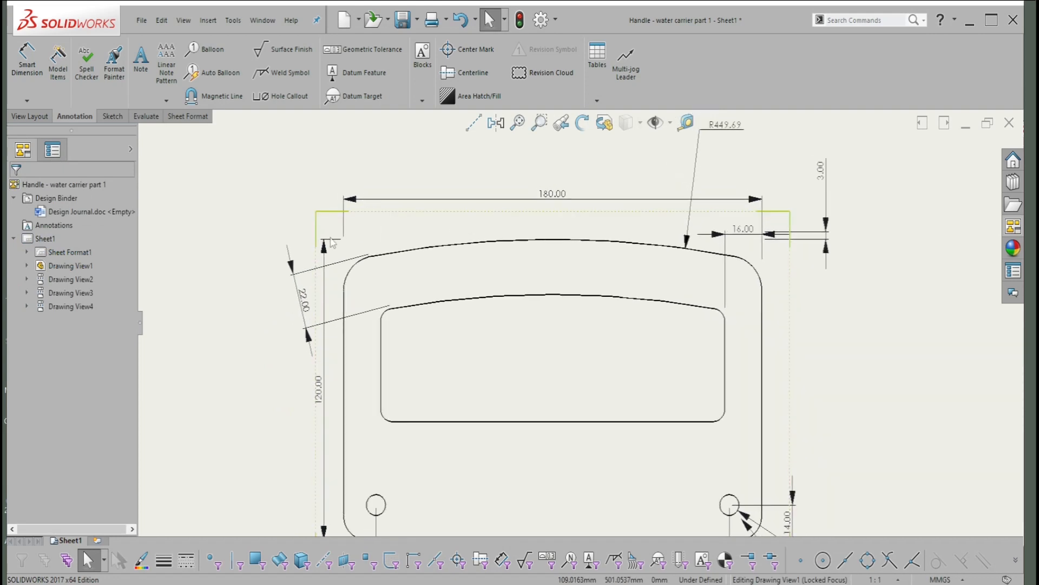
{"action": "left_click", "coordinate": [333, 241]}
{"action": "left_click_drag", "start_coordinate": [344, 245], "coordinate": [413, 249]}
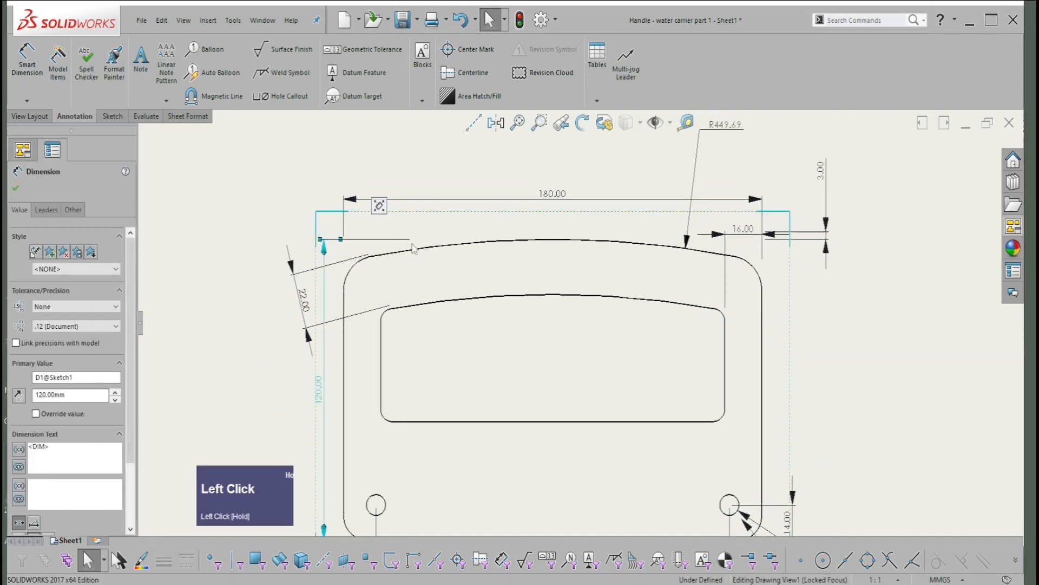
- Extend both extension lines of the 180 mm width dimension down to the handle's vertical sides at the rounded corners
{"action": "mouse_move", "coordinate": [482, 251]}
{"action": "left_mouse_down"}
{"action": "mouse_move", "coordinate": [347, 243]}
{"action": "mouse_move", "coordinate": [344, 277]}
{"action": "left_mouse_up"}
{"action": "left_click", "coordinate": [347, 243]}
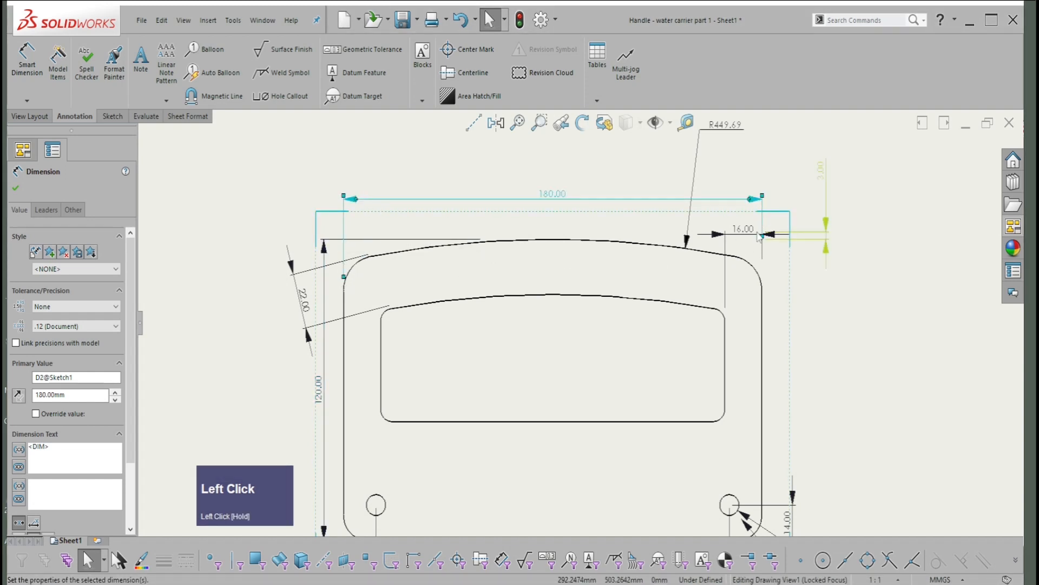
{"action": "left_click_drag", "start_coordinate": [762, 237], "coordinate": [765, 280]}
{"action": "scroll", "coordinate": [747, 275], "scroll_direction": "up", "scroll_amount": 1}
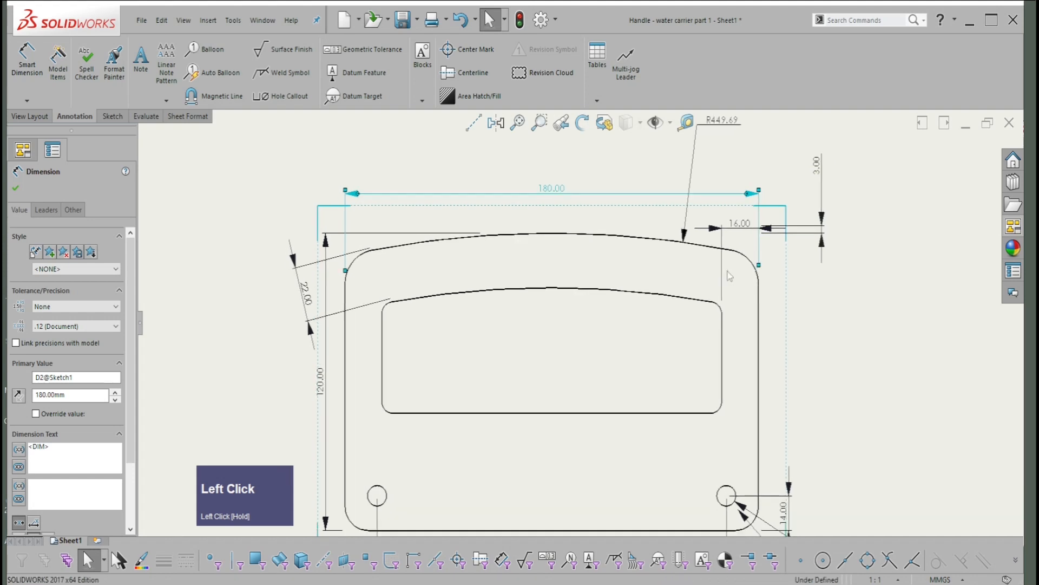
{"action": "left_click_drag", "start_coordinate": [758, 263], "coordinate": [769, 280]}
{"action": "left_click", "coordinate": [800, 265]}
{"action": "scroll", "coordinate": [801, 266], "scroll_direction": "up", "scroll_amount": 2}
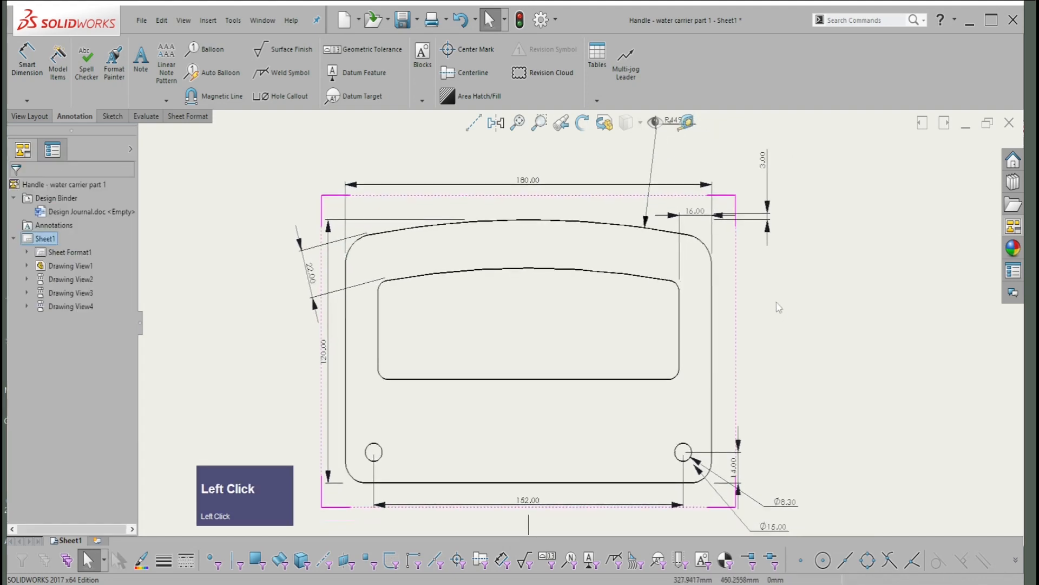
{"action": "left_click", "coordinate": [694, 217]}
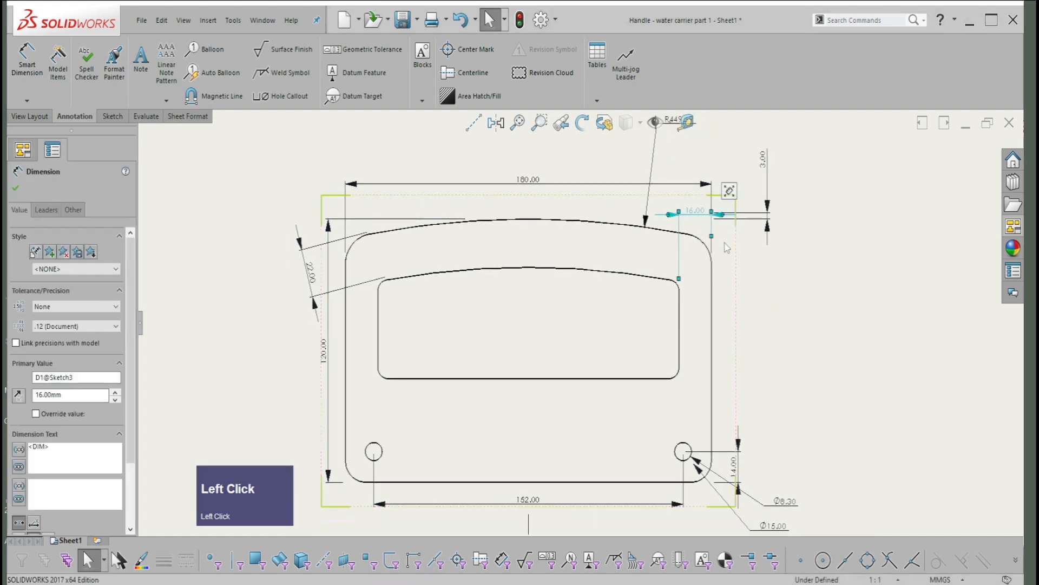
- Delete the 15 mm diameter dimension near the lower right hole and move the 8.30 mm diameter dimension farther below the view
{"action": "scroll", "coordinate": [475, 353], "scroll_direction": "up", "scroll_amount": 2}
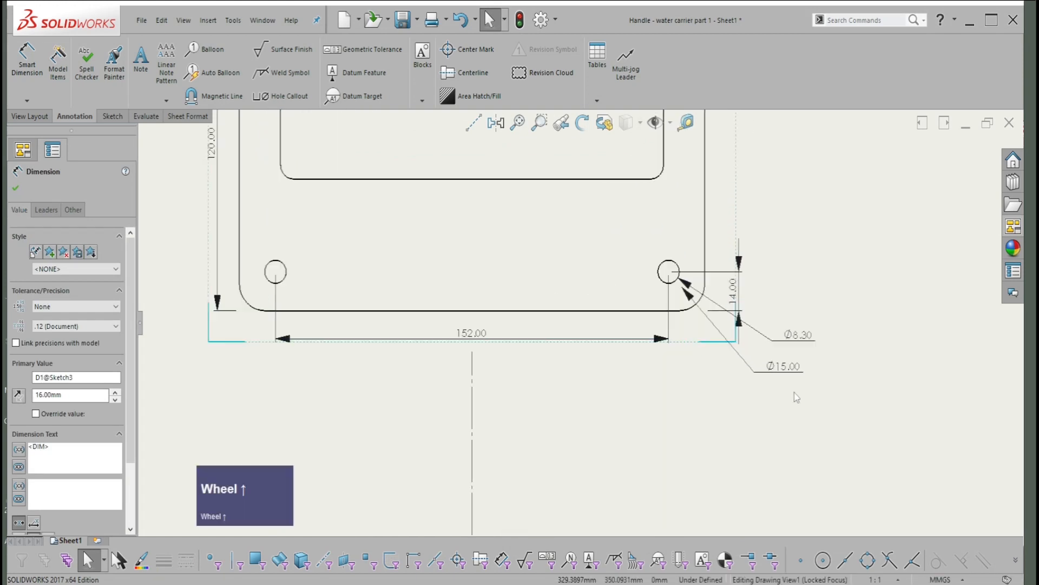
{"action": "scroll", "coordinate": [790, 387], "scroll_direction": "up", "scroll_amount": 1}
{"action": "scroll", "coordinate": [782, 376], "scroll_direction": "up", "scroll_amount": 1}
{"action": "left_click", "coordinate": [765, 391]}
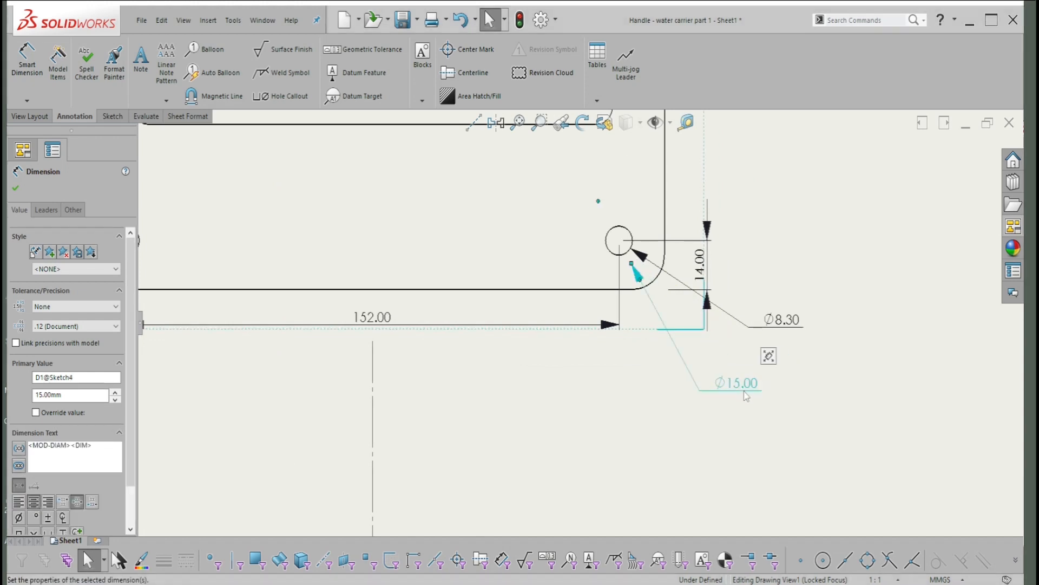
{"action": "key", "text": "Delete"}
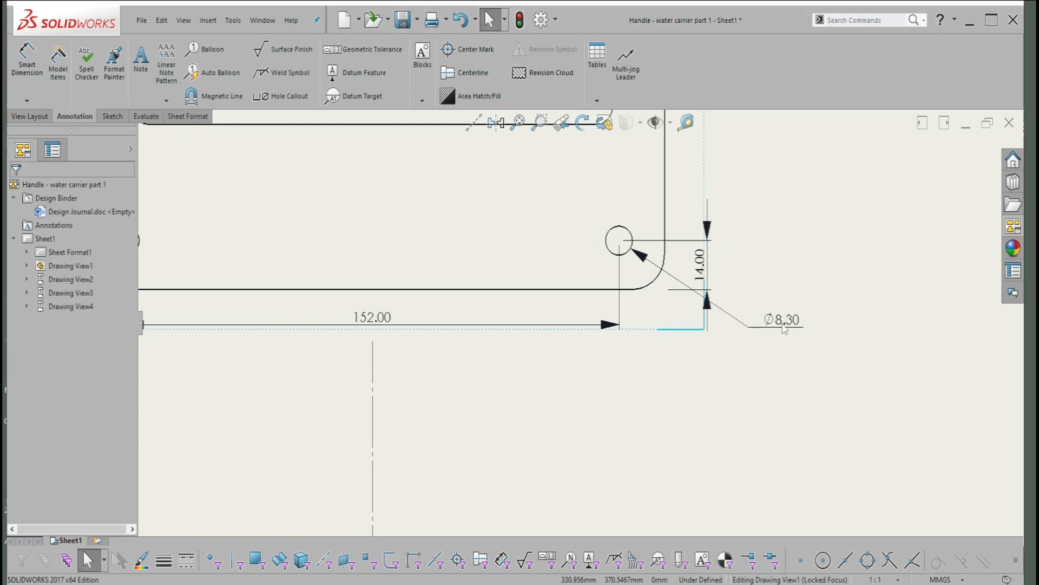
{"action": "left_click_drag", "start_coordinate": [784, 329], "coordinate": [764, 405]}
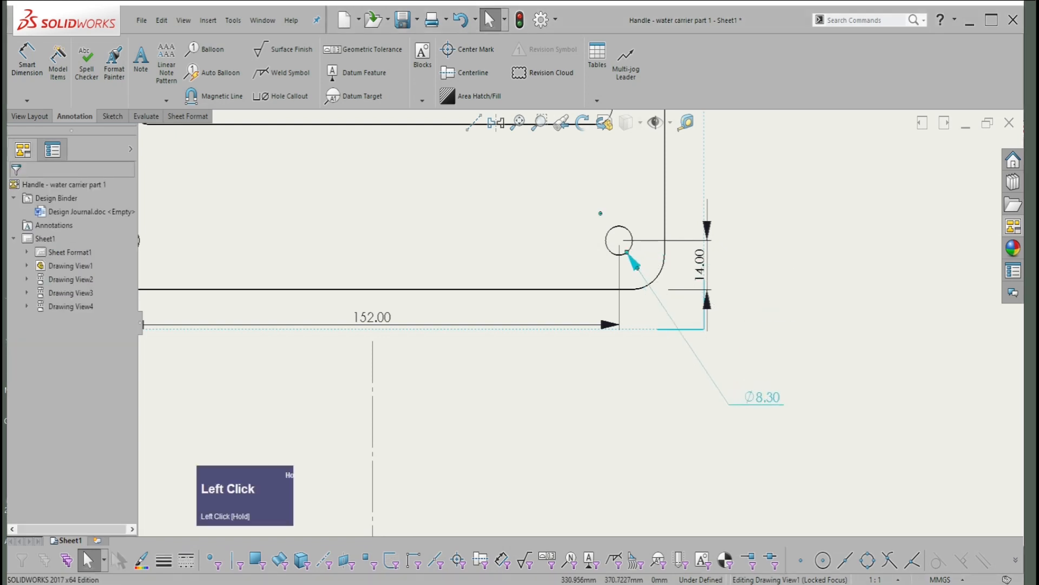
- Extend the lower extension line of the 14 mm hole-height dimension closer to the handle's bottom edge
{"action": "left_click", "coordinate": [699, 273]}
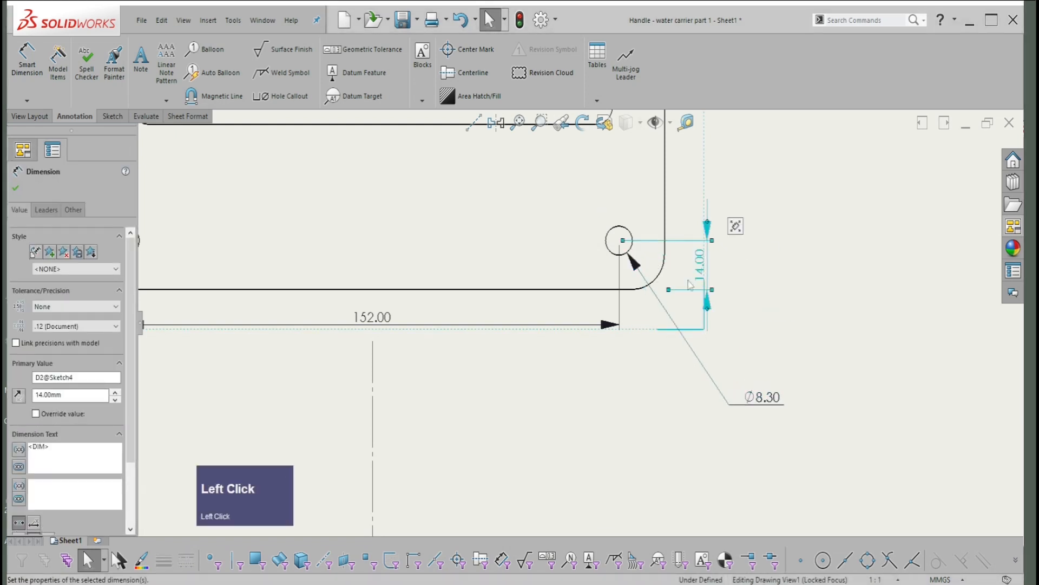
{"action": "left_click_drag", "start_coordinate": [669, 293], "coordinate": [655, 296]}
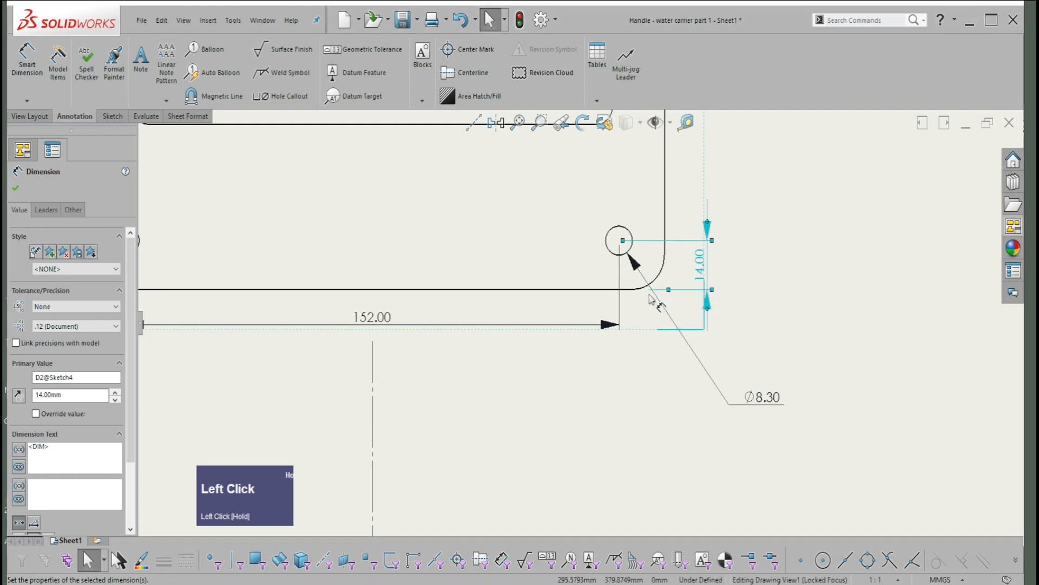
{"action": "left_click", "coordinate": [788, 244]}
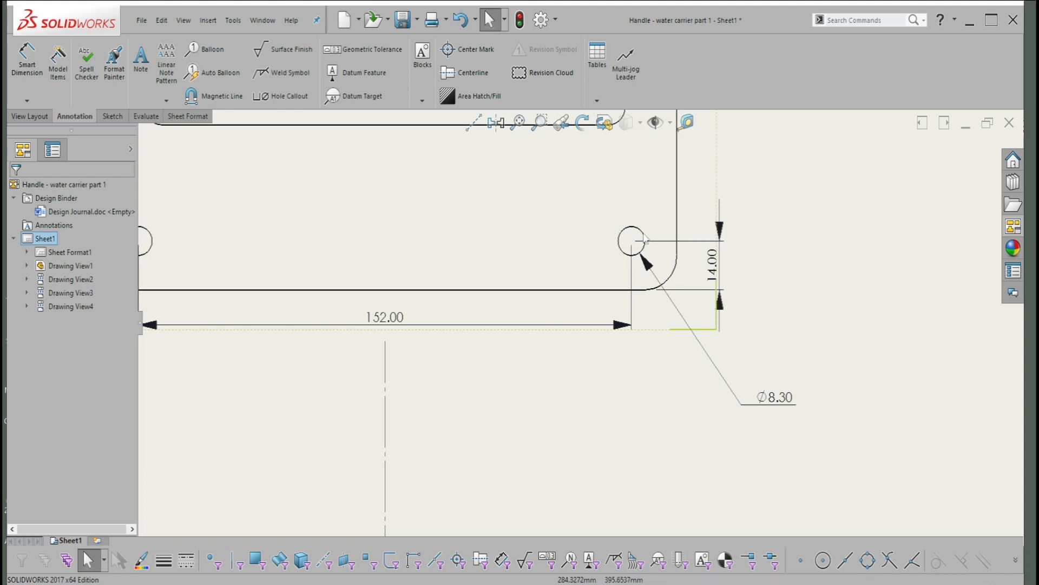
{"action": "mouse_move", "coordinate": [643, 238]}
{"action": "middle_mouse_down"}
{"action": "mouse_move", "coordinate": [697, 254]}
{"action": "mouse_move", "coordinate": [990, 282]}
{"action": "middle_mouse_up"}
{"action": "scroll", "coordinate": [570, 258], "scroll_direction": "up", "scroll_amount": 5}
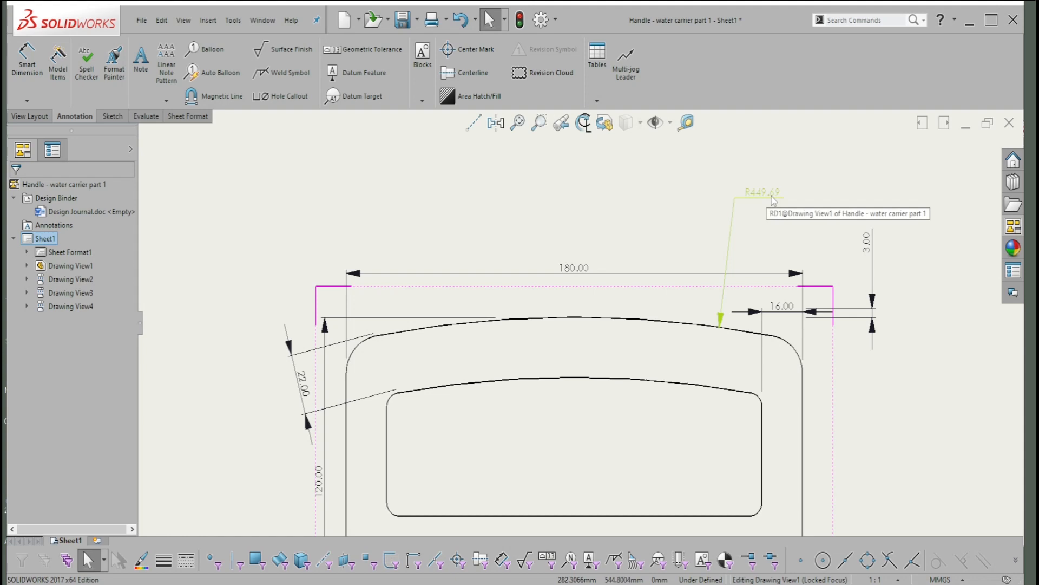
{"action": "scroll", "coordinate": [812, 254], "scroll_direction": "up", "scroll_amount": 1}
{"action": "scroll", "coordinate": [823, 287], "scroll_direction": "down", "scroll_amount": 1}
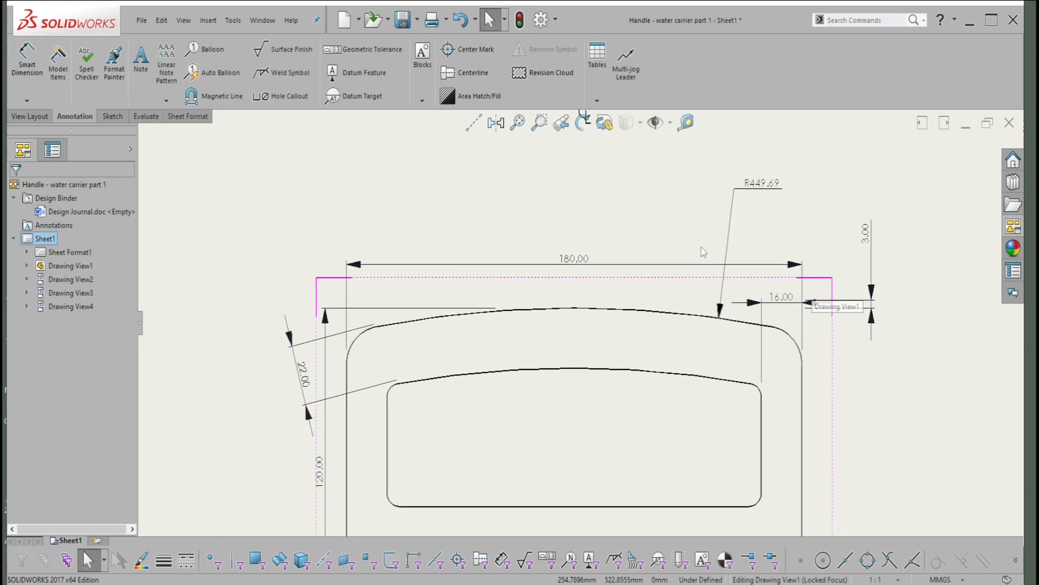
{"action": "scroll", "coordinate": [703, 253], "scroll_direction": "up", "scroll_amount": 1}
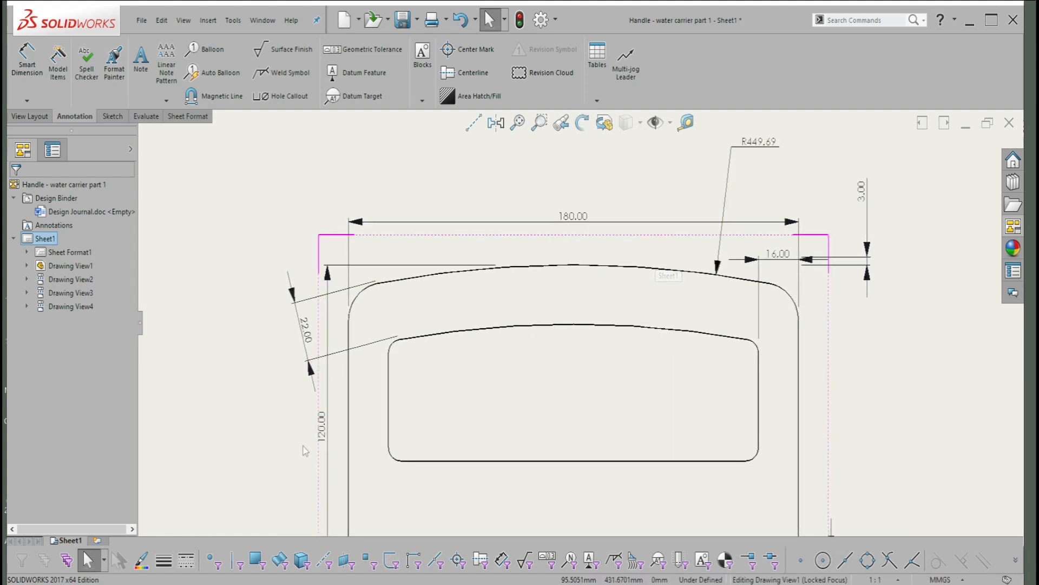
- Move the 120 mm height dimension farther outward from the front view, clear of the 22 mm dimension's arrow
{"action": "left_click_drag", "start_coordinate": [328, 433], "coordinate": [307, 435]}
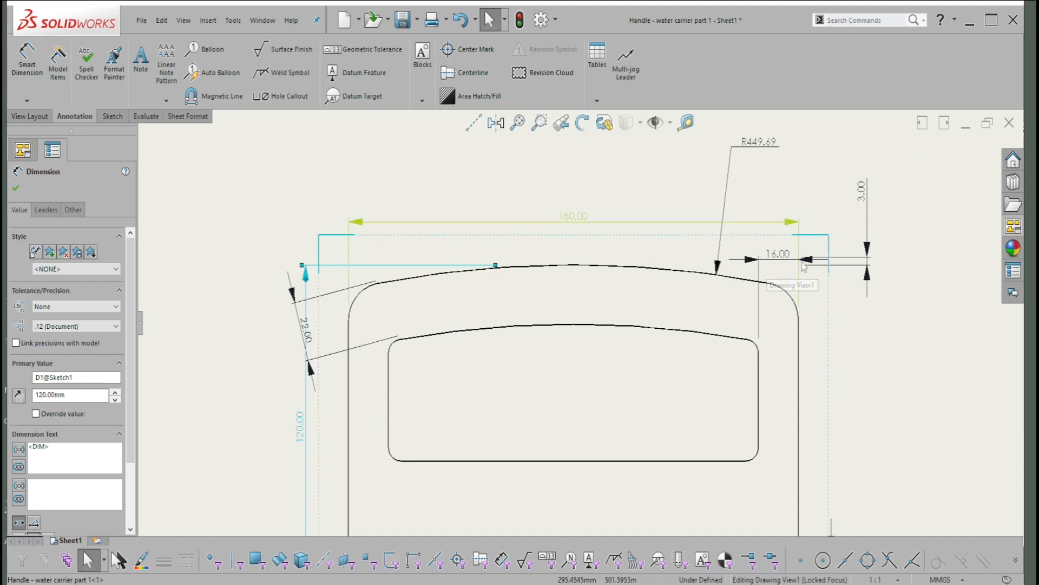
{"action": "scroll", "coordinate": [693, 432], "scroll_direction": "down", "scroll_amount": 5}
{"action": "scroll", "coordinate": [693, 432], "scroll_direction": "down", "scroll_amount": 3}
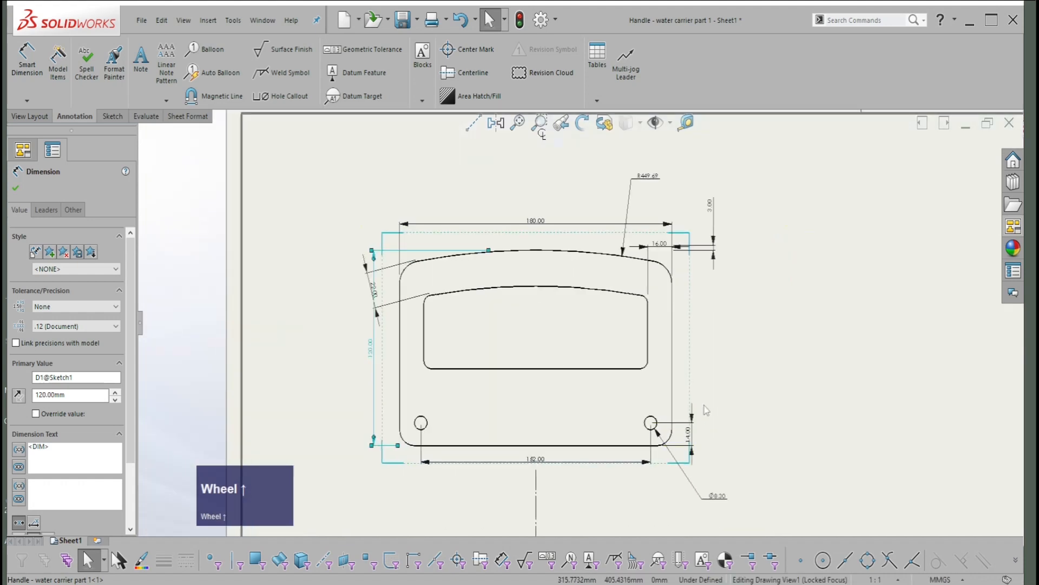
{"action": "left_click", "coordinate": [644, 415]}
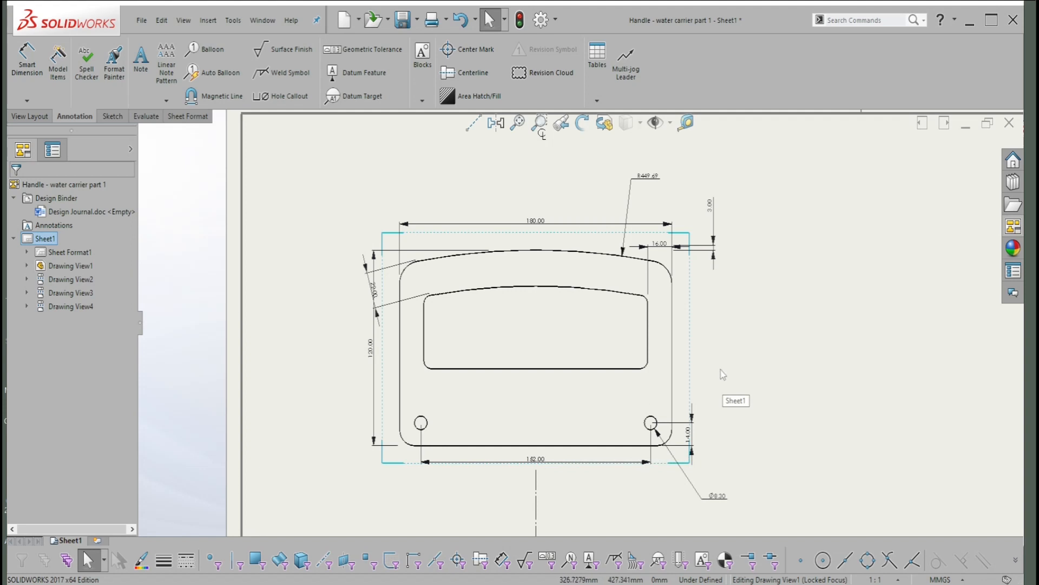
{"action": "left_click", "coordinate": [769, 320]}
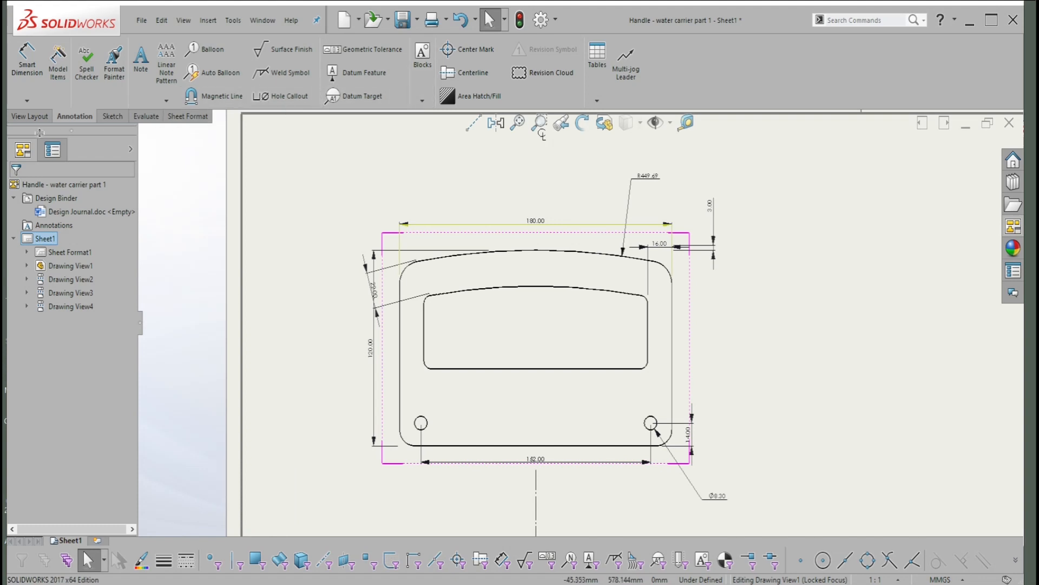
- Create a section view of the handle with a vertical cutting line through its centre, placed between the front and side views
{"action": "left_click", "coordinate": [34, 115]}
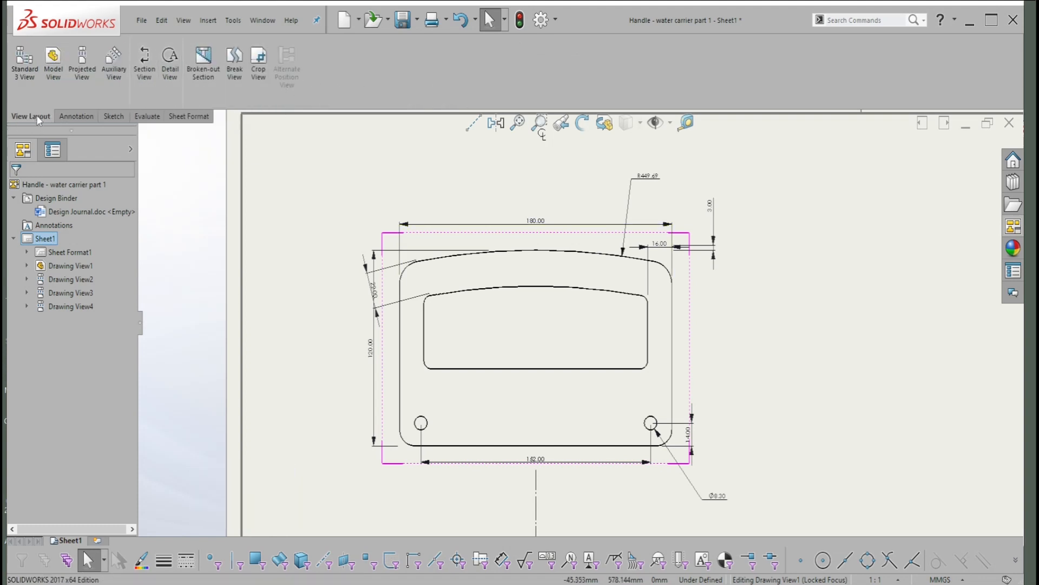
{"action": "left_click", "coordinate": [146, 77]}
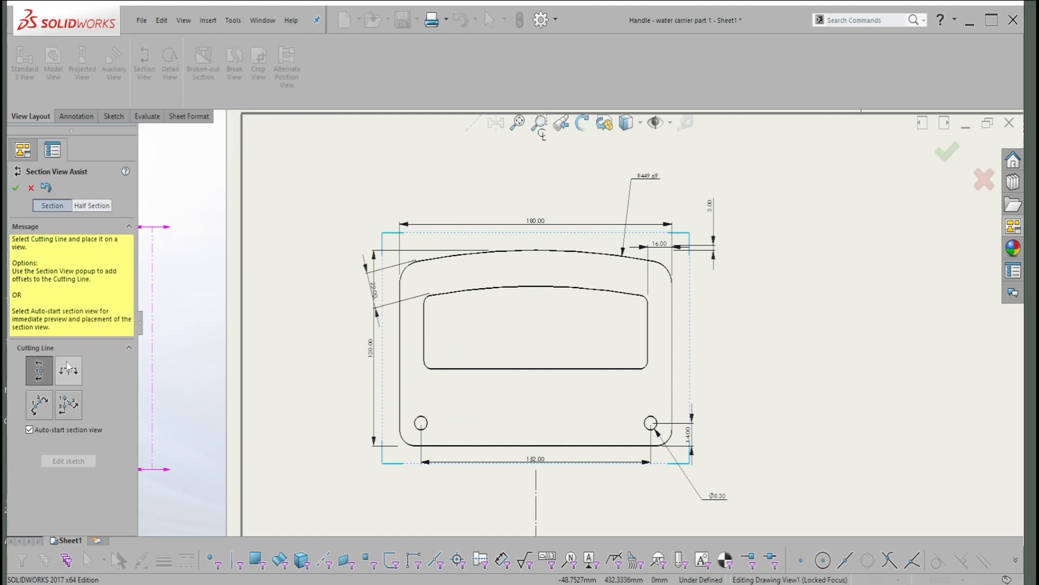
{"action": "left_click", "coordinate": [44, 372]}
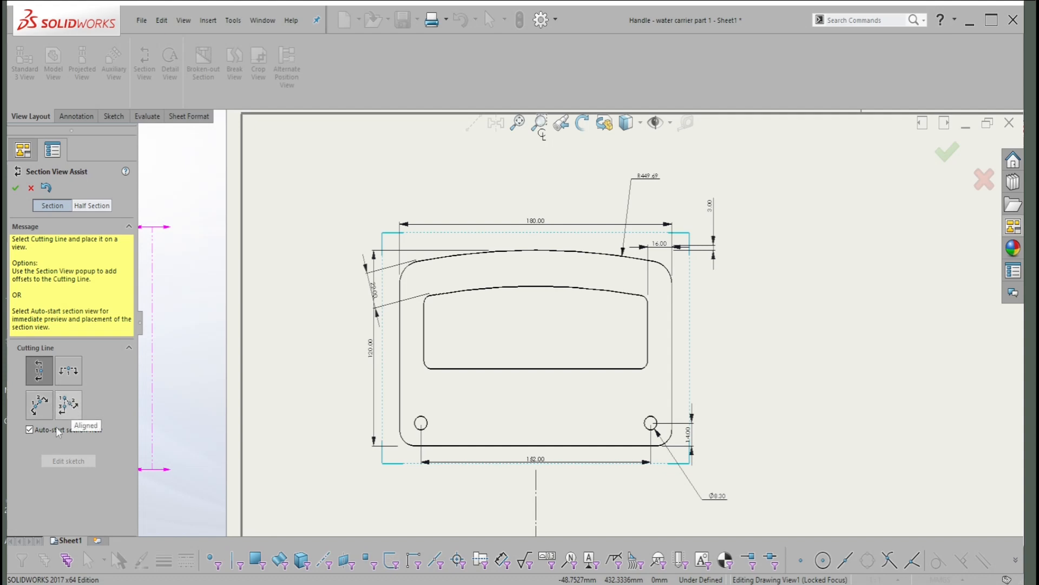
{"action": "left_click", "coordinate": [536, 370]}
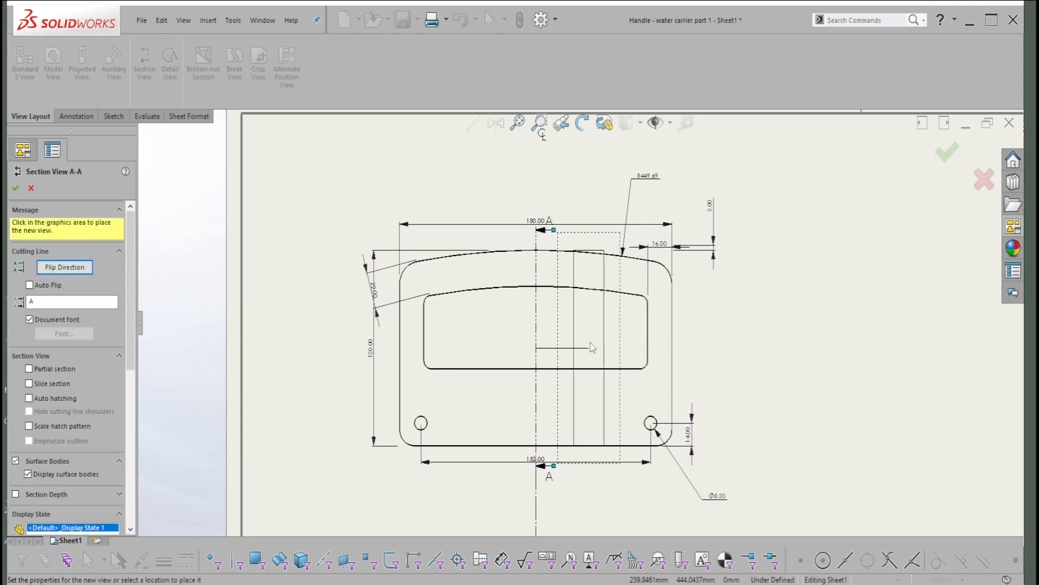
{"action": "left_click", "coordinate": [844, 354]}
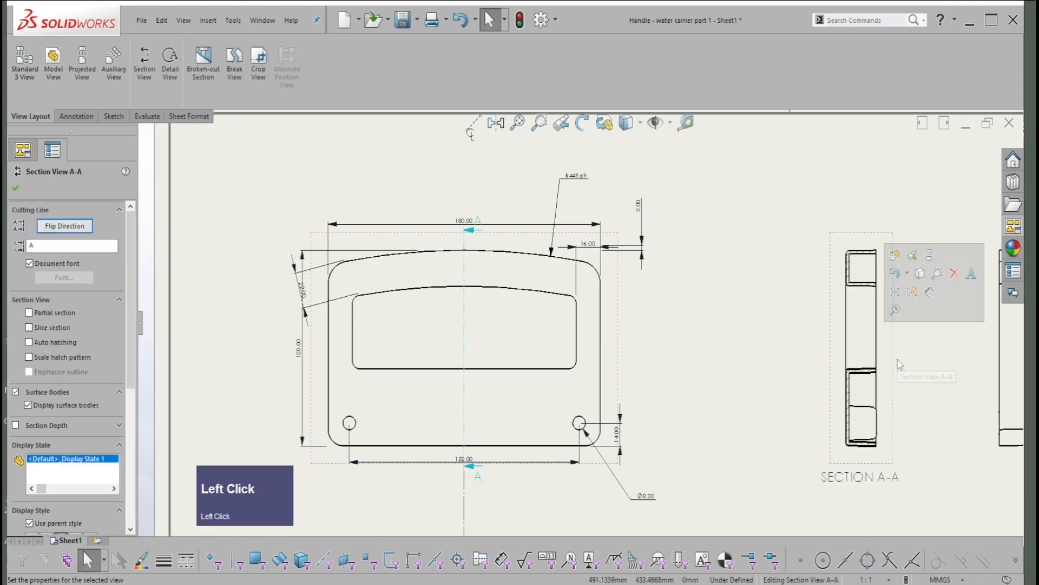
{"action": "left_click", "coordinate": [796, 353]}
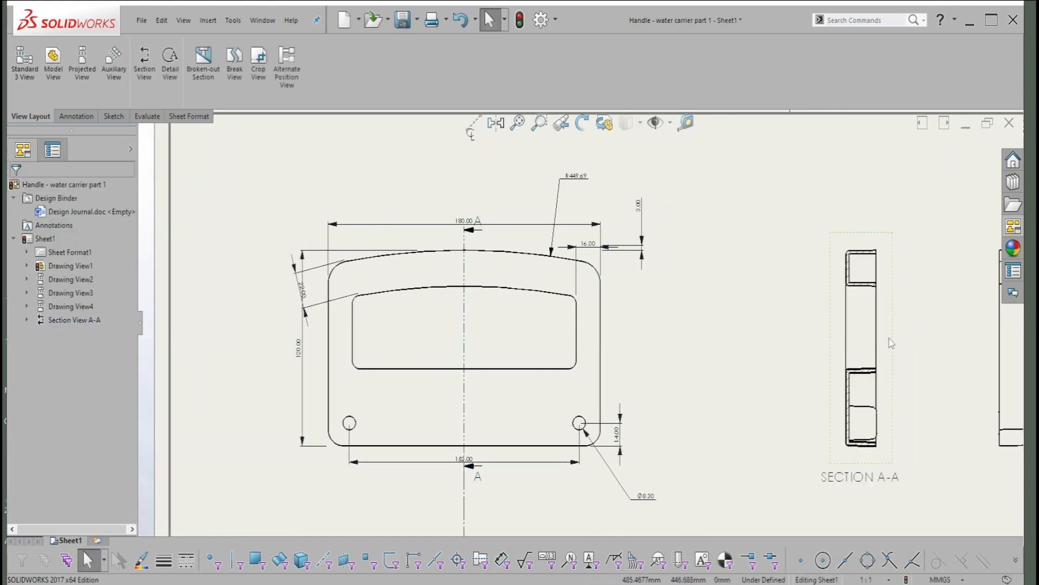
- Flip the viewing direction of section A-A's cutting line so its arrows point toward the section view
{"action": "left_click", "coordinate": [469, 464]}
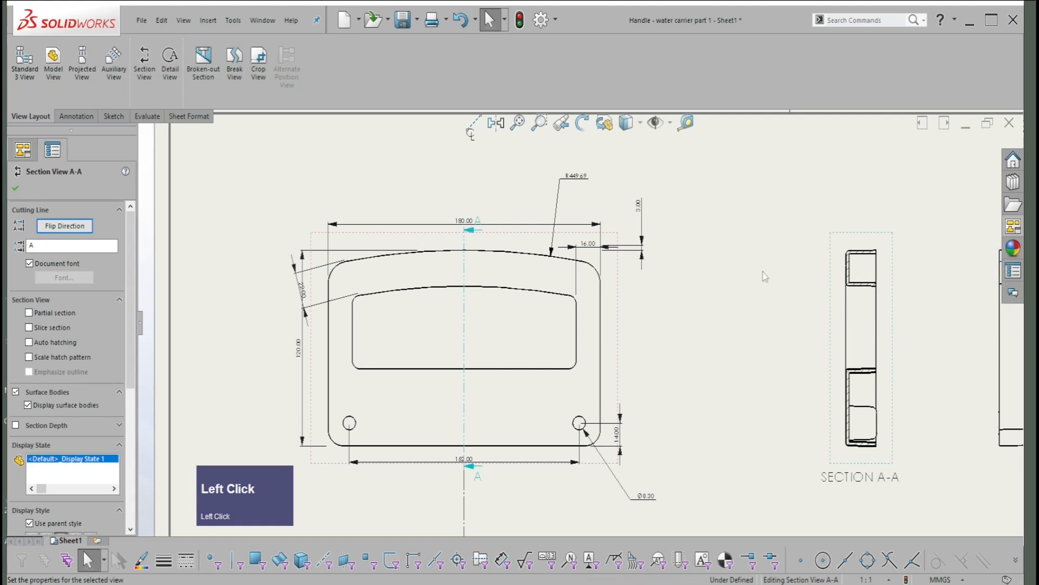
{"action": "scroll", "coordinate": [882, 323], "scroll_direction": "up", "scroll_amount": 1}
{"action": "scroll", "coordinate": [882, 323], "scroll_direction": "down", "scroll_amount": 1}
{"action": "scroll", "coordinate": [883, 319], "scroll_direction": "up", "scroll_amount": 1}
{"action": "scroll", "coordinate": [883, 319], "scroll_direction": "down", "scroll_amount": 1}
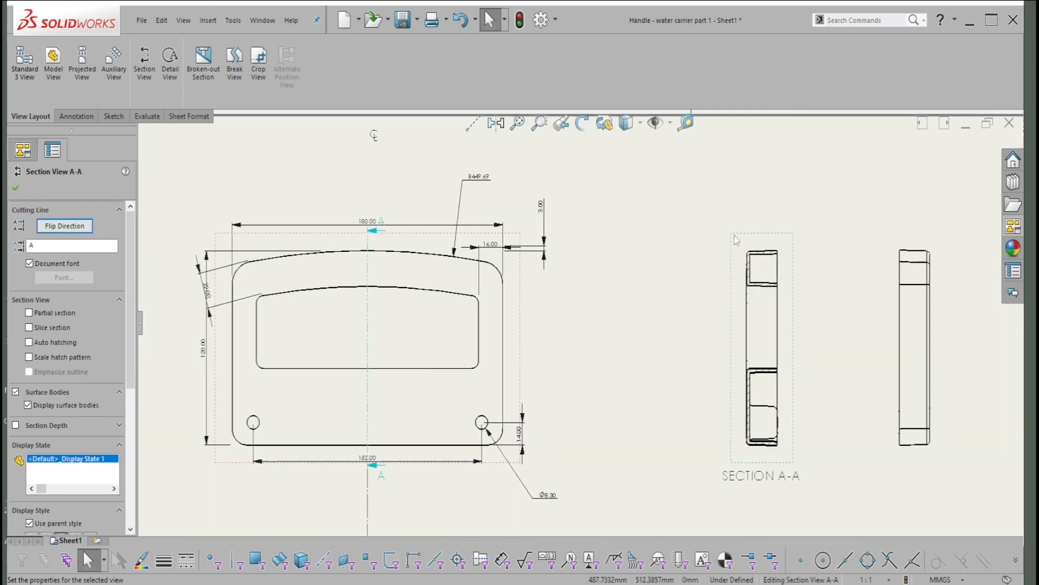
{"action": "scroll", "coordinate": [735, 240], "scroll_direction": "up", "scroll_amount": 1}
{"action": "scroll", "coordinate": [580, 245], "scroll_direction": "down", "scroll_amount": 1}
{"action": "left_click", "coordinate": [59, 226]}
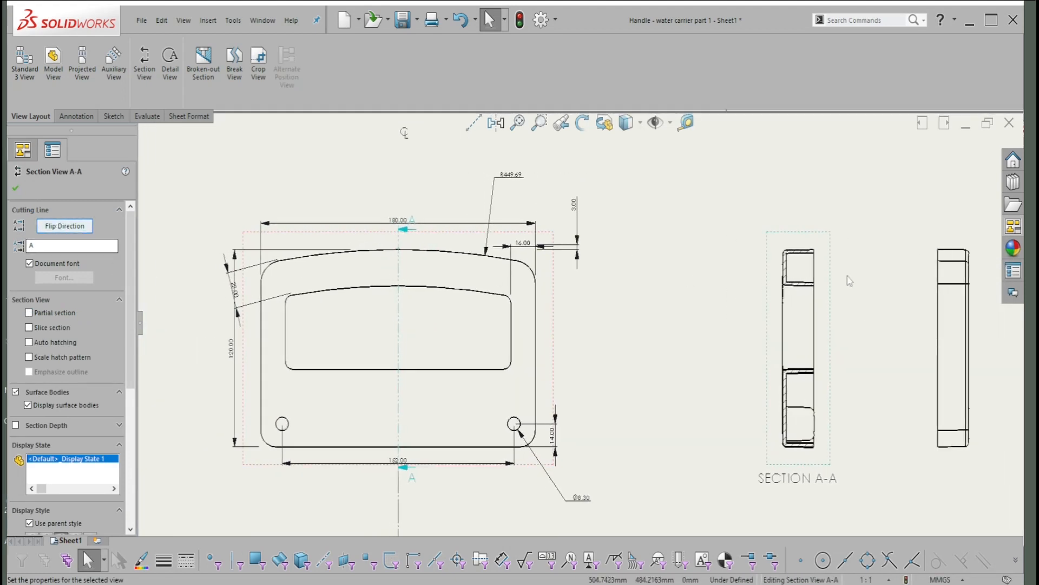
{"action": "left_click", "coordinate": [59, 227]}
{"action": "left_click", "coordinate": [57, 227]}
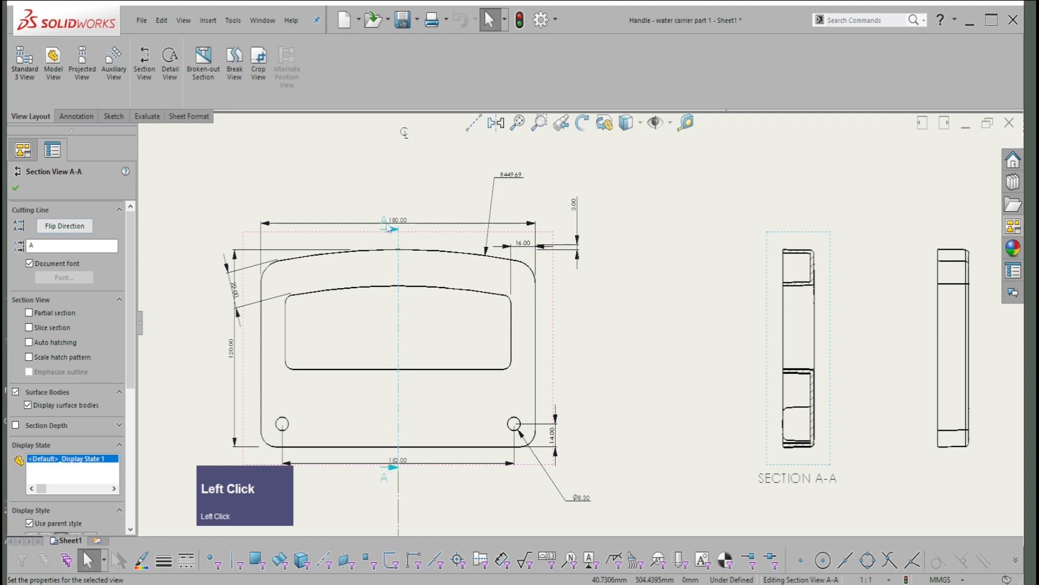
{"action": "left_click", "coordinate": [14, 189]}
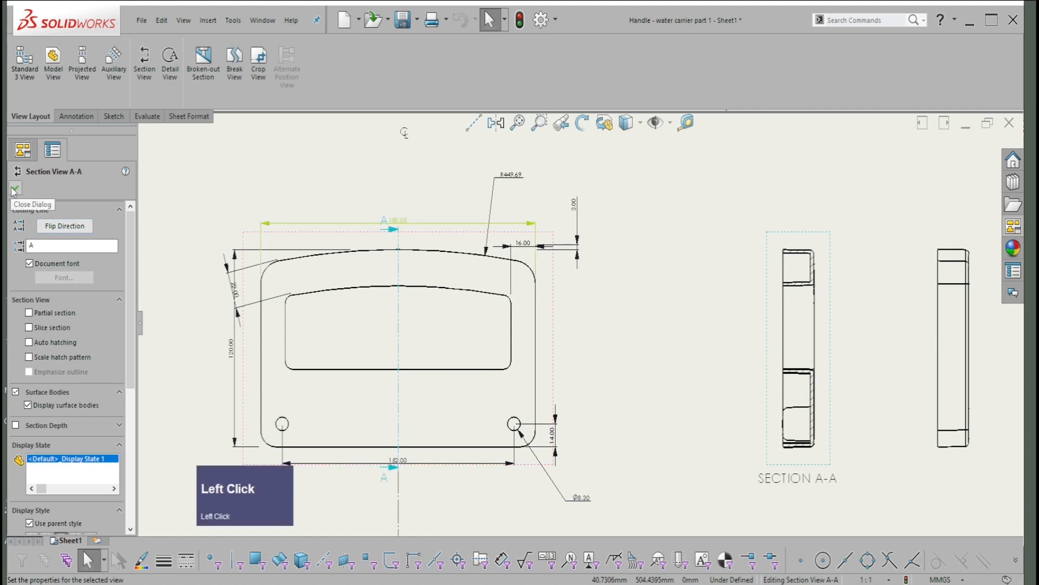
- Give section view A-A a custom scale of 2:1
{"action": "left_click", "coordinate": [832, 334]}
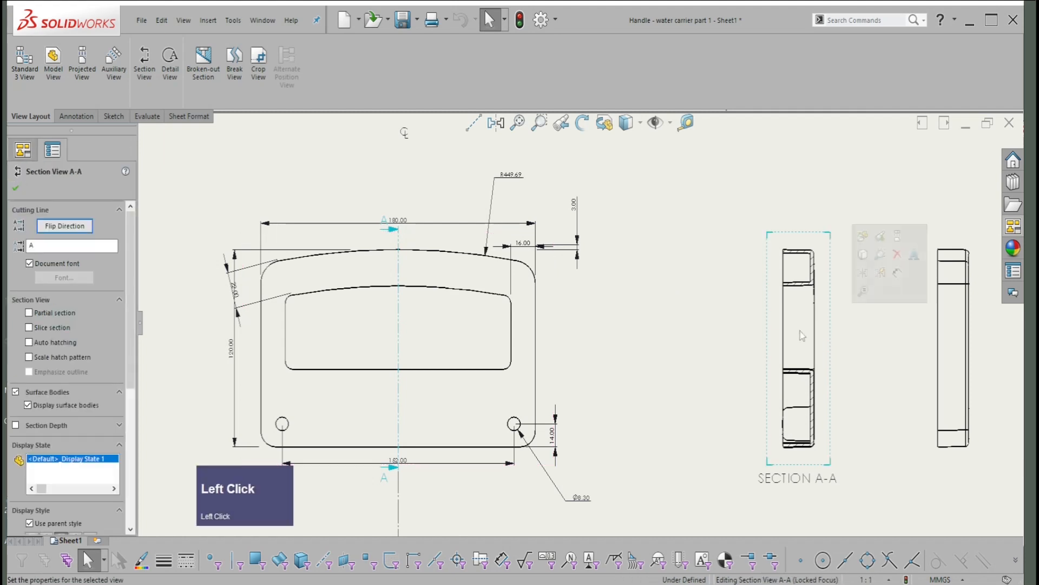
{"action": "left_click_drag", "start_coordinate": [130, 370], "coordinate": [71, 444]}
{"action": "left_click", "coordinate": [31, 434]}
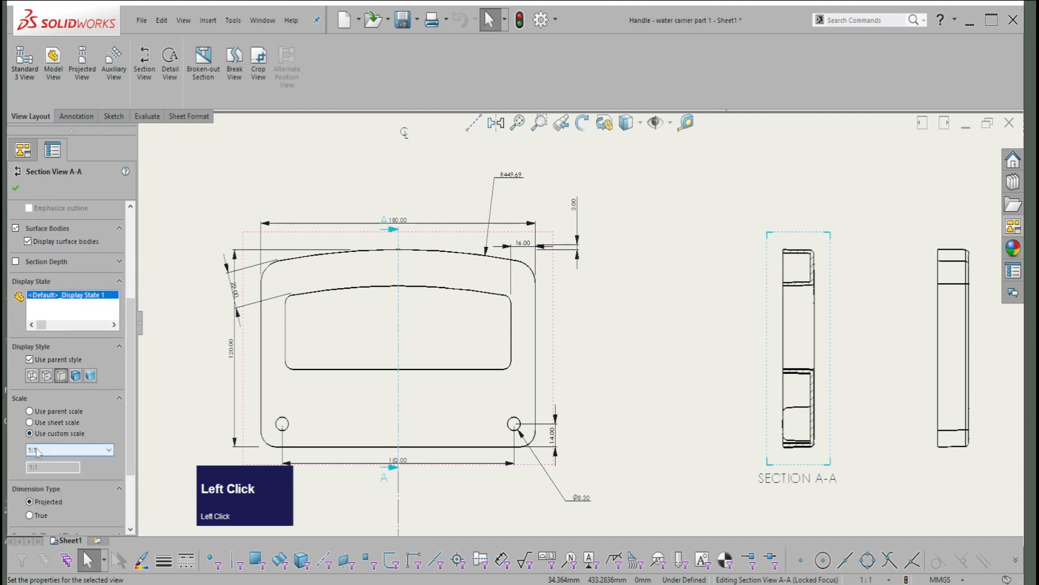
{"action": "left_click", "coordinate": [39, 451]}
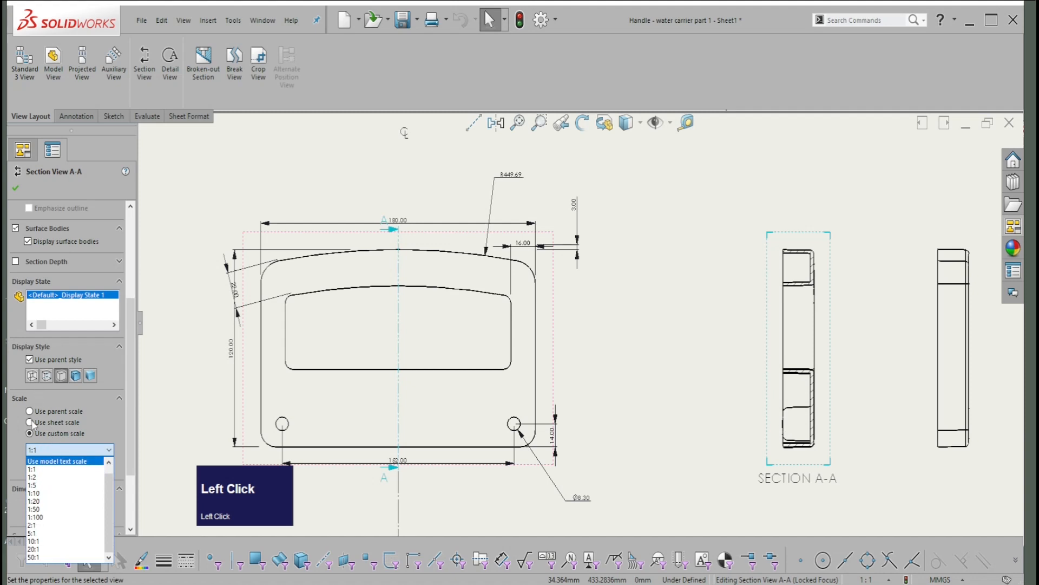
{"action": "left_click", "coordinate": [33, 525]}
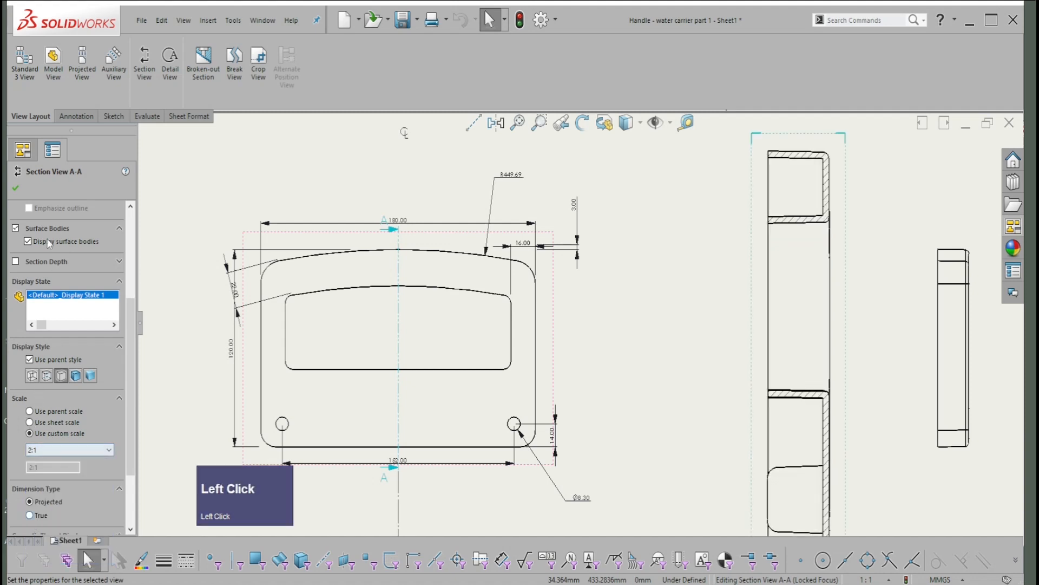
{"action": "left_click", "coordinate": [17, 189]}
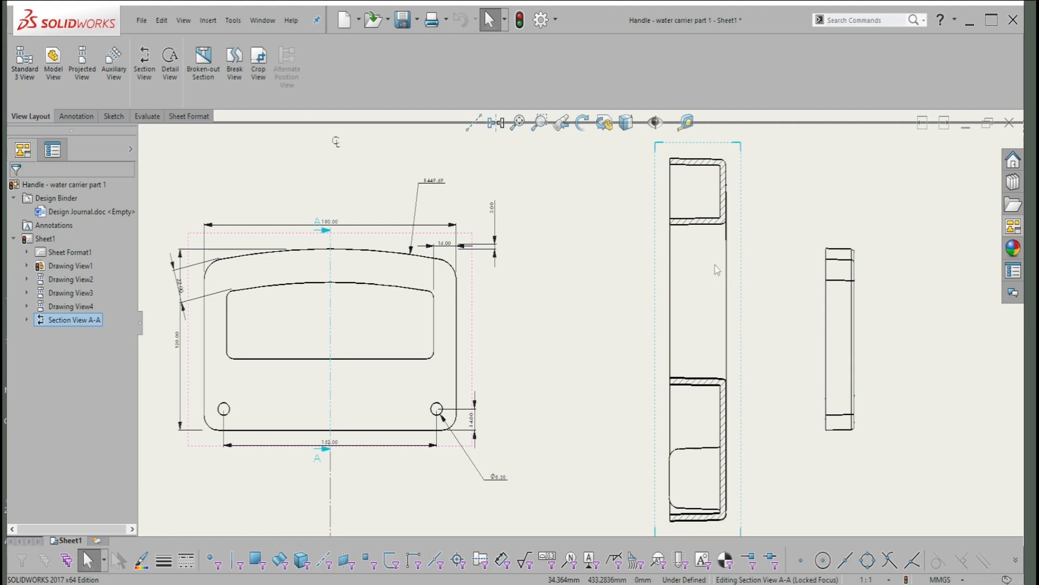
- Break section view A-A's alignment with the front view and reposition it slightly lower on the sheet
{"action": "scroll", "coordinate": [736, 287], "scroll_direction": "up", "scroll_amount": 3}
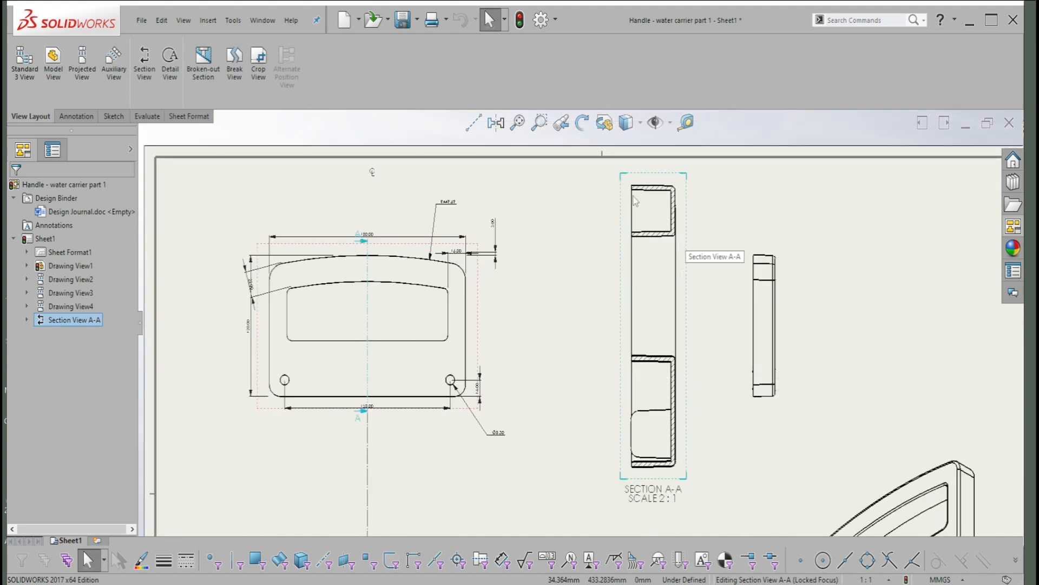
{"action": "left_click", "coordinate": [690, 285]}
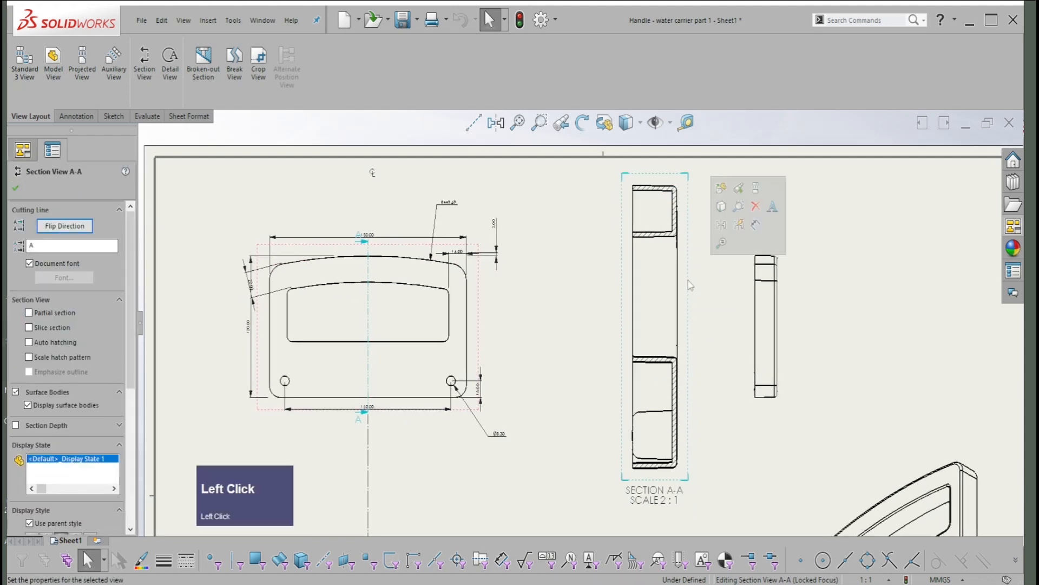
{"action": "left_click_drag", "start_coordinate": [690, 285], "coordinate": [673, 307]}
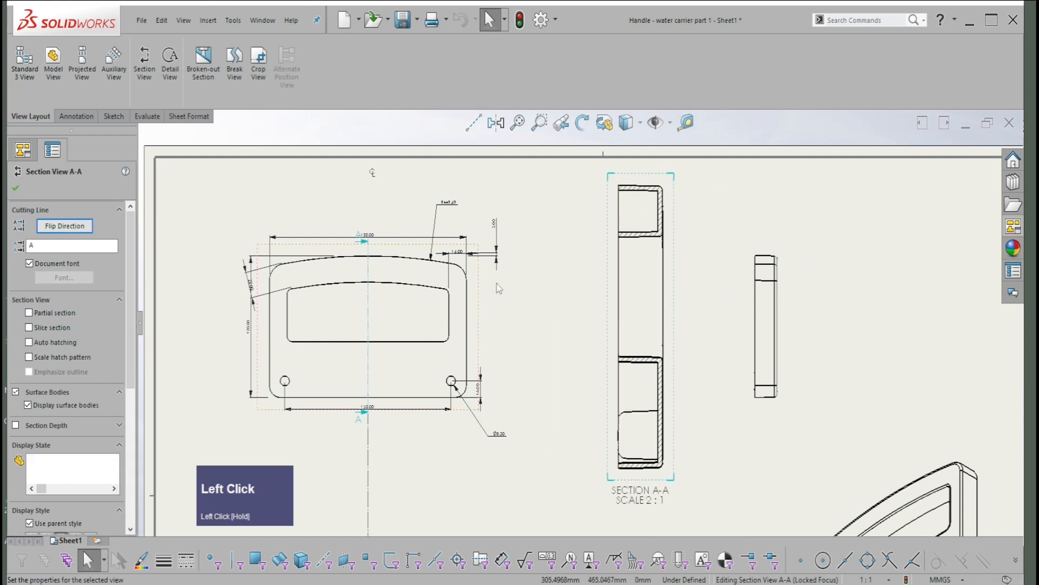
{"action": "left_click", "coordinate": [675, 293]}
{"action": "right_click", "coordinate": [675, 289]}
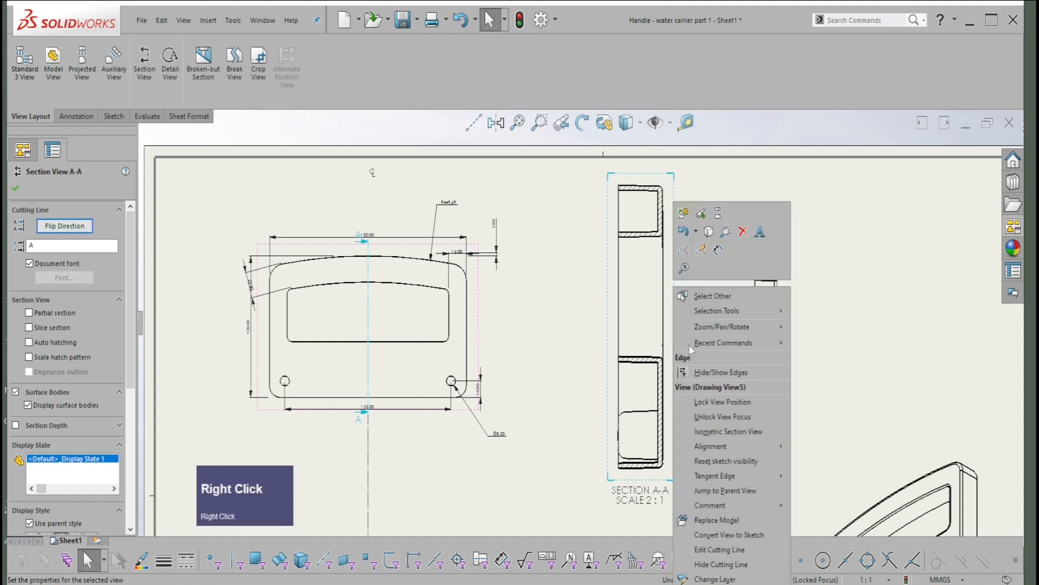
{"action": "mouse_move", "coordinate": [725, 446]}
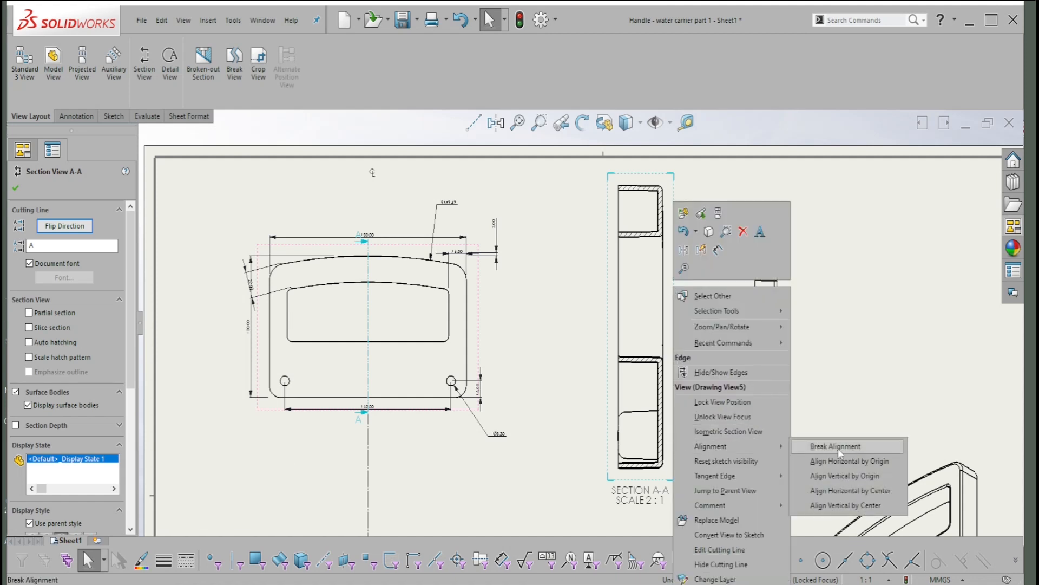
{"action": "left_click", "coordinate": [840, 446]}
{"action": "mouse_move", "coordinate": [676, 271]}
{"action": "left_mouse_down"}
{"action": "mouse_move", "coordinate": [697, 307]}
{"action": "mouse_move", "coordinate": [723, 303]}
{"action": "left_mouse_up"}
{"action": "scroll", "coordinate": [690, 351], "scroll_direction": "up", "scroll_amount": 2}
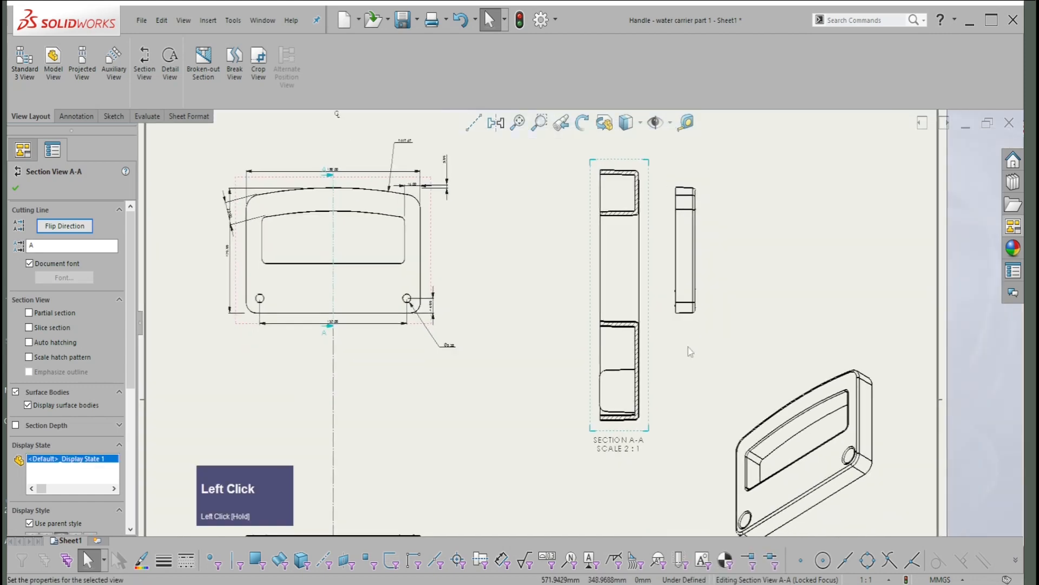
{"action": "left_click", "coordinate": [687, 346]}
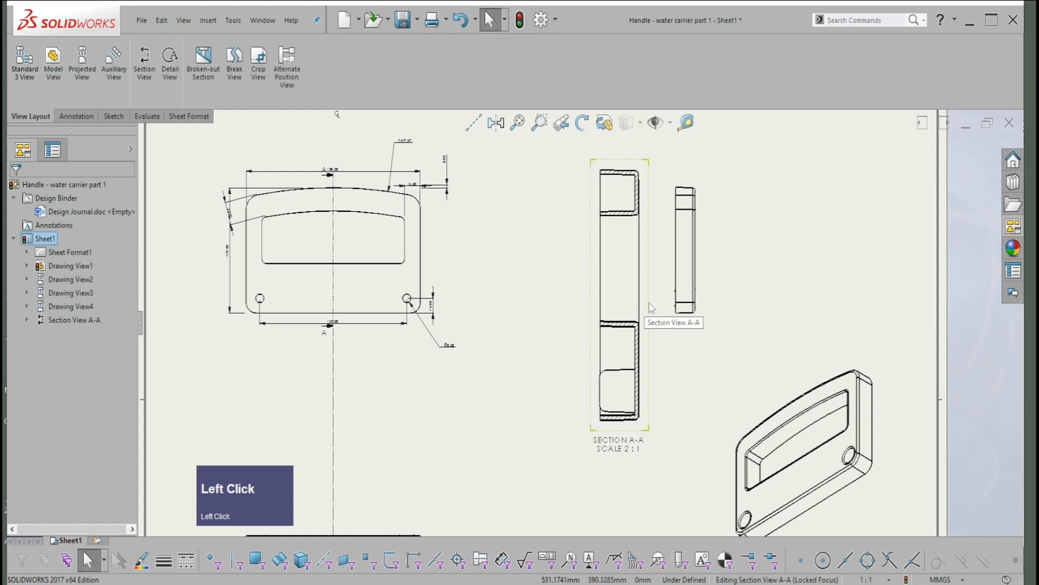
- Delete the projected side view beside section view A-A
{"action": "left_click", "coordinate": [706, 275]}
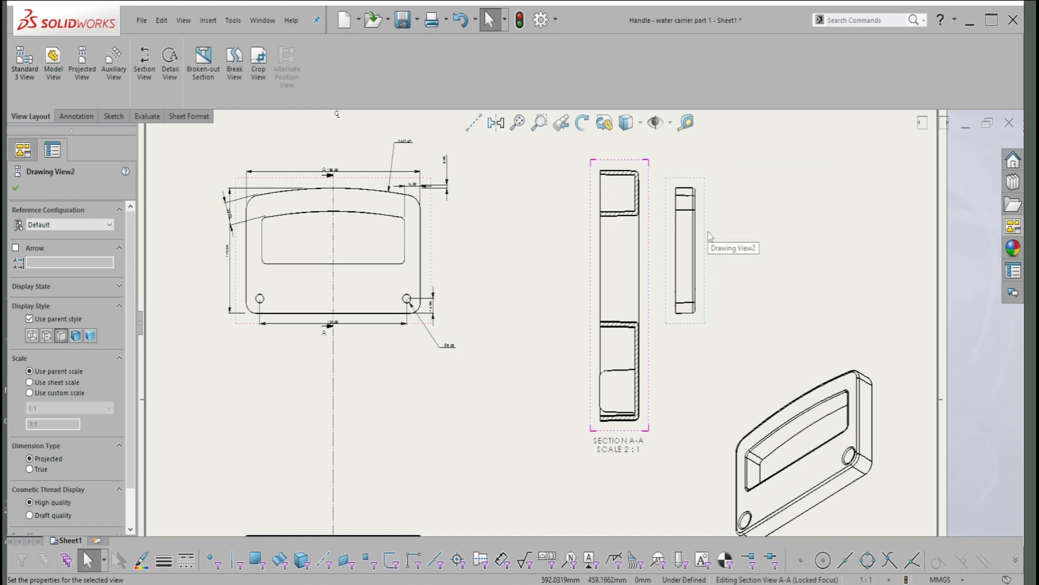
{"action": "left_click", "coordinate": [710, 236]}
{"action": "key", "text": "Delete"}
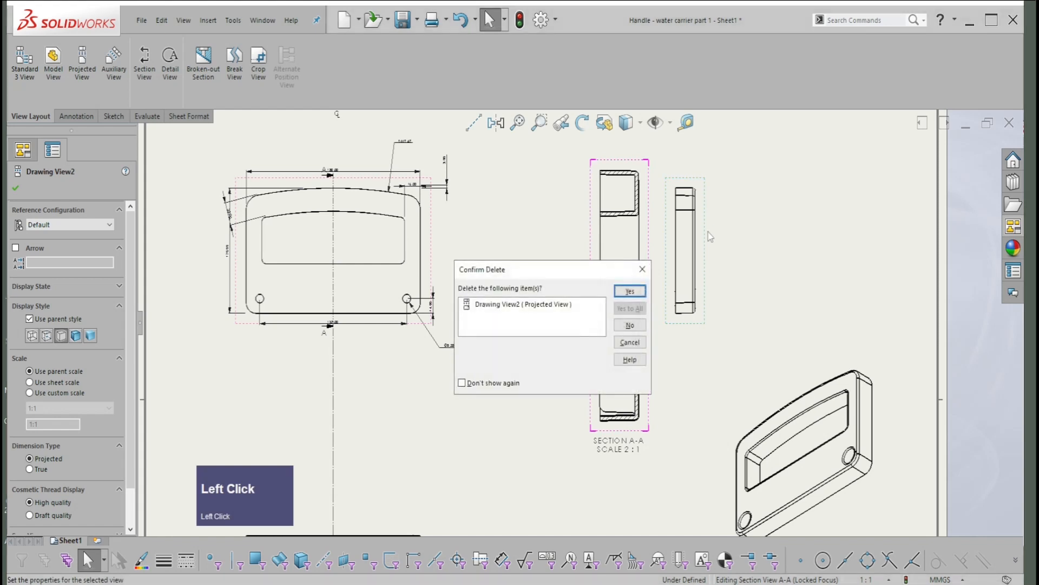
{"action": "left_click", "coordinate": [619, 295]}
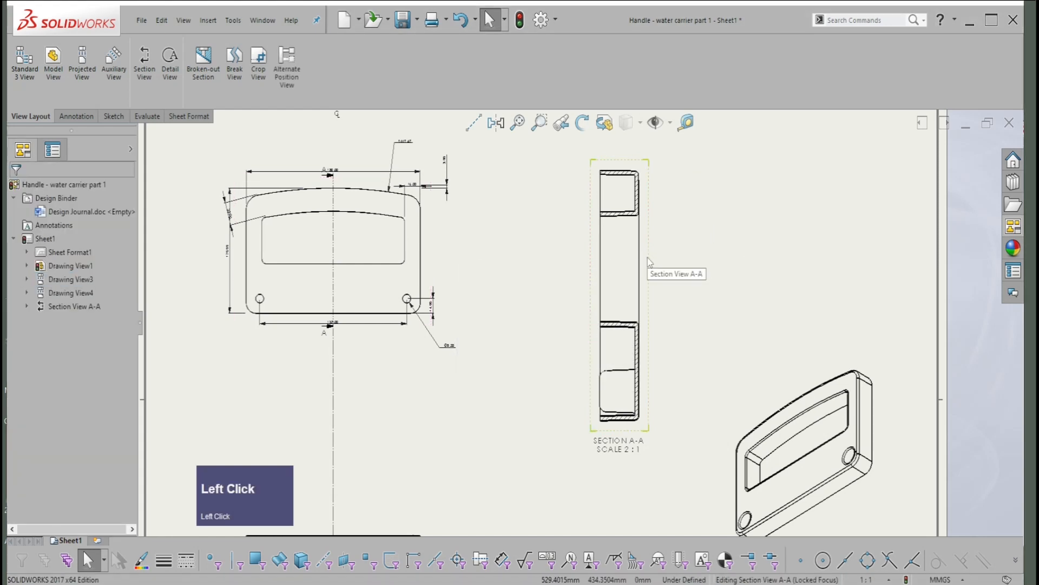
- Move section view A-A farther from the front view into the space freed by the side view
{"action": "left_click_drag", "start_coordinate": [648, 257], "coordinate": [673, 256]}
{"action": "left_click", "coordinate": [557, 255]}
{"action": "scroll", "coordinate": [653, 210], "scroll_direction": "down", "scroll_amount": 1}
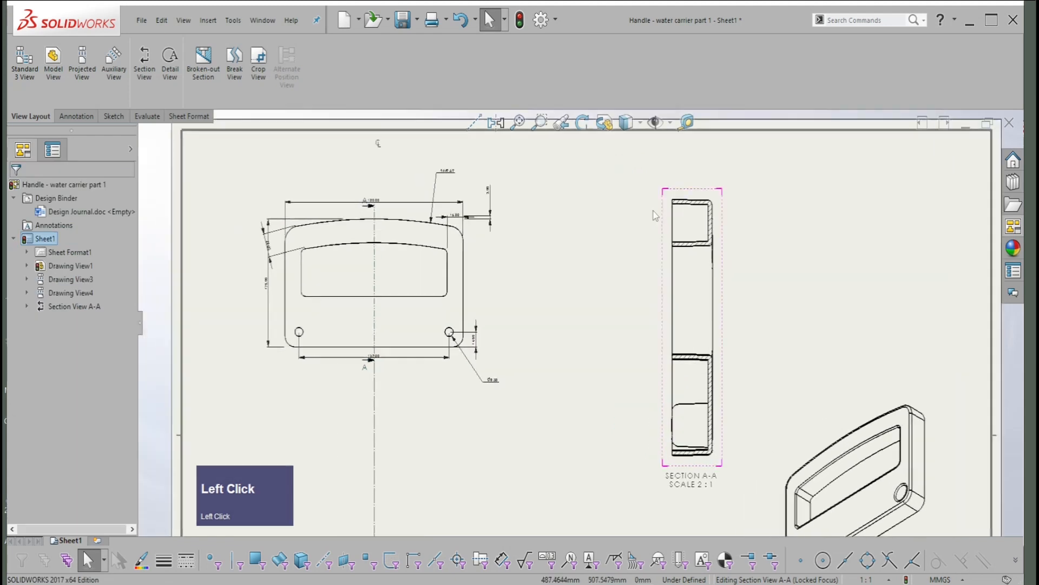
{"action": "middle_click_drag", "start_coordinate": [653, 211], "coordinate": [686, 222]}
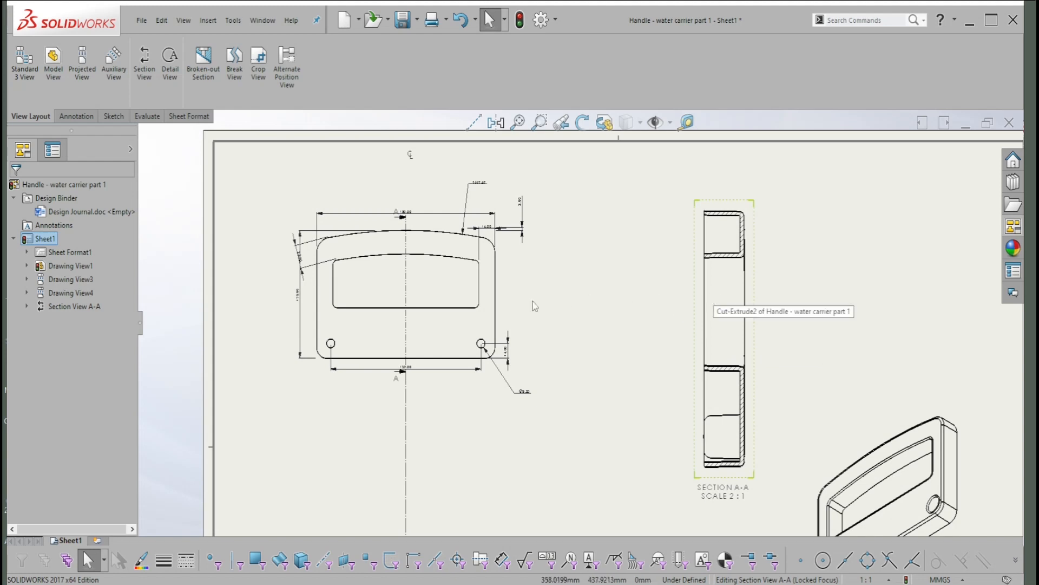
- Switch from the drawing to the water carrier handle's part model
{"action": "scroll", "coordinate": [442, 278], "scroll_direction": "up", "scroll_amount": 2}
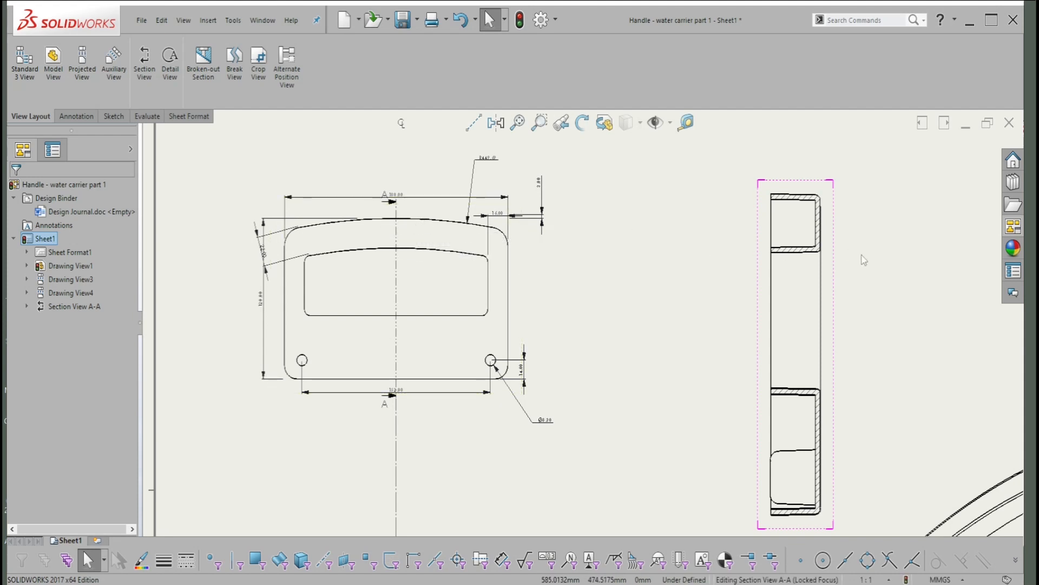
{"action": "scroll", "coordinate": [416, 225], "scroll_direction": "up", "scroll_amount": 3}
{"action": "left_click", "coordinate": [850, 268]}
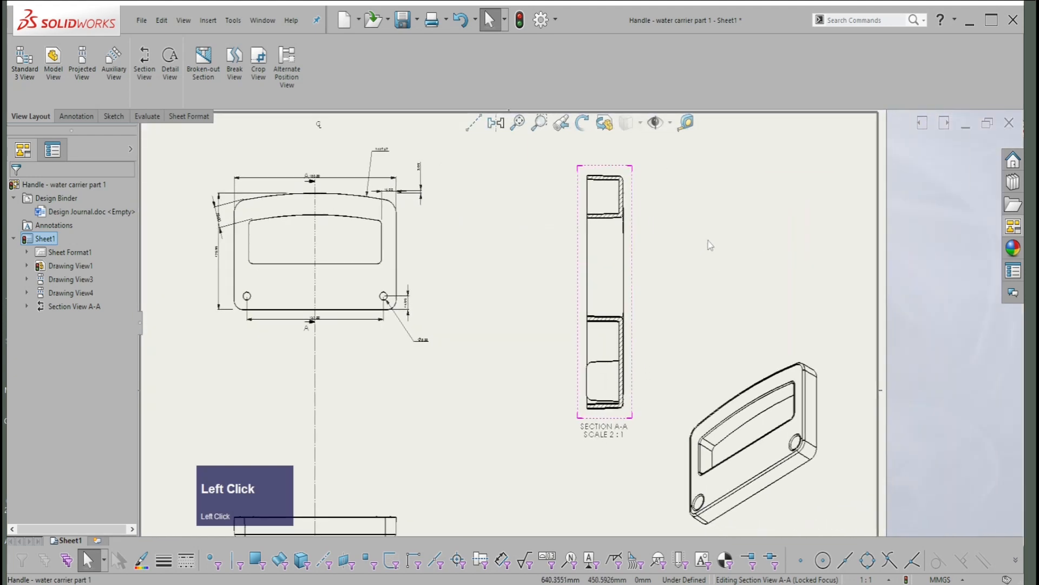
{"action": "right_click_drag", "start_coordinate": [687, 257], "coordinate": [682, 299]}
{"action": "left_click", "coordinate": [489, 281]}
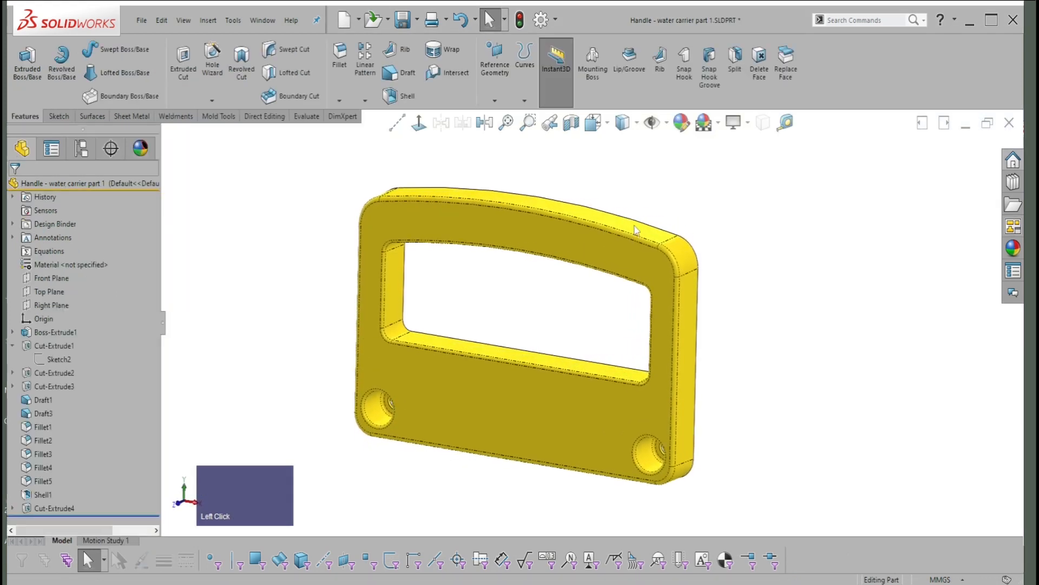
- Set the radius of the arc along the handle's upper edge to 200 mm in the part
{"action": "left_click", "coordinate": [637, 237]}
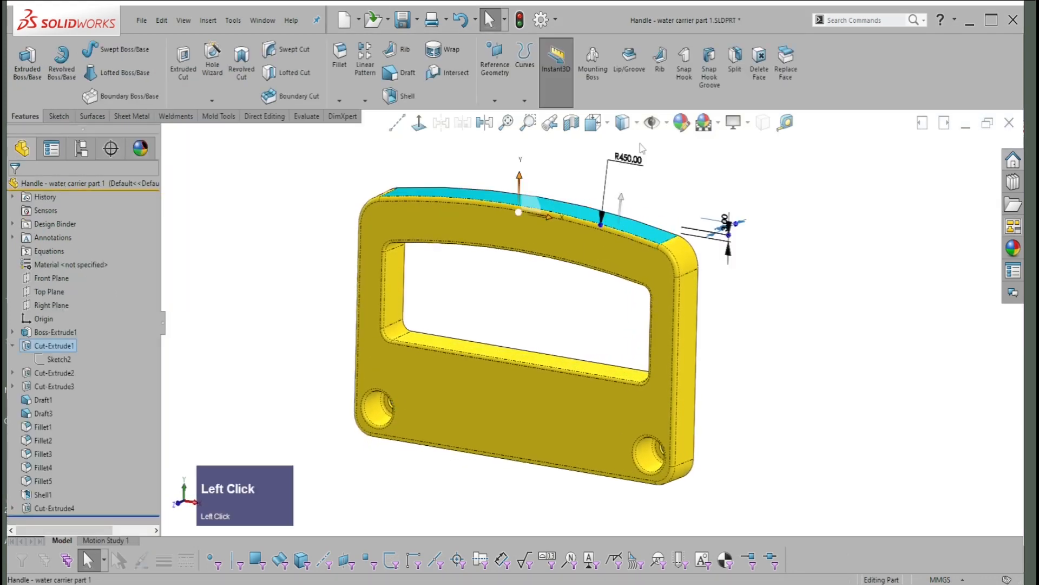
{"action": "left_click", "coordinate": [631, 160]}
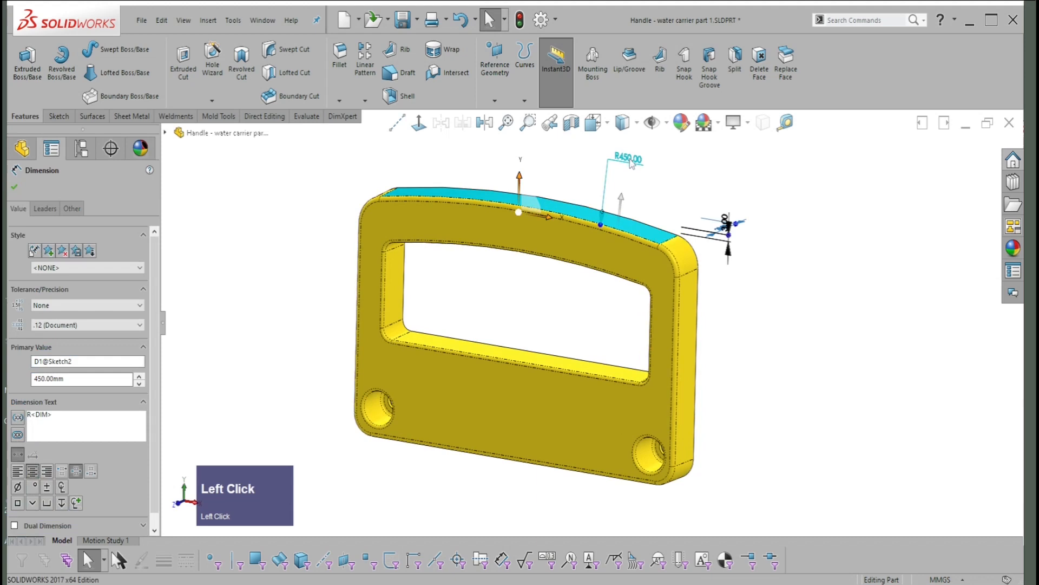
{"action": "left_click", "coordinate": [630, 159]}
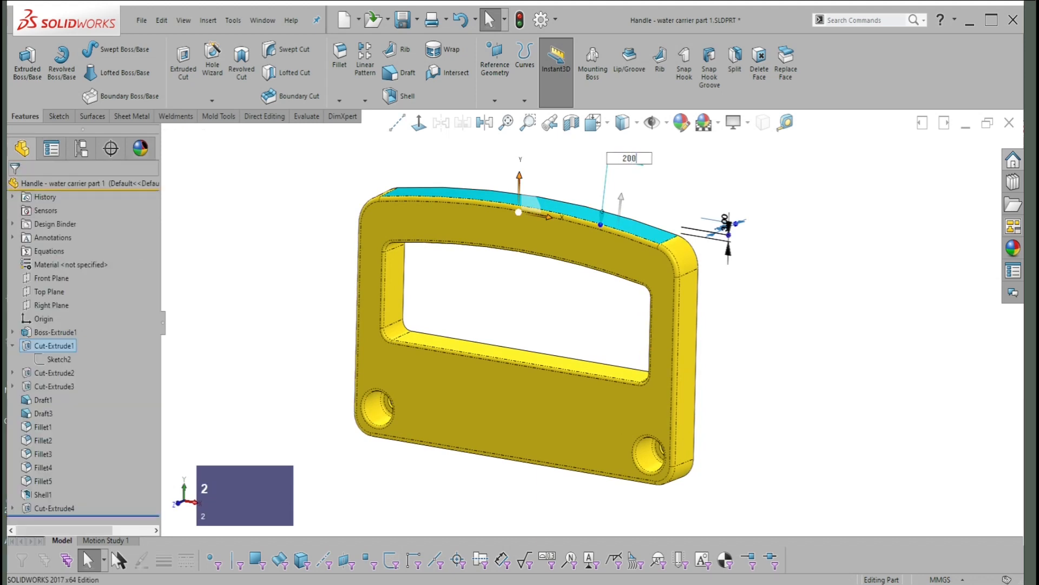
{"action": "type", "text": "200"}
{"action": "key", "text": "Return"}
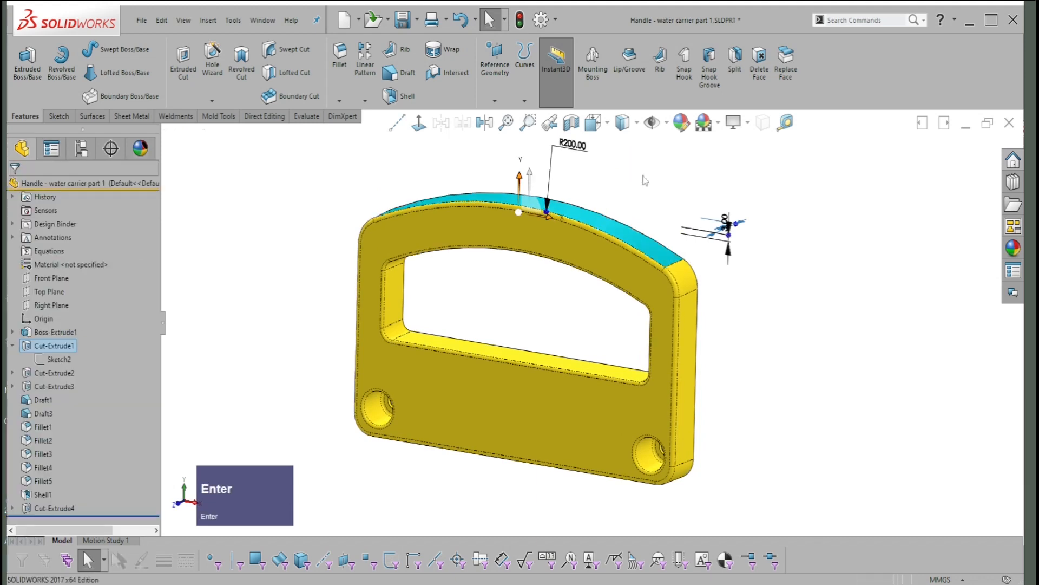
{"action": "left_click", "coordinate": [886, 220]}
- Switch back to the water carrier handle drawing and update its out-of-date sheets
{"action": "right_click_drag", "start_coordinate": [835, 310], "coordinate": [809, 325]}
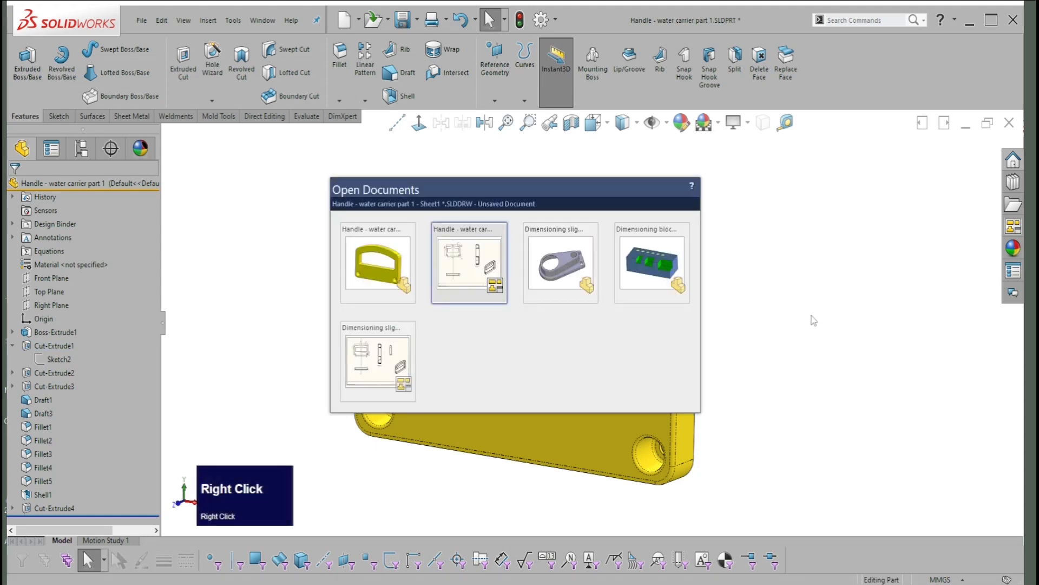
{"action": "left_click", "coordinate": [468, 258]}
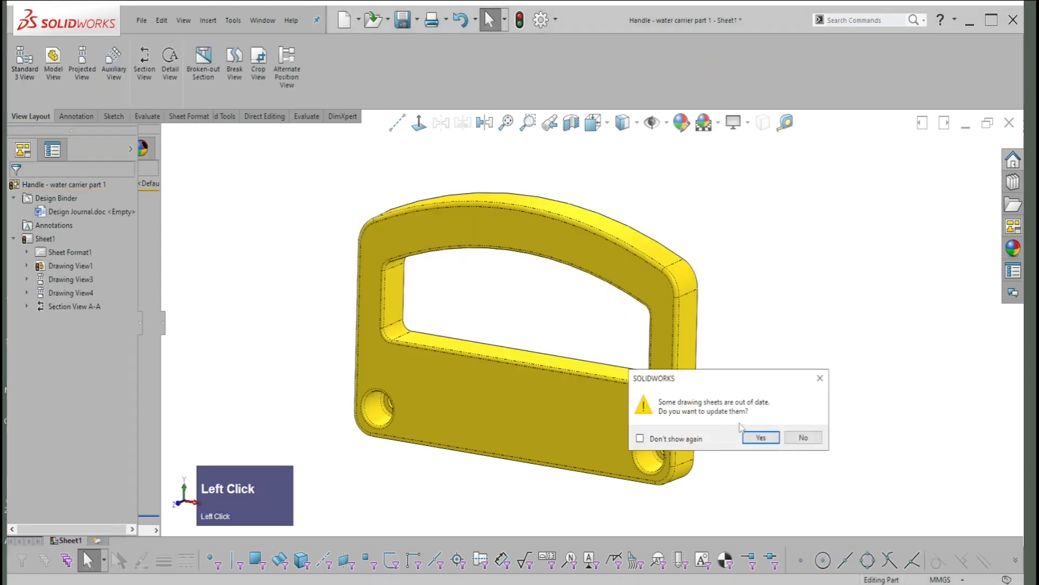
{"action": "left_click", "coordinate": [760, 438]}
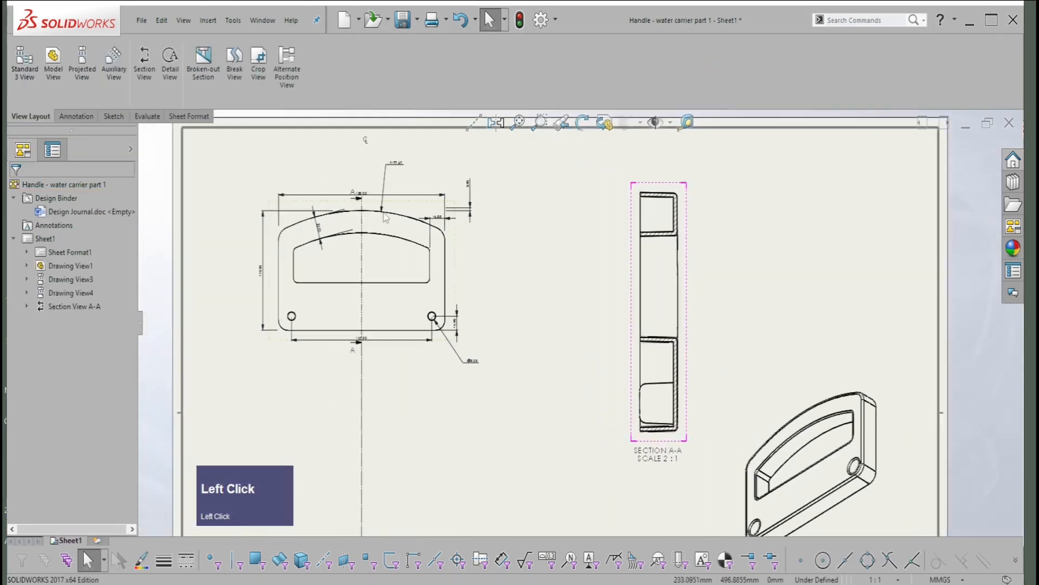
- Reposition the upper arc's radius dimension and the grip's 22 mm thickness dimension along the arcs in the front view
{"action": "scroll", "coordinate": [476, 221], "scroll_direction": "up", "scroll_amount": 5}
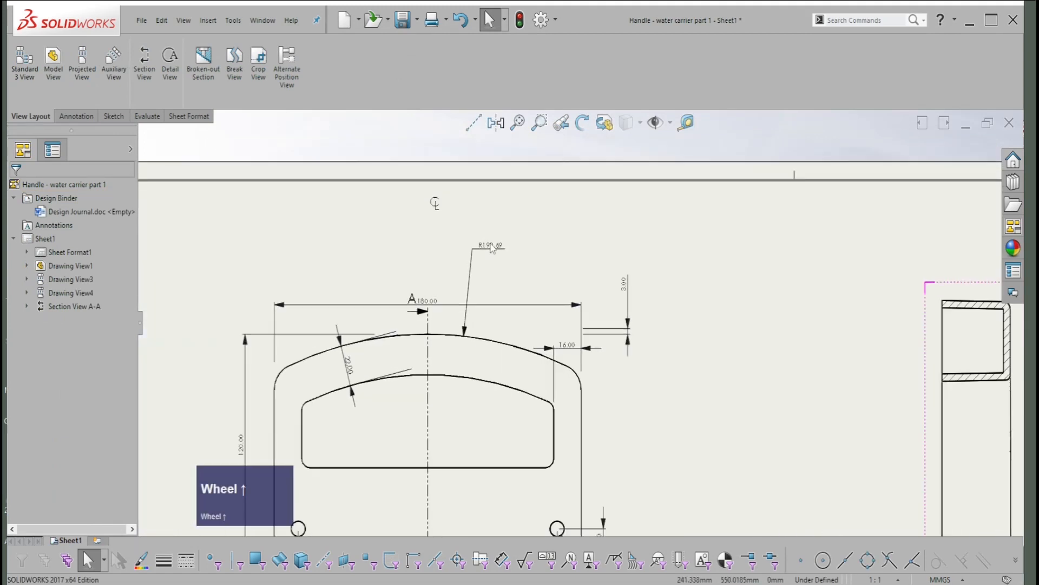
{"action": "left_click_drag", "start_coordinate": [497, 252], "coordinate": [521, 258]}
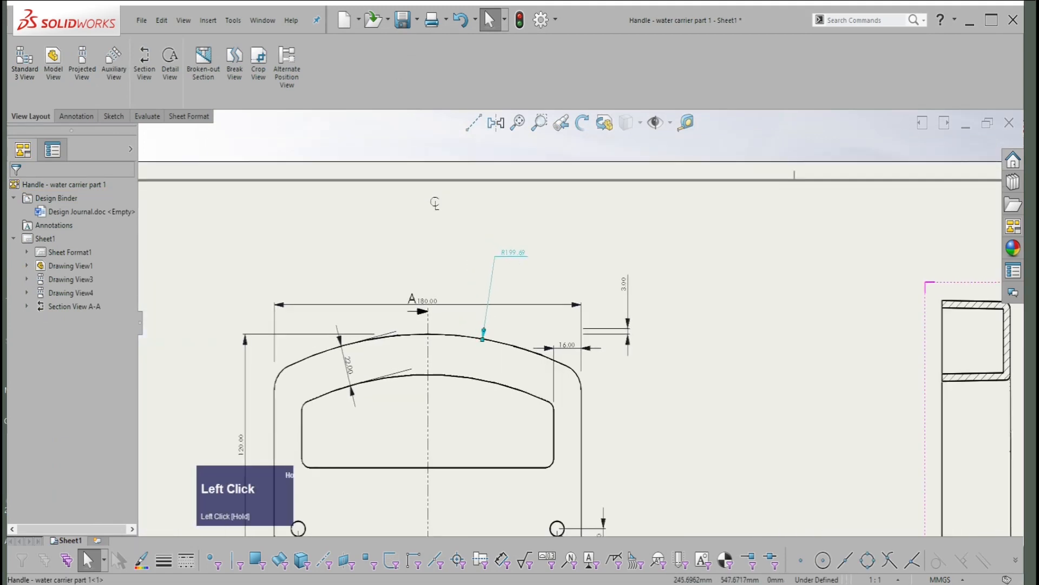
{"action": "scroll", "coordinate": [510, 301], "scroll_direction": "up", "scroll_amount": 1}
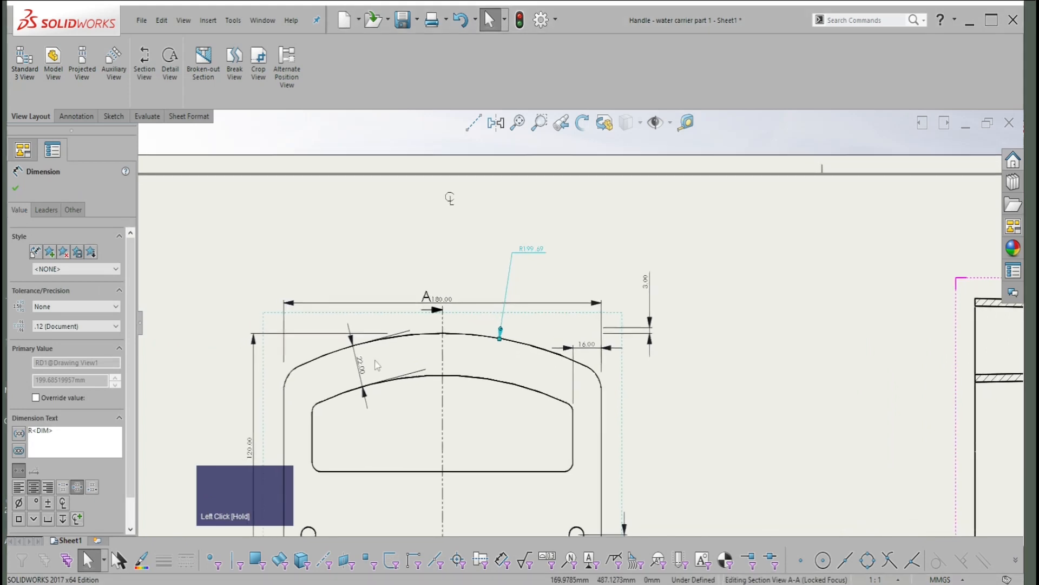
{"action": "middle_click_drag", "start_coordinate": [377, 366], "coordinate": [463, 343], "text": "ctrl"}
{"action": "left_click", "coordinate": [460, 340]}
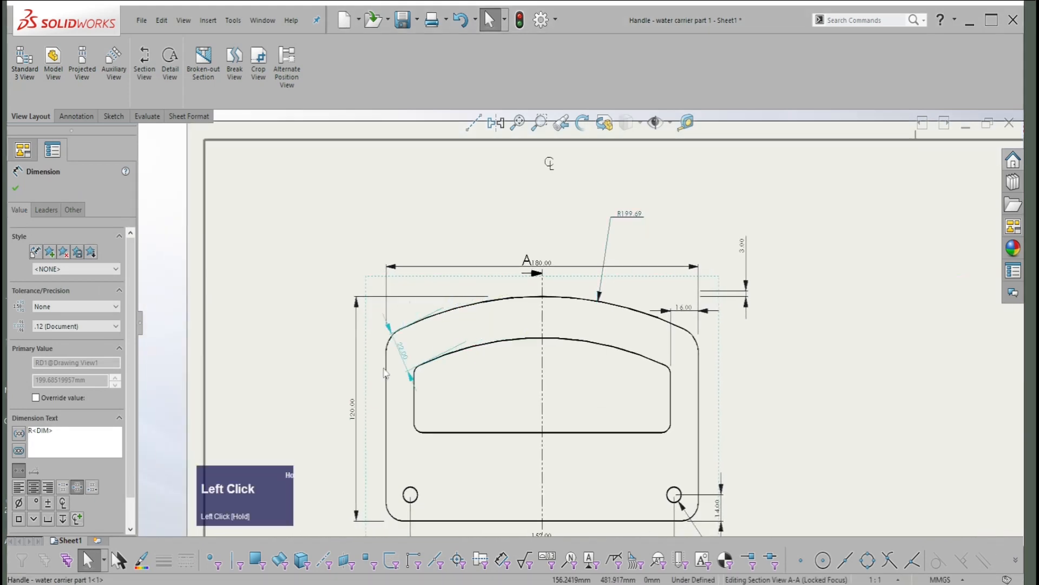
{"action": "left_click_drag", "start_coordinate": [385, 374], "coordinate": [455, 346]}
{"action": "scroll", "coordinate": [575, 341], "scroll_direction": "up", "scroll_amount": 1}
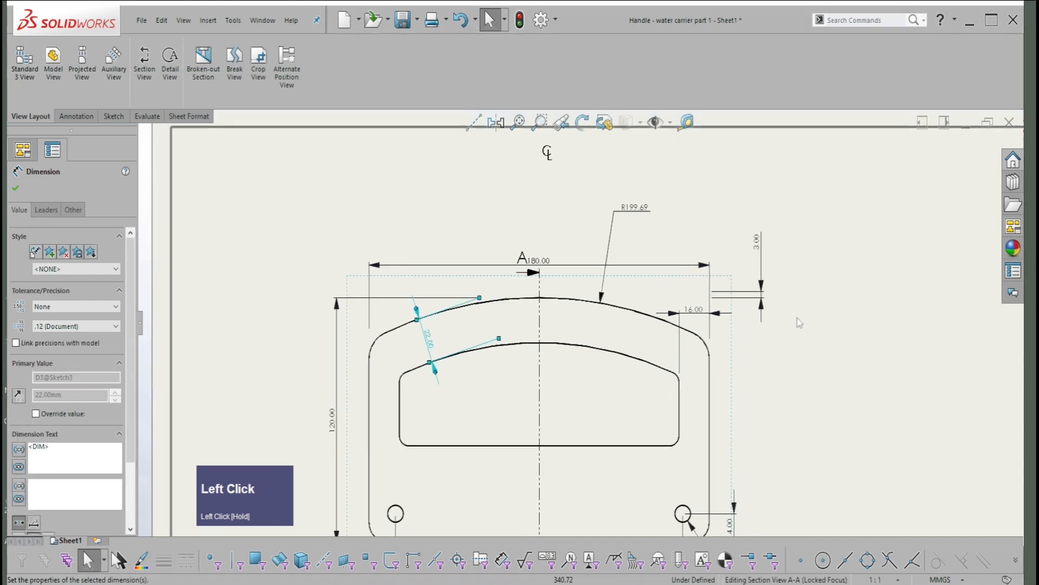
{"action": "left_click", "coordinate": [575, 343]}
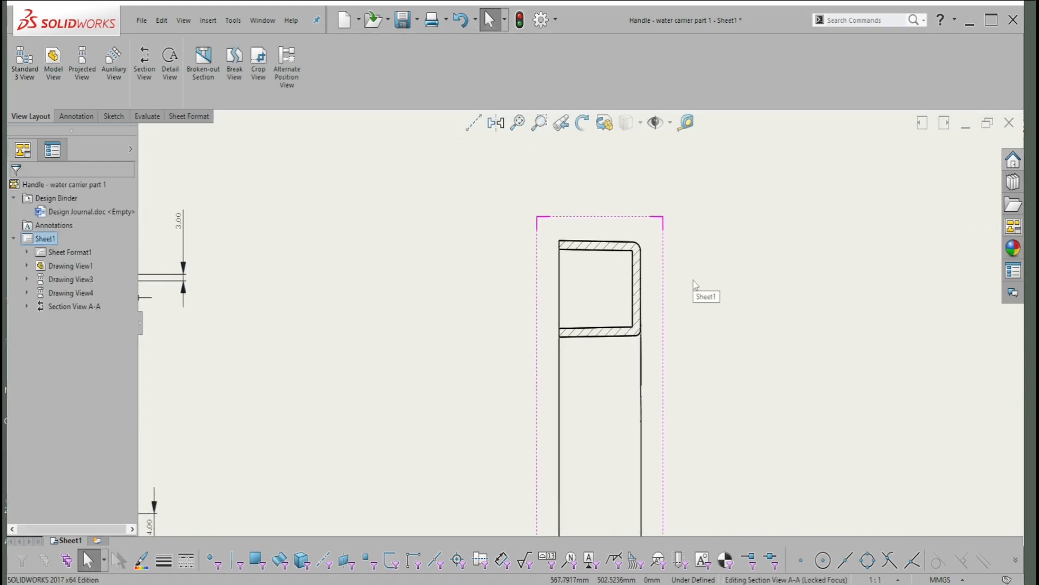
- Dimension the overall height of the upper grip profile in section view A-A, placing the dimension beside its open side
{"action": "right_click_drag", "start_coordinate": [708, 285], "coordinate": [707, 223]}
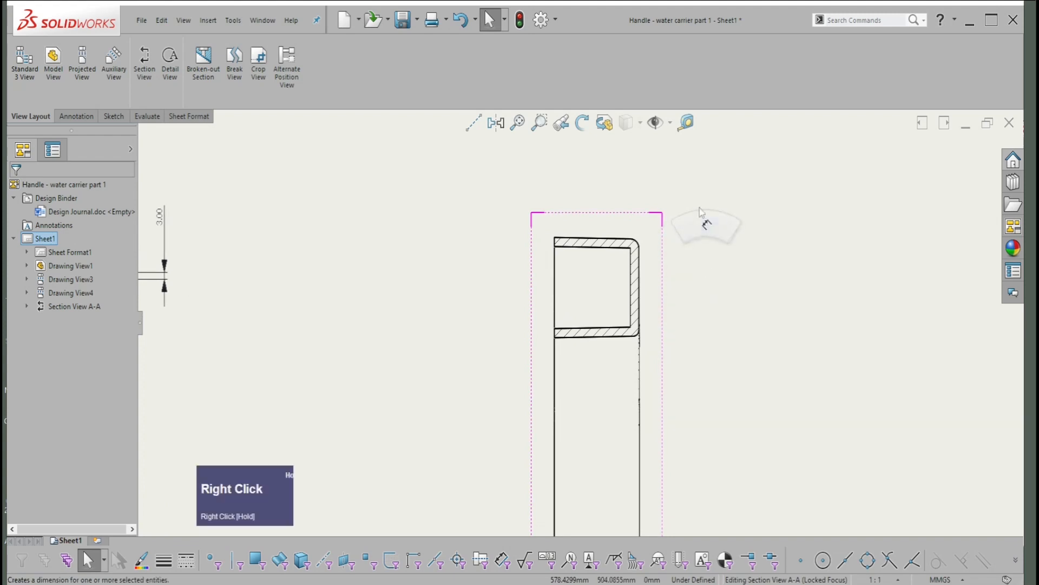
{"action": "left_click", "coordinate": [556, 339]}
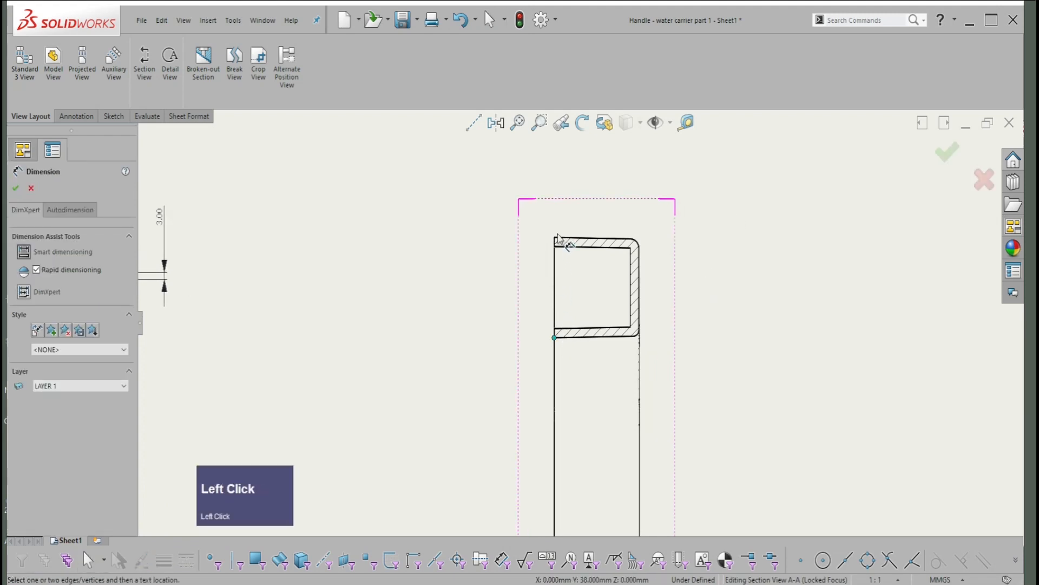
{"action": "left_click", "coordinate": [555, 237]}
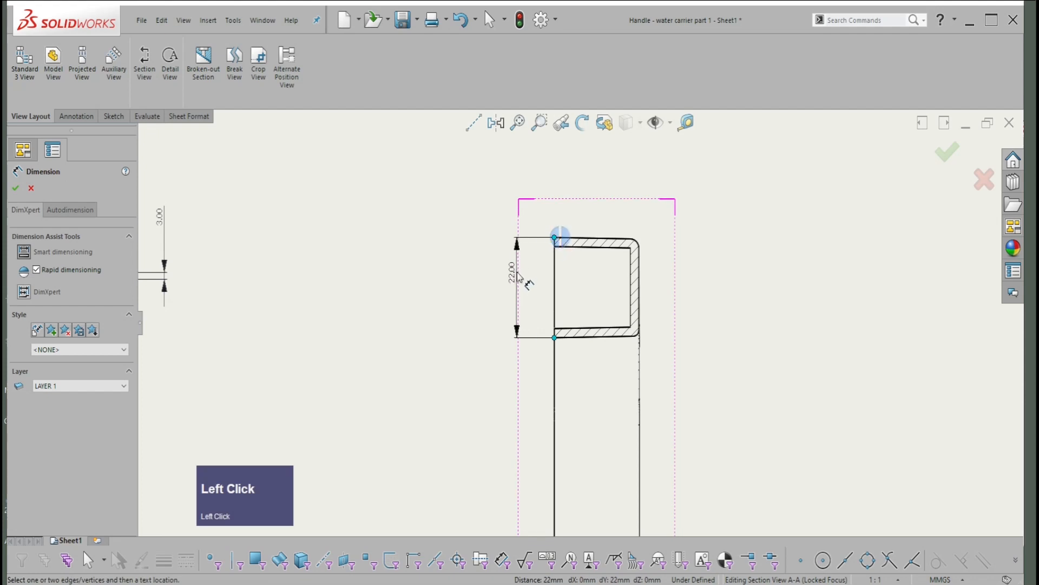
{"action": "left_click", "coordinate": [524, 295]}
{"action": "key", "text": "Escape"}
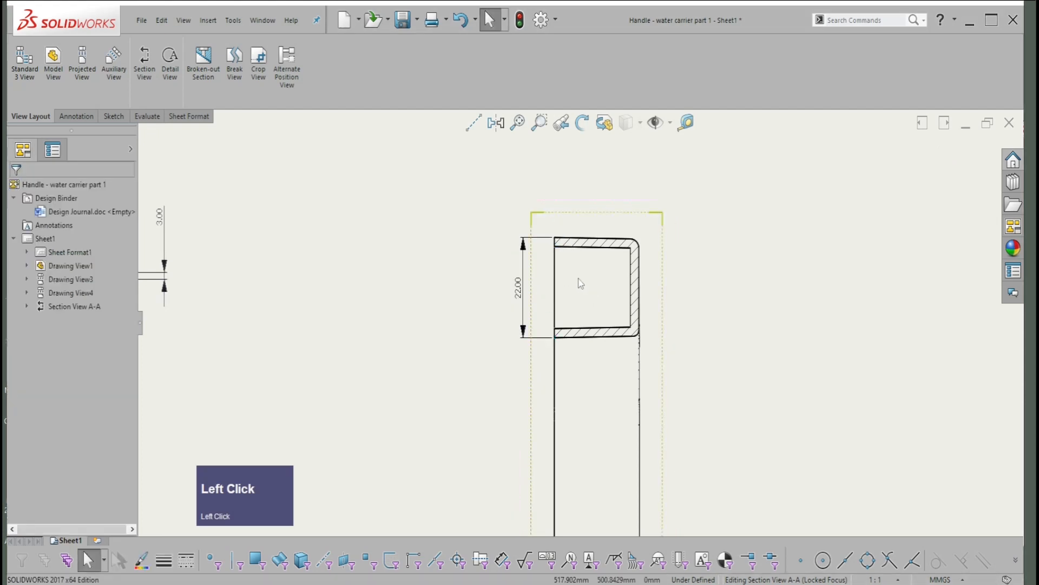
{"action": "key", "text": "ctrl+Right"}
{"action": "key", "text": "ctrl+Right"}
{"action": "key", "text": "ctrl+Right"}
{"action": "key", "text": "ctrl+Right"}
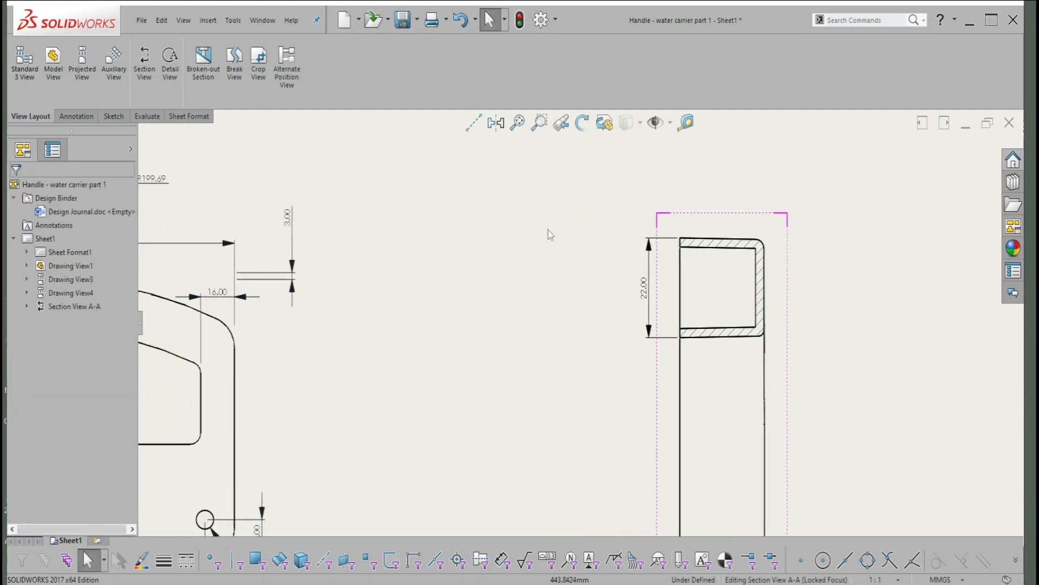
{"action": "key", "text": "ctrl+Right"}
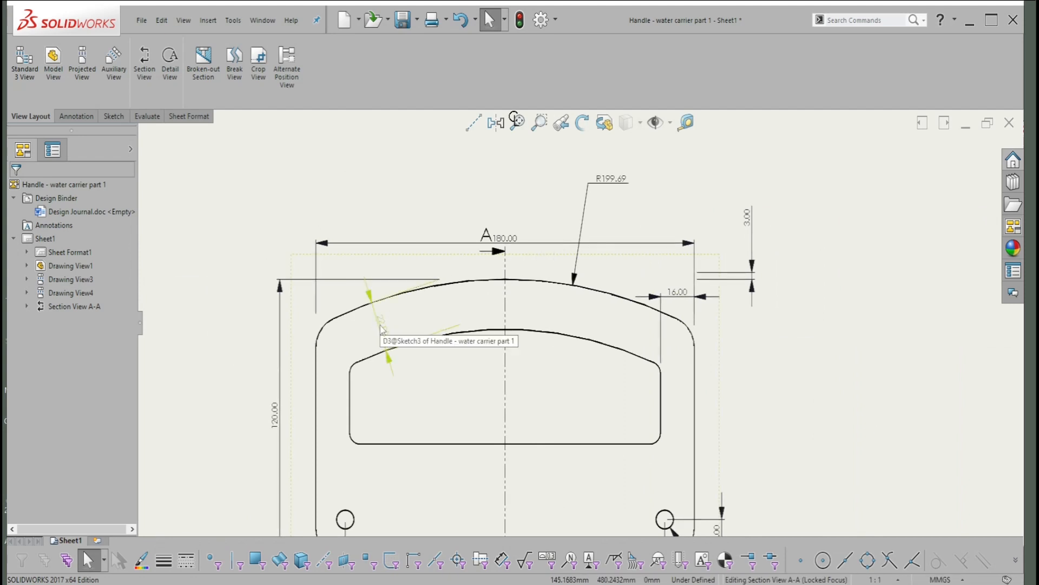
{"action": "right_click_drag", "start_coordinate": [770, 234], "coordinate": [824, 247]}
{"action": "mouse_move", "coordinate": [751, 264]}
{"action": "right_mouse_down"}
{"action": "mouse_move", "coordinate": [758, 244]}
{"action": "mouse_move", "coordinate": [828, 271]}
{"action": "right_mouse_up"}
{"action": "left_click", "coordinate": [390, 319]}
{"action": "key", "text": "l"}
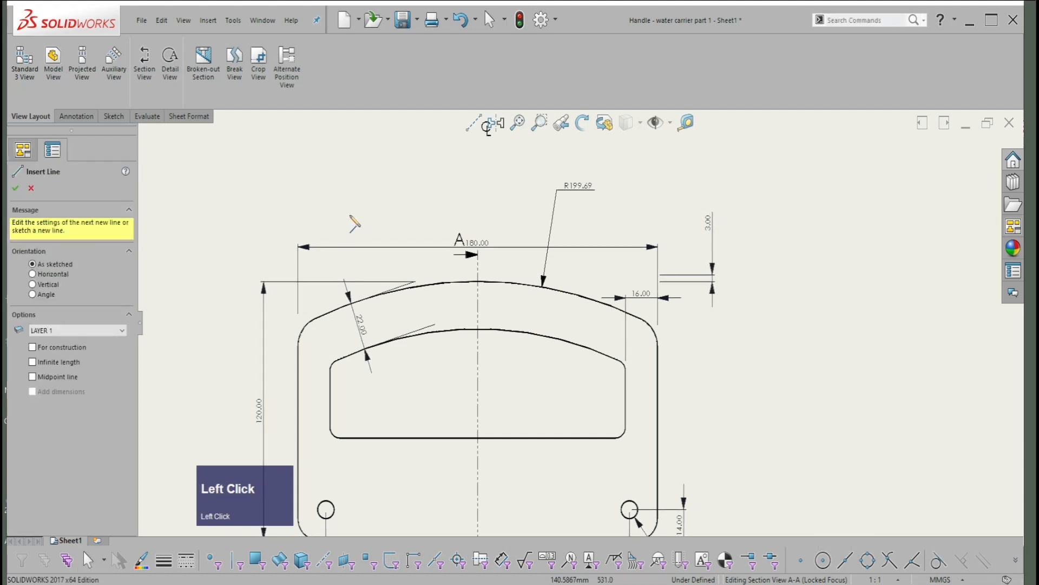
{"action": "left_click", "coordinate": [350, 214]}
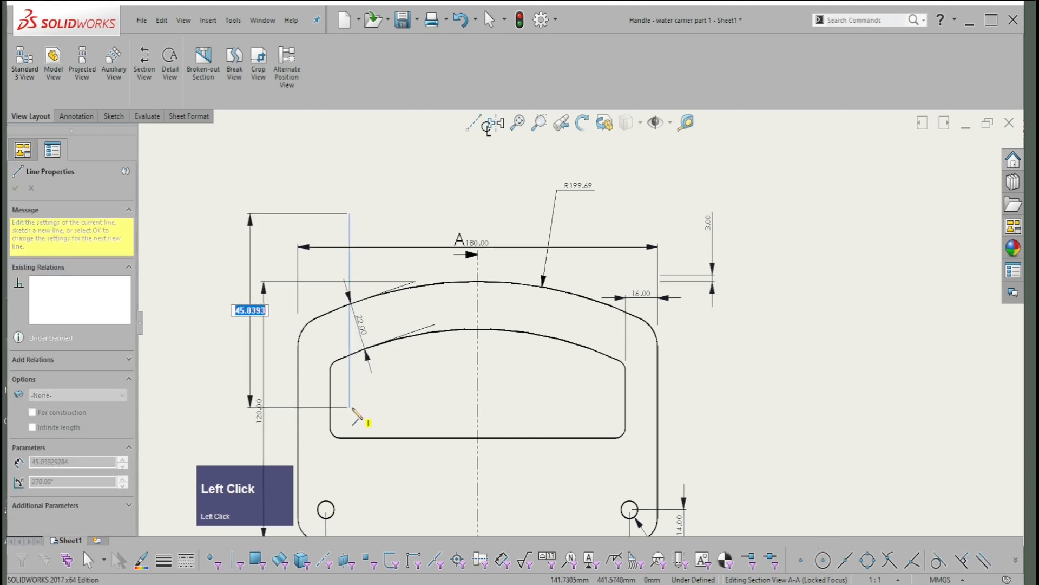
{"action": "left_click", "coordinate": [350, 407]}
{"action": "key", "text": "ctrl+z"}
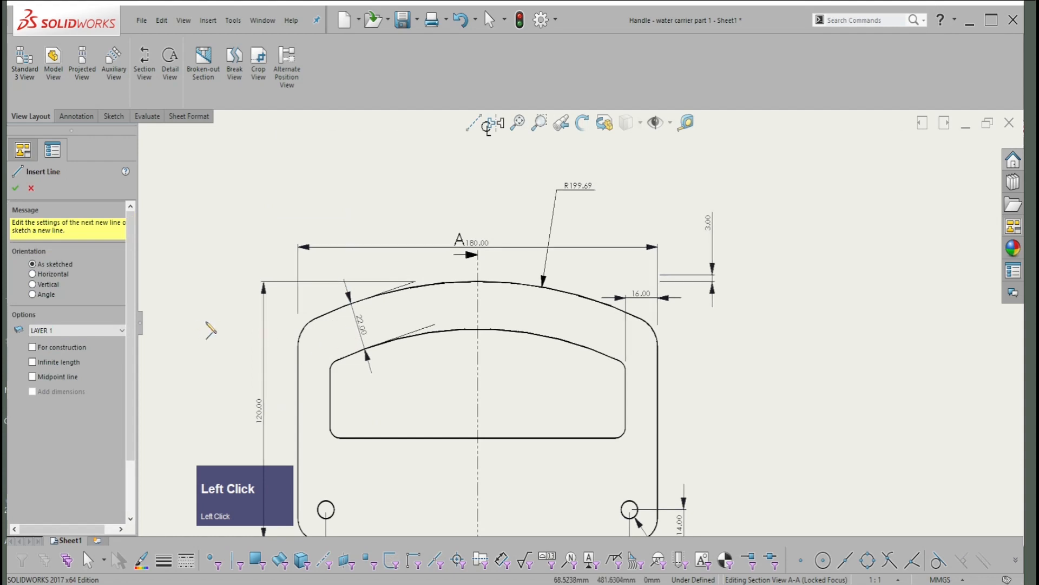
{"action": "left_click", "coordinate": [16, 187]}
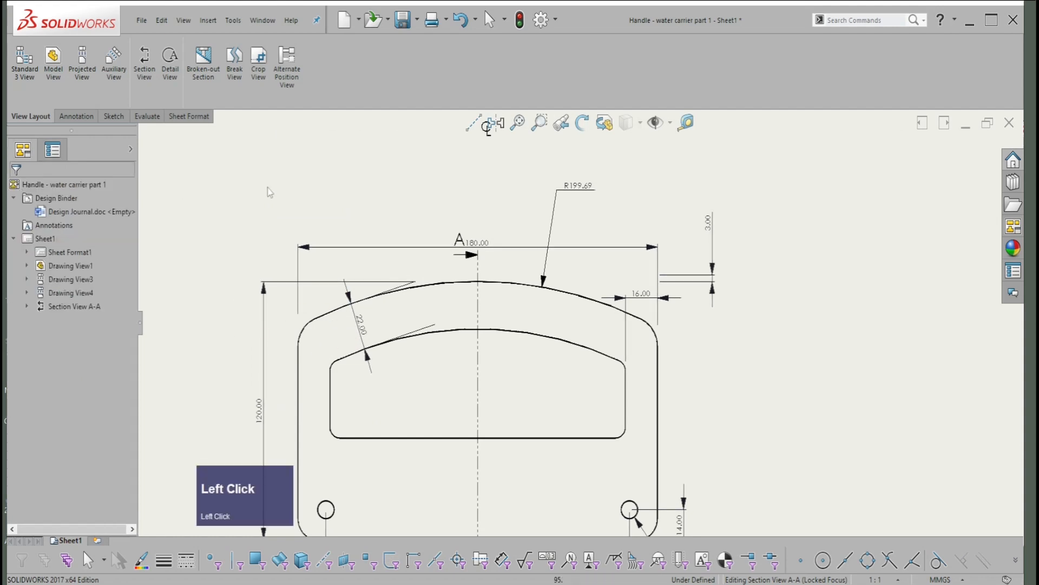
- Sketch a vertical line about 42 mm long through the left end of the grip in the front view
{"action": "right_click_drag", "start_coordinate": [348, 197], "coordinate": [401, 190]}
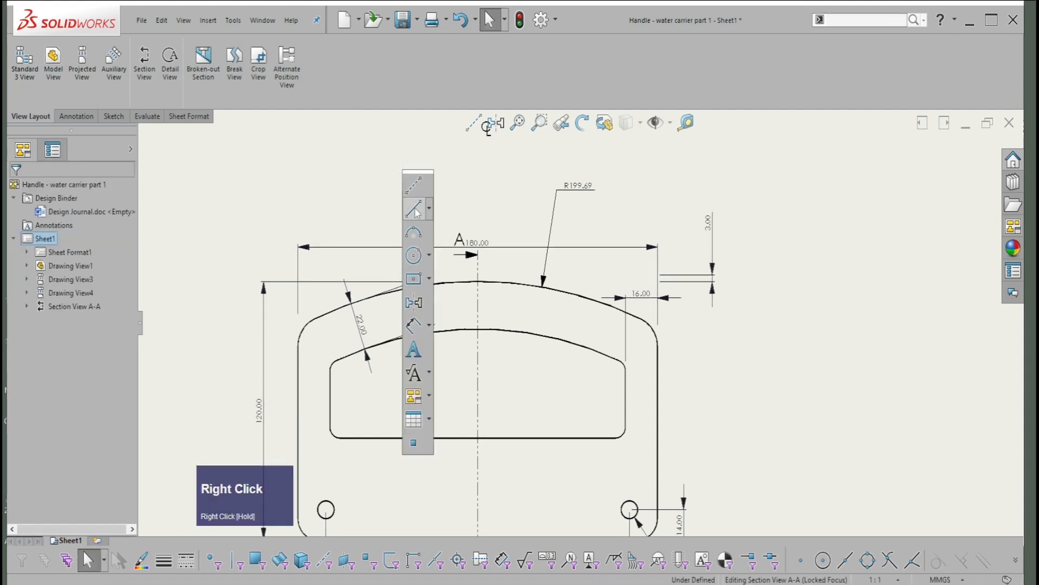
{"action": "left_click", "coordinate": [414, 209]}
{"action": "left_click", "coordinate": [332, 216]}
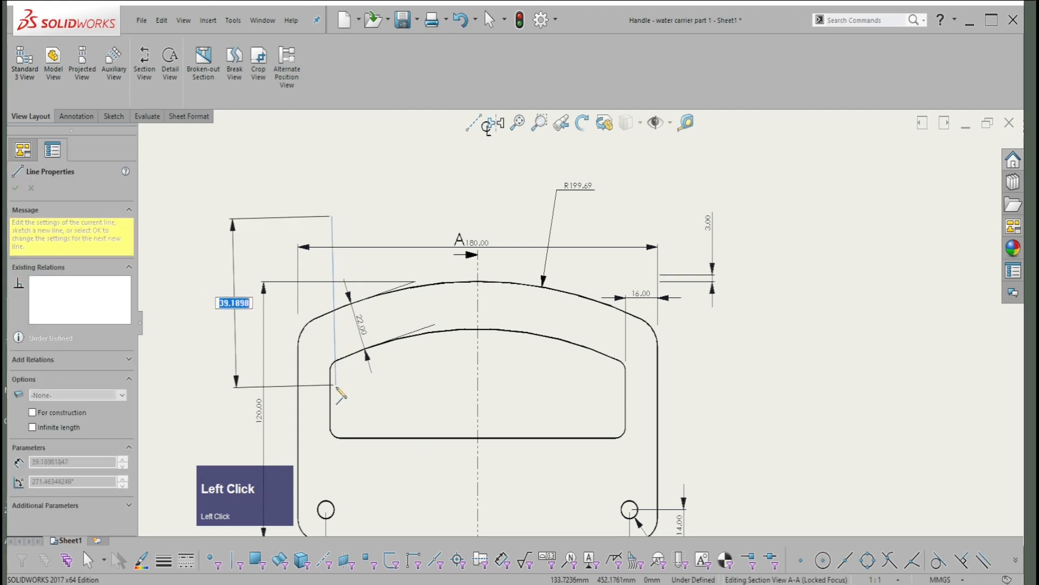
{"action": "left_click", "coordinate": [332, 397]}
{"action": "key", "text": "Escape"}
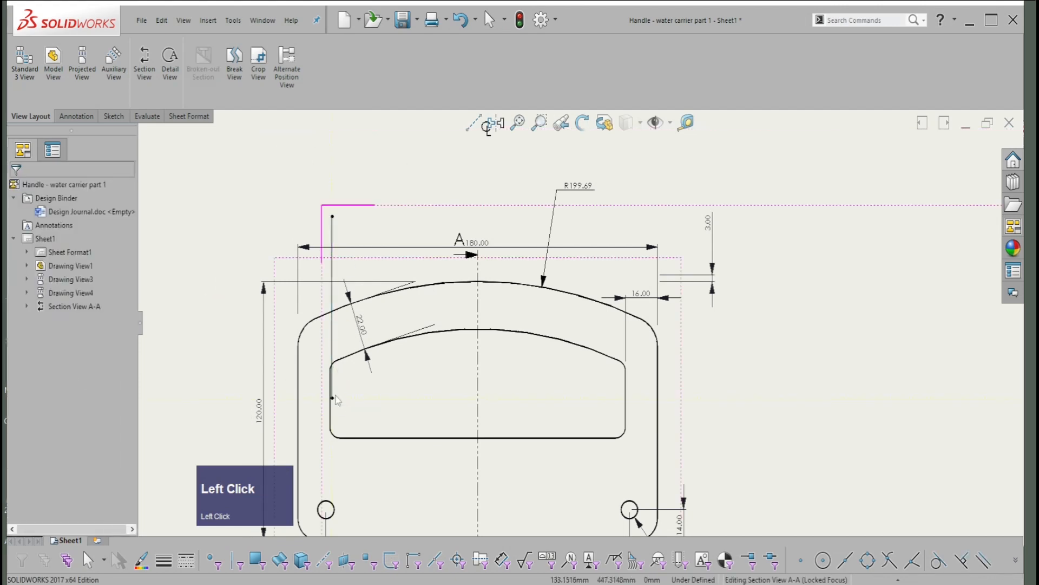
- Shift the vertical sketch line slightly inward so it crosses the grip just inside the cutout's left edge
{"action": "scroll", "coordinate": [348, 228], "scroll_direction": "up", "scroll_amount": 1}
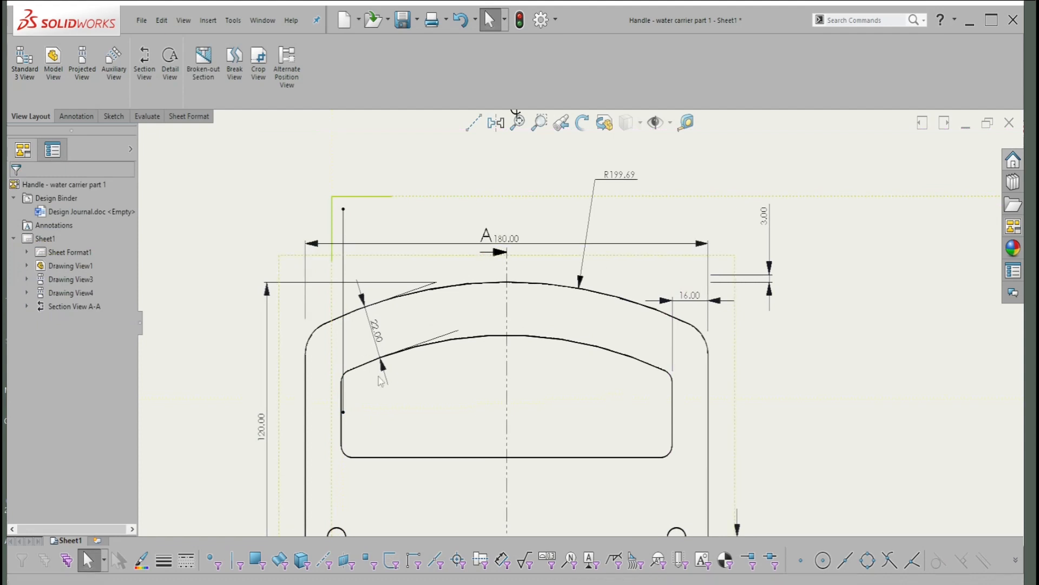
{"action": "left_click", "coordinate": [344, 306]}
{"action": "left_click_drag", "start_coordinate": [345, 305], "coordinate": [352, 304]}
{"action": "left_click", "coordinate": [352, 236]}
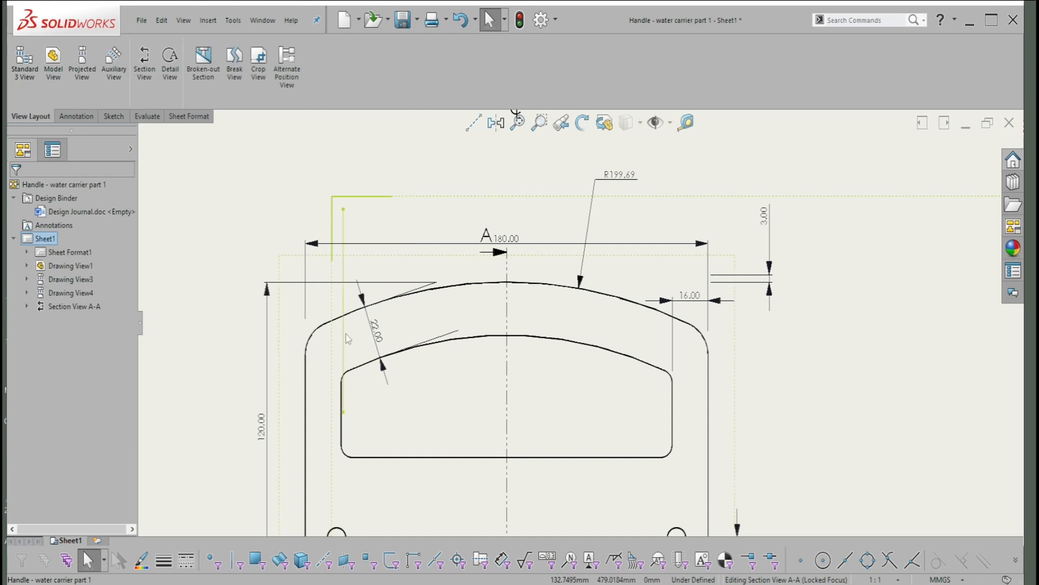
{"action": "left_click", "coordinate": [353, 303]}
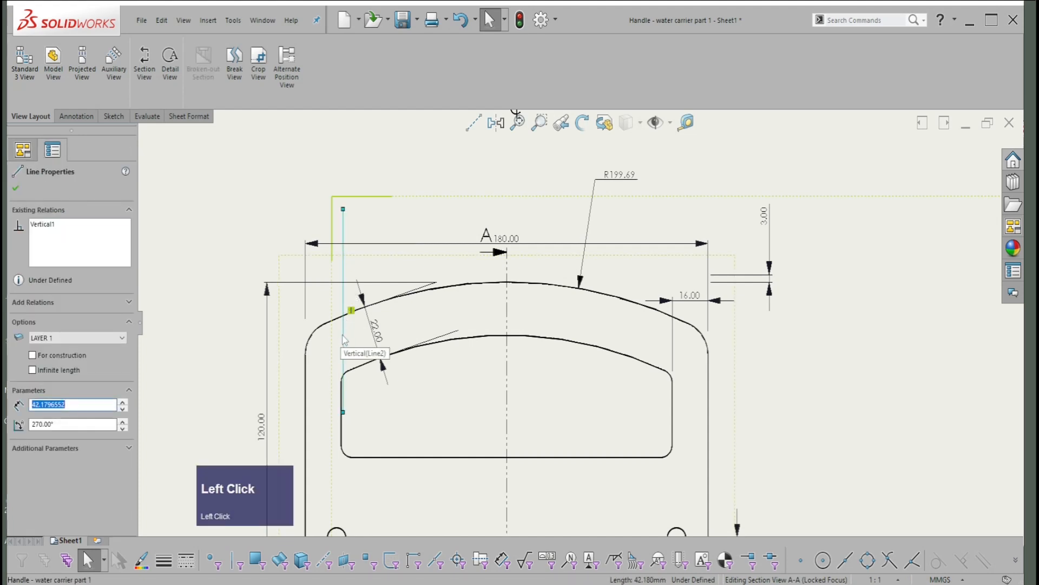
{"action": "mouse_move", "coordinate": [344, 339]}
{"action": "left_mouse_down"}
{"action": "mouse_move", "coordinate": [368, 346]}
{"action": "mouse_move", "coordinate": [353, 353]}
{"action": "mouse_move", "coordinate": [349, 374]}
{"action": "left_mouse_up"}
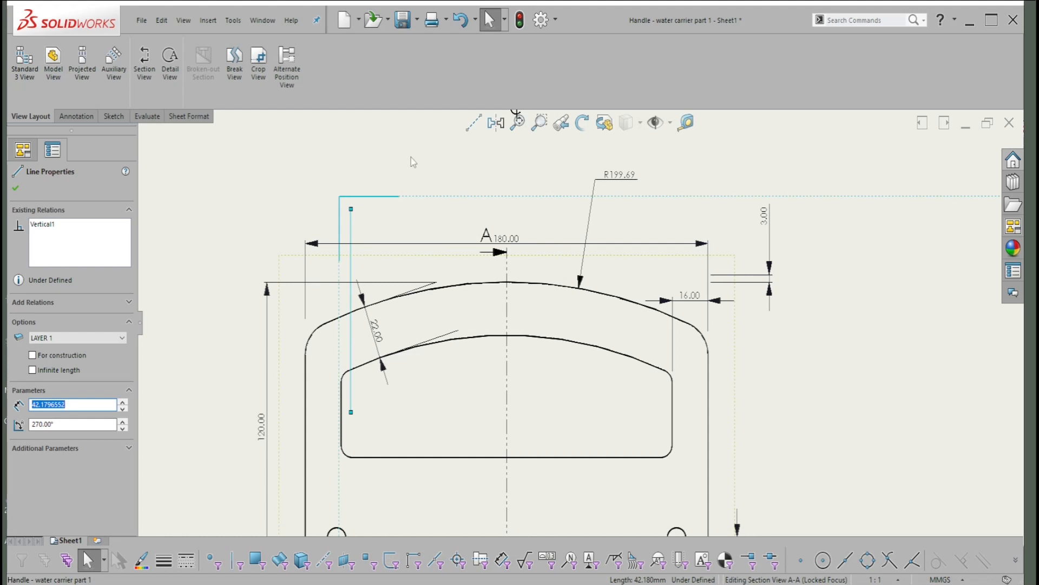
- Create section view B-B from the vertical sketch line at a custom 2:1 scale, placing it between the front view and section A-A
{"action": "left_click", "coordinate": [144, 60]}
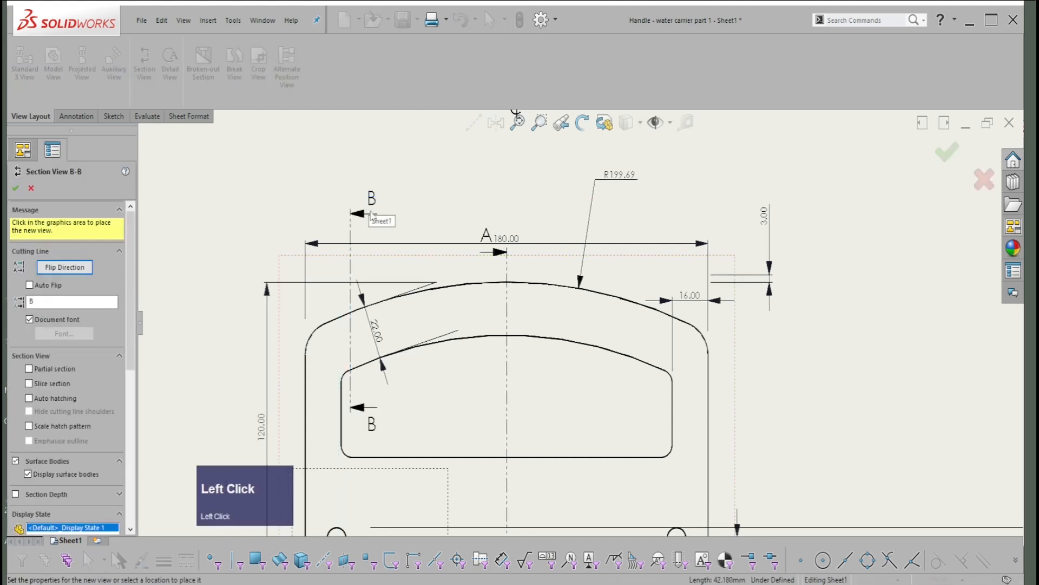
{"action": "scroll", "coordinate": [450, 230], "scroll_direction": "down", "scroll_amount": 3}
{"action": "scroll", "coordinate": [471, 264], "scroll_direction": "up", "scroll_amount": 2}
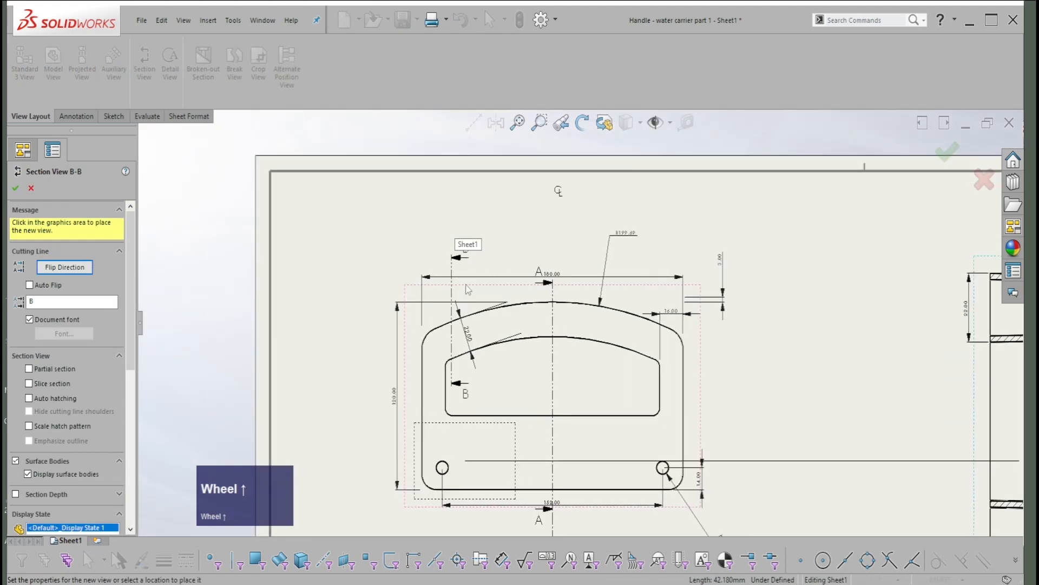
{"action": "scroll", "coordinate": [474, 266], "scroll_direction": "up", "scroll_amount": 1}
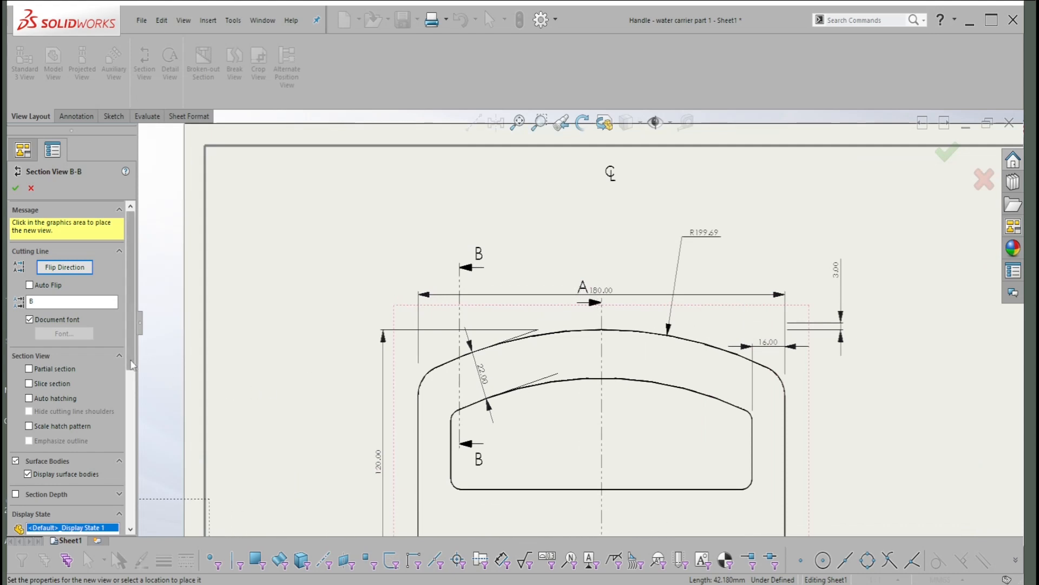
{"action": "left_click_drag", "start_coordinate": [135, 364], "coordinate": [98, 452]}
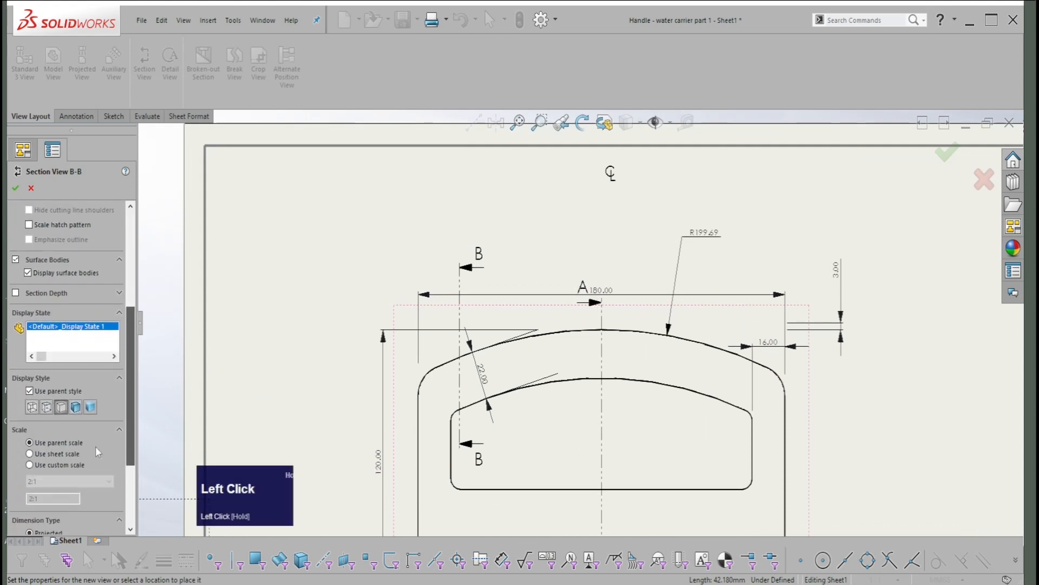
{"action": "left_click", "coordinate": [30, 464]}
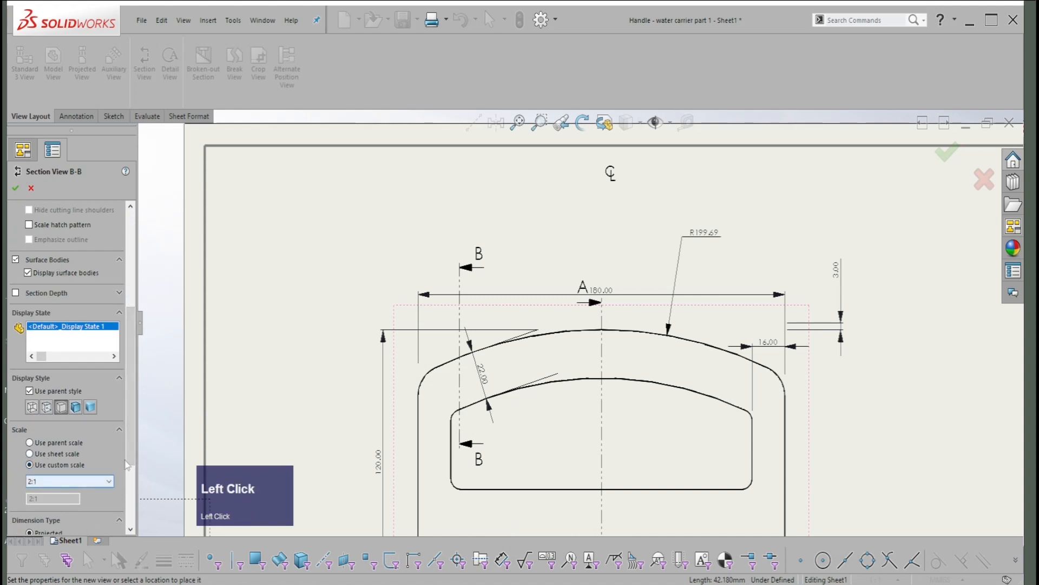
{"action": "scroll", "coordinate": [541, 347], "scroll_direction": "down", "scroll_amount": 5}
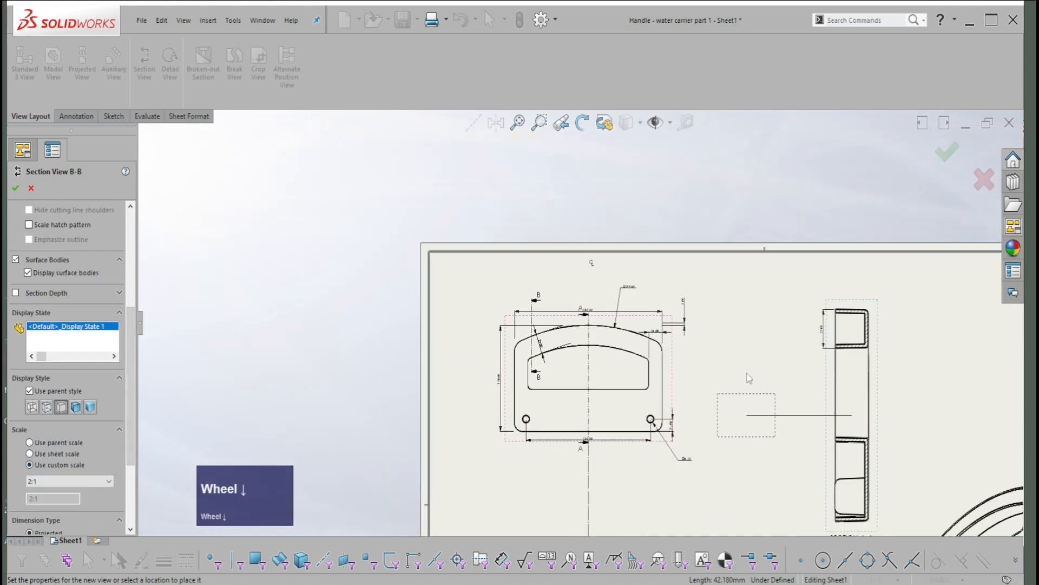
{"action": "left_click", "coordinate": [752, 404]}
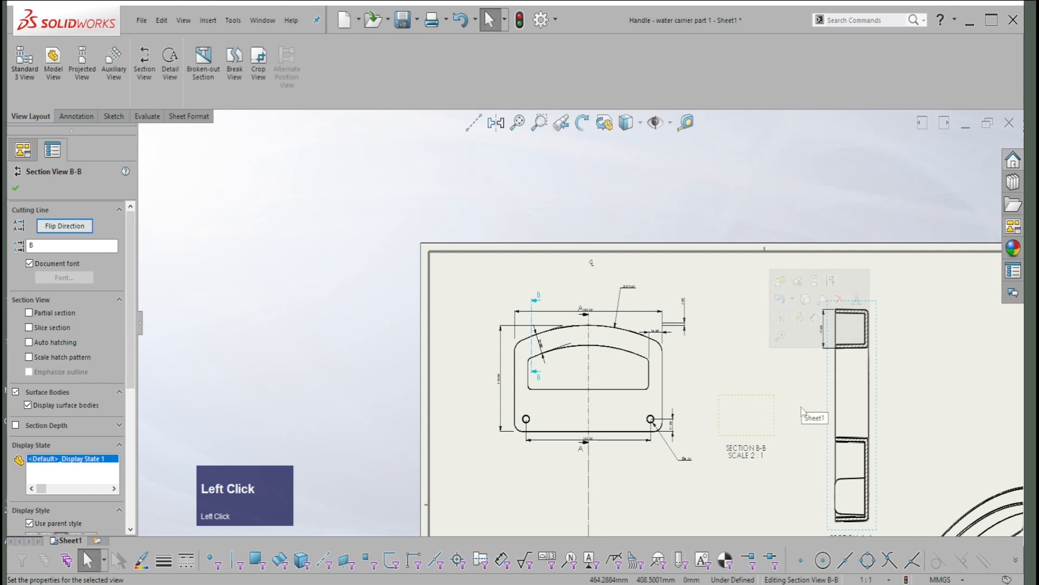
- Rebuild the drawing and review section view B-B's section, display and scale settings
{"action": "scroll", "coordinate": [780, 414], "scroll_direction": "down", "scroll_amount": 1}
{"action": "left_click", "coordinate": [764, 417]}
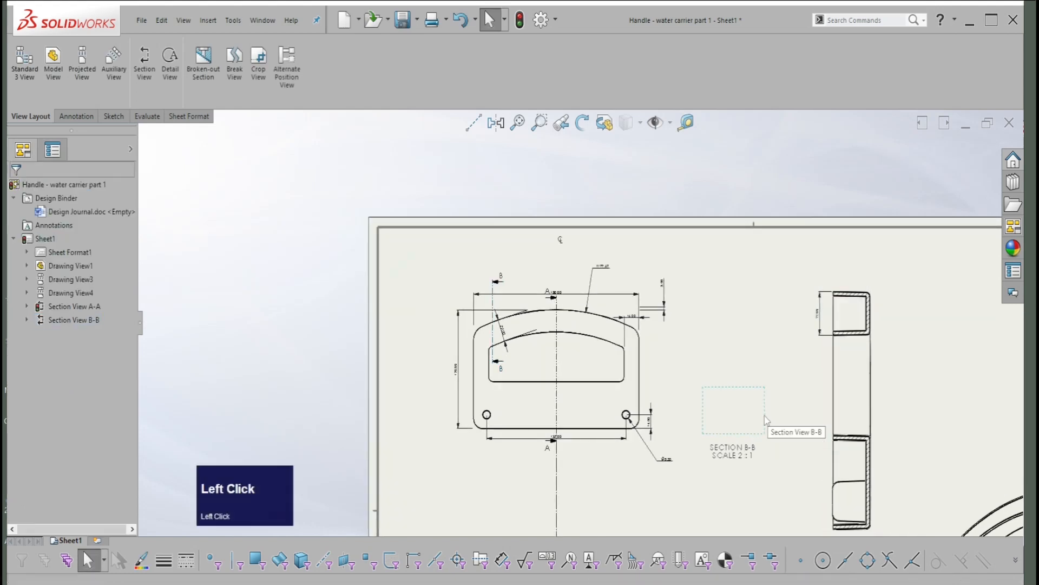
{"action": "left_click", "coordinate": [520, 20]}
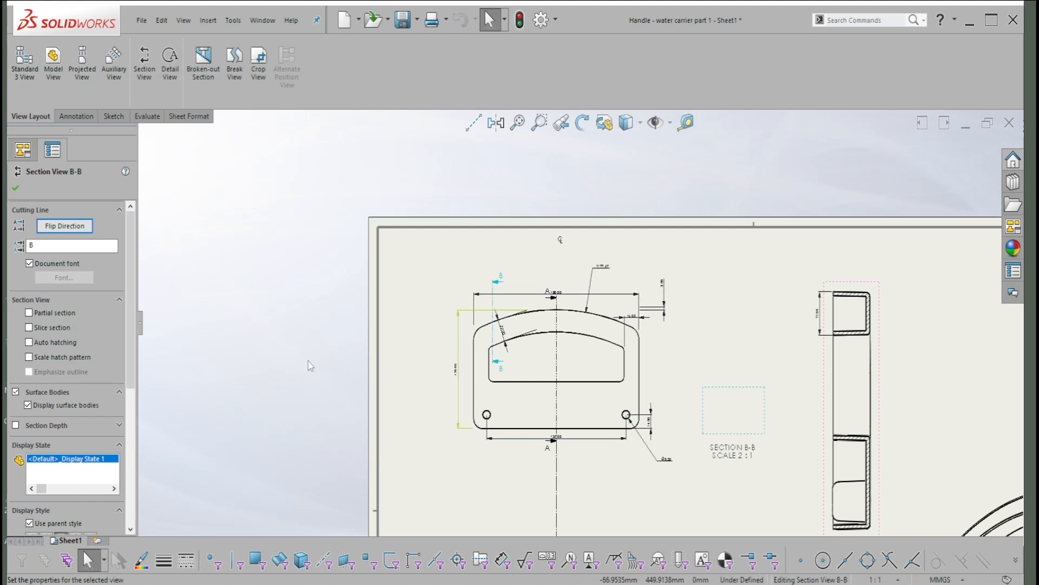
{"action": "scroll", "coordinate": [501, 291], "scroll_direction": "up", "scroll_amount": 1}
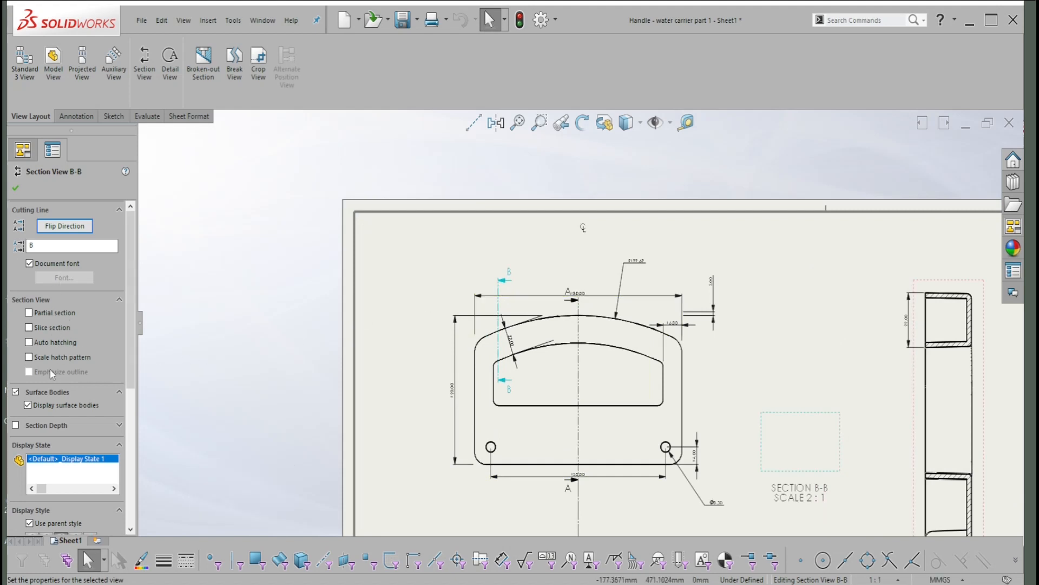
{"action": "scroll", "coordinate": [51, 427], "scroll_direction": "down", "scroll_amount": 3}
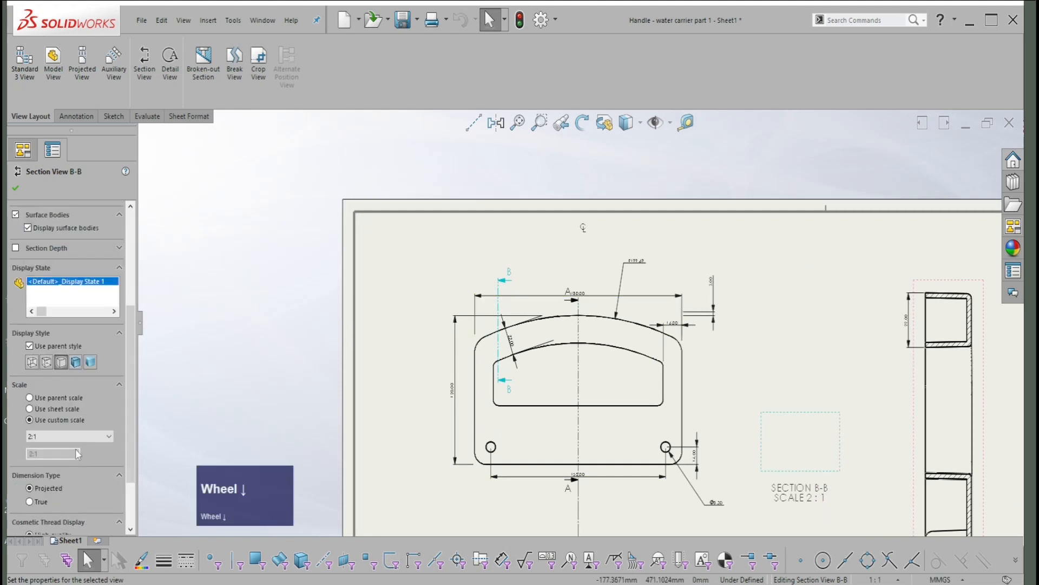
{"action": "scroll", "coordinate": [57, 409], "scroll_direction": "up", "scroll_amount": 2}
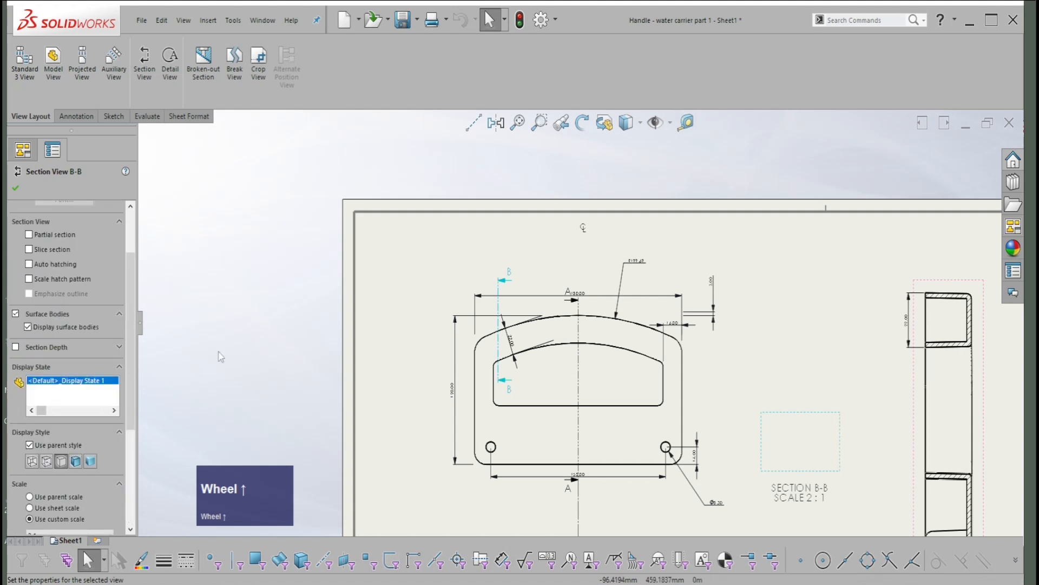
{"action": "left_click", "coordinate": [15, 188]}
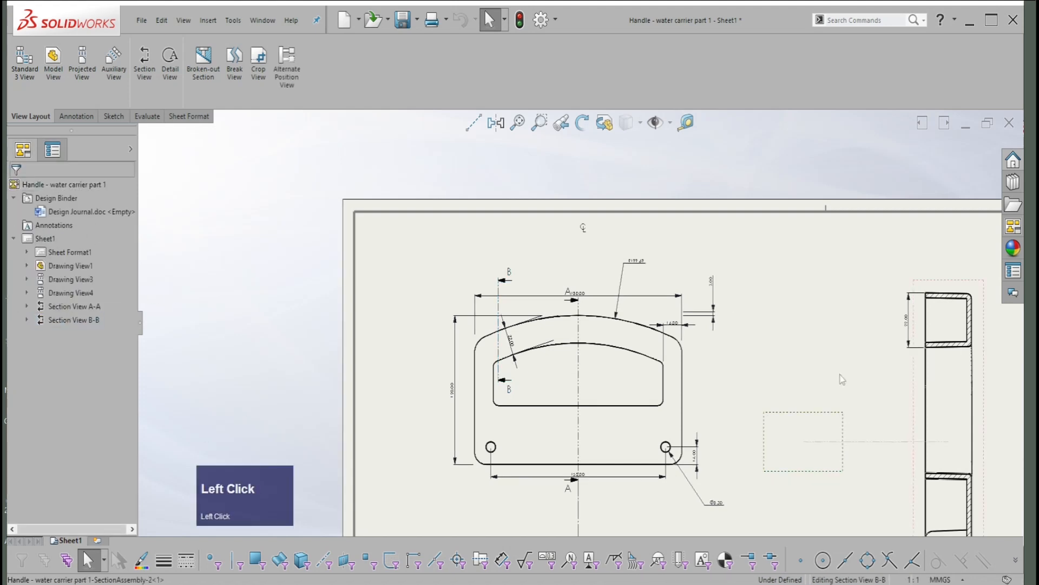
- Move section view B-B slightly toward the front view and open its view options
{"action": "left_click_drag", "start_coordinate": [839, 441], "coordinate": [830, 444]}
{"action": "right_click", "coordinate": [833, 442]}
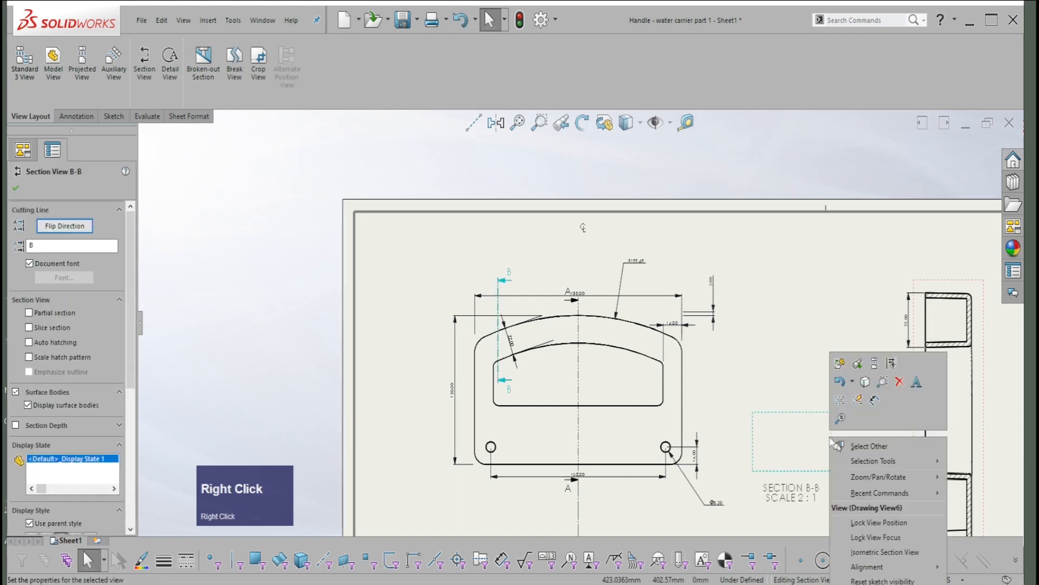
- Delete Section View B-B from the sheet while keeping its section sketch
{"action": "left_click", "coordinate": [787, 424]}
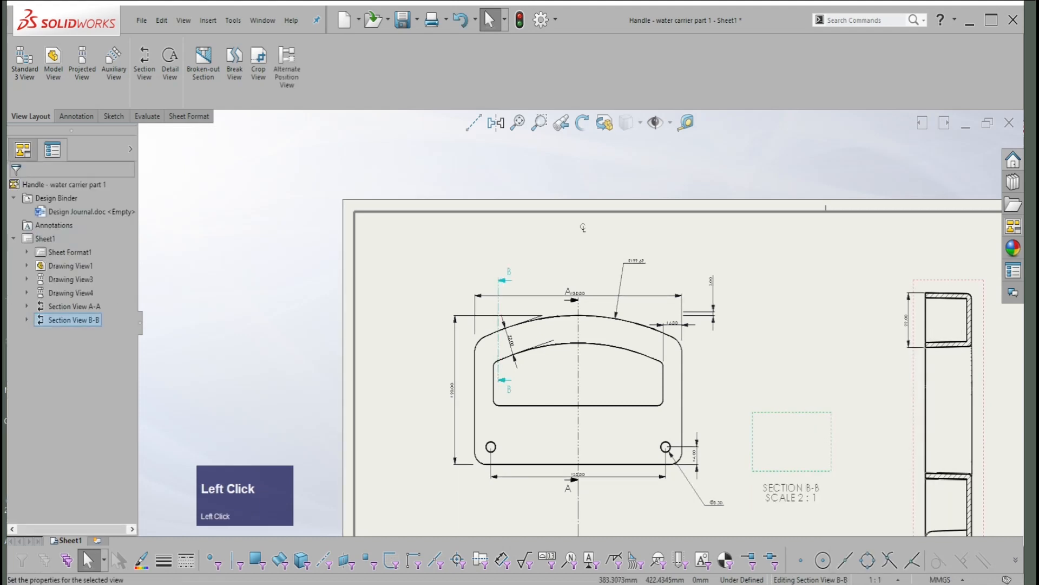
{"action": "key", "text": "Delete"}
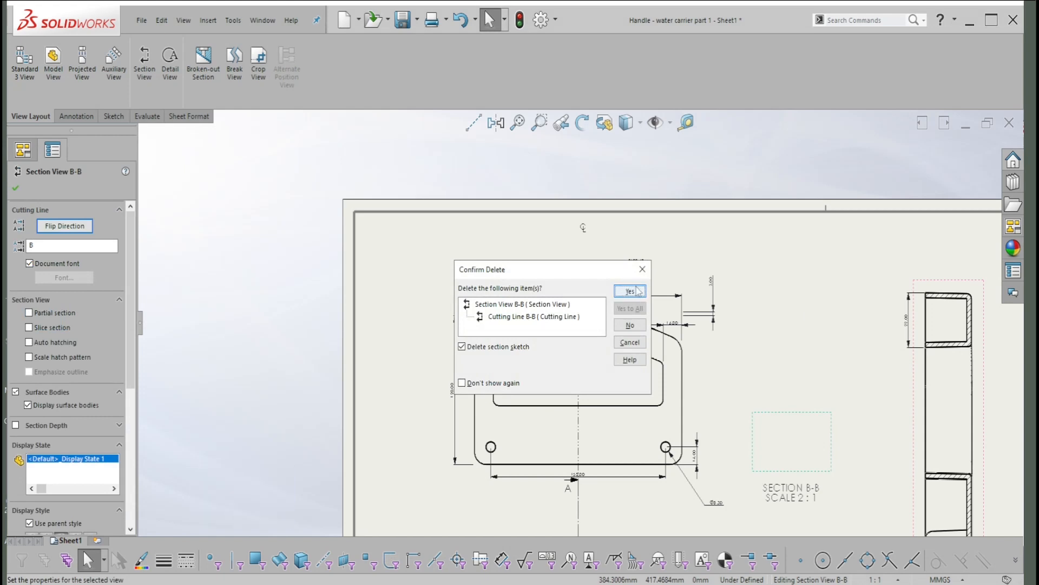
{"action": "left_click", "coordinate": [462, 346]}
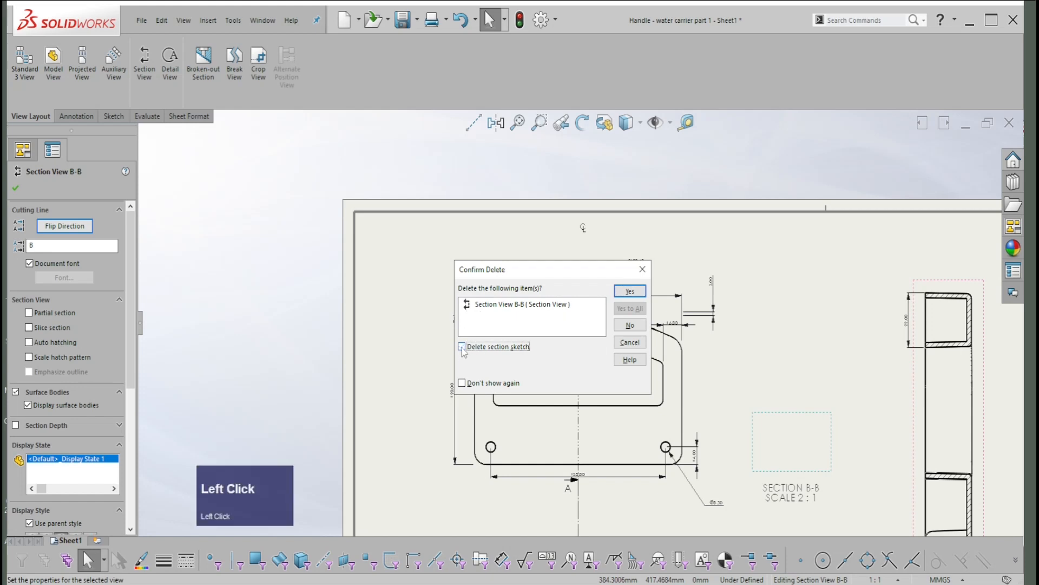
{"action": "left_click", "coordinate": [629, 292]}
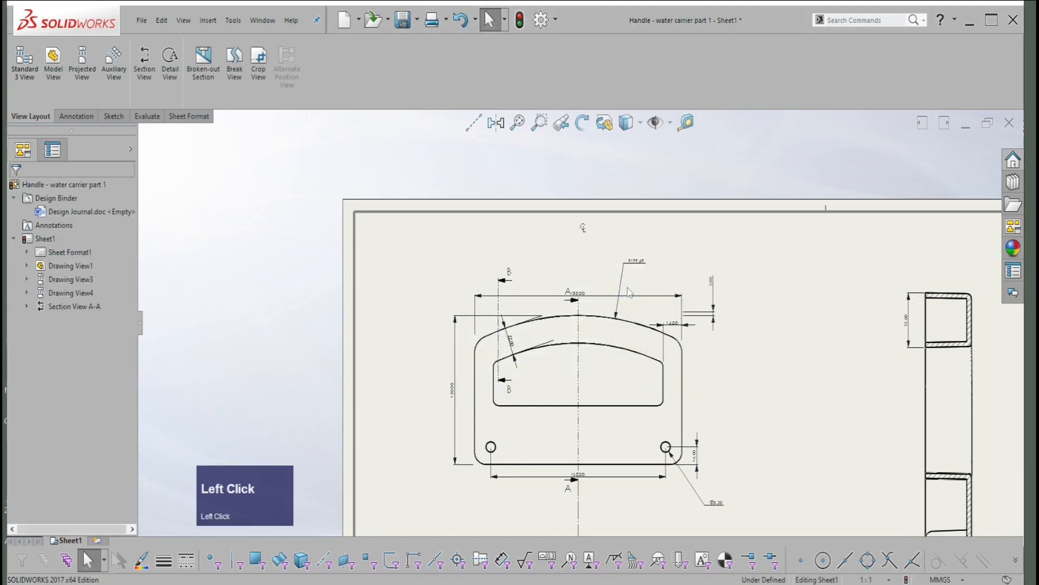
- Delete the leftover cutting line B-B from the front view without deleting its section sketch
{"action": "scroll", "coordinate": [533, 279], "scroll_direction": "up", "scroll_amount": 2}
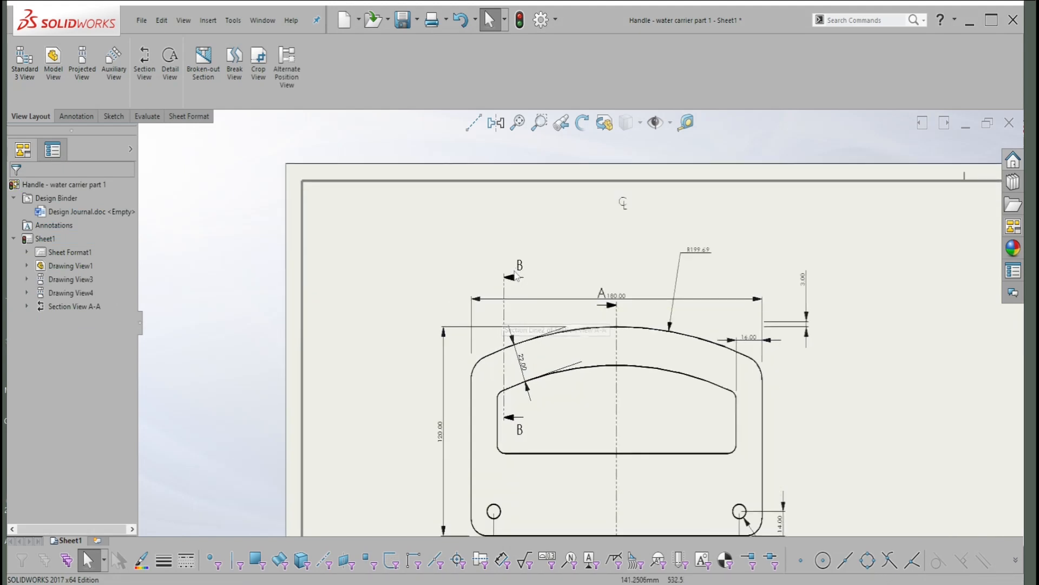
{"action": "left_click", "coordinate": [517, 282]}
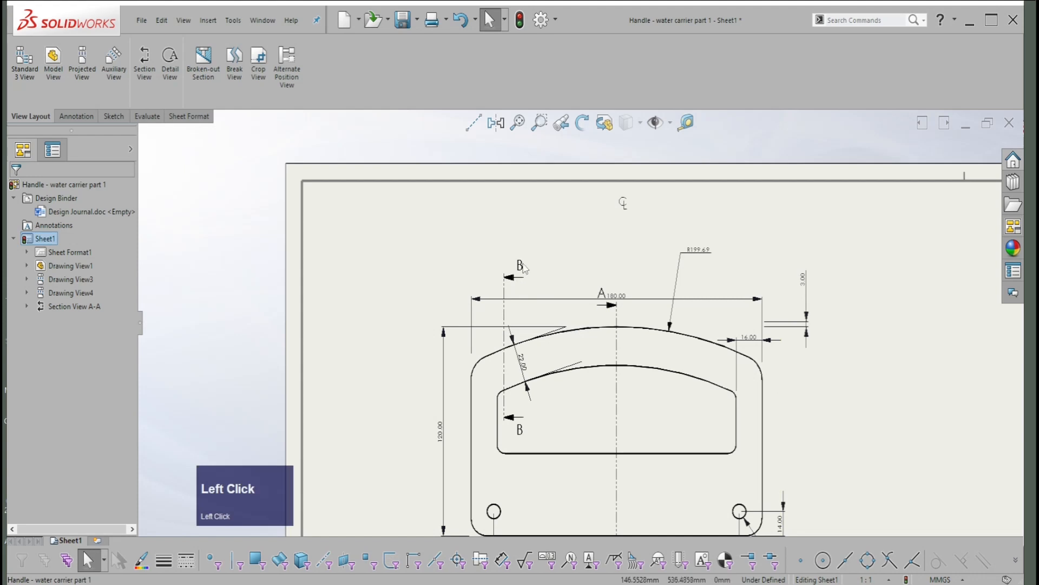
{"action": "left_click", "coordinate": [506, 287]}
{"action": "key", "text": "Delete"}
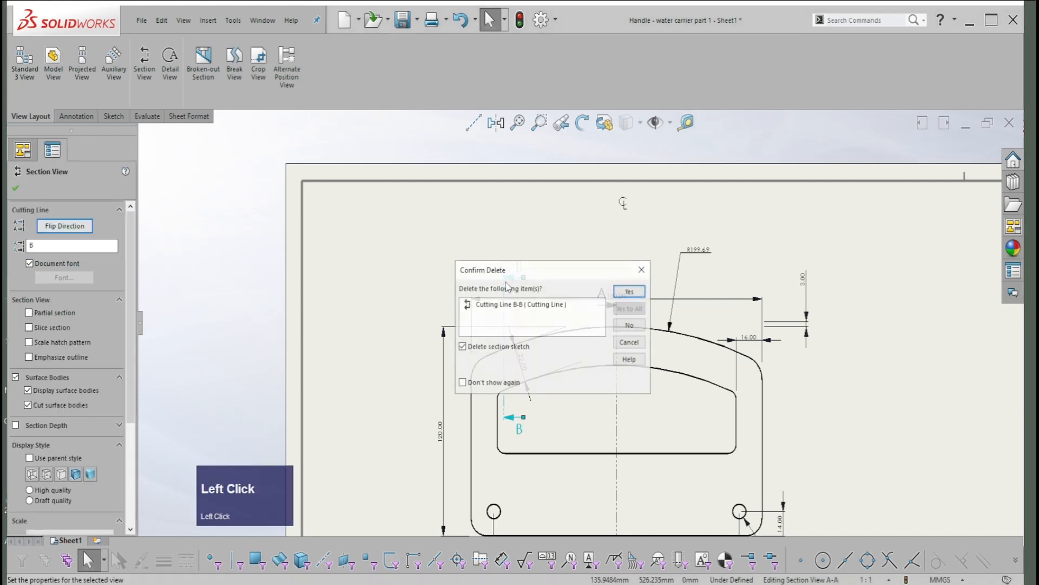
{"action": "left_click", "coordinate": [462, 347]}
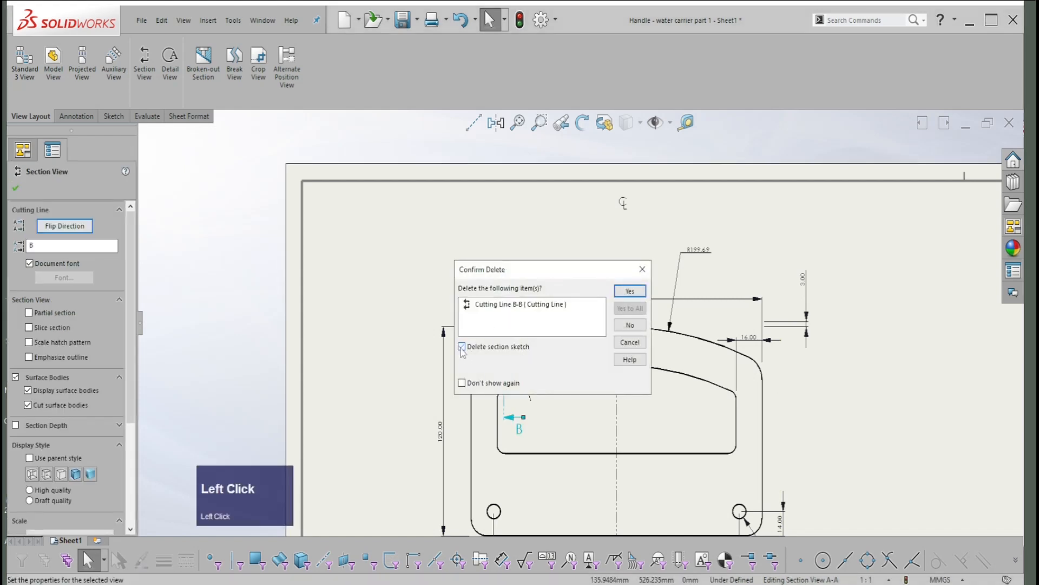
{"action": "left_click", "coordinate": [626, 292]}
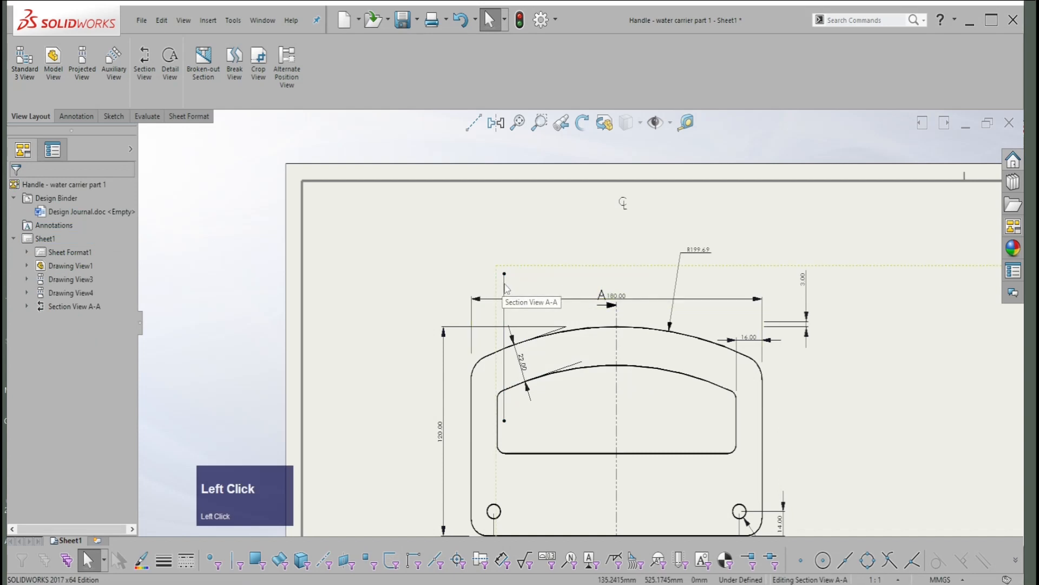
- Stretch the remaining vertical section line to about 44.6 mm and shift it slightly toward the handle's centre
{"action": "left_click", "coordinate": [504, 290]}
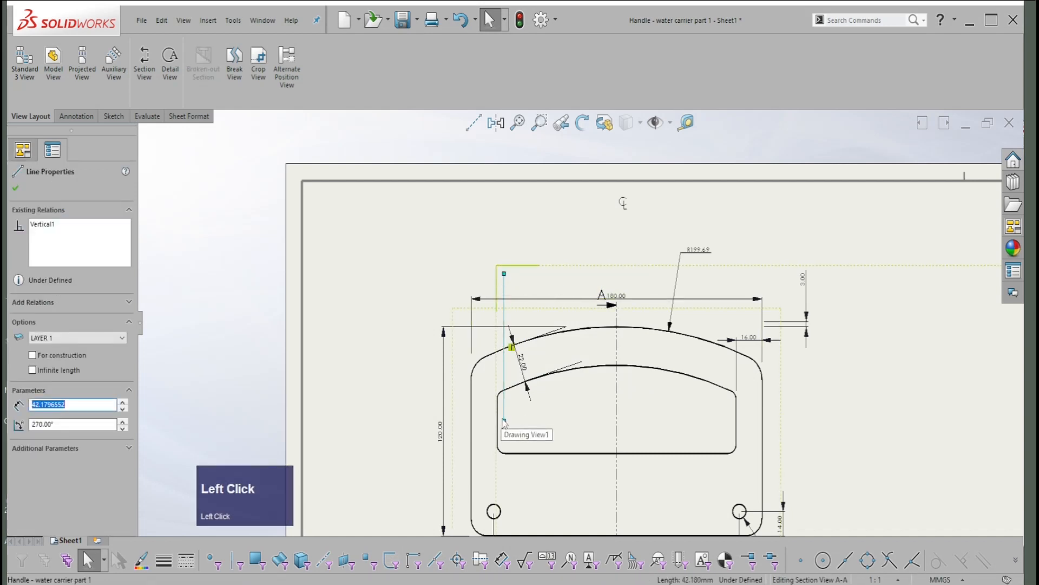
{"action": "left_click", "coordinate": [504, 421]}
{"action": "left_click_drag", "start_coordinate": [504, 422], "coordinate": [513, 428]}
{"action": "left_click", "coordinate": [527, 290]}
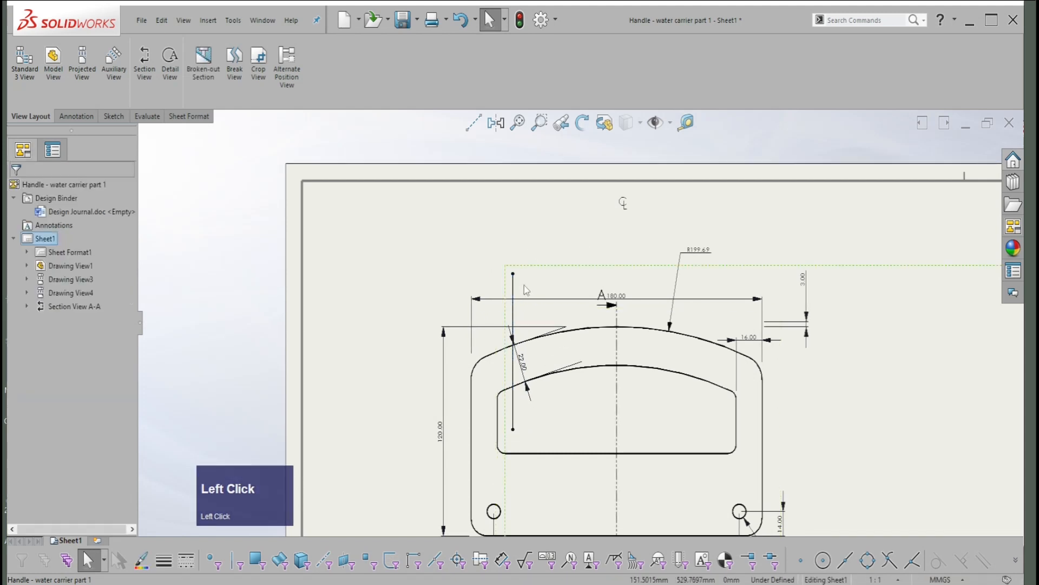
- Create Section View B-B from the vertical line and place it between the front view and Section A-A
{"action": "left_click", "coordinate": [515, 294]}
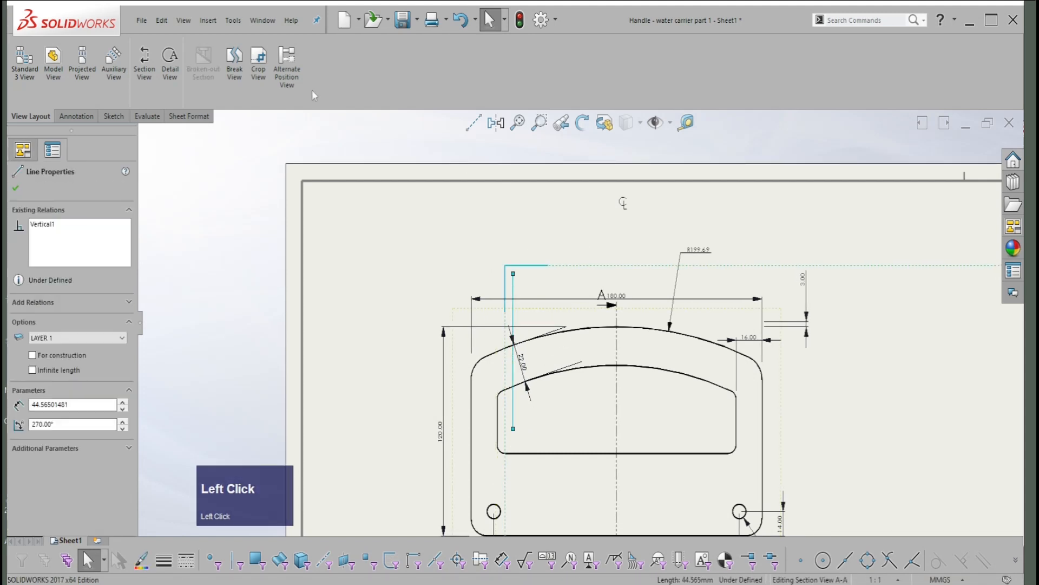
{"action": "left_click", "coordinate": [144, 61]}
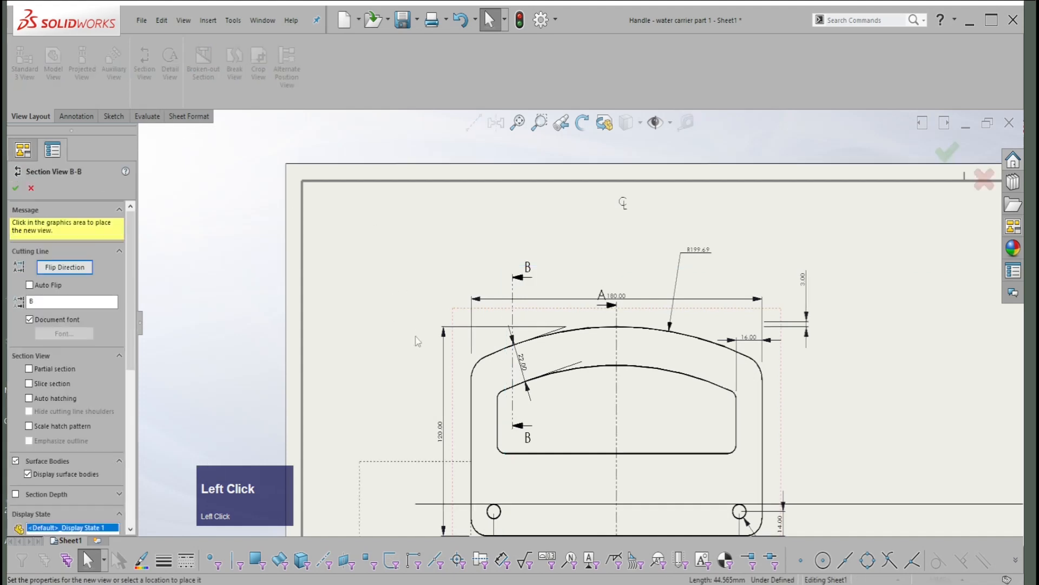
{"action": "scroll", "coordinate": [411, 357], "scroll_direction": "down", "scroll_amount": 5}
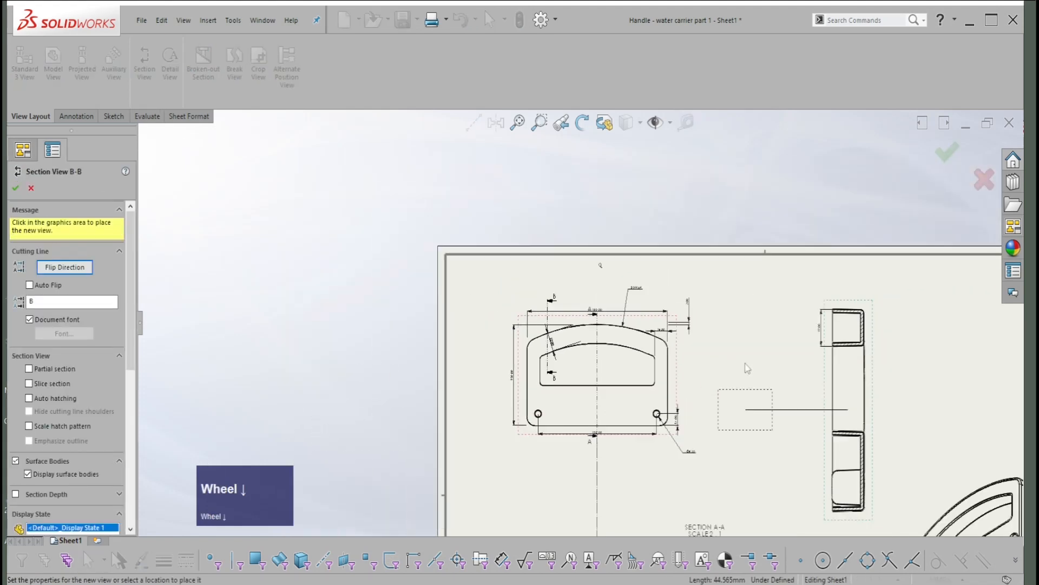
{"action": "scroll", "coordinate": [758, 393], "scroll_direction": "up", "scroll_amount": 2}
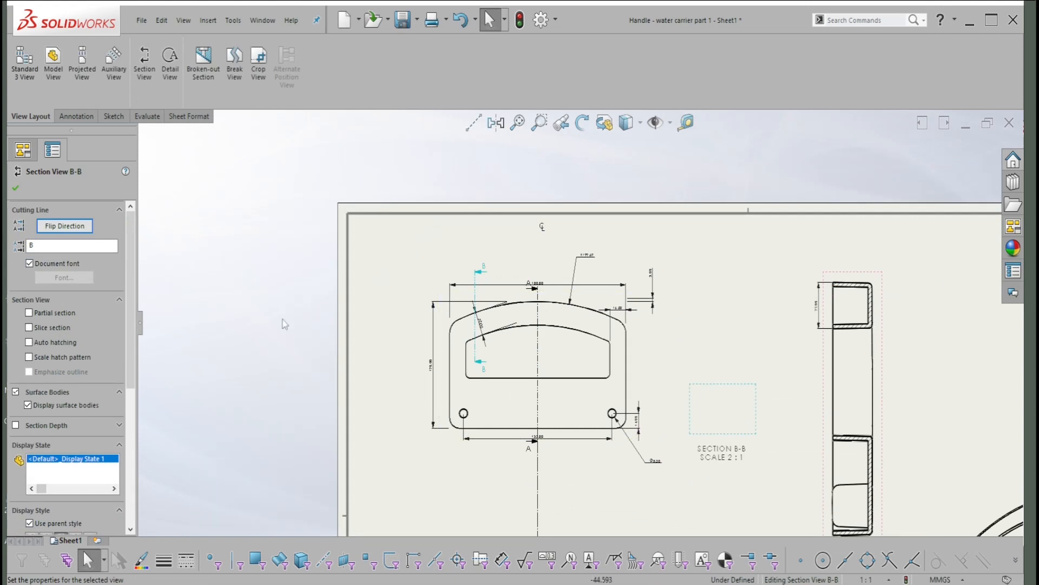
- Flip the viewing direction of Section View B-B's cutting line
{"action": "left_click", "coordinate": [58, 227]}
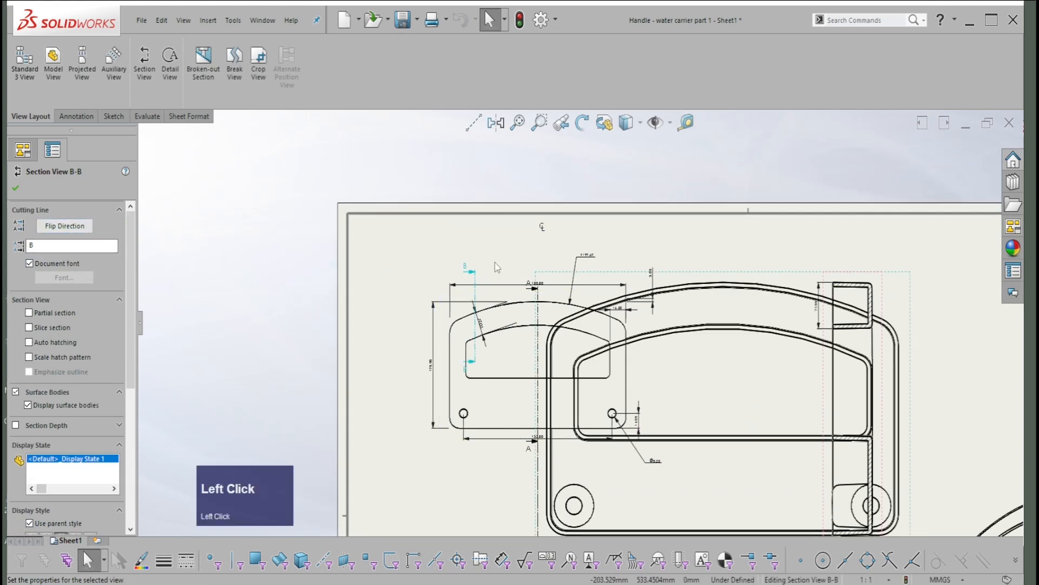
{"action": "scroll", "coordinate": [580, 293], "scroll_direction": "down", "scroll_amount": 3}
{"action": "scroll", "coordinate": [828, 319], "scroll_direction": "up", "scroll_amount": 1}
- Try moving Section View B-B on the sheet, then undo the move
{"action": "left_click", "coordinate": [818, 363]}
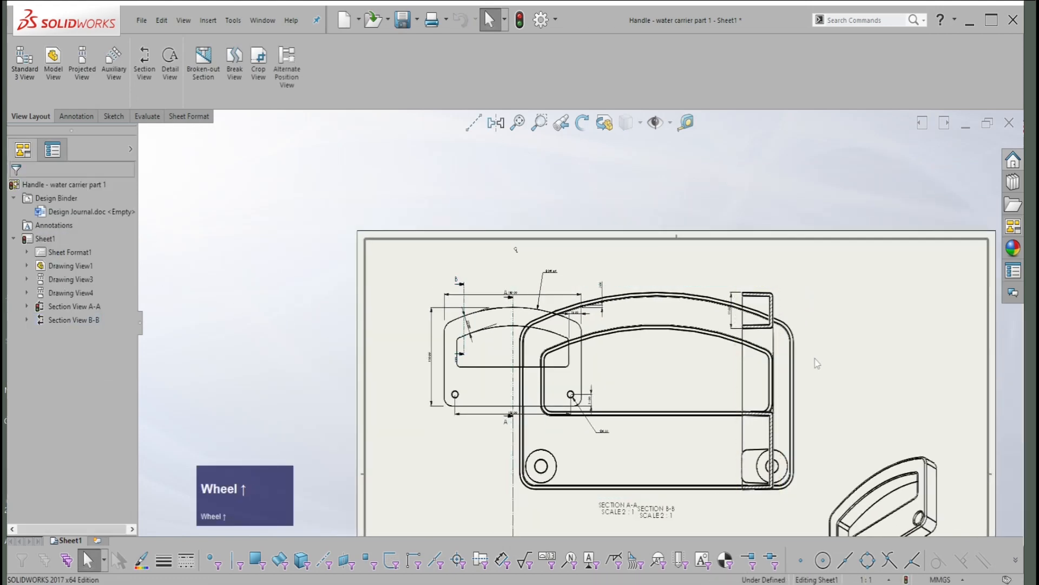
{"action": "left_click", "coordinate": [810, 374]}
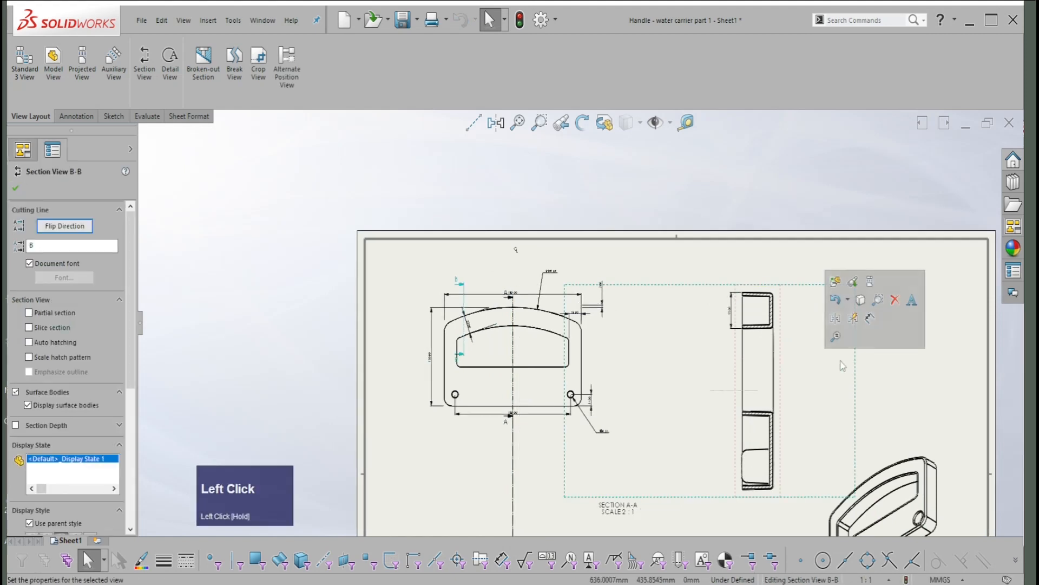
{"action": "scroll", "coordinate": [842, 357], "scroll_direction": "down", "scroll_amount": 2}
{"action": "key", "text": "ctrl+z"}
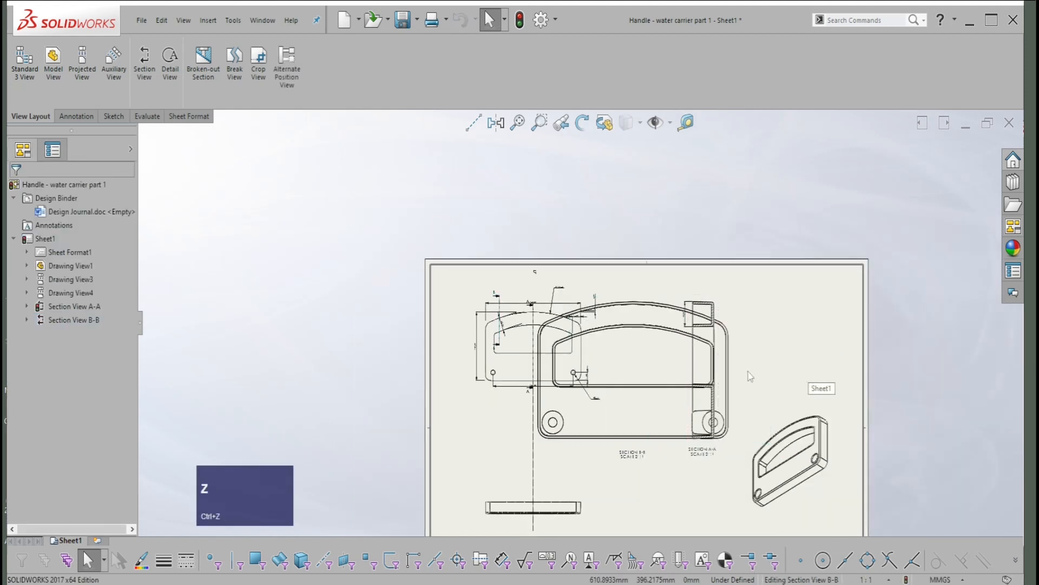
{"action": "scroll", "coordinate": [736, 375], "scroll_direction": "up", "scroll_amount": 2}
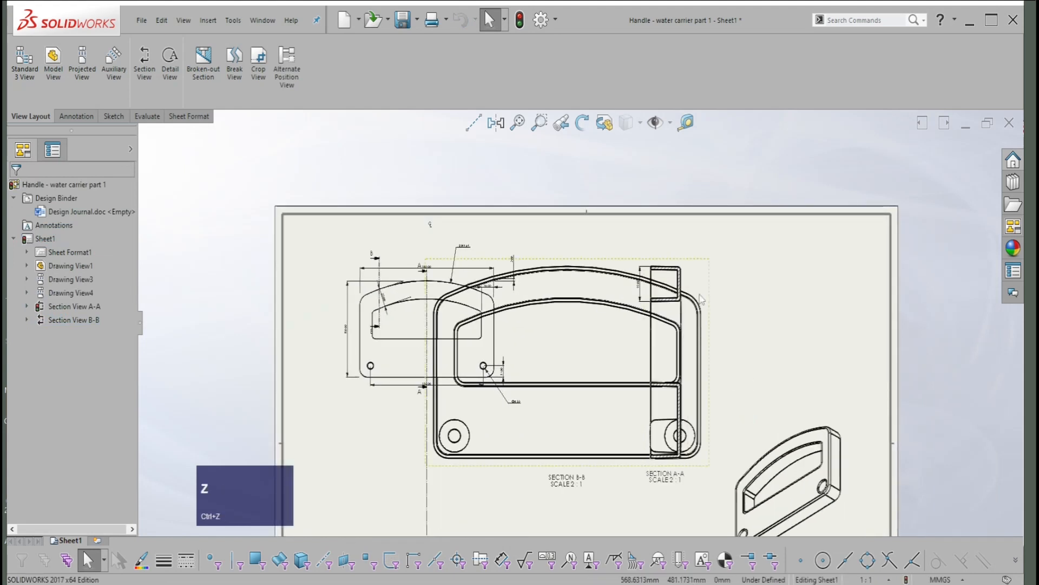
- Save the modified part and drawing, storing the drawing as Handle - water carrier part 1.SLDDRW in the Sheetviews folder, and rebuild it
{"action": "scroll", "coordinate": [672, 322], "scroll_direction": "down", "scroll_amount": 2}
{"action": "key", "text": "ctrl+s"}
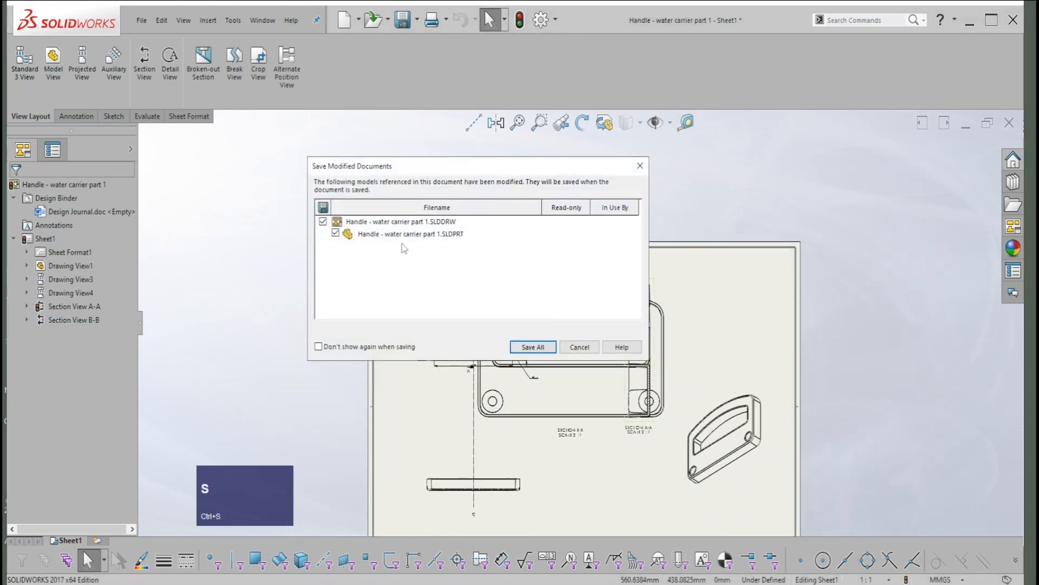
{"action": "left_click", "coordinate": [531, 347]}
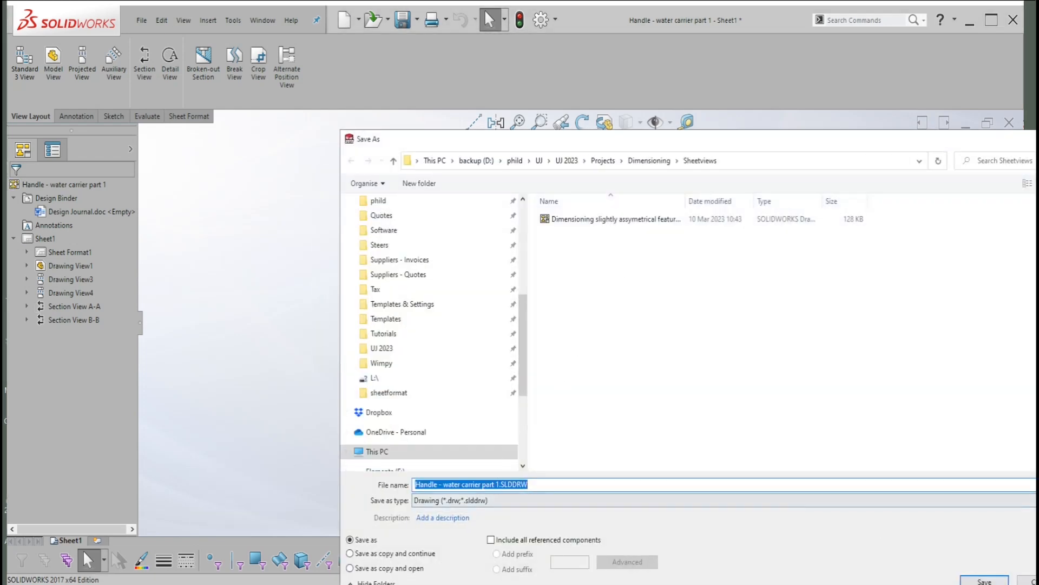
{"action": "left_click", "coordinate": [984, 580]}
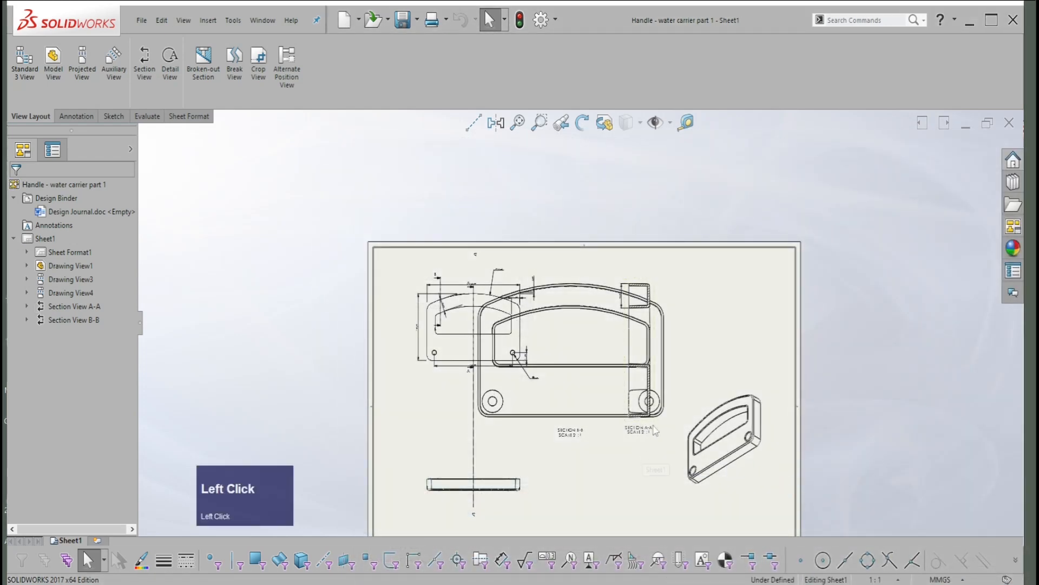
{"action": "left_click", "coordinate": [522, 20]}
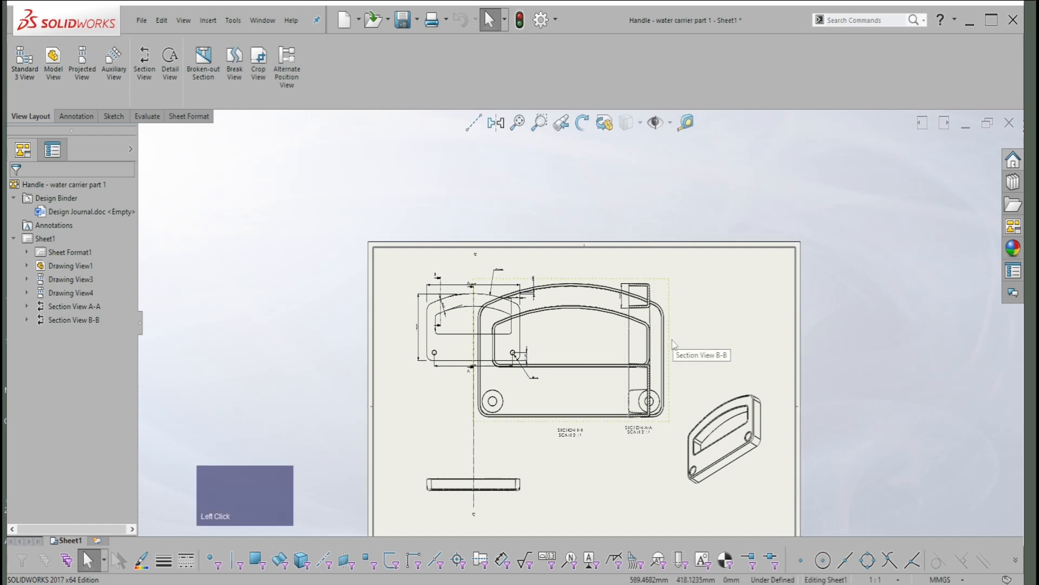
- Move Section View B-B off the sheet and delete it together with its cutting line and sketch
{"action": "left_click_drag", "start_coordinate": [673, 343], "coordinate": [957, 338]}
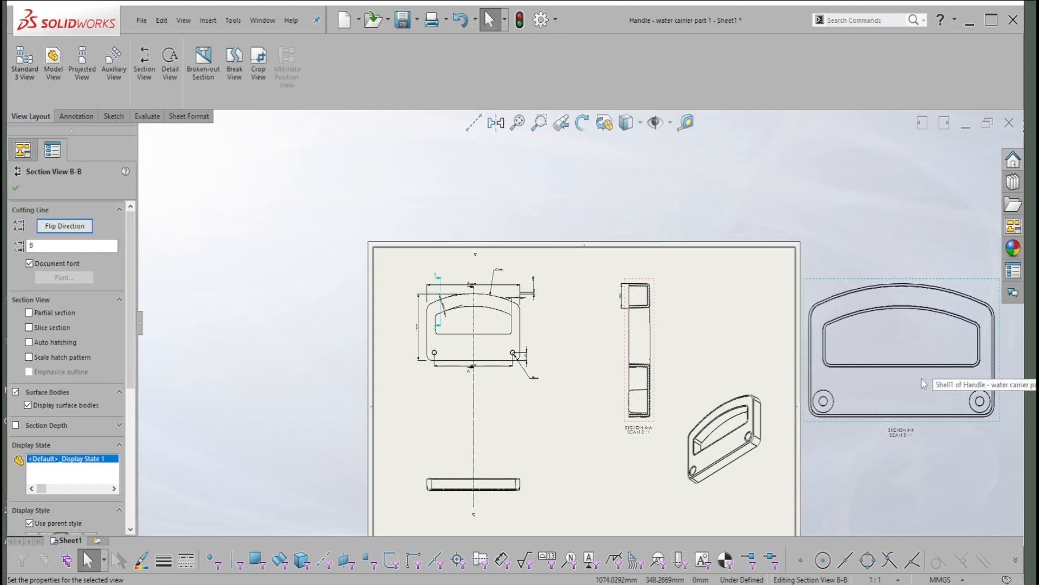
{"action": "key", "text": "Delete"}
{"action": "left_click", "coordinate": [630, 291]}
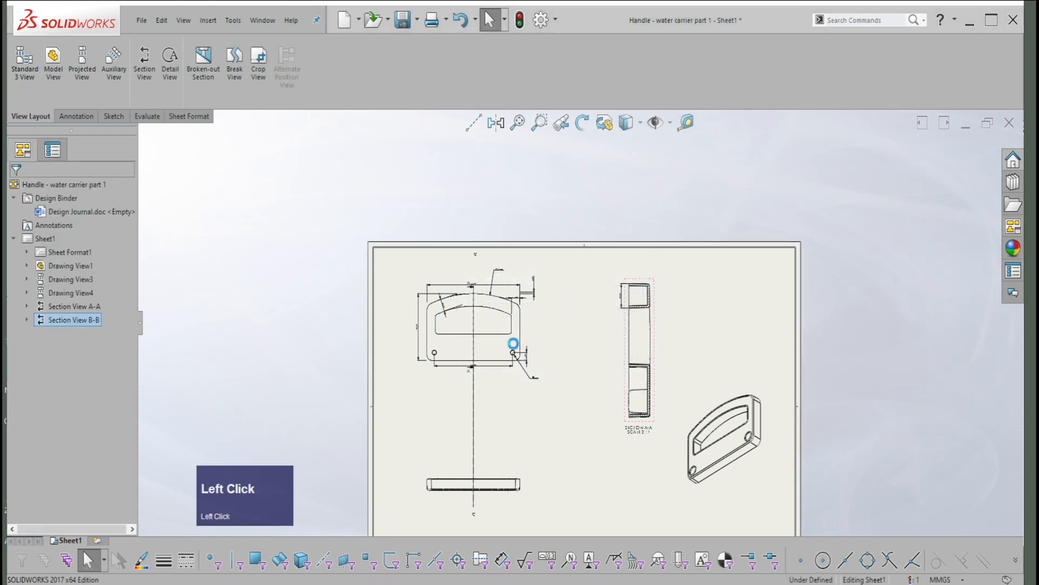
- Sketch a vertical line about 94.5 mm long through the front view's upper rail, near the left end of the grip opening
{"action": "scroll", "coordinate": [461, 321], "scroll_direction": "up", "scroll_amount": 5}
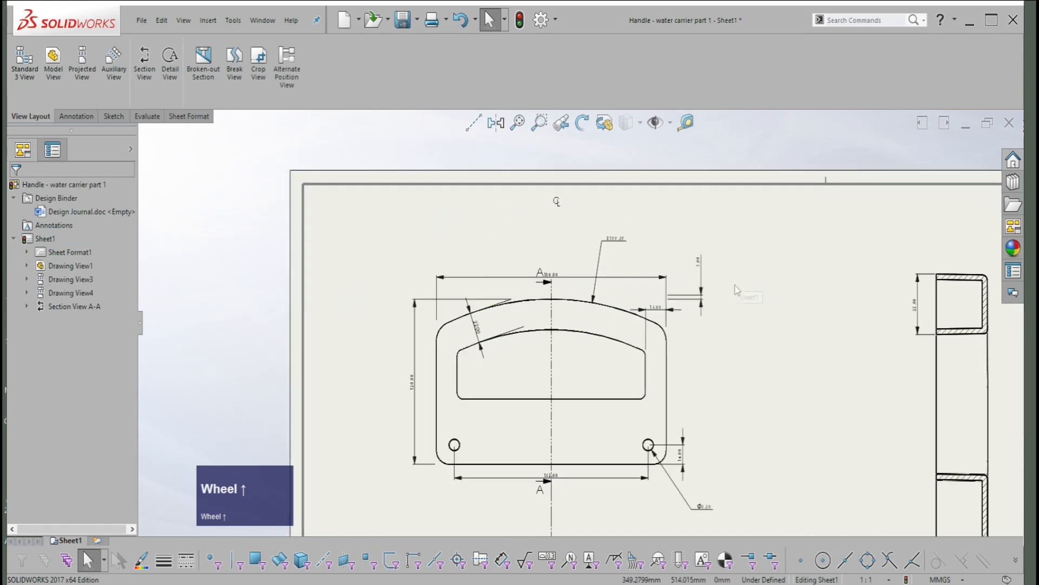
{"action": "right_click_drag", "start_coordinate": [758, 259], "coordinate": [866, 247]}
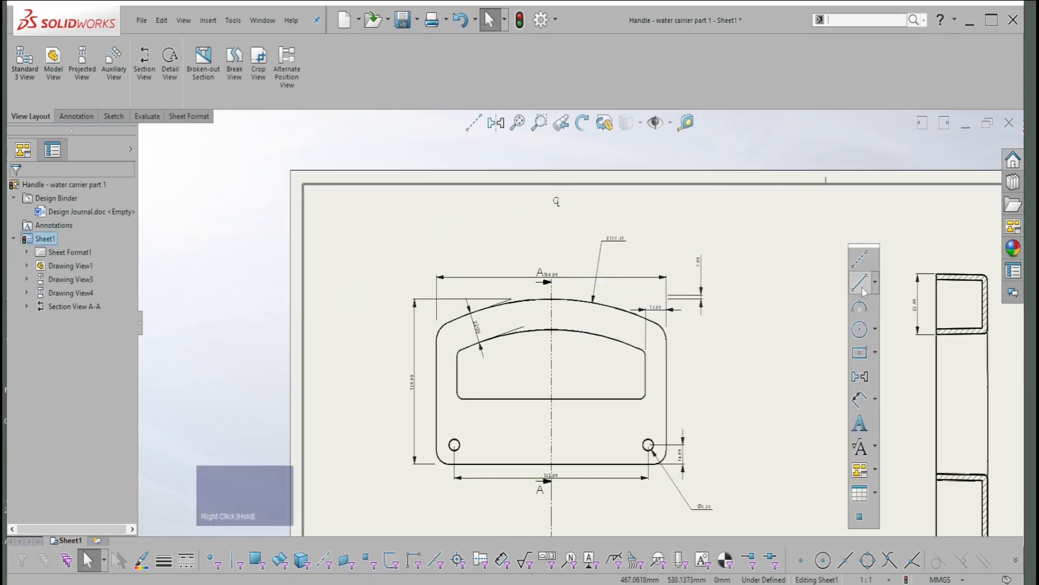
{"action": "left_click", "coordinate": [861, 282]}
{"action": "left_click", "coordinate": [470, 246]}
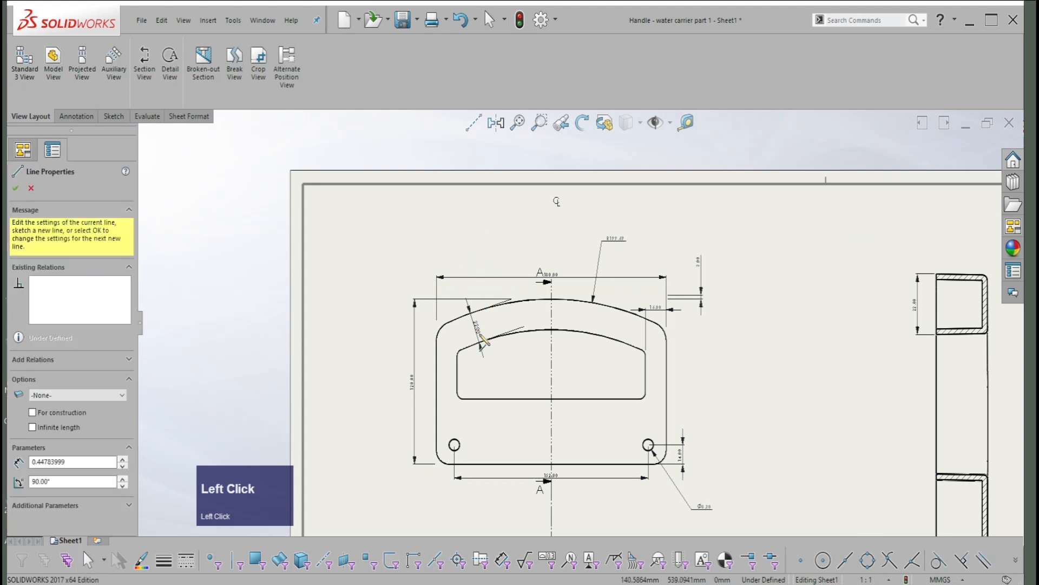
{"action": "left_click", "coordinate": [470, 376]}
{"action": "key", "text": "Escape"}
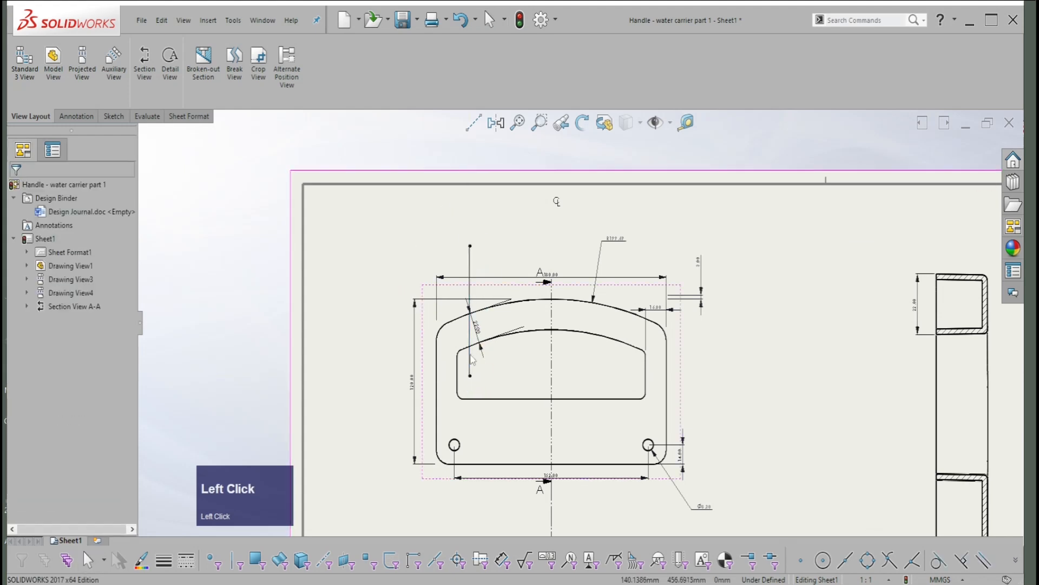
- Create partial Section View B-B from the new vertical line and place it between the front view and Section A-A
{"action": "scroll", "coordinate": [439, 299], "scroll_direction": "up", "scroll_amount": 1}
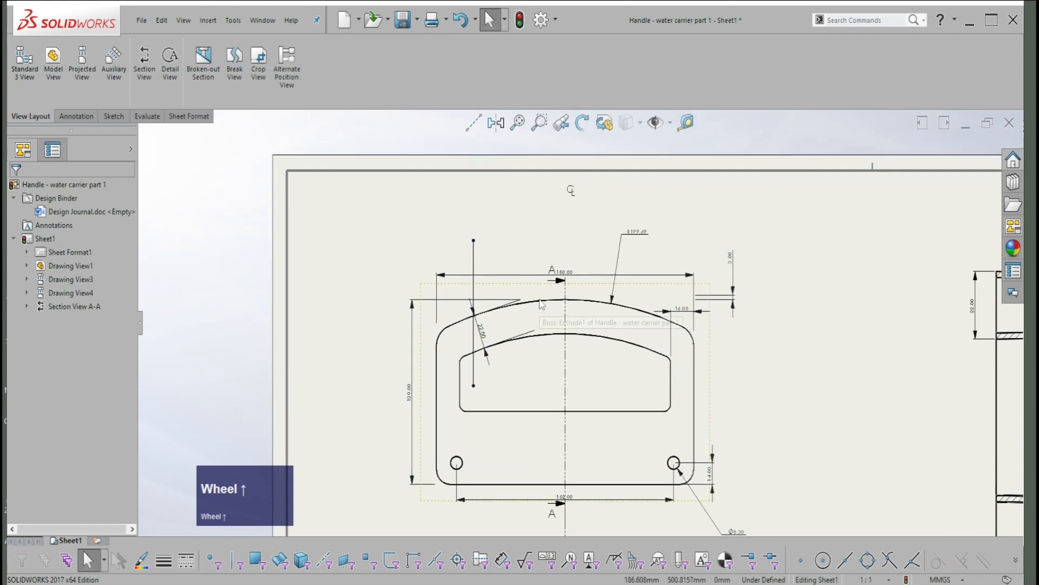
{"action": "left_click", "coordinate": [474, 253]}
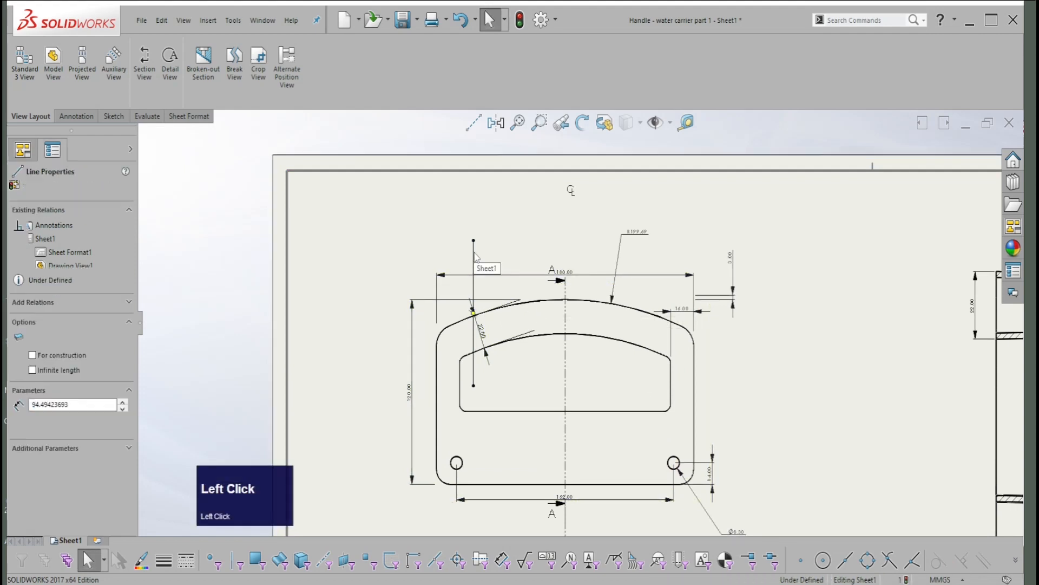
{"action": "left_click", "coordinate": [145, 72]}
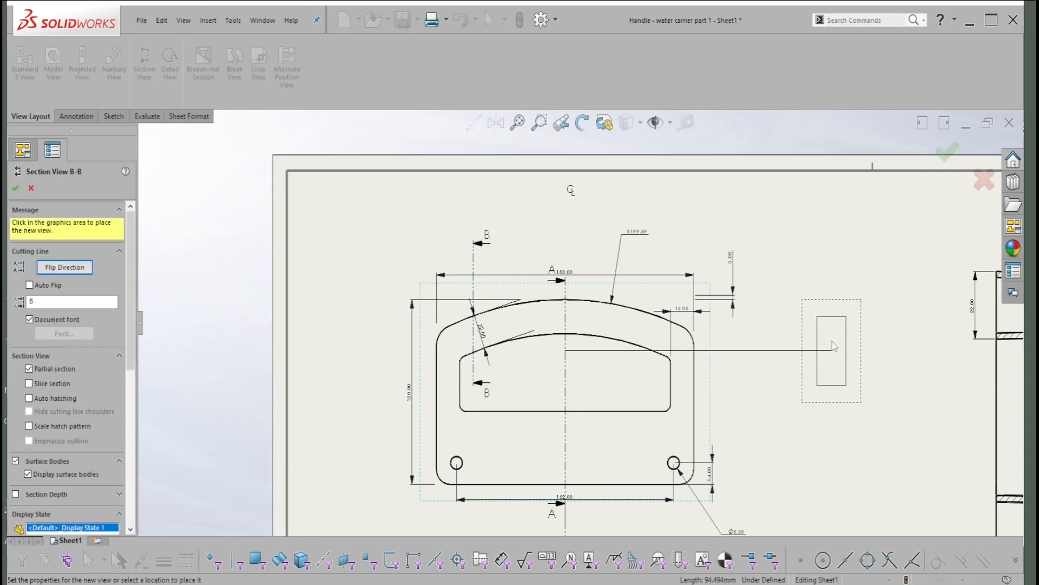
{"action": "left_click", "coordinate": [833, 346]}
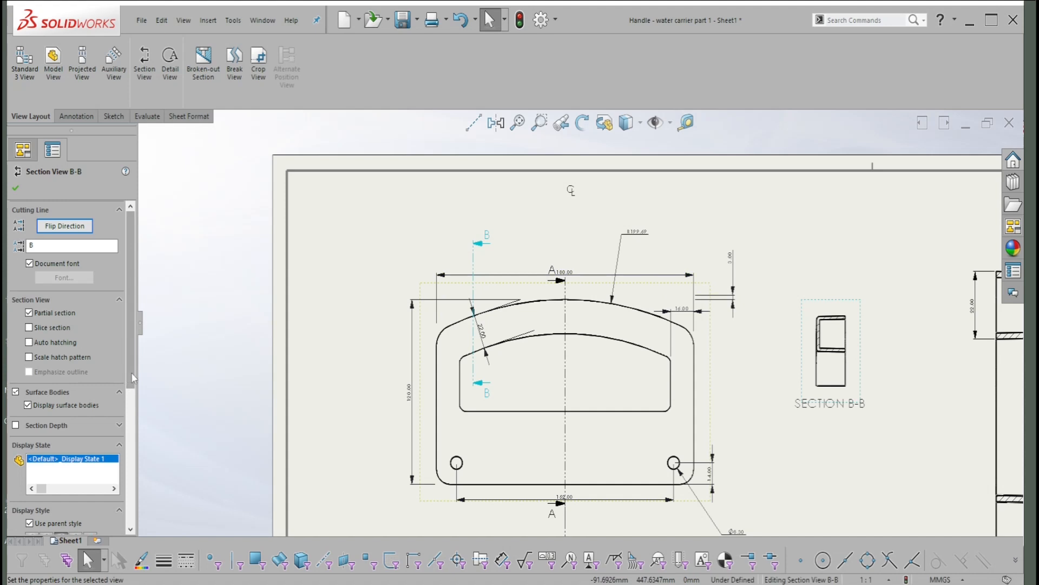
- Set Section View B-B to a custom scale of 2:1 and accept its properties
{"action": "left_click_drag", "start_coordinate": [132, 377], "coordinate": [113, 480]}
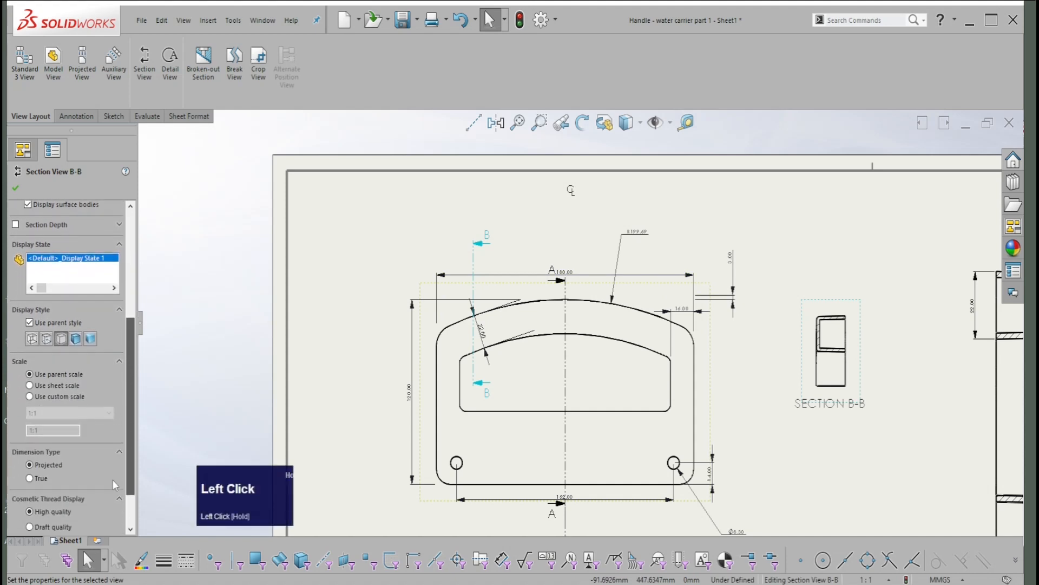
{"action": "left_click", "coordinate": [30, 396]}
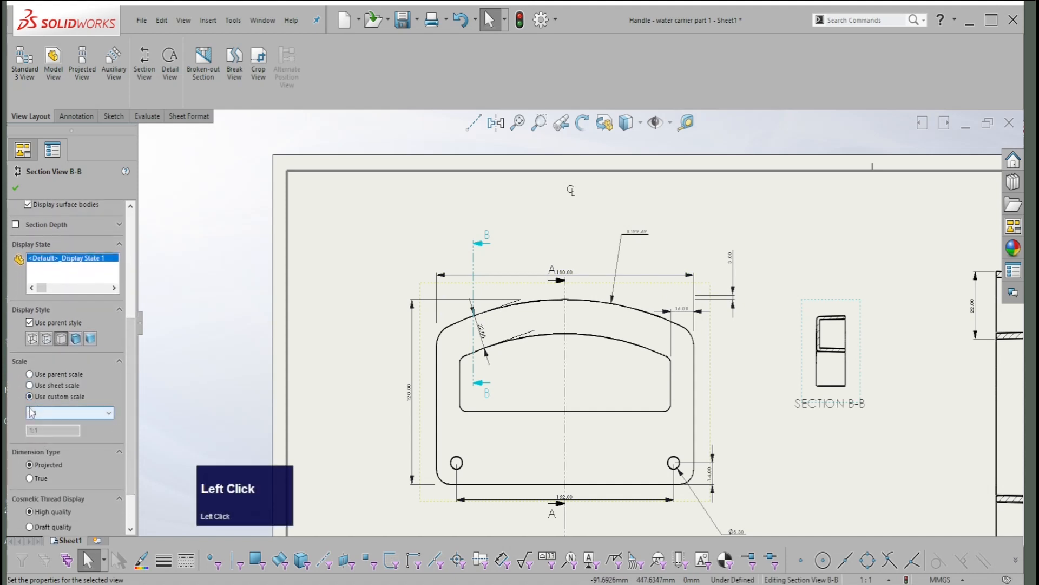
{"action": "left_click", "coordinate": [33, 413]}
{"action": "left_click", "coordinate": [31, 491]}
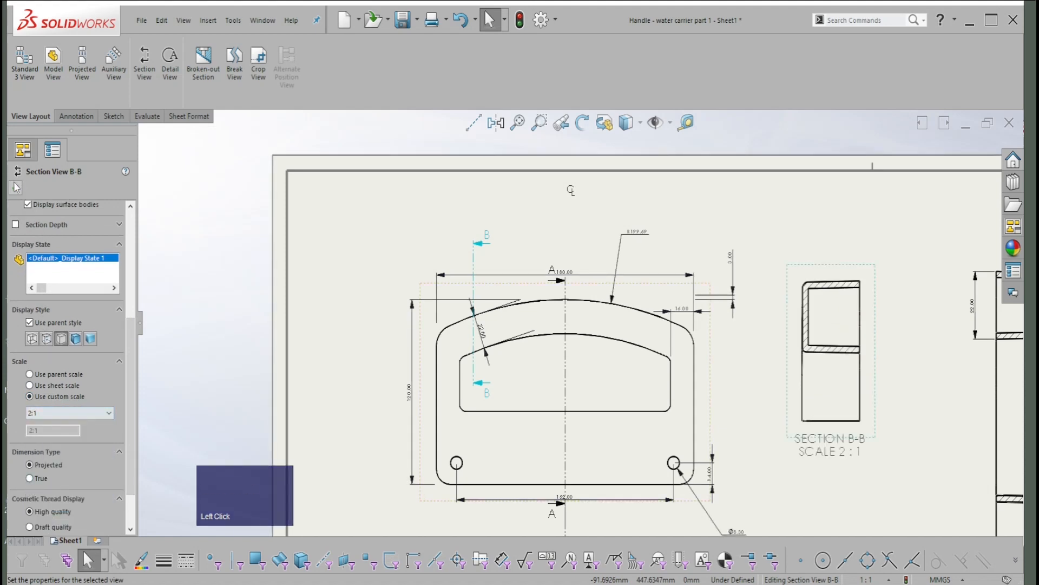
{"action": "left_click", "coordinate": [780, 339]}
- Break the alignment of Section View B-B with the front view and move it slightly upward
{"action": "scroll", "coordinate": [780, 340], "scroll_direction": "up", "scroll_amount": 2}
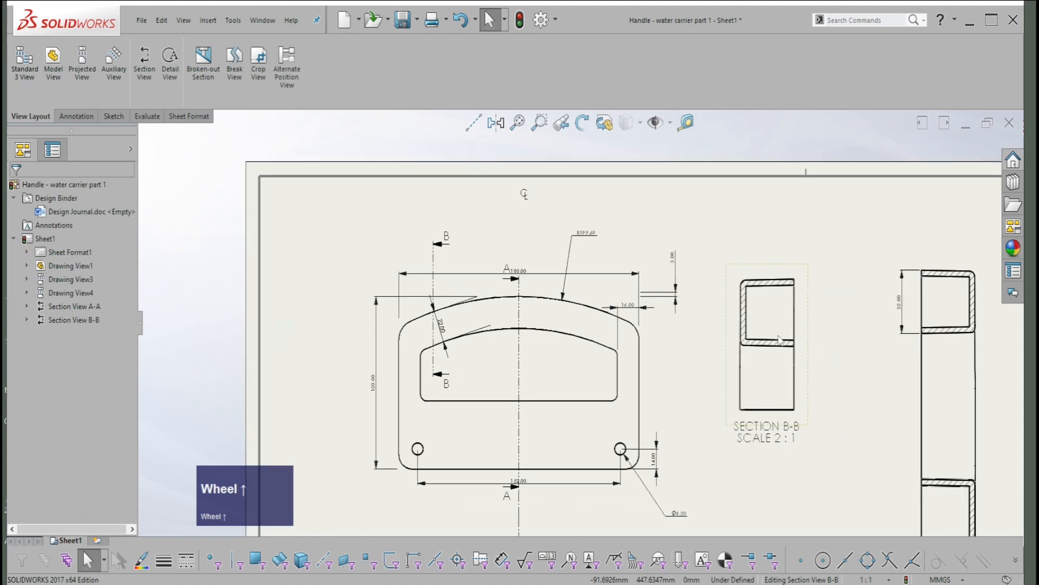
{"action": "left_click", "coordinate": [809, 348]}
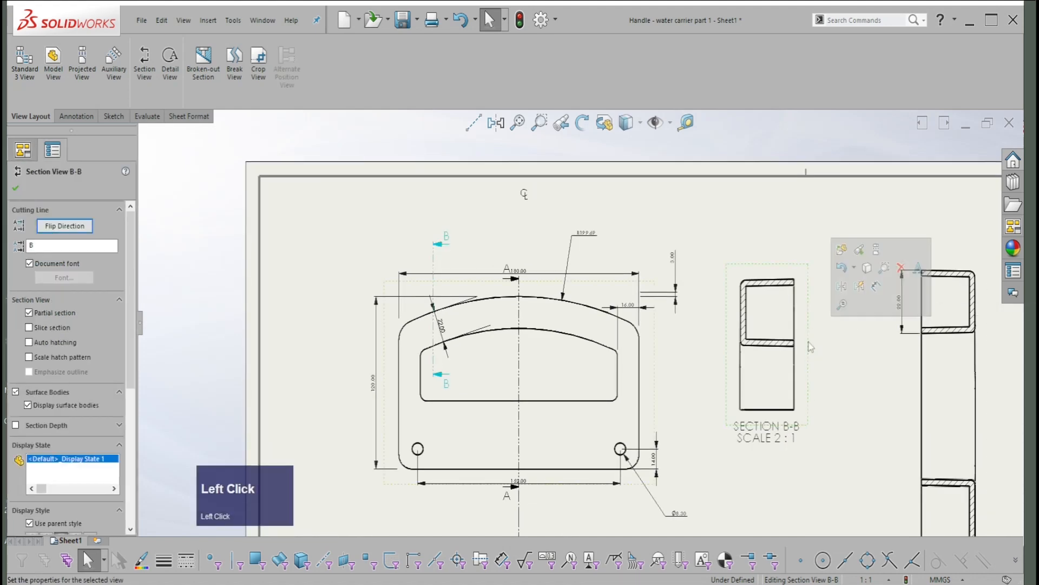
{"action": "right_click", "coordinate": [810, 347]}
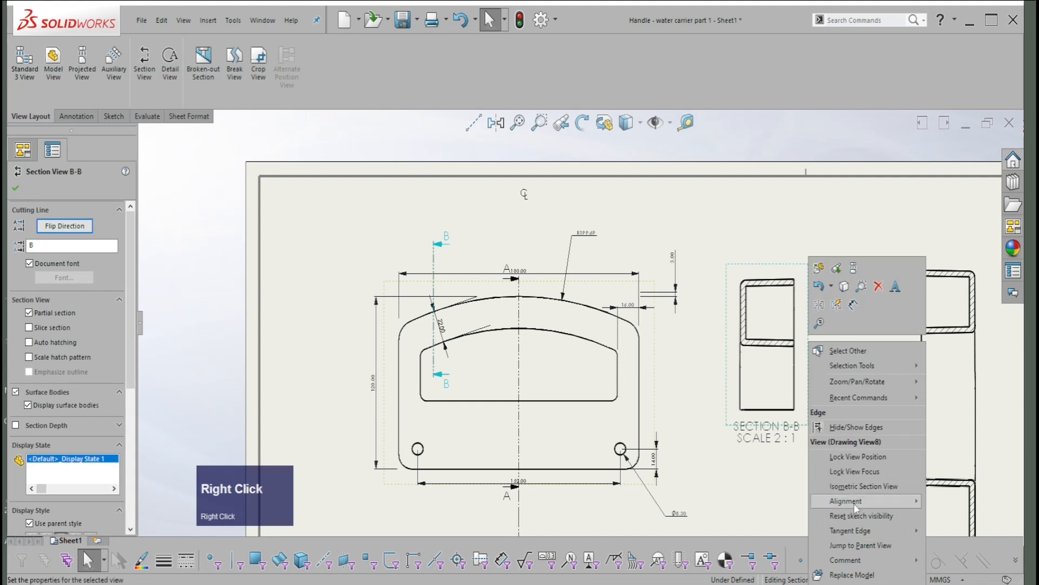
{"action": "mouse_move", "coordinate": [855, 502]}
{"action": "left_click", "coordinate": [967, 501]}
{"action": "scroll", "coordinate": [801, 374], "scroll_direction": "up", "scroll_amount": 2}
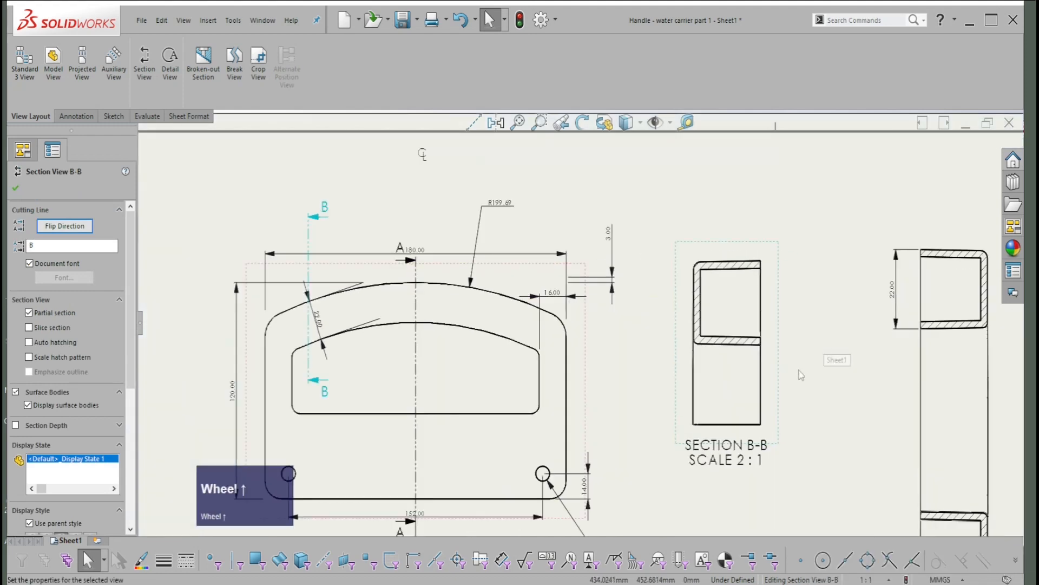
{"action": "left_click_drag", "start_coordinate": [783, 391], "coordinate": [784, 374]}
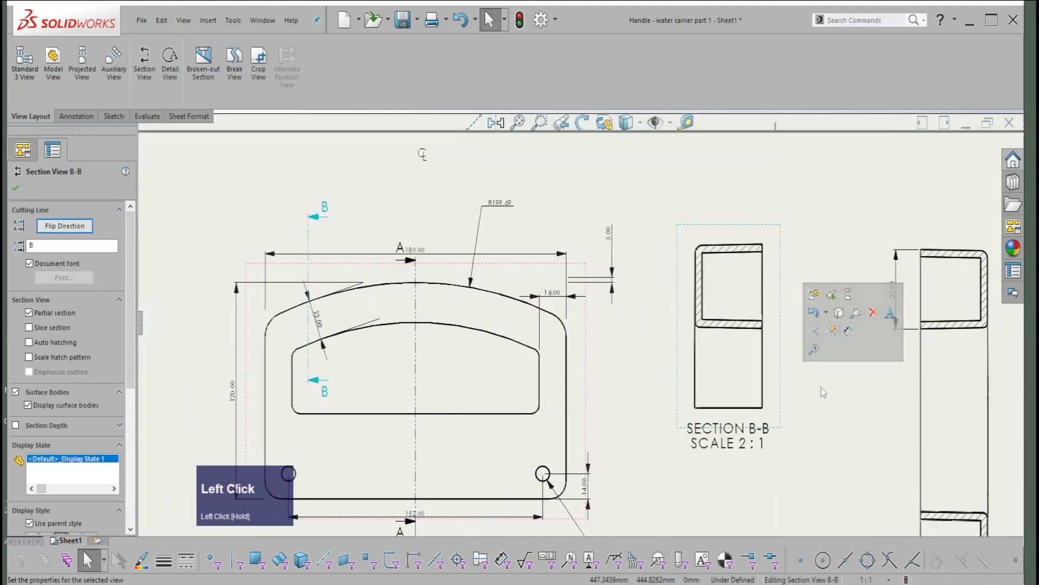
- Dimension the outer height of the rail profile along its open side in Section B-B
{"action": "right_click_drag", "start_coordinate": [823, 365], "coordinate": [823, 346]}
{"action": "left_click", "coordinate": [762, 323]}
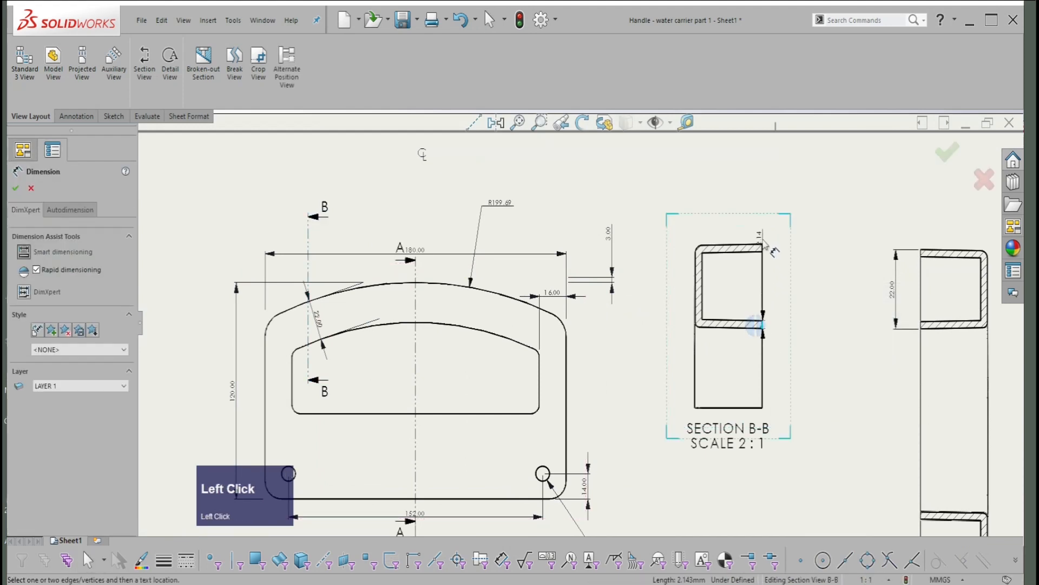
{"action": "key", "text": "Escape"}
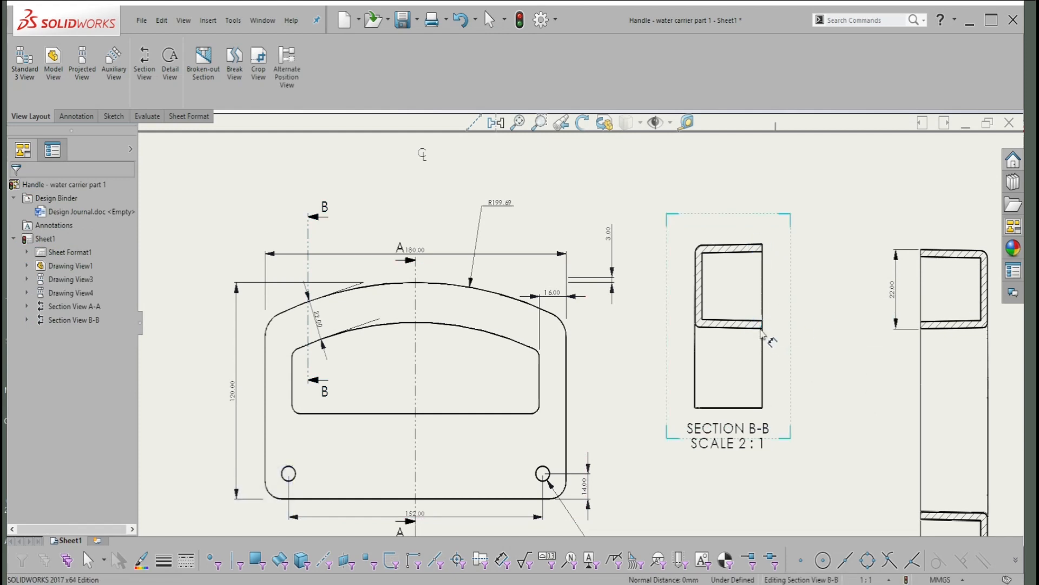
{"action": "left_click", "coordinate": [763, 328]}
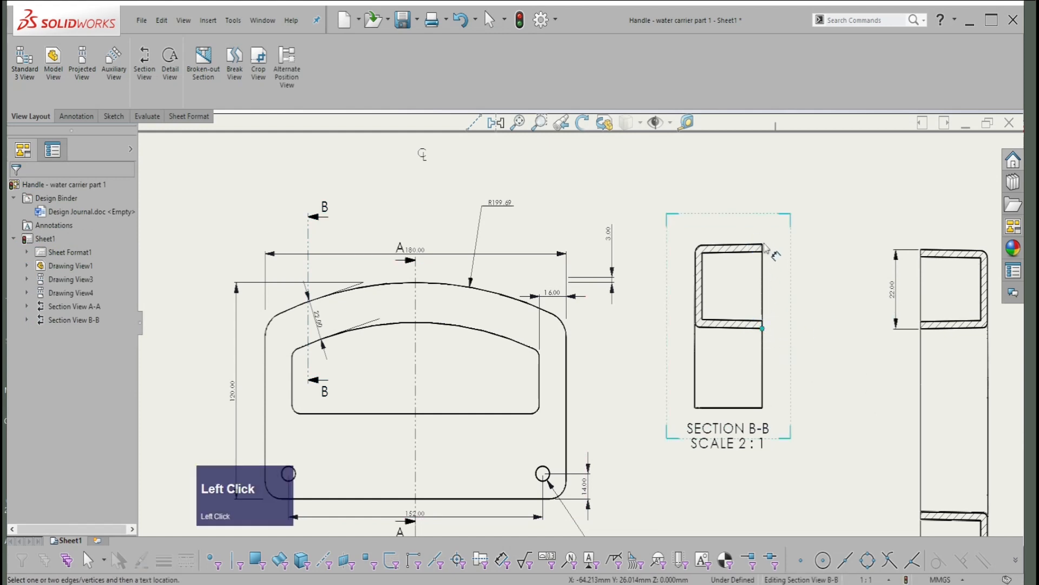
{"action": "left_click", "coordinate": [763, 244]}
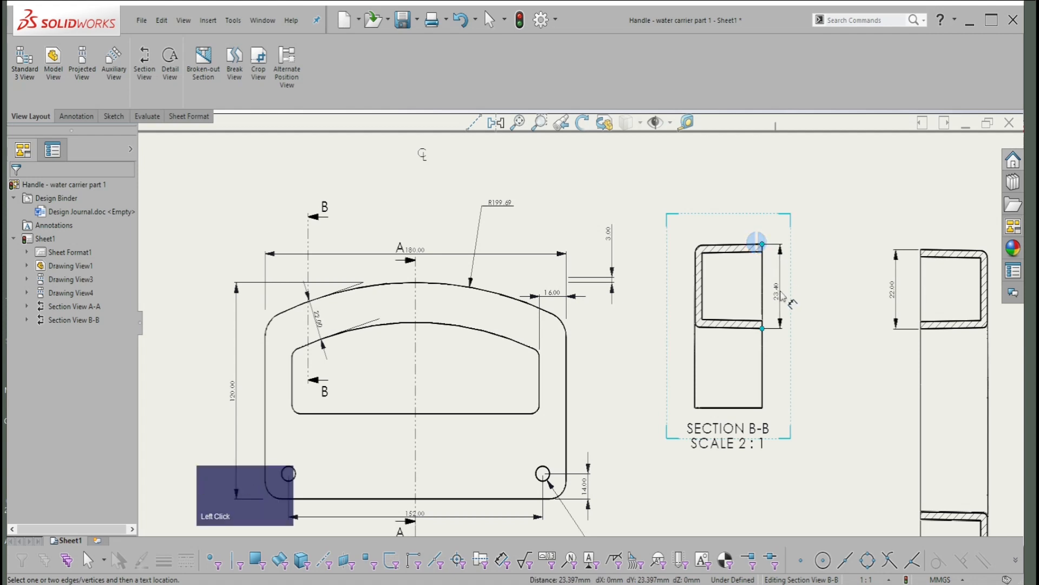
{"action": "left_click", "coordinate": [783, 295]}
{"action": "scroll", "coordinate": [796, 309], "scroll_direction": "up", "scroll_amount": 2}
{"action": "key", "text": "Escape"}
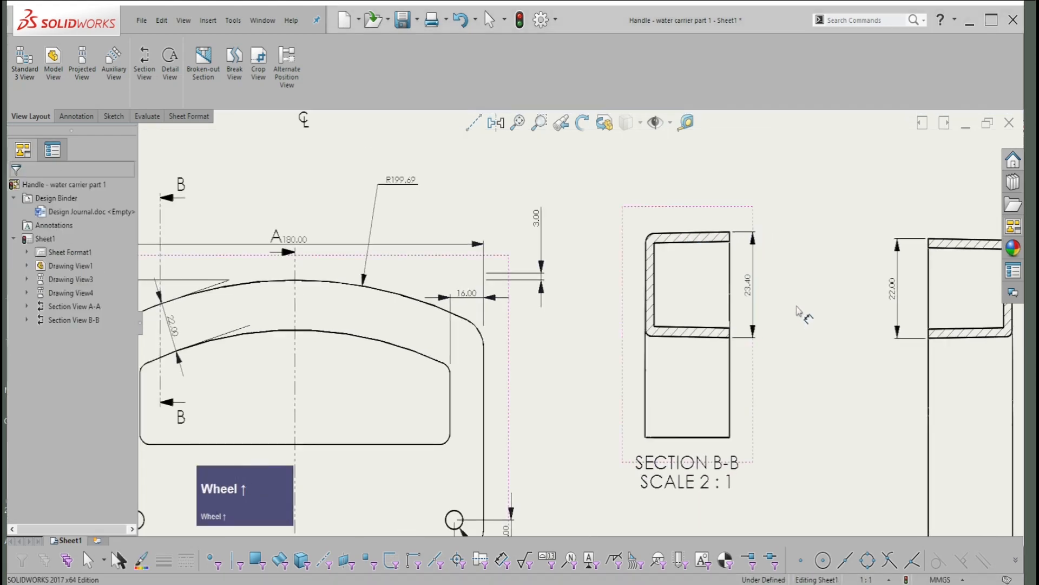
{"action": "key", "text": "Escape"}
- Move Section View B-B back to back against Section View A-A to compare their rail profiles
{"action": "scroll", "coordinate": [608, 369], "scroll_direction": "down", "scroll_amount": 2}
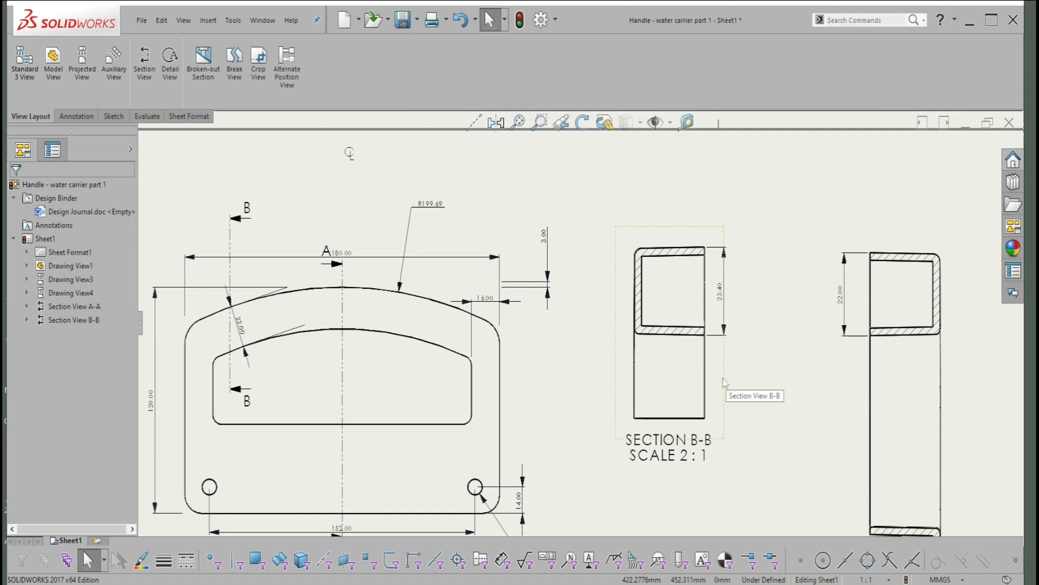
{"action": "left_click_drag", "start_coordinate": [725, 380], "coordinate": [746, 380]}
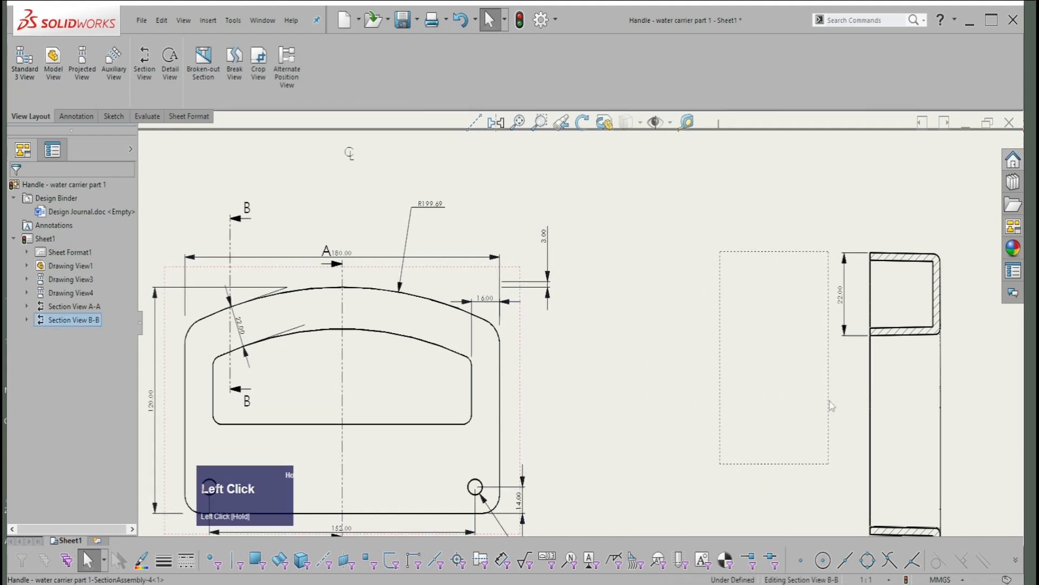
{"action": "left_click_drag", "start_coordinate": [832, 406], "coordinate": [872, 403]}
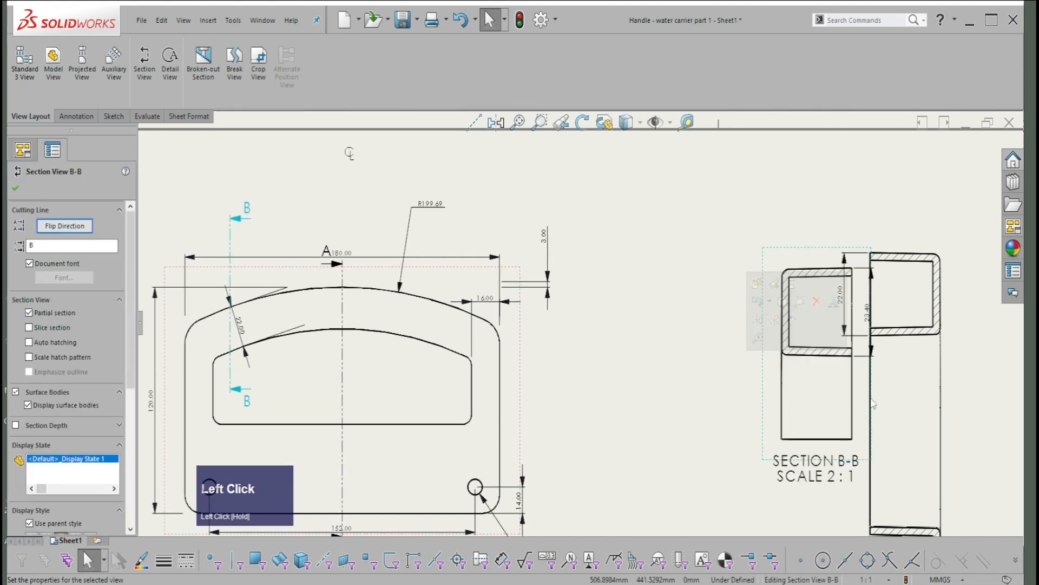
{"action": "left_click", "coordinate": [775, 430]}
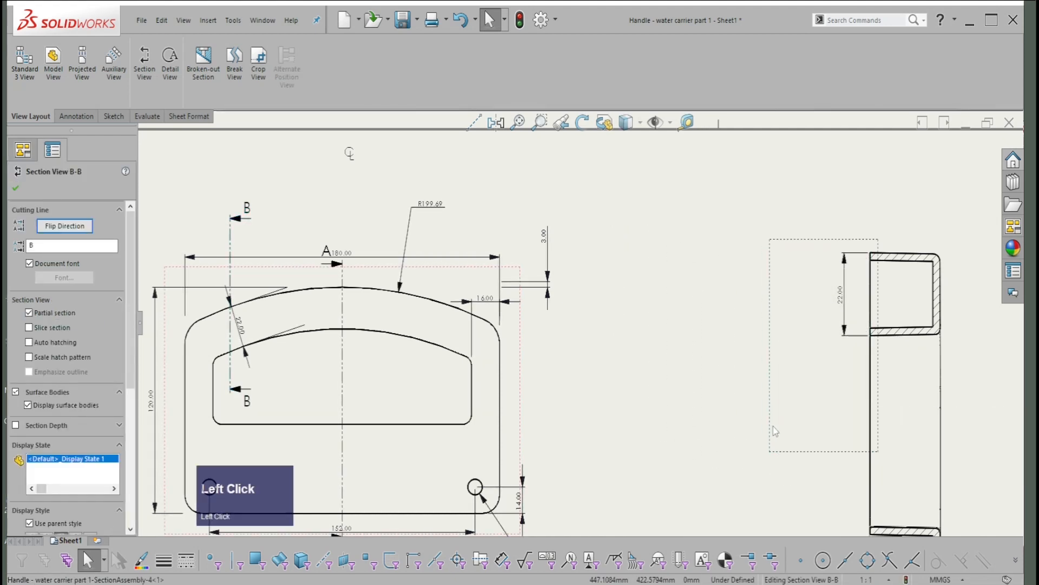
{"action": "left_click", "coordinate": [865, 394]}
{"action": "left_click_drag", "start_coordinate": [865, 394], "coordinate": [921, 391]}
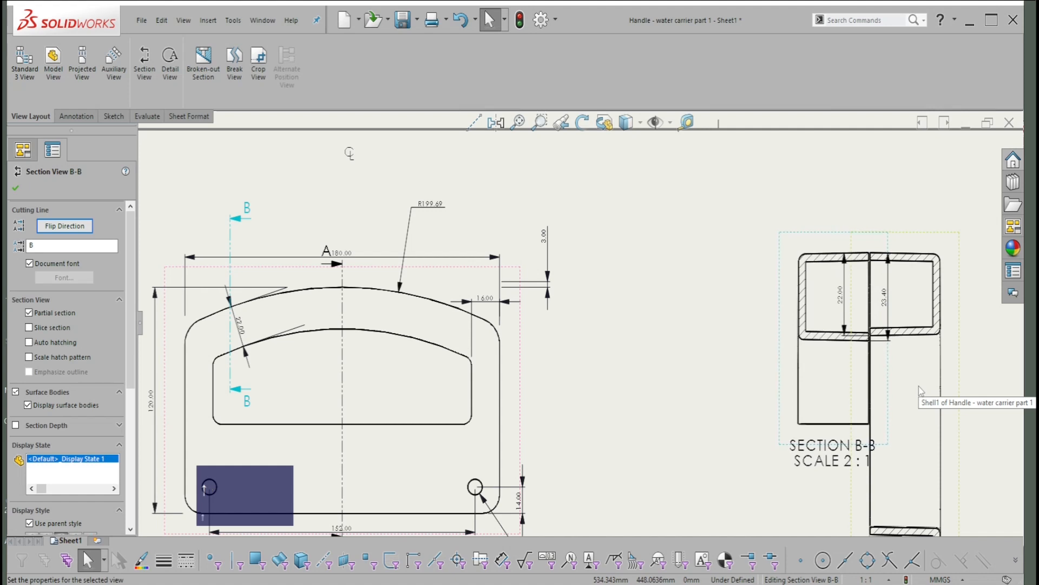
{"action": "scroll", "coordinate": [822, 324], "scroll_direction": "up", "scroll_amount": 2}
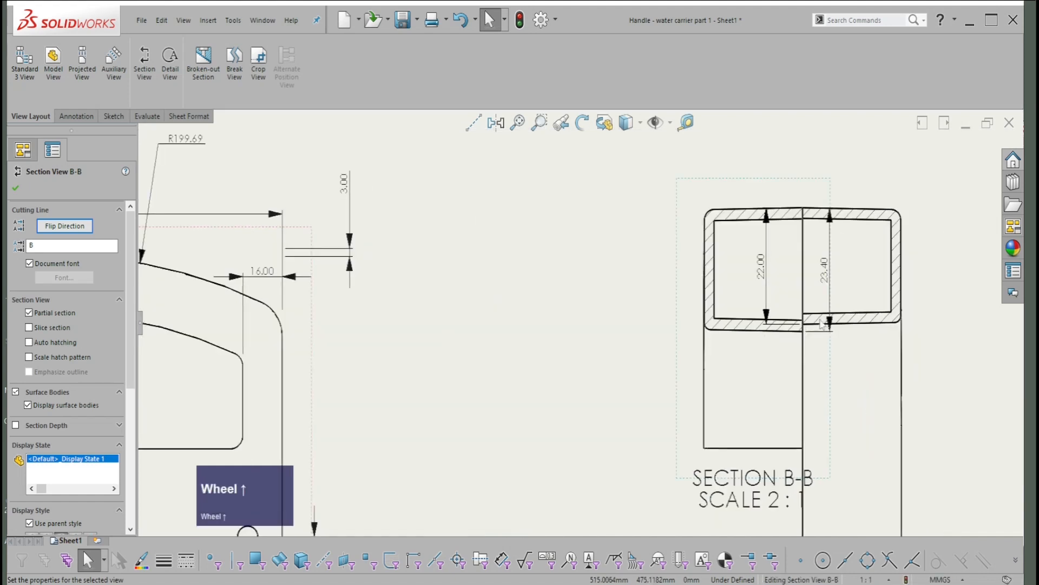
{"action": "scroll", "coordinate": [822, 323], "scroll_direction": "down", "scroll_amount": 2}
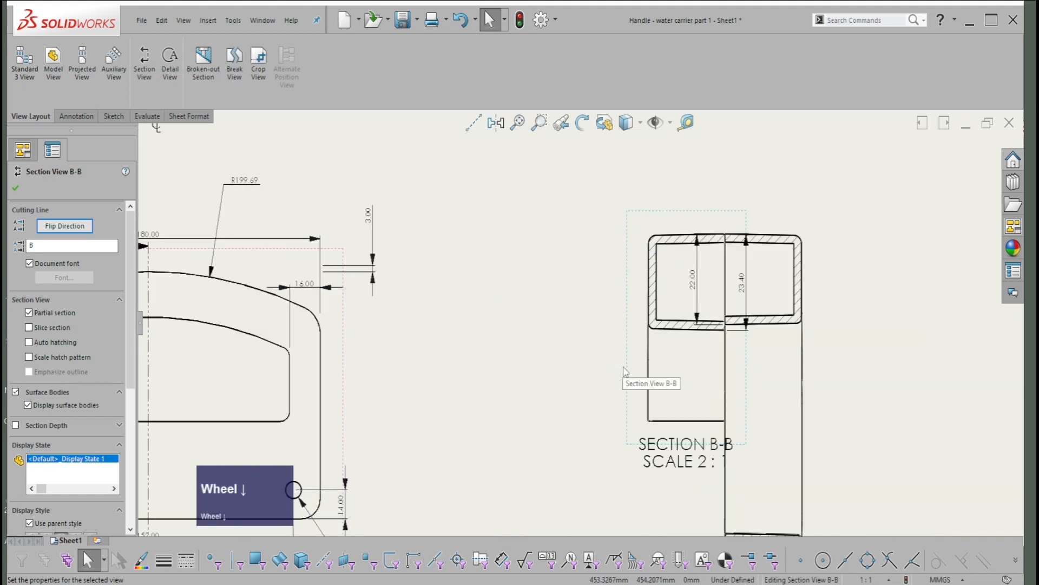
- Move Section View B-B away from Section A-A and delete it together with its cutting line
{"action": "left_click_drag", "start_coordinate": [625, 371], "coordinate": [527, 349]}
{"action": "scroll", "coordinate": [537, 346], "scroll_direction": "down", "scroll_amount": 2}
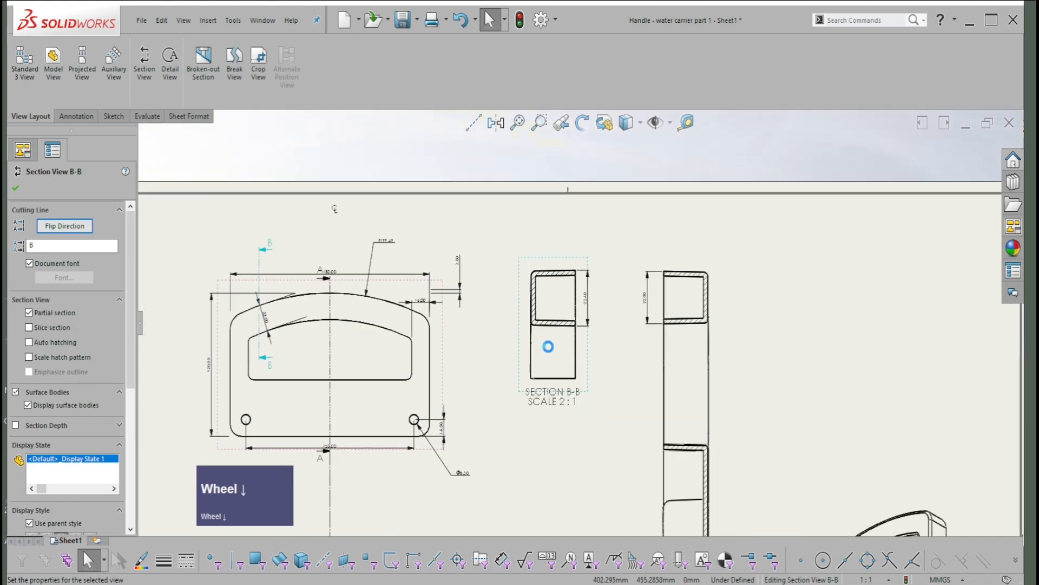
{"action": "key", "text": "Delete"}
{"action": "left_click", "coordinate": [630, 291]}
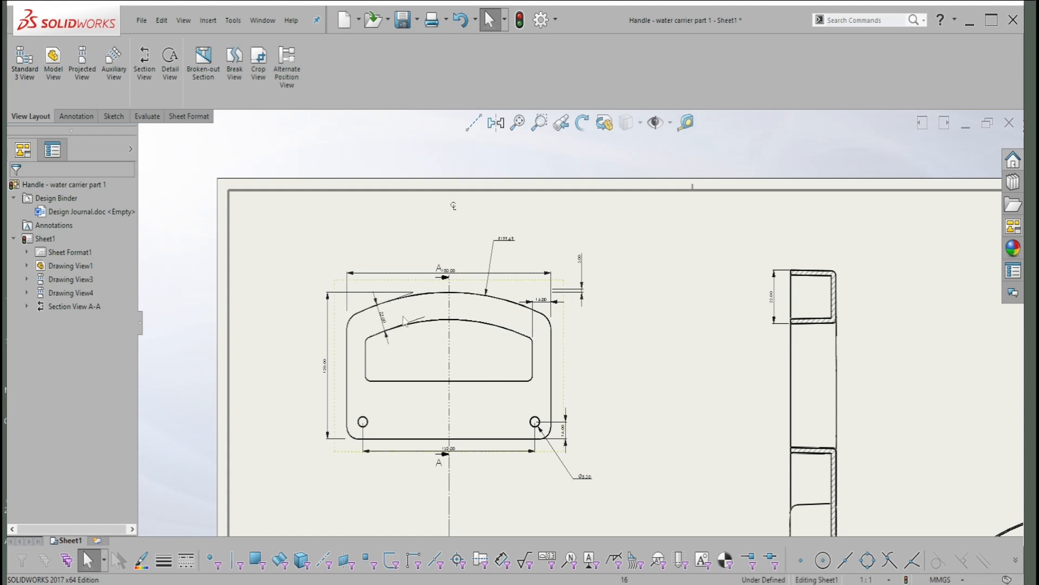
- Delete the 22 mm rail-width dimension near the left end of the front view's grip opening
{"action": "left_click_drag", "start_coordinate": [382, 322], "coordinate": [310, 357]}
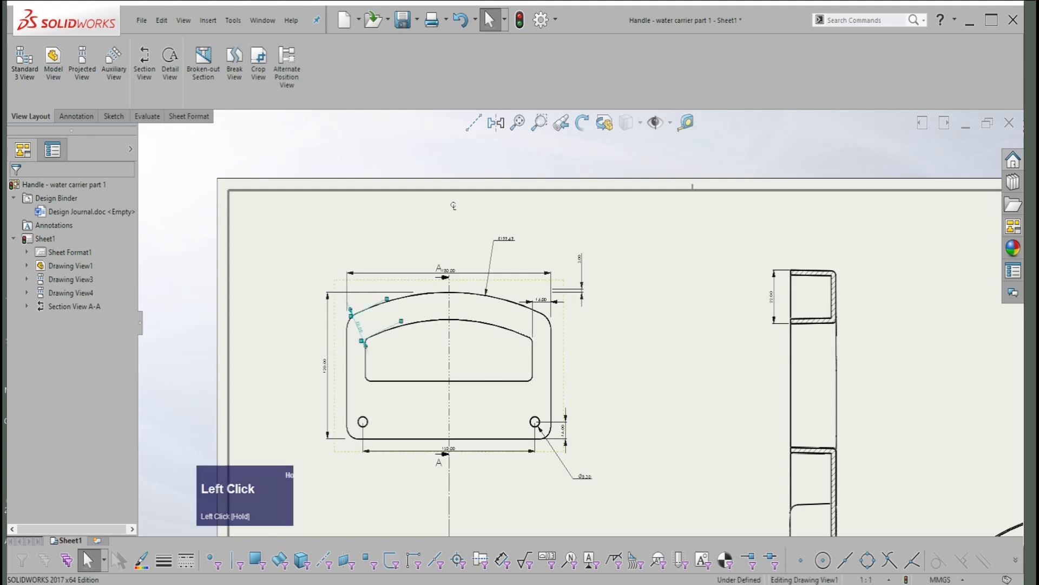
{"action": "left_click_drag", "start_coordinate": [357, 325], "coordinate": [394, 329]}
{"action": "left_click", "coordinate": [384, 327]}
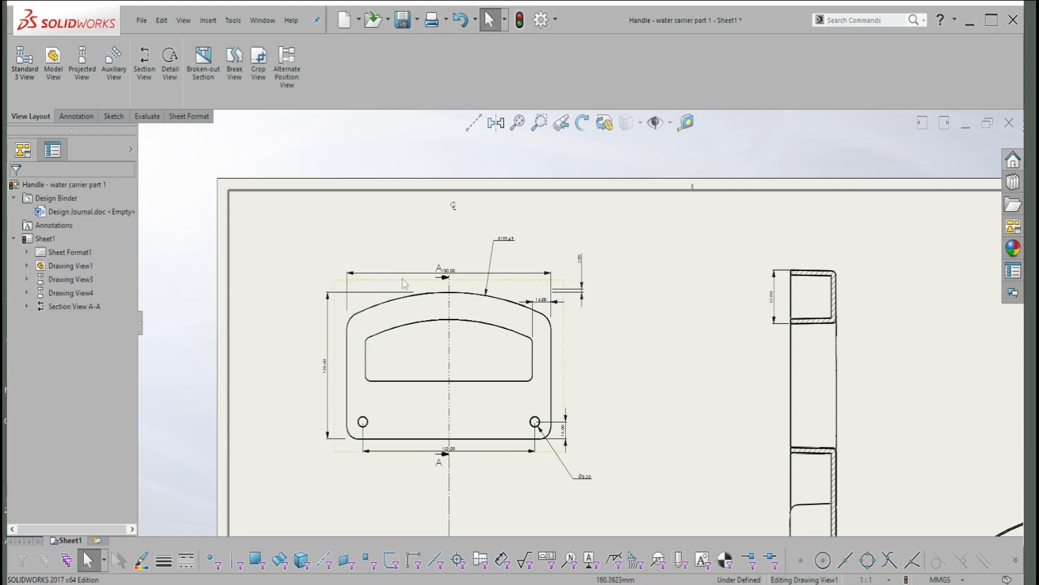
- Delete Section View A-A together with its cutting line and section sketch
{"action": "scroll", "coordinate": [751, 438], "scroll_direction": "up", "scroll_amount": 2}
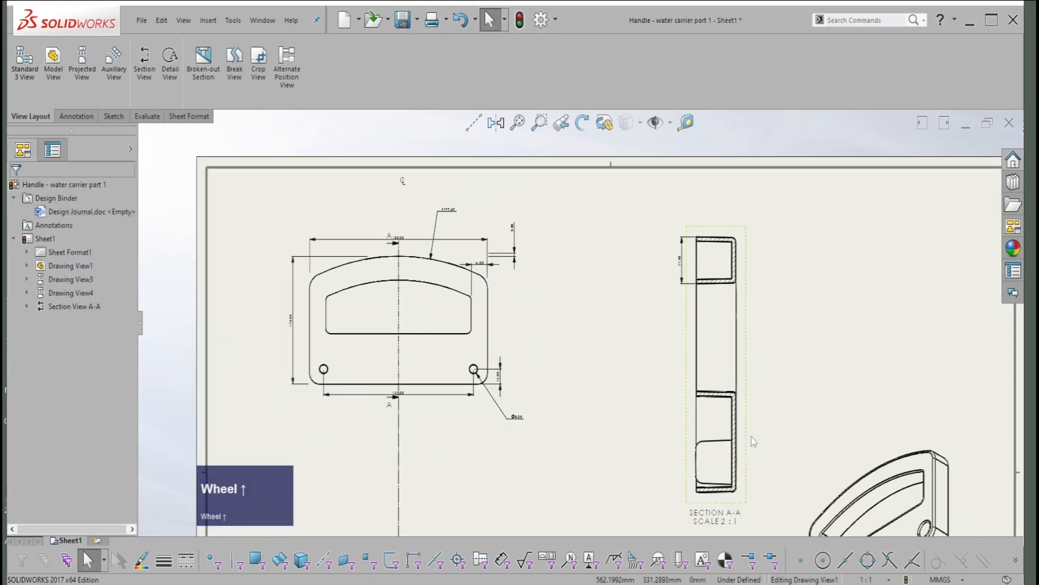
{"action": "scroll", "coordinate": [749, 454], "scroll_direction": "up", "scroll_amount": 1}
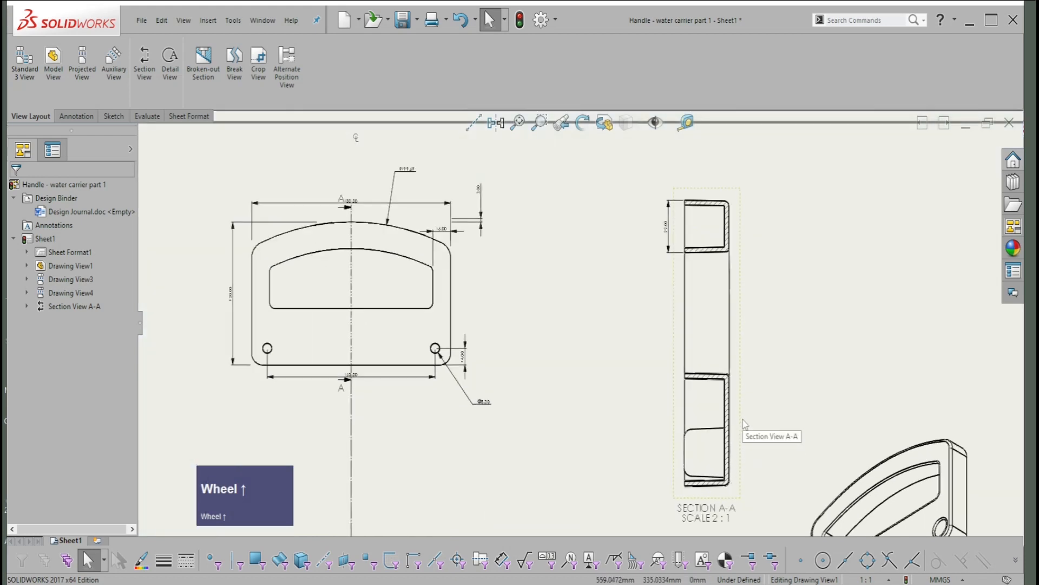
{"action": "scroll", "coordinate": [434, 381], "scroll_direction": "up", "scroll_amount": 1}
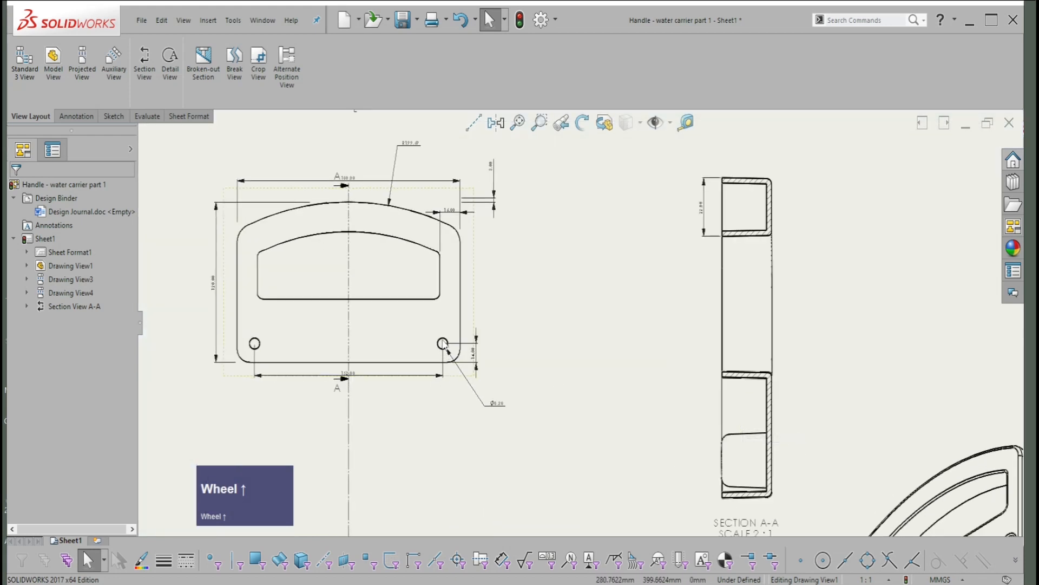
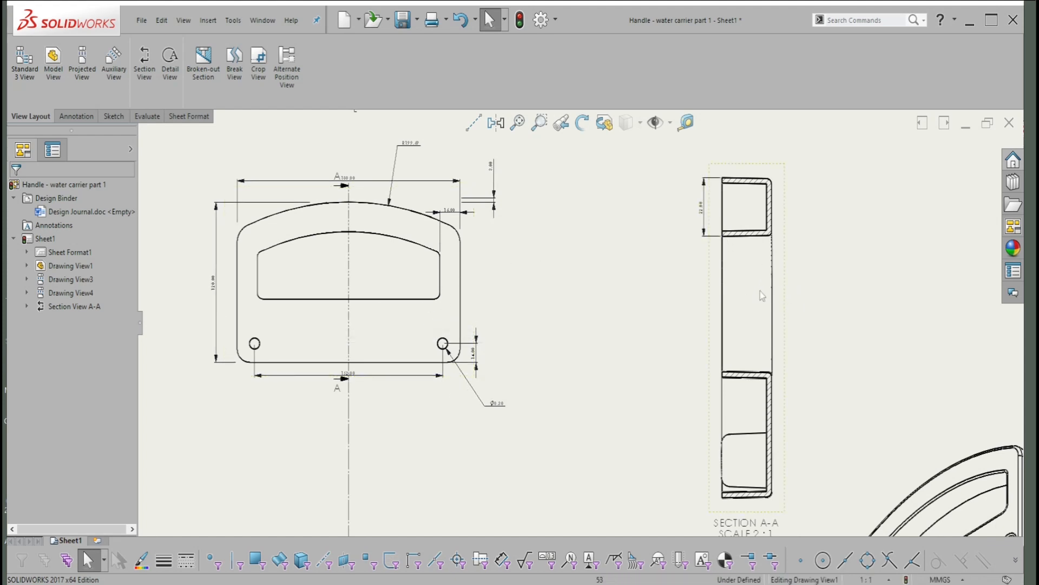
{"action": "left_click", "coordinate": [785, 308]}
{"action": "key", "text": "Delete"}
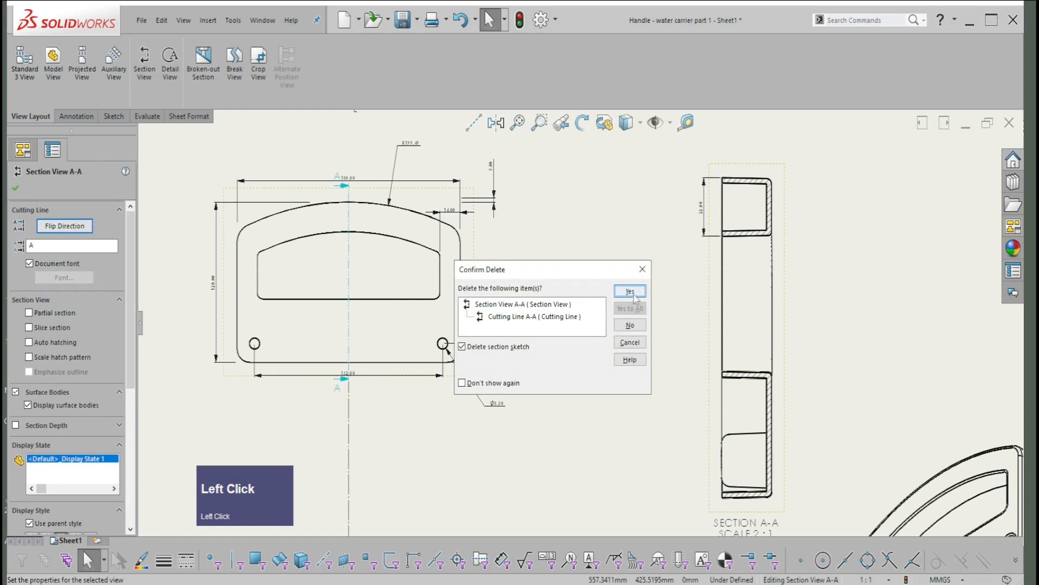
{"action": "left_click", "coordinate": [630, 292]}
- Sketch a vertical line about 47 mm long through the centre of the front view's lower-right hole, starting below the part's bottom edge
{"action": "scroll", "coordinate": [422, 395], "scroll_direction": "up", "scroll_amount": 2}
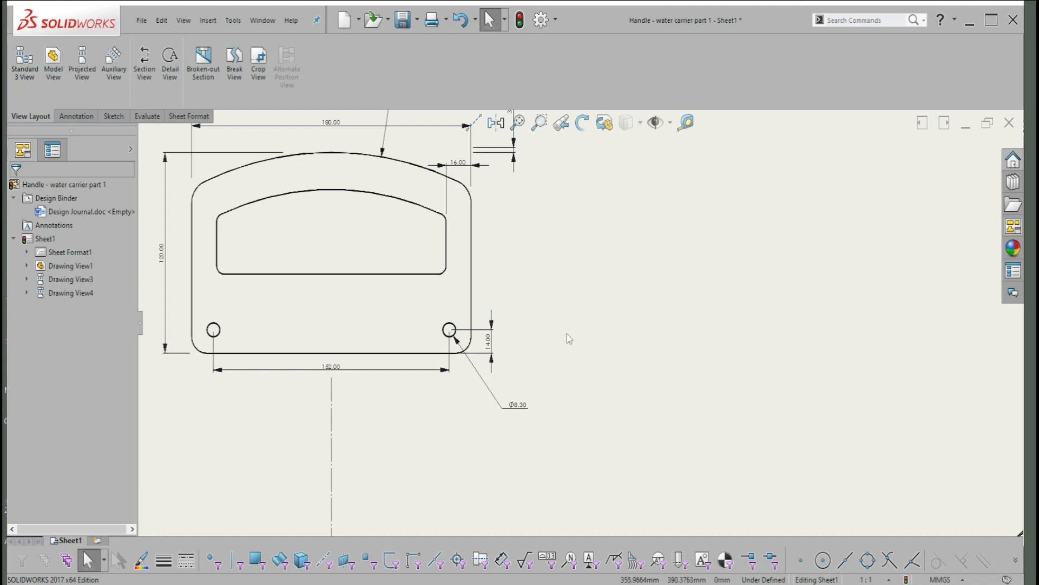
{"action": "right_click", "coordinate": [597, 280]}
{"action": "right_click", "coordinate": [611, 279]}
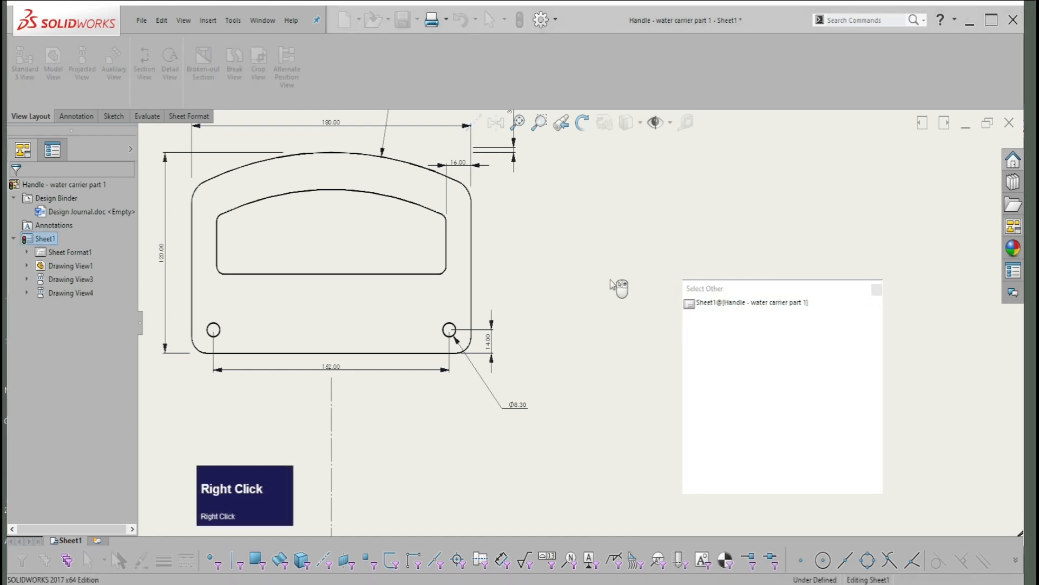
{"action": "left_click", "coordinate": [668, 281]}
{"action": "right_click_drag", "start_coordinate": [638, 272], "coordinate": [707, 273]}
{"action": "left_click", "coordinate": [722, 312]}
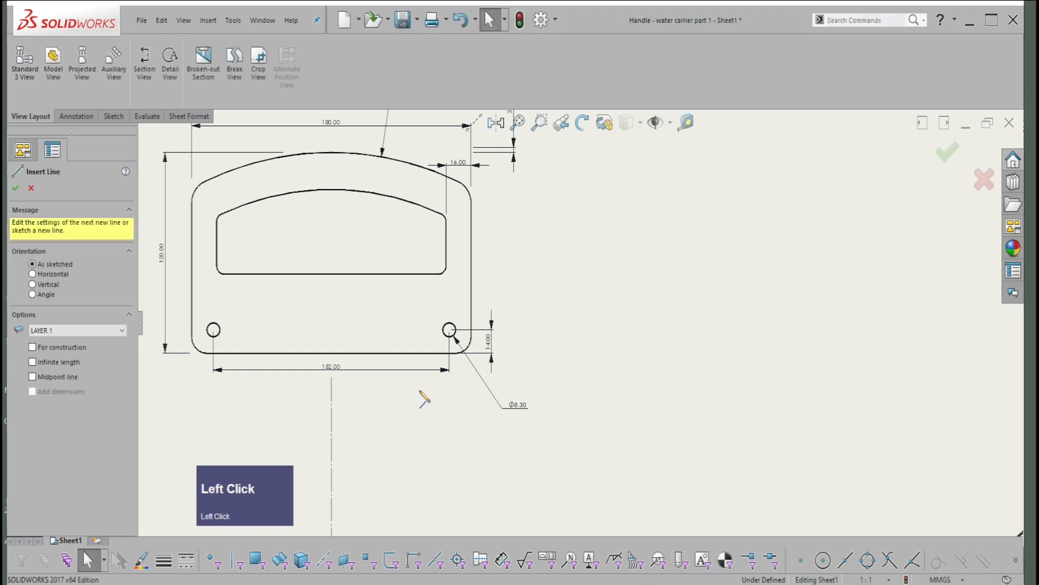
{"action": "scroll", "coordinate": [495, 278], "scroll_direction": "up", "scroll_amount": 5}
{"action": "scroll", "coordinate": [514, 277], "scroll_direction": "up", "scroll_amount": 1}
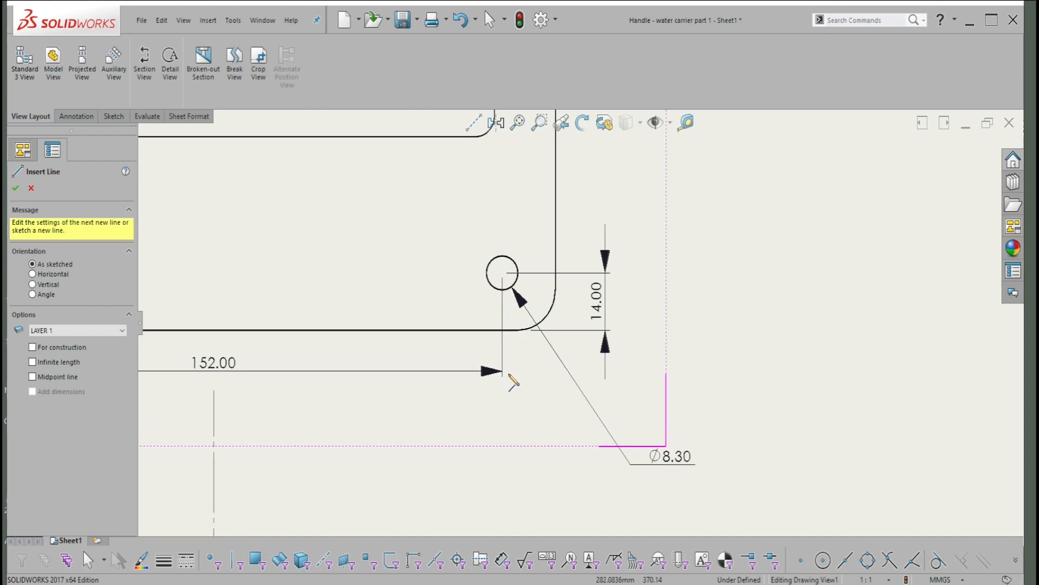
{"action": "left_click", "coordinate": [502, 400]}
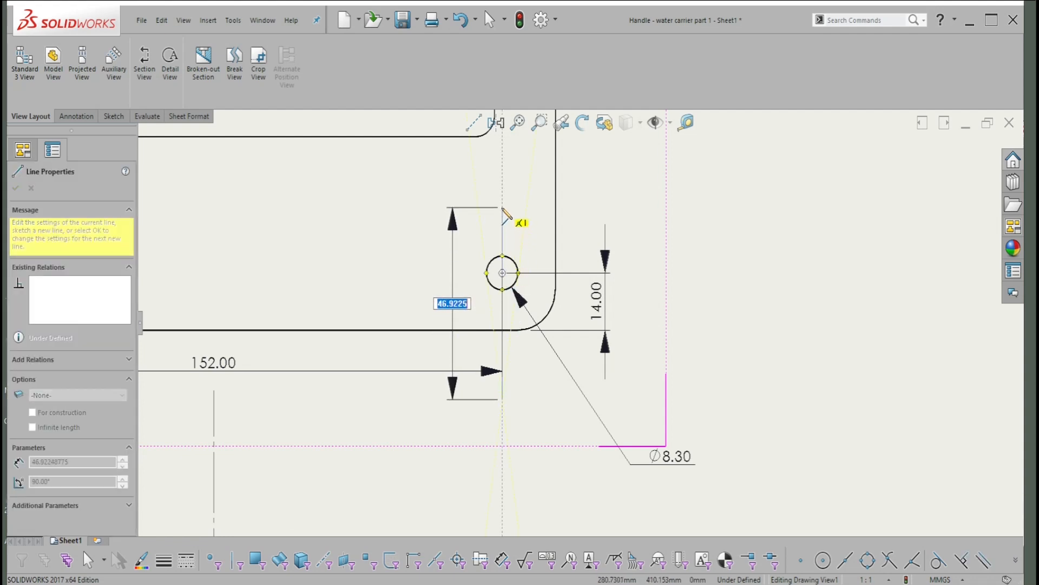
{"action": "left_click", "coordinate": [502, 202]}
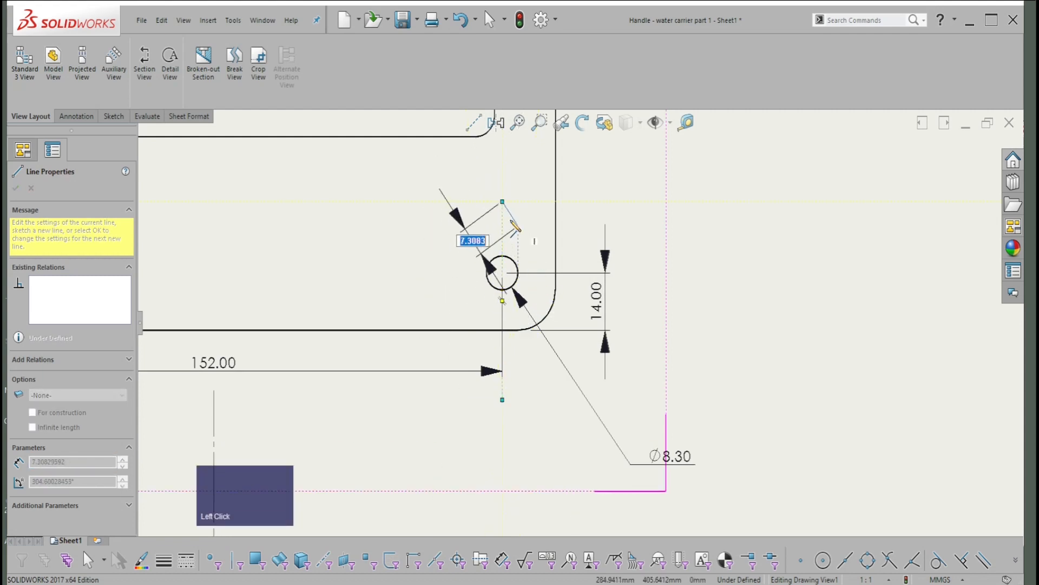
- Extend the cutting line with a 76 mm horizontal segment to the part's vertical centre and a vertical segment ending above its top edge
{"action": "scroll", "coordinate": [469, 230], "scroll_direction": "down", "scroll_amount": 2}
{"action": "scroll", "coordinate": [468, 232], "scroll_direction": "down", "scroll_amount": 4}
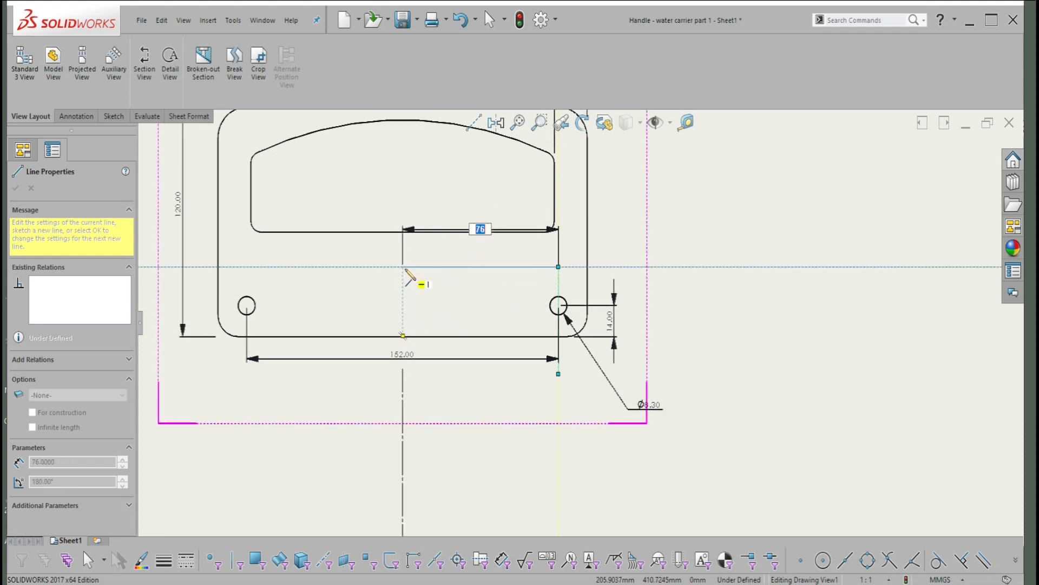
{"action": "left_click", "coordinate": [403, 267]}
{"action": "scroll", "coordinate": [410, 250], "scroll_direction": "down", "scroll_amount": 3}
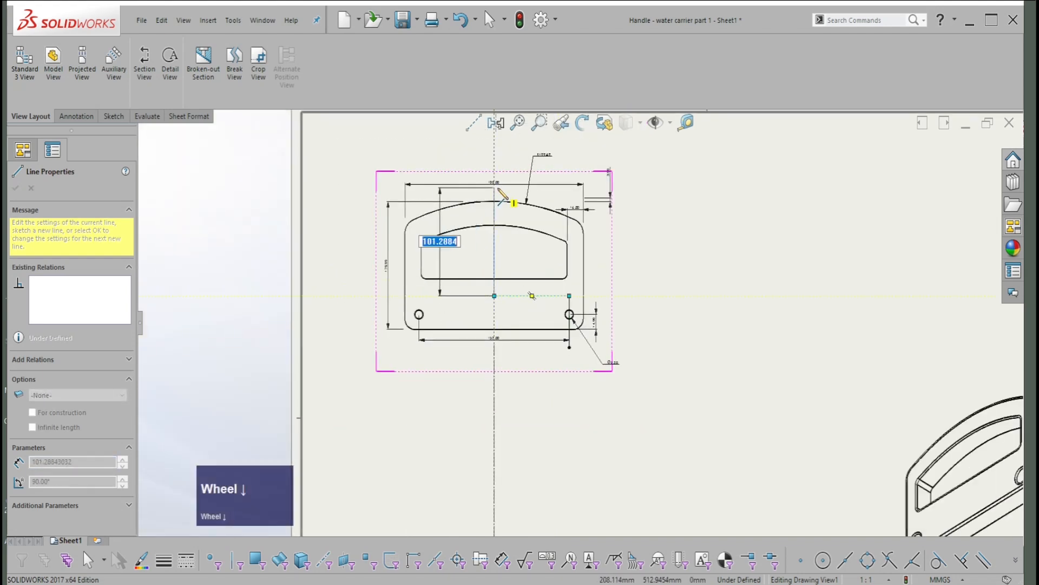
{"action": "left_click", "coordinate": [494, 154]}
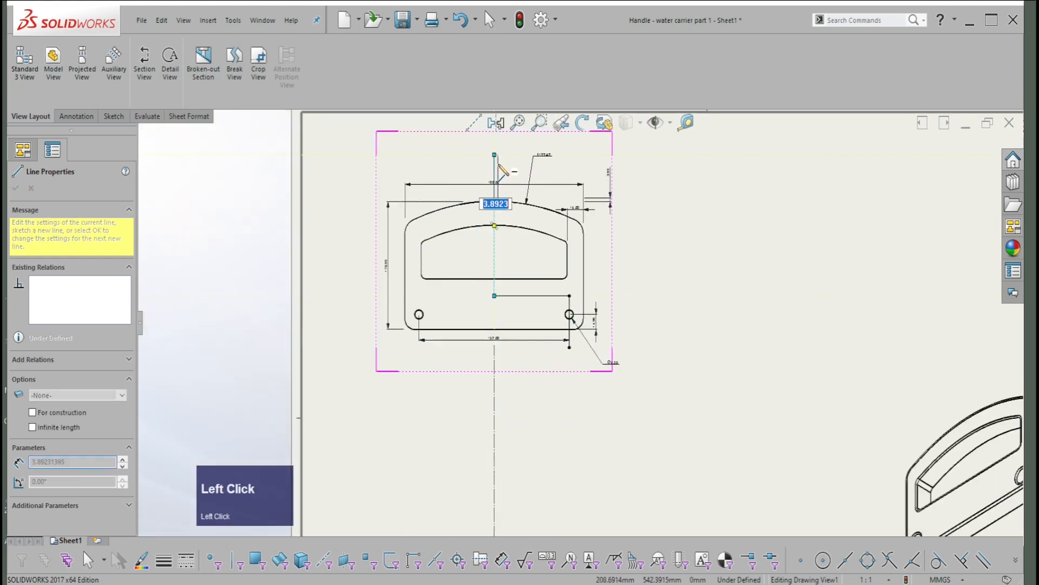
{"action": "key", "text": "Escape"}
{"action": "left_click", "coordinate": [557, 193]}
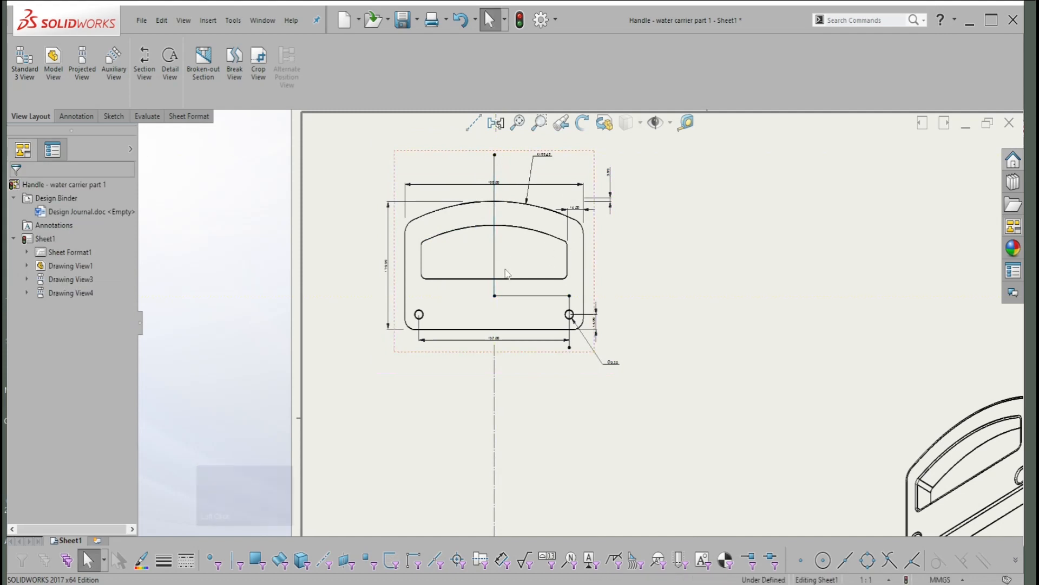
- Create a legacy foreshortened section view from the stepped cutting line and place it beside the front view
{"action": "scroll", "coordinate": [573, 268], "scroll_direction": "up", "scroll_amount": 1}
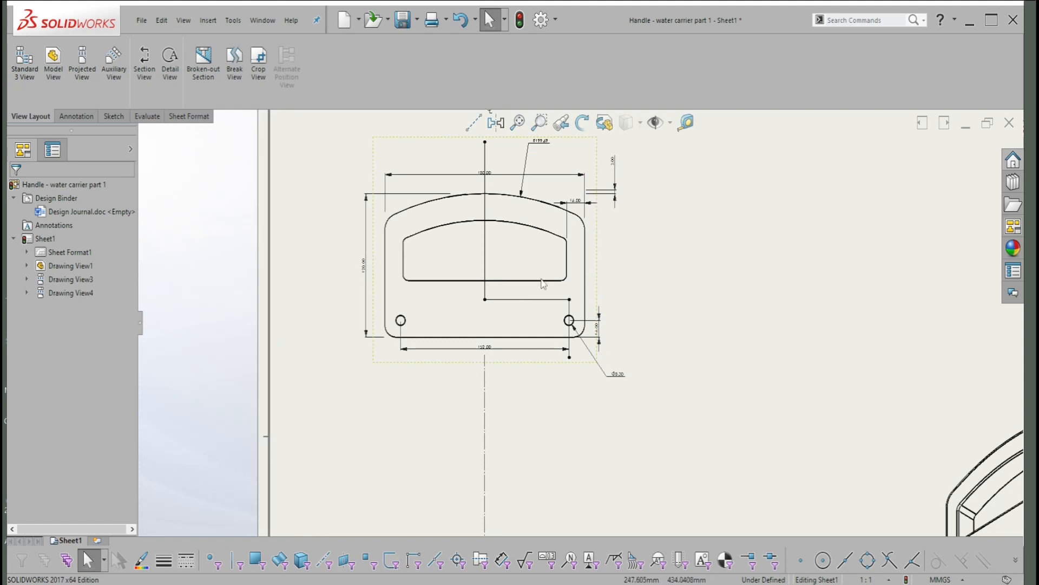
{"action": "left_click", "coordinate": [528, 304]}
{"action": "left_click", "coordinate": [529, 301]}
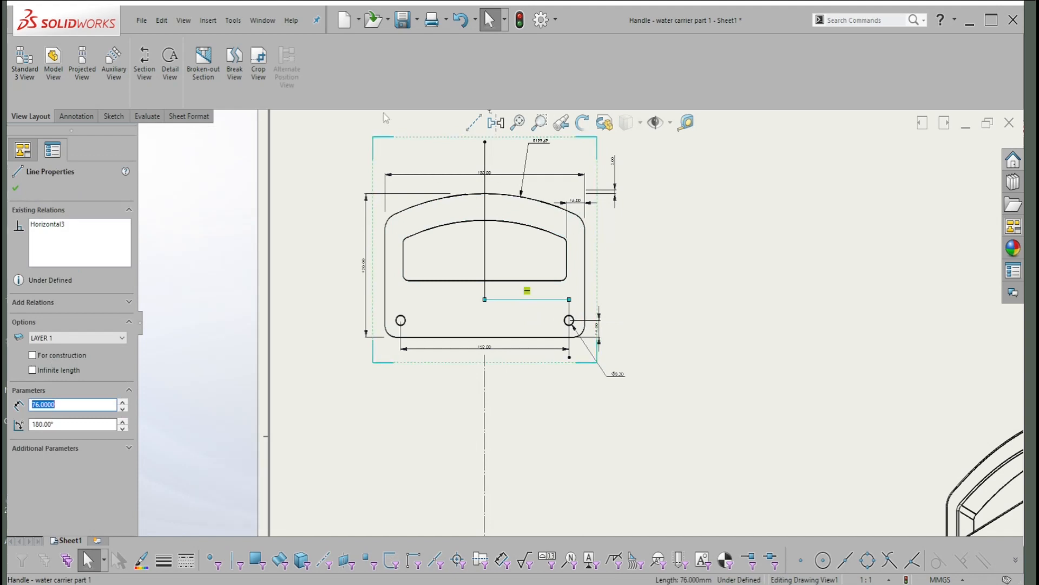
{"action": "left_click", "coordinate": [148, 84]}
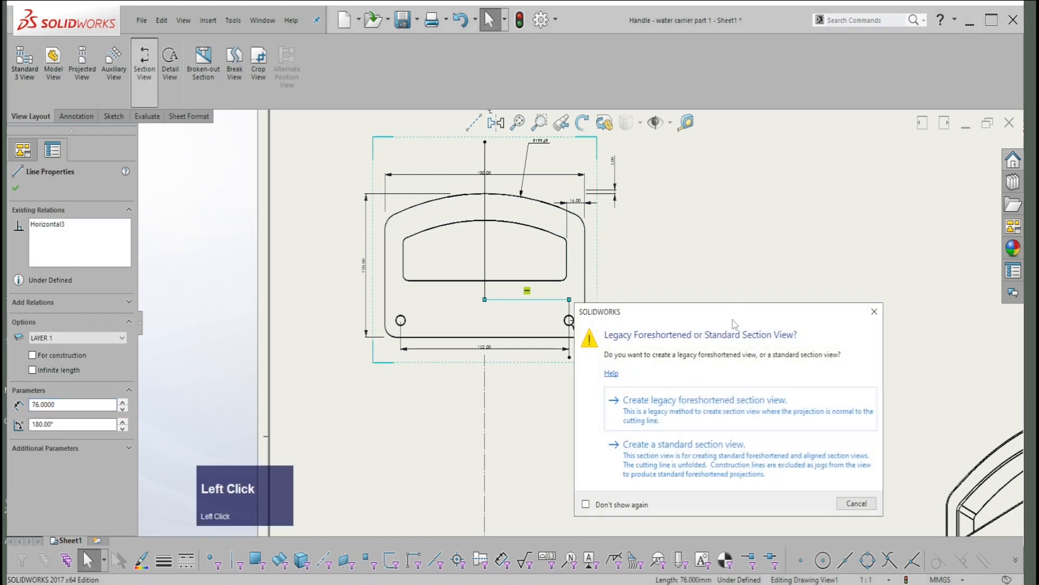
{"action": "left_click_drag", "start_coordinate": [734, 324], "coordinate": [722, 229]}
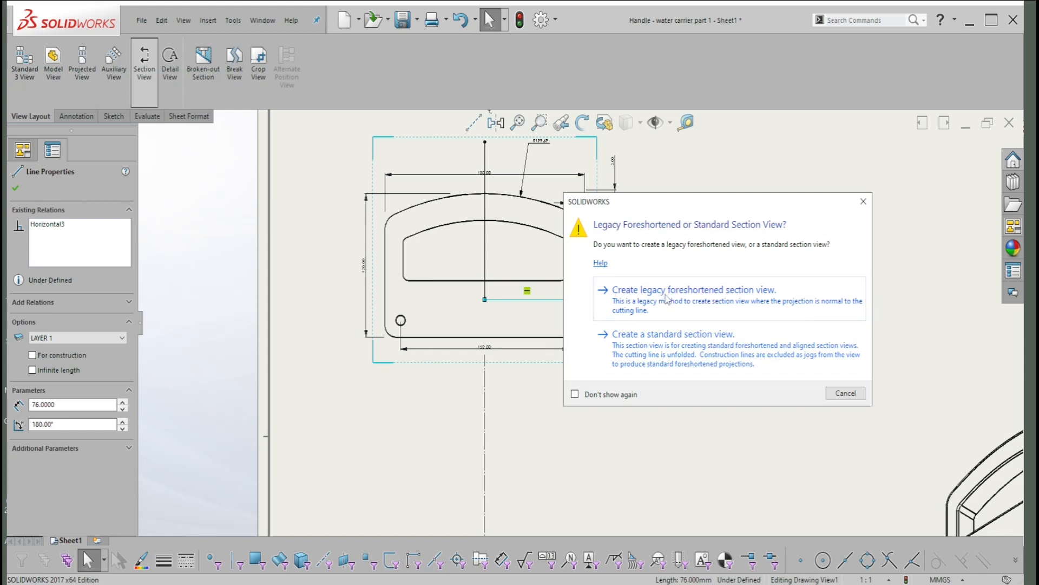
{"action": "left_click_drag", "start_coordinate": [695, 208], "coordinate": [798, 207]}
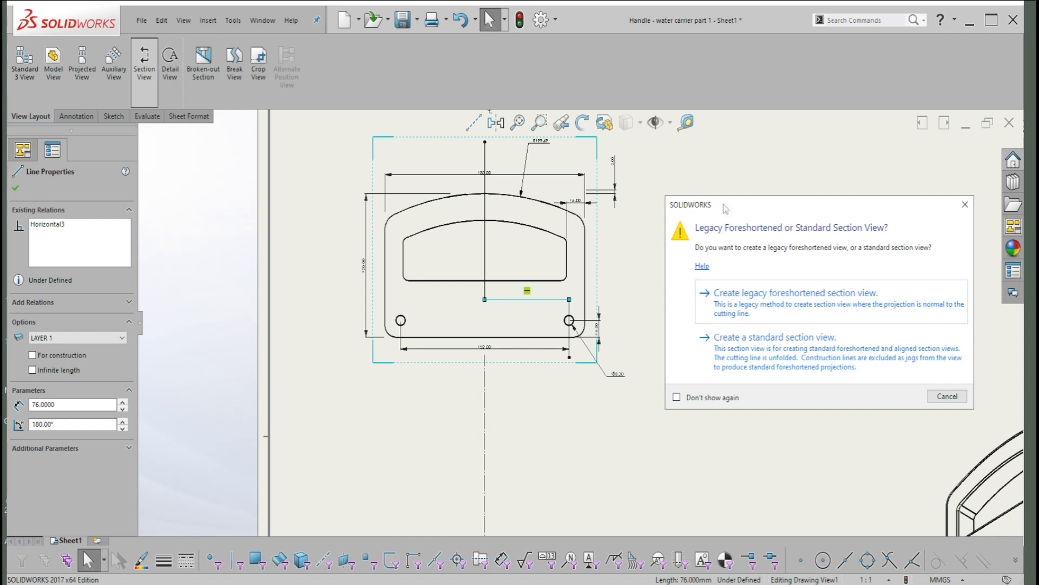
{"action": "left_click", "coordinate": [773, 308]}
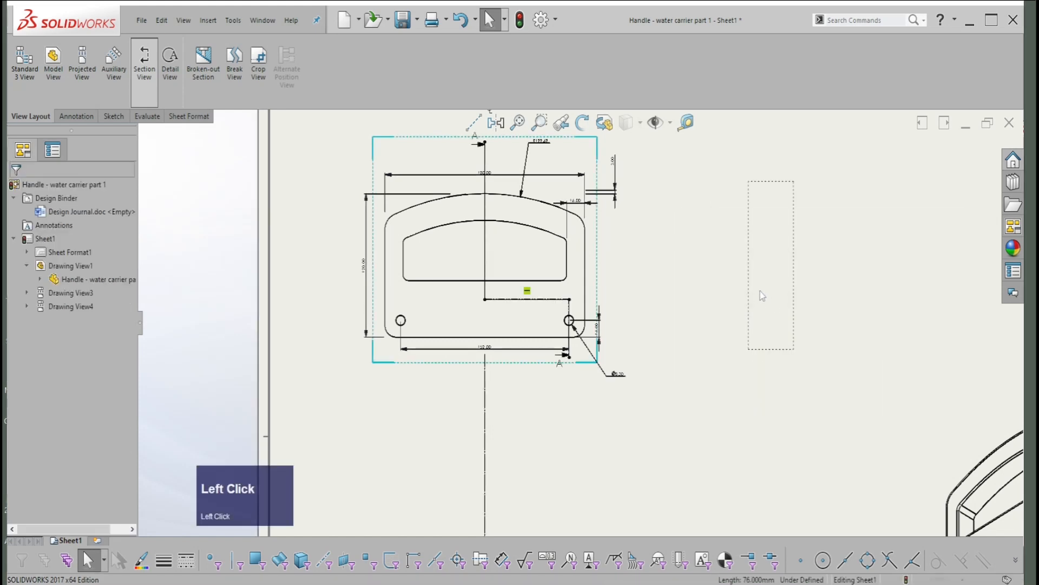
{"action": "left_click", "coordinate": [719, 301]}
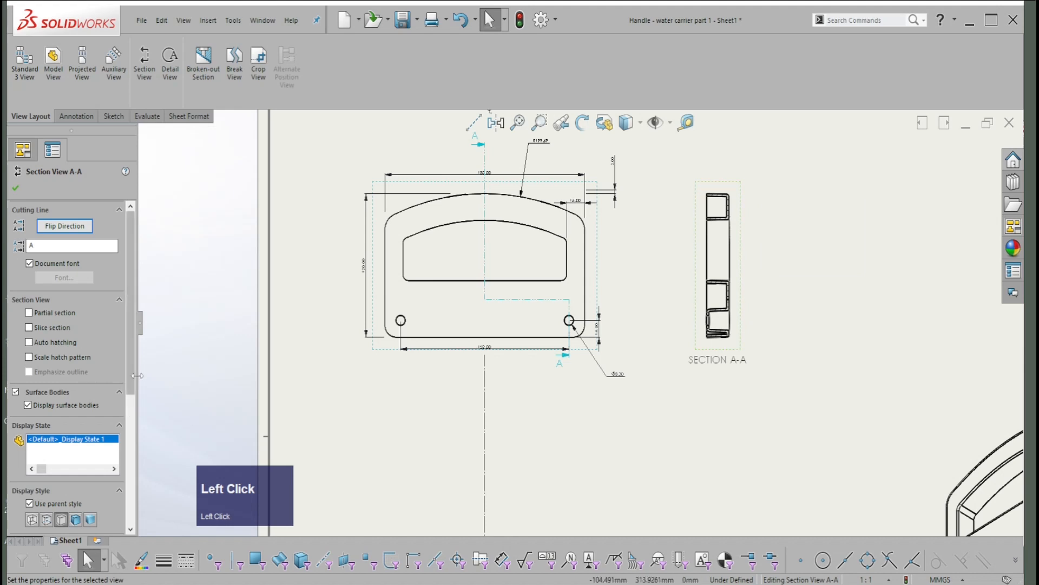
- Set Section View A-A to a custom scale of 2:1
{"action": "left_click_drag", "start_coordinate": [134, 386], "coordinate": [136, 447]}
{"action": "scroll", "coordinate": [28, 430], "scroll_direction": "down", "scroll_amount": 2}
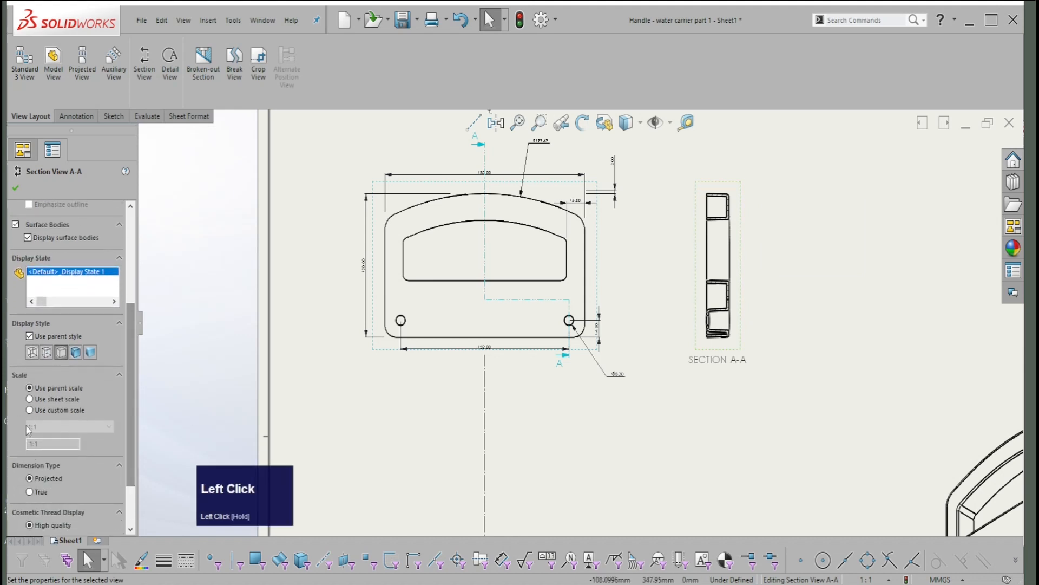
{"action": "left_click", "coordinate": [41, 426]}
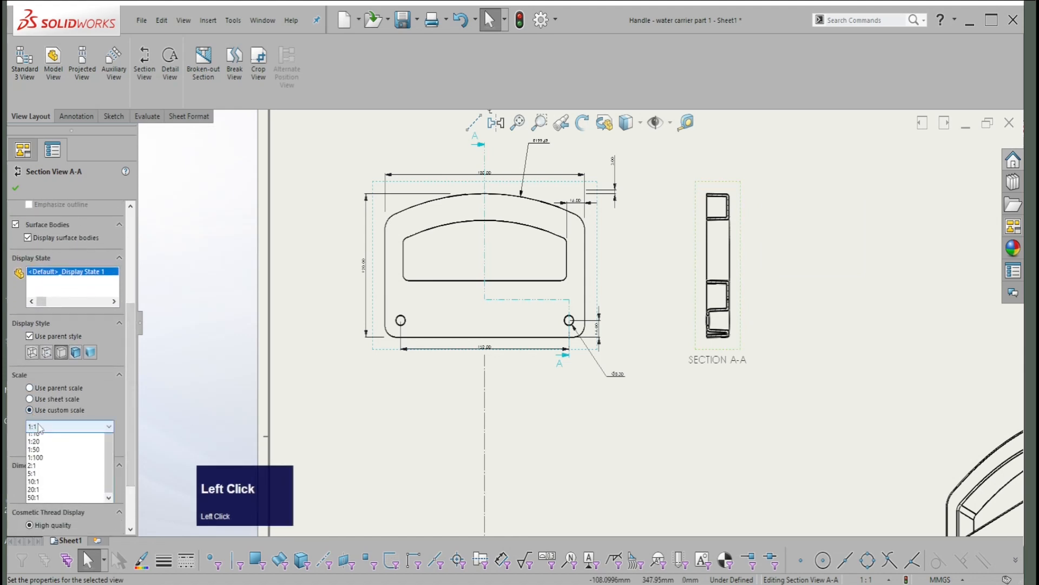
{"action": "left_click", "coordinate": [33, 502]}
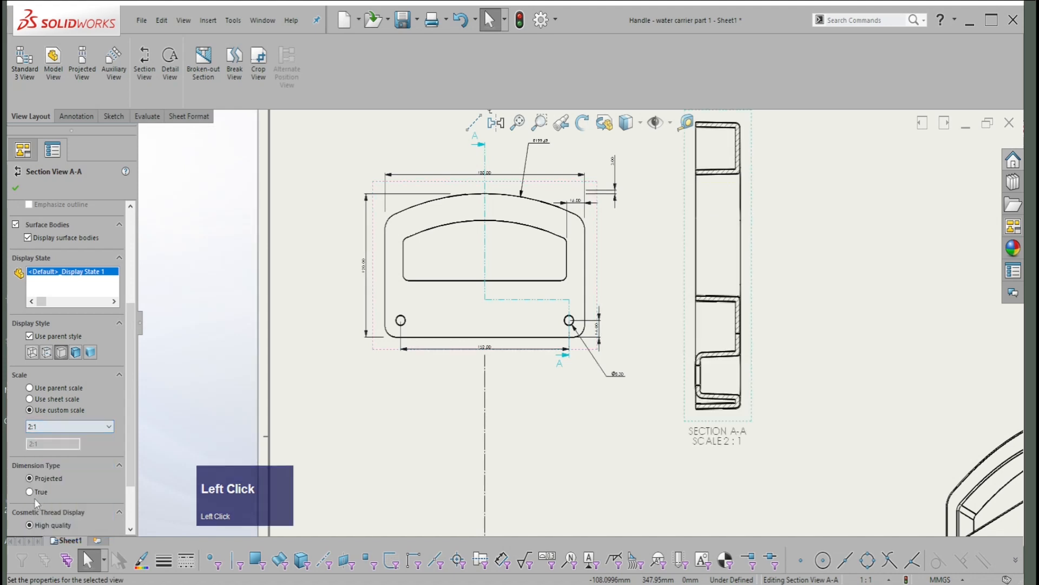
{"action": "left_click", "coordinate": [16, 188]}
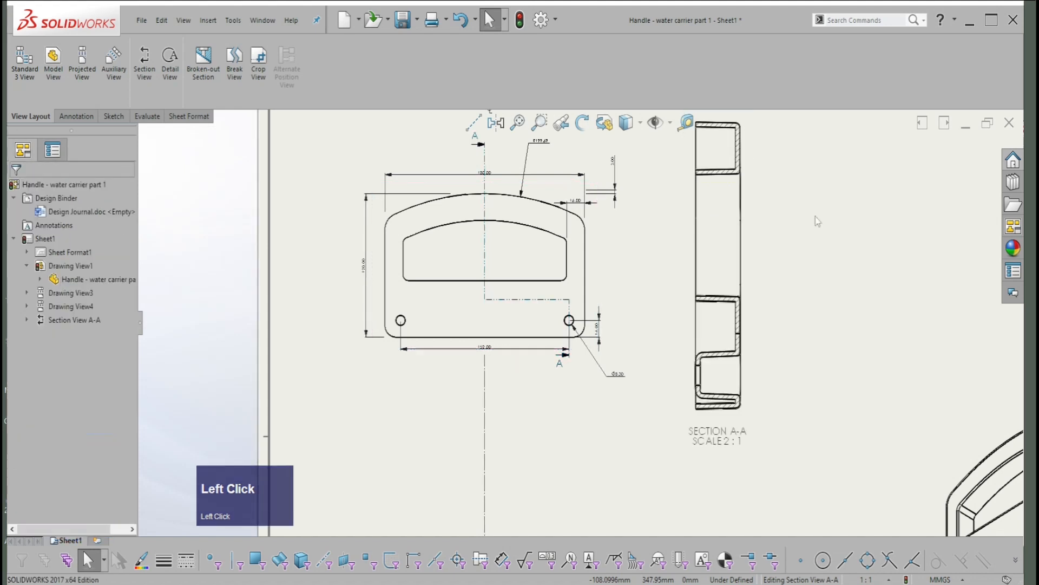
- Break Section View A-A's alignment with its parent view and move it lower on the sheet, away from the front view
{"action": "right_click", "coordinate": [751, 274]}
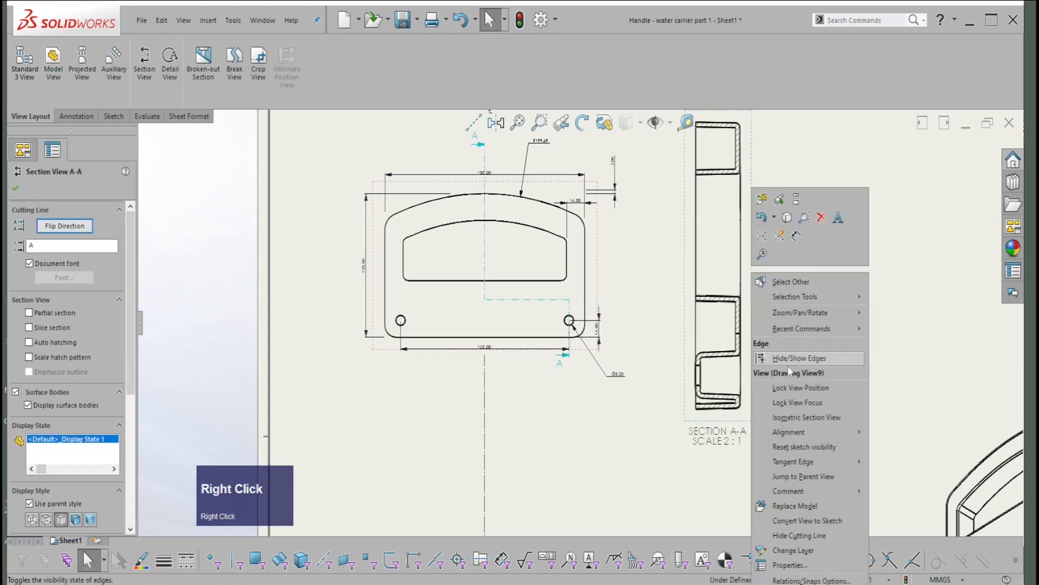
{"action": "mouse_move", "coordinate": [820, 432]}
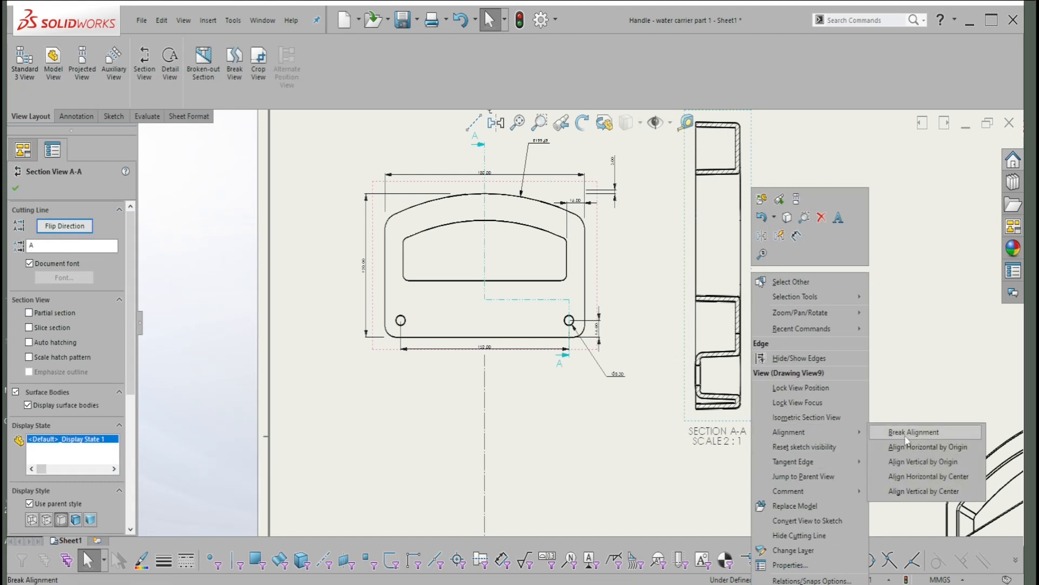
{"action": "left_click", "coordinate": [909, 431]}
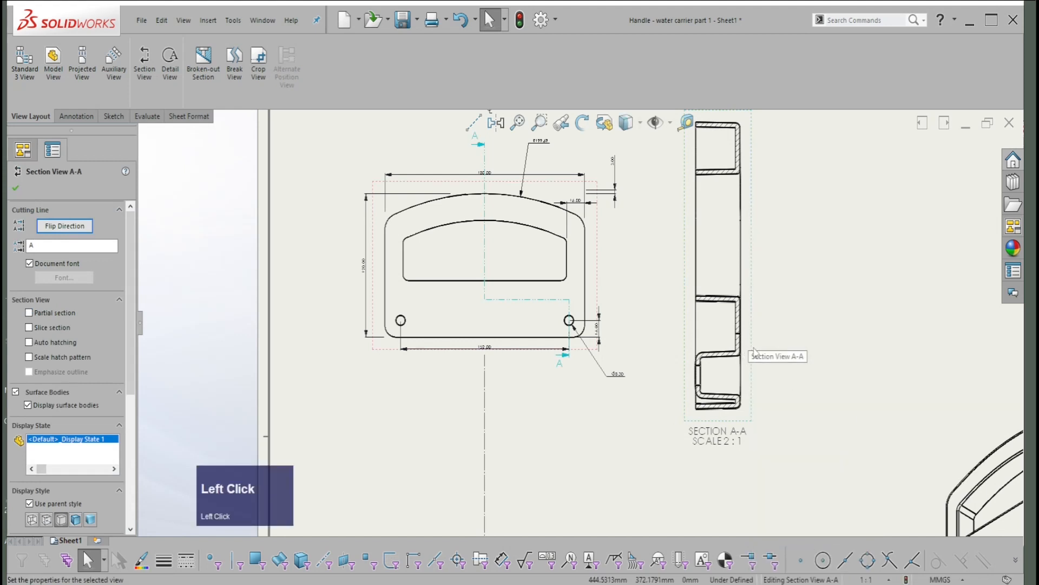
{"action": "left_click_drag", "start_coordinate": [753, 346], "coordinate": [827, 389]}
{"action": "scroll", "coordinate": [827, 389], "scroll_direction": "down", "scroll_amount": 2}
{"action": "scroll", "coordinate": [803, 360], "scroll_direction": "up", "scroll_amount": 4}
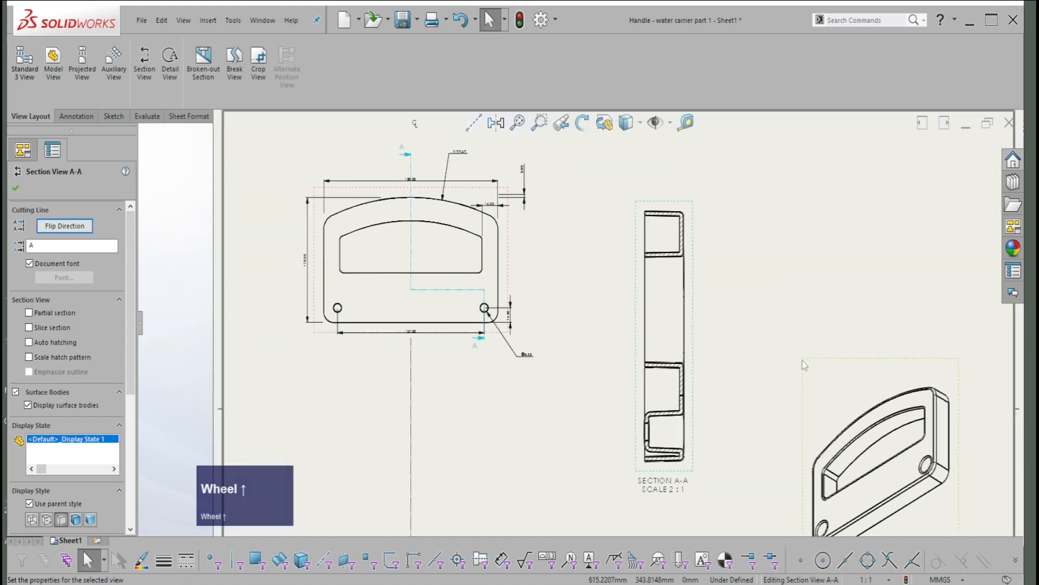
- Adjust the vertical centre line running through the front view and the view below it
{"action": "scroll", "coordinate": [590, 396], "scroll_direction": "down", "scroll_amount": 2}
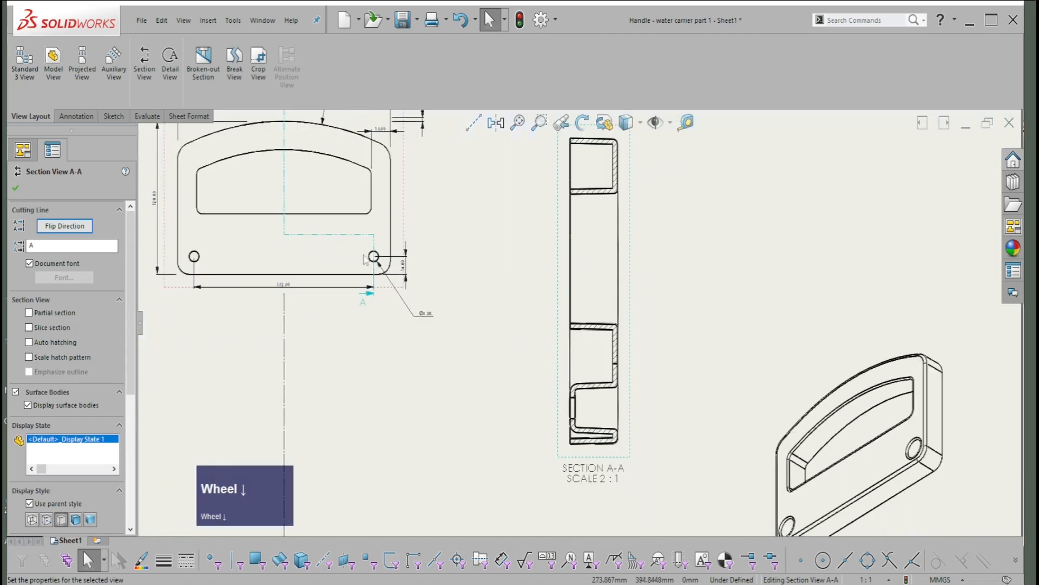
{"action": "scroll", "coordinate": [378, 303], "scroll_direction": "up", "scroll_amount": 1}
{"action": "scroll", "coordinate": [543, 339], "scroll_direction": "down", "scroll_amount": 3}
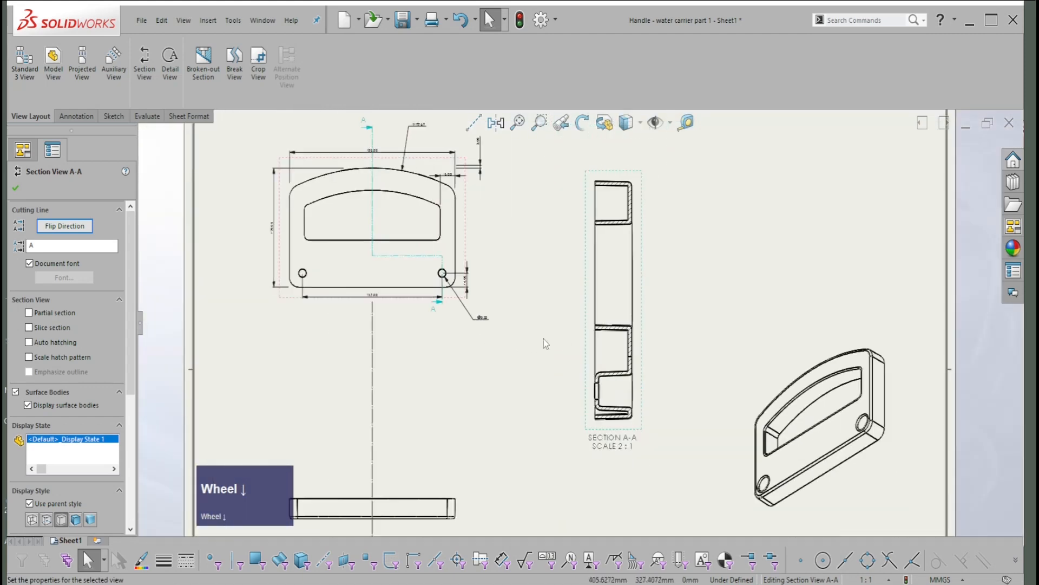
{"action": "scroll", "coordinate": [631, 365], "scroll_direction": "up", "scroll_amount": 1}
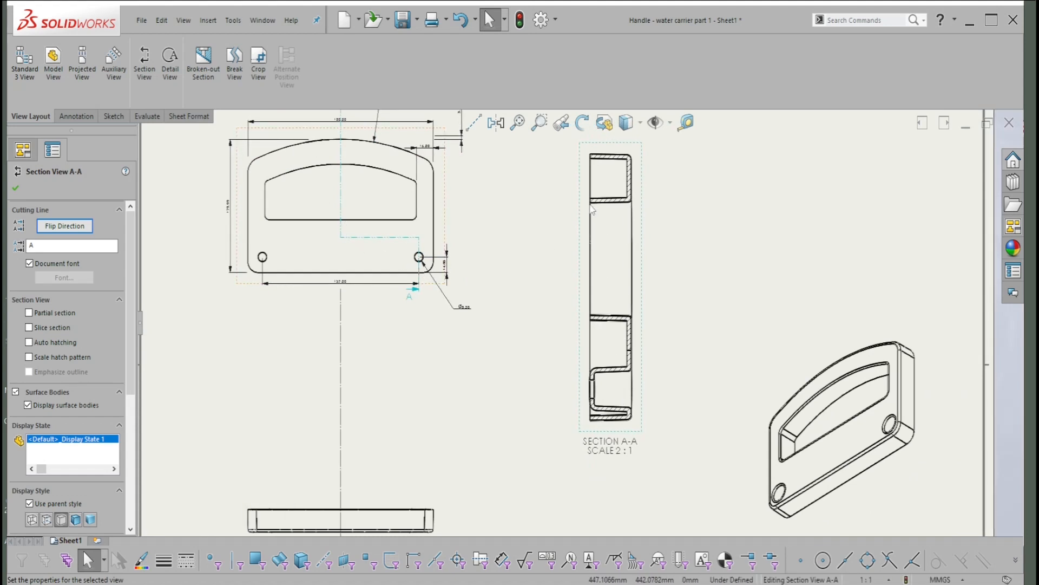
{"action": "scroll", "coordinate": [575, 325], "scroll_direction": "down", "scroll_amount": 1}
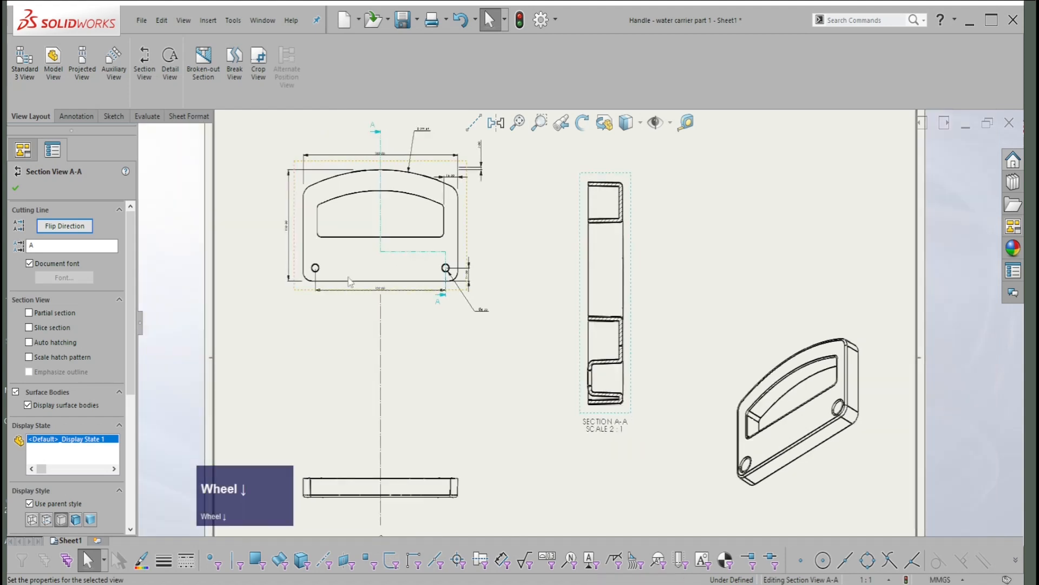
{"action": "left_click", "coordinate": [381, 303]}
{"action": "left_click_drag", "start_coordinate": [383, 302], "coordinate": [378, 185]}
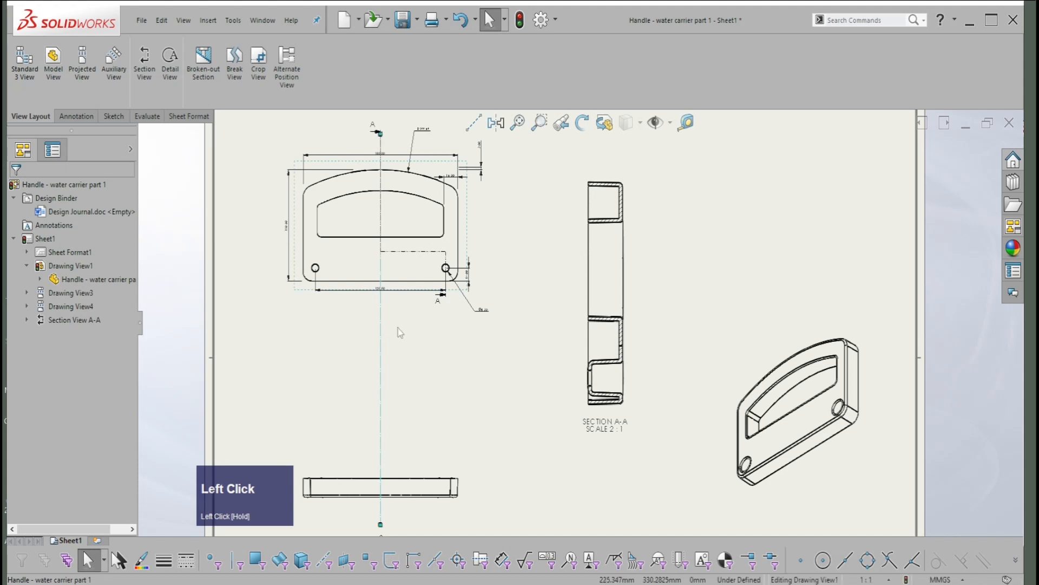
- Add a sketch point at the virtual intersection of the hole recess's sloped upper outer edge and its vertical outer edge in Section A-A
{"action": "scroll", "coordinate": [639, 340], "scroll_direction": "up", "scroll_amount": 3}
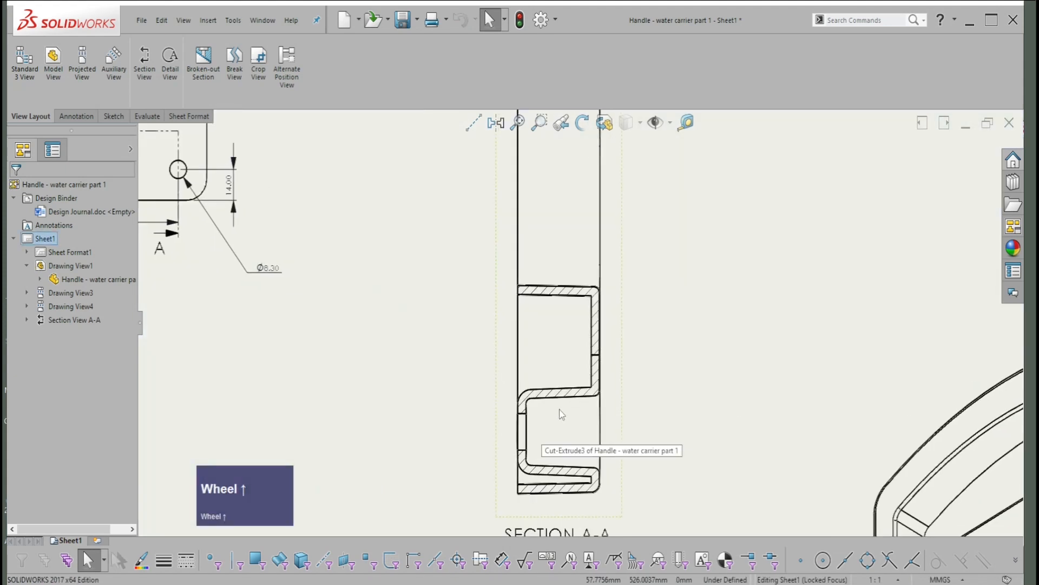
{"action": "key", "text": "ctrl+Up"}
{"action": "scroll", "coordinate": [583, 385], "scroll_direction": "up", "scroll_amount": 1}
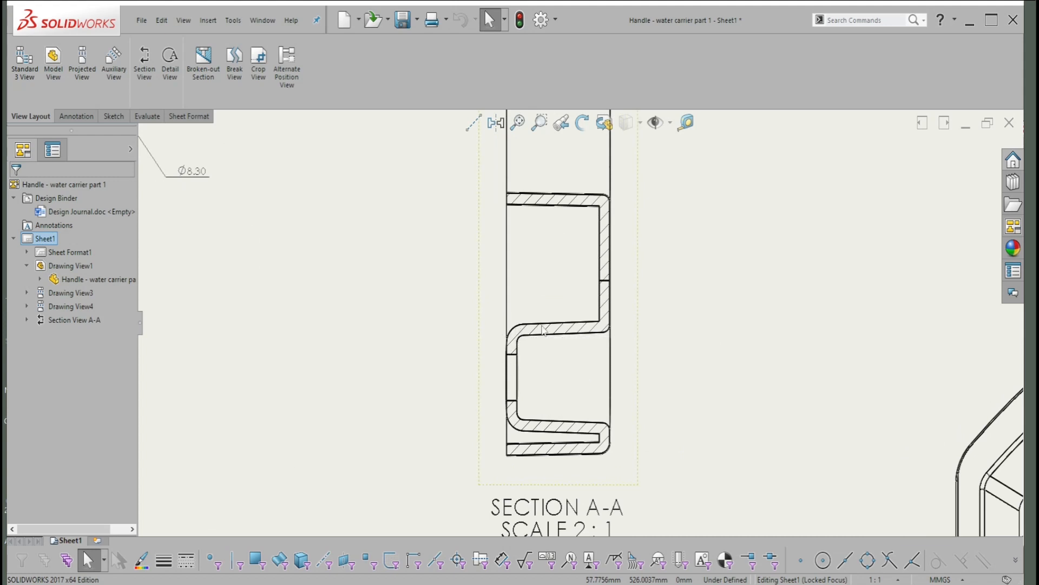
{"action": "scroll", "coordinate": [544, 331], "scroll_direction": "up", "scroll_amount": 1}
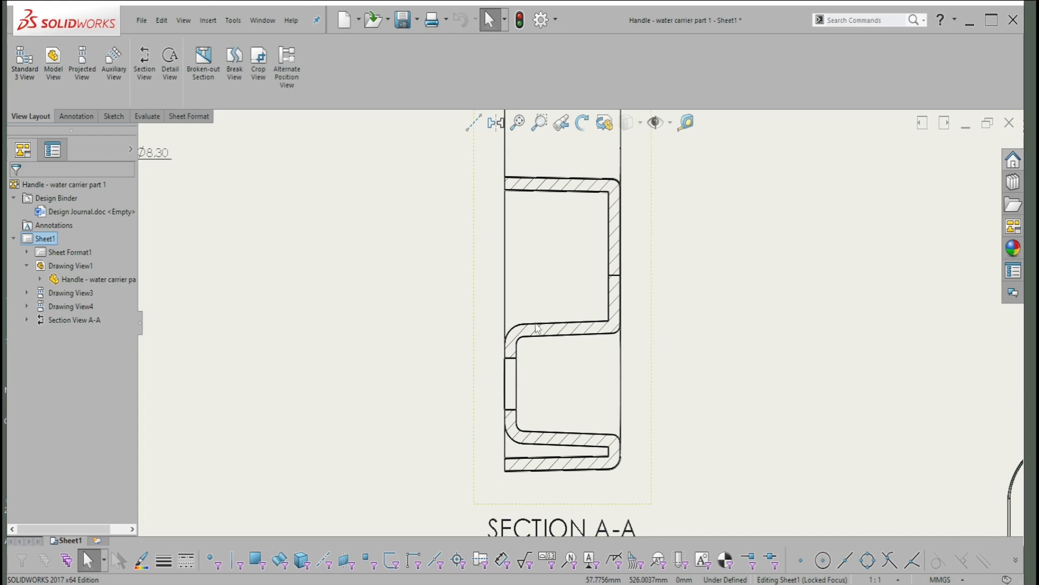
{"action": "left_click", "coordinate": [538, 329]}
{"action": "left_click", "coordinate": [504, 352], "text": "shift"}
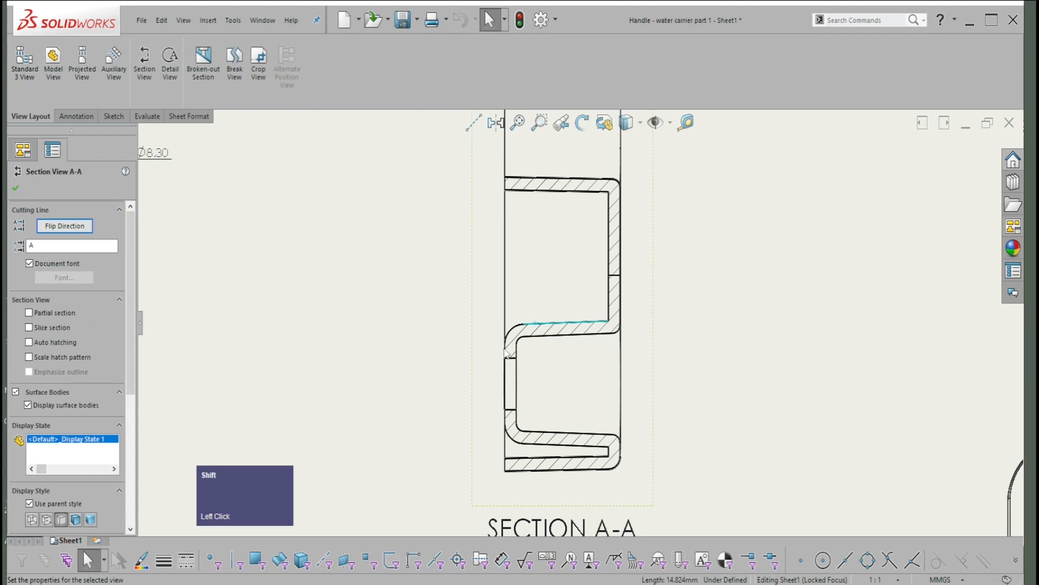
{"action": "left_click", "coordinate": [509, 353], "text": "shift"}
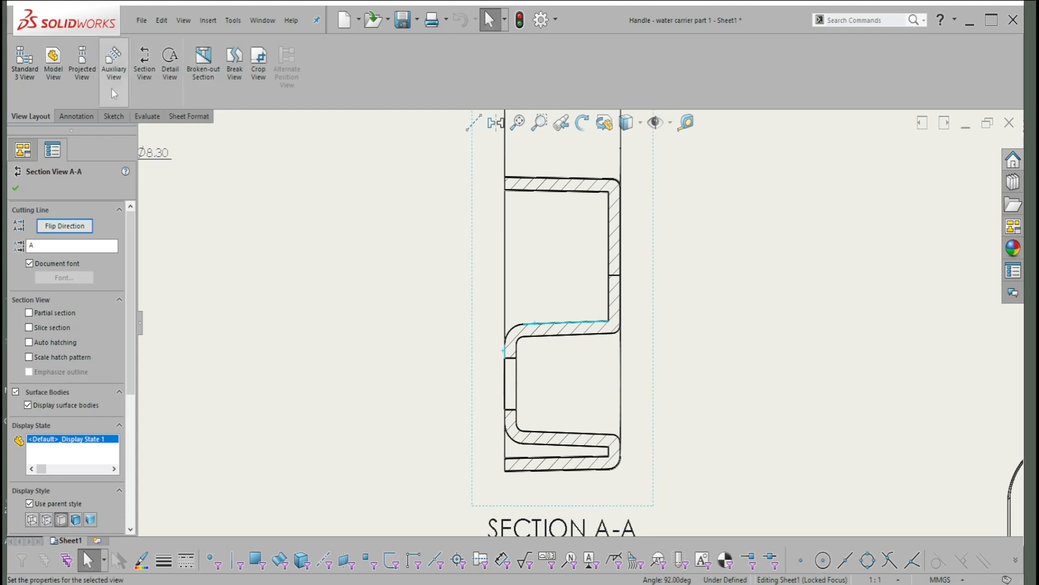
{"action": "left_click", "coordinate": [111, 117]}
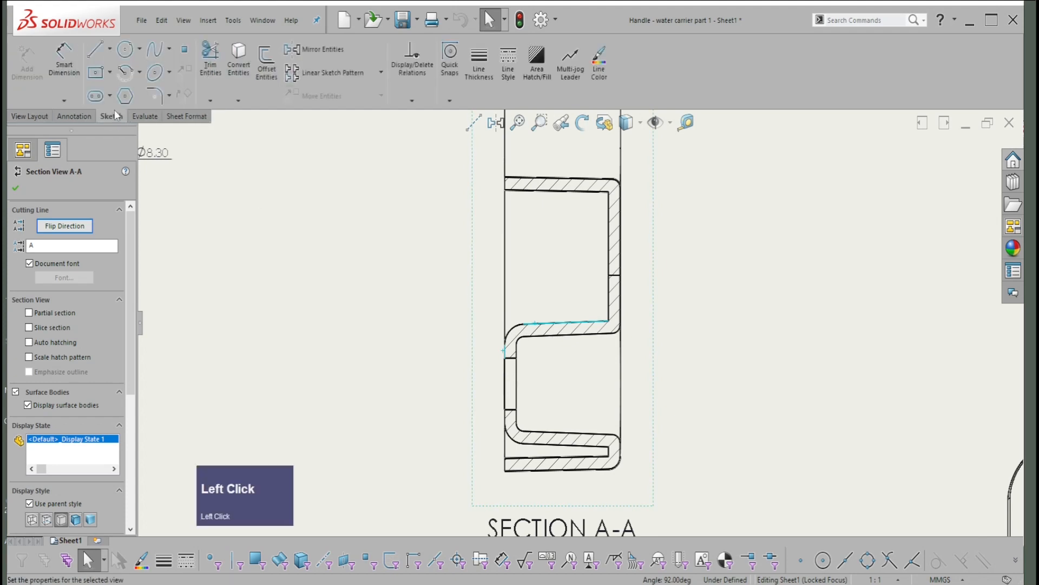
{"action": "left_click", "coordinate": [184, 50]}
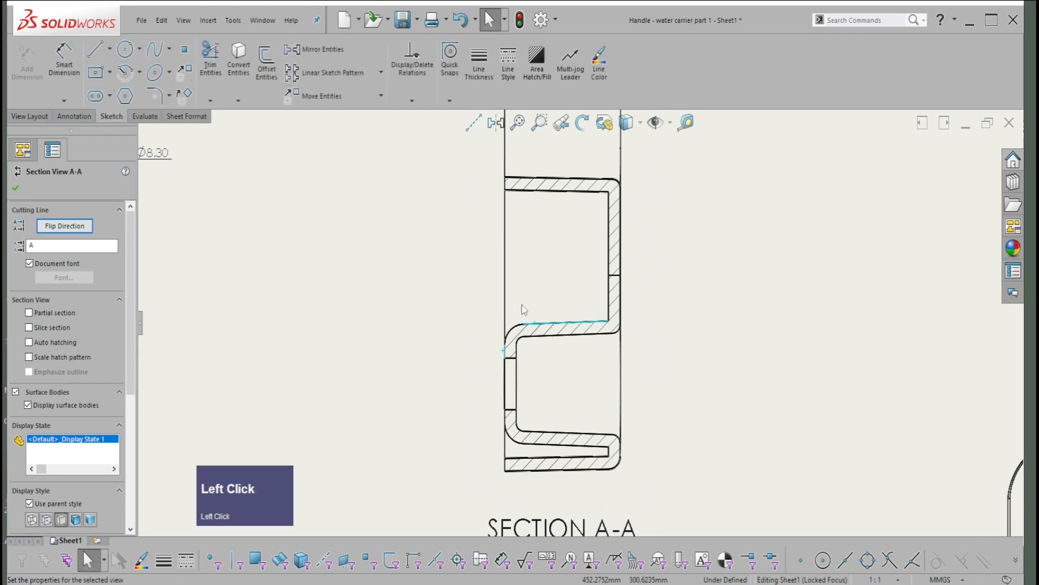
{"action": "left_click", "coordinate": [15, 190]}
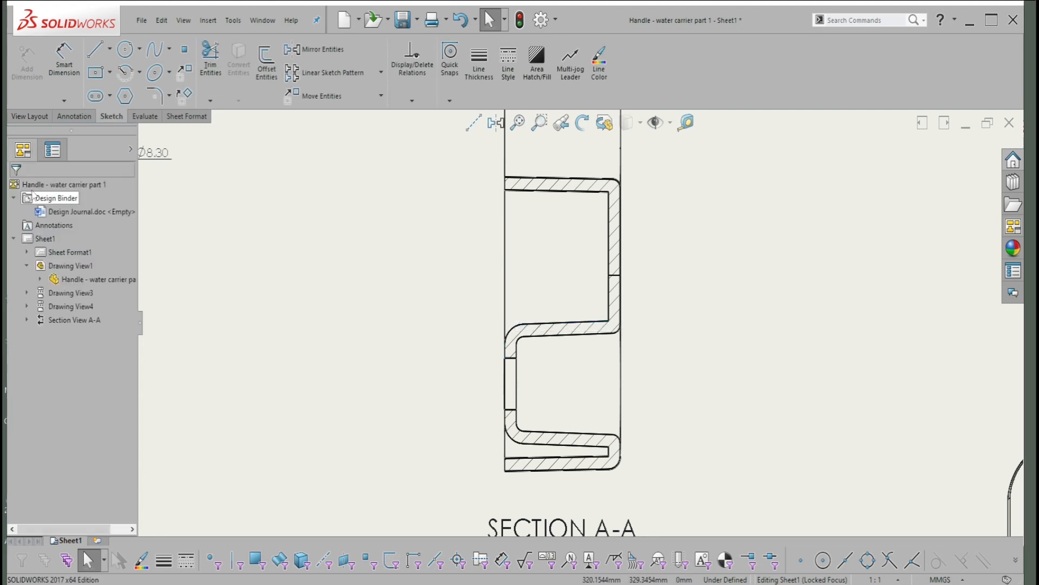
{"action": "left_click", "coordinate": [556, 324]}
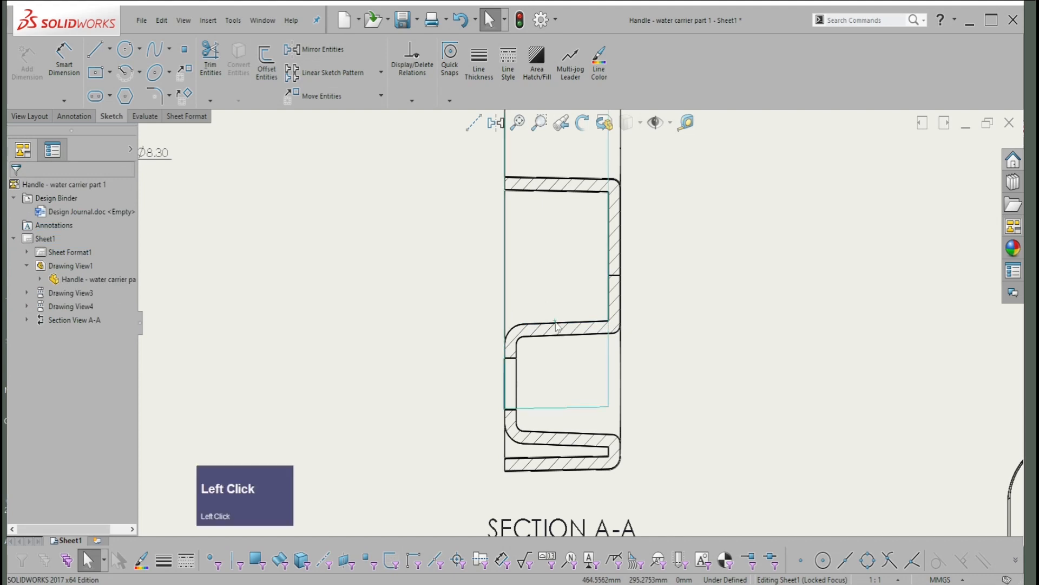
{"action": "left_click", "coordinate": [544, 330]}
{"action": "key", "text": "alt+q"}
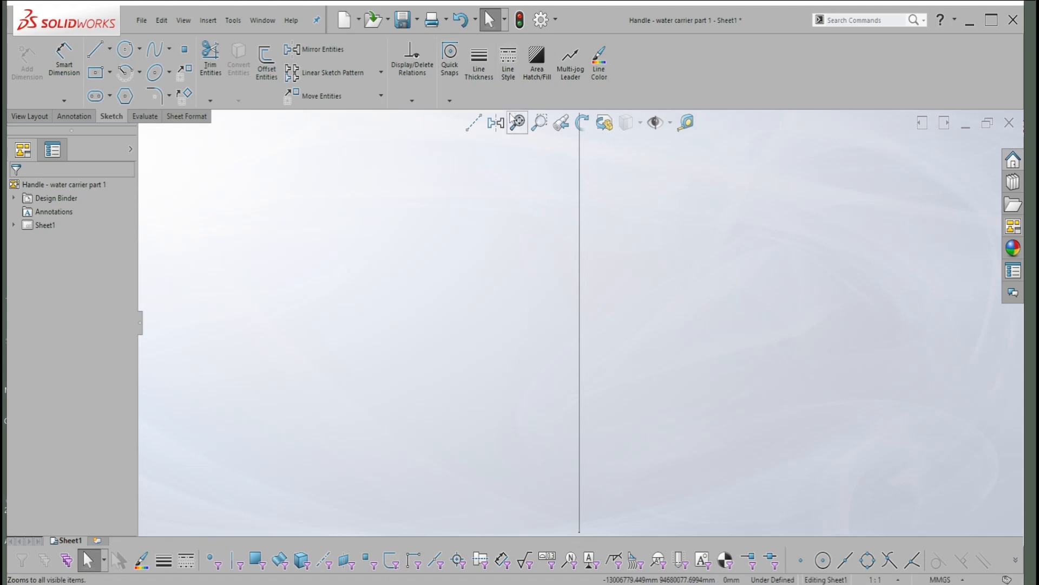
- Examine the drawing's full extents and the sheet area for the stray, extremely long vertical line
{"action": "left_click", "coordinate": [541, 126]}
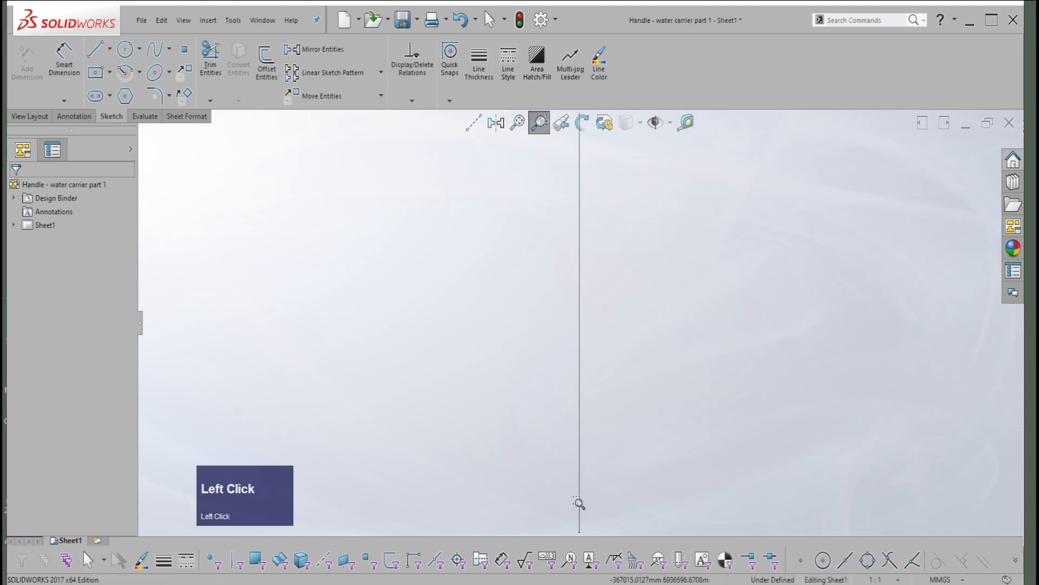
{"action": "left_click_drag", "start_coordinate": [575, 528], "coordinate": [589, 542]}
{"action": "left_click_drag", "start_coordinate": [479, 247], "coordinate": [485, 249]}
{"action": "left_click_drag", "start_coordinate": [495, 462], "coordinate": [530, 480]}
{"action": "left_click_drag", "start_coordinate": [468, 171], "coordinate": [668, 303]}
{"action": "scroll", "coordinate": [355, 178], "scroll_direction": "up", "scroll_amount": 1}
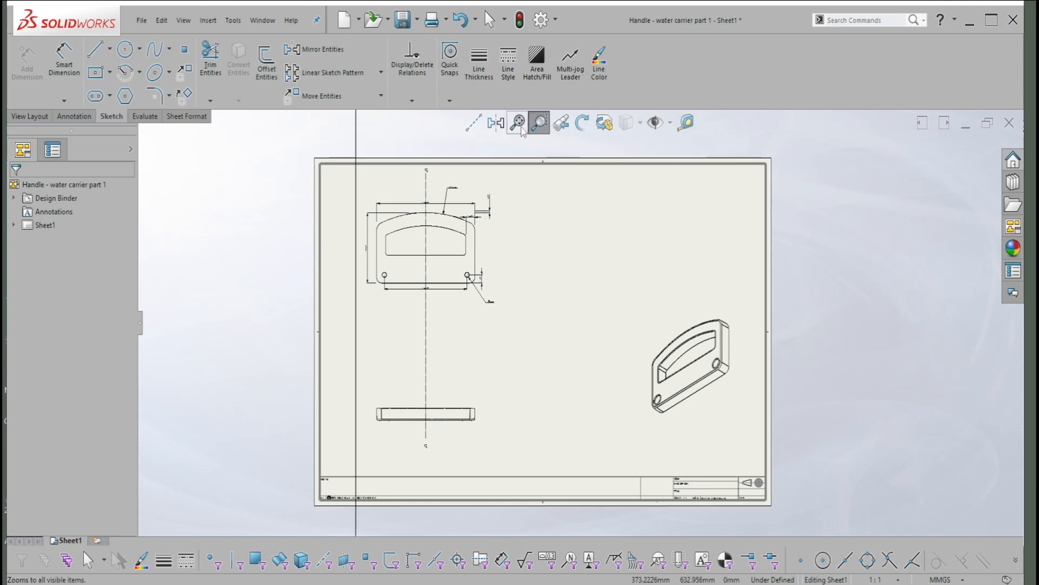
{"action": "left_click", "coordinate": [520, 125]}
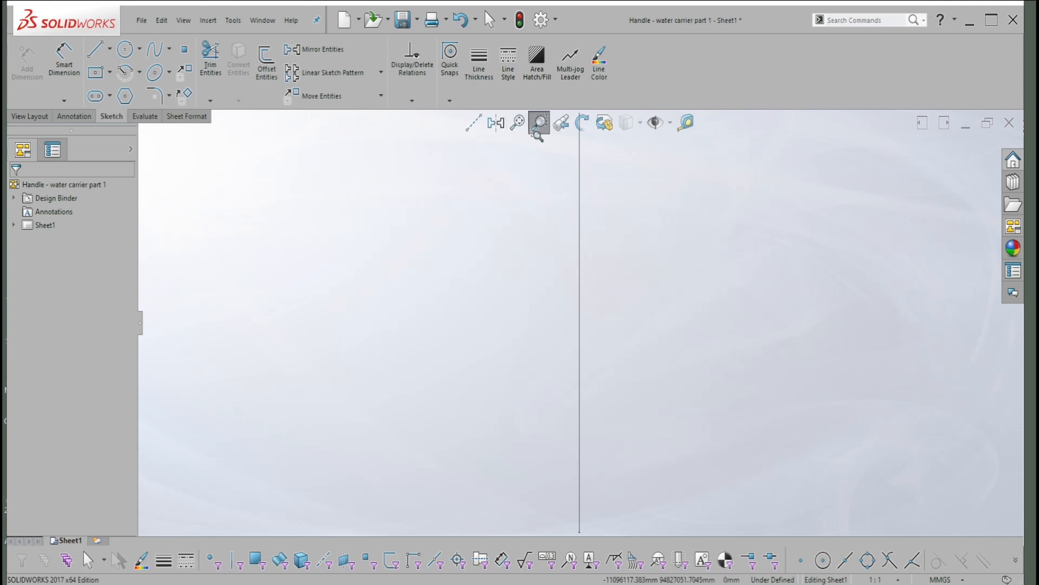
{"action": "left_click", "coordinate": [539, 122]}
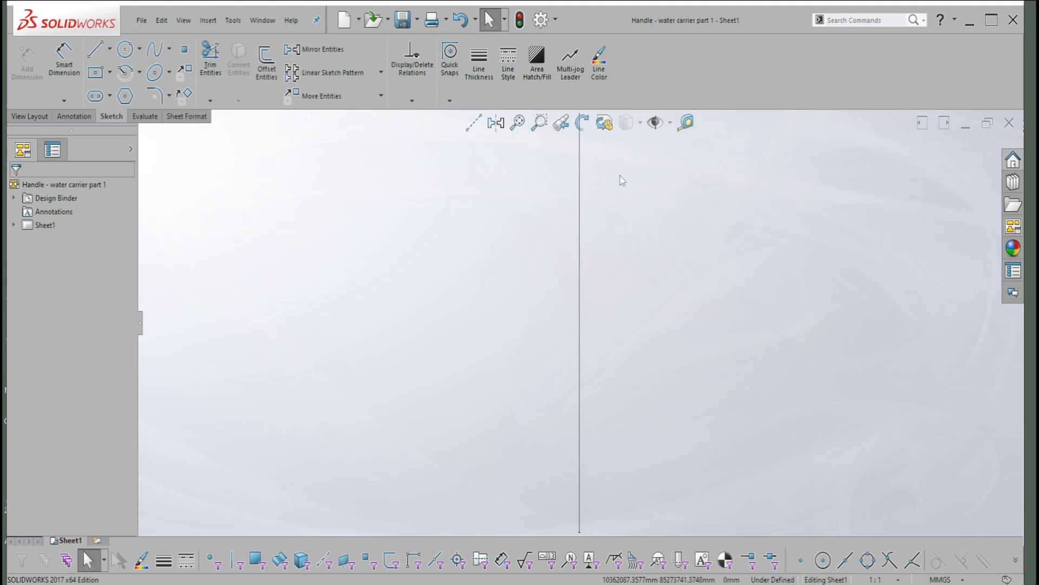
- Delete the stray, extremely long vertical line that runs far beyond the drawing sheet
{"action": "left_click", "coordinate": [606, 151], "text": "ctrl"}
{"action": "key", "text": "ctrl+a"}
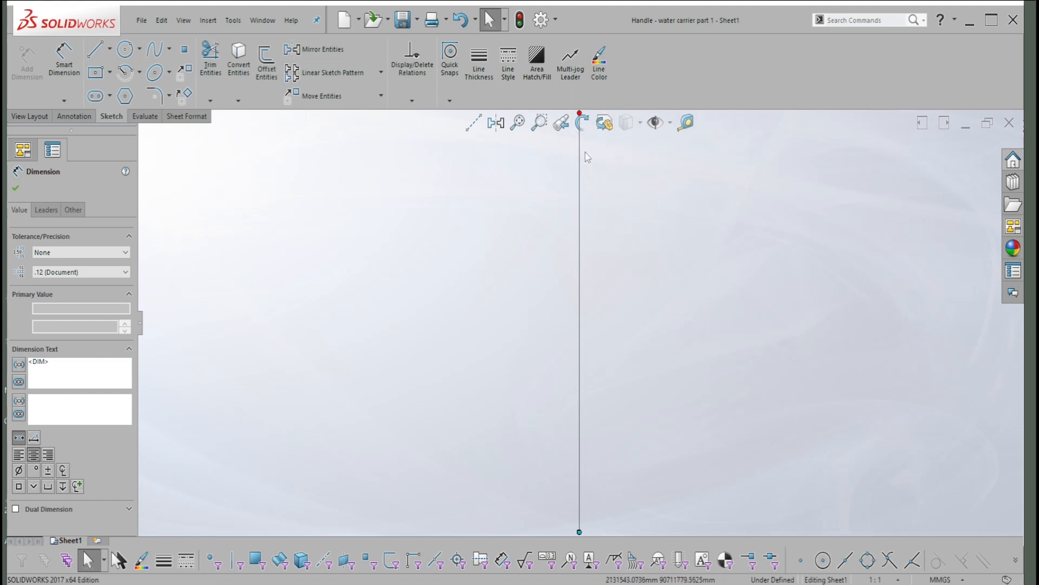
{"action": "scroll", "coordinate": [547, 210], "scroll_direction": "down", "scroll_amount": 1}
{"action": "middle_click_drag", "start_coordinate": [590, 157], "coordinate": [557, 334]}
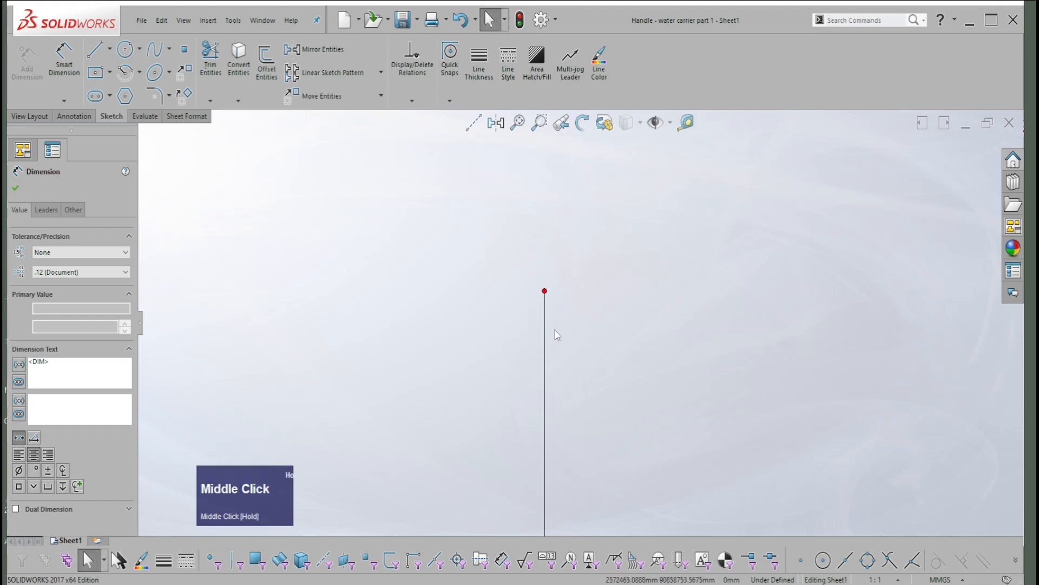
{"action": "left_click_drag", "start_coordinate": [509, 241], "coordinate": [598, 331]}
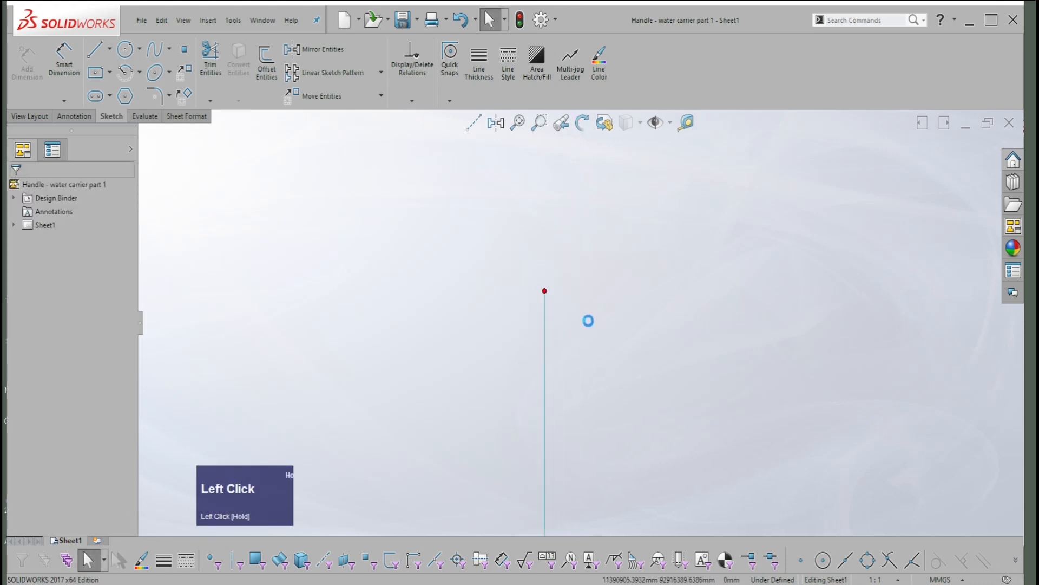
{"action": "key", "text": "Delete"}
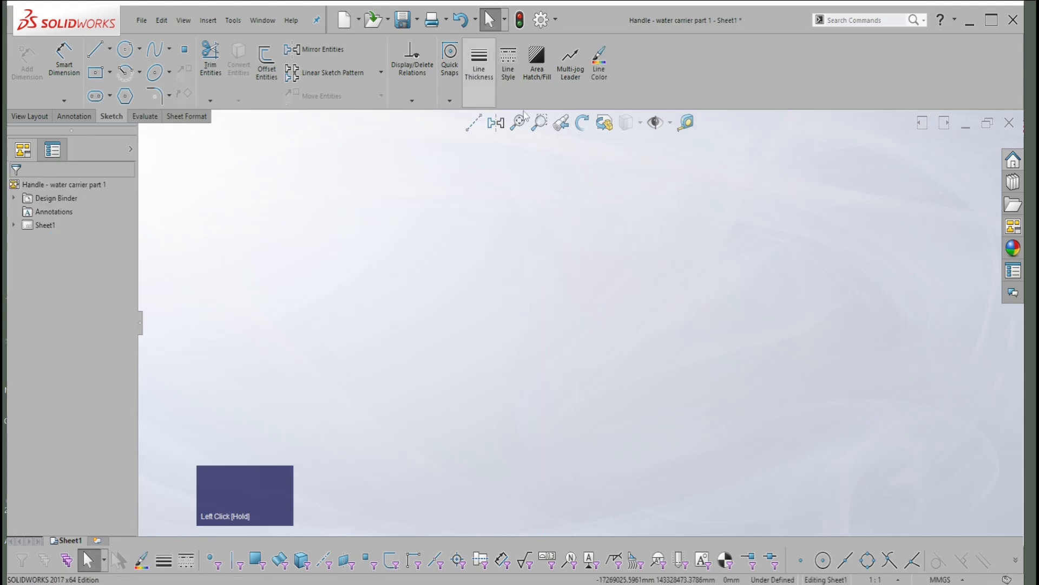
{"action": "left_click", "coordinate": [520, 120]}
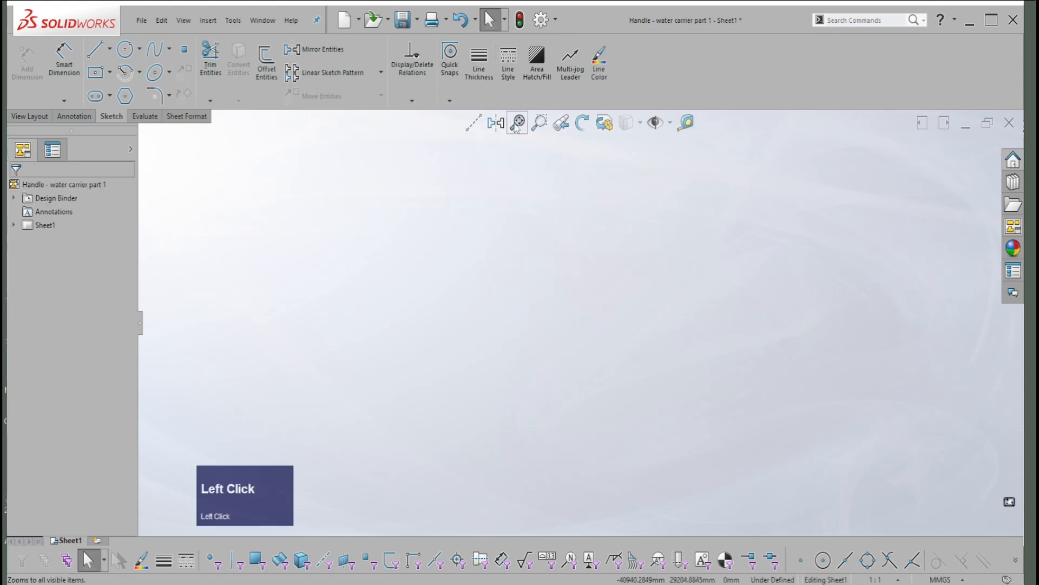
{"action": "scroll", "coordinate": [558, 233], "scroll_direction": "down", "scroll_amount": 1}
{"action": "scroll", "coordinate": [554, 239], "scroll_direction": "up", "scroll_amount": 4}
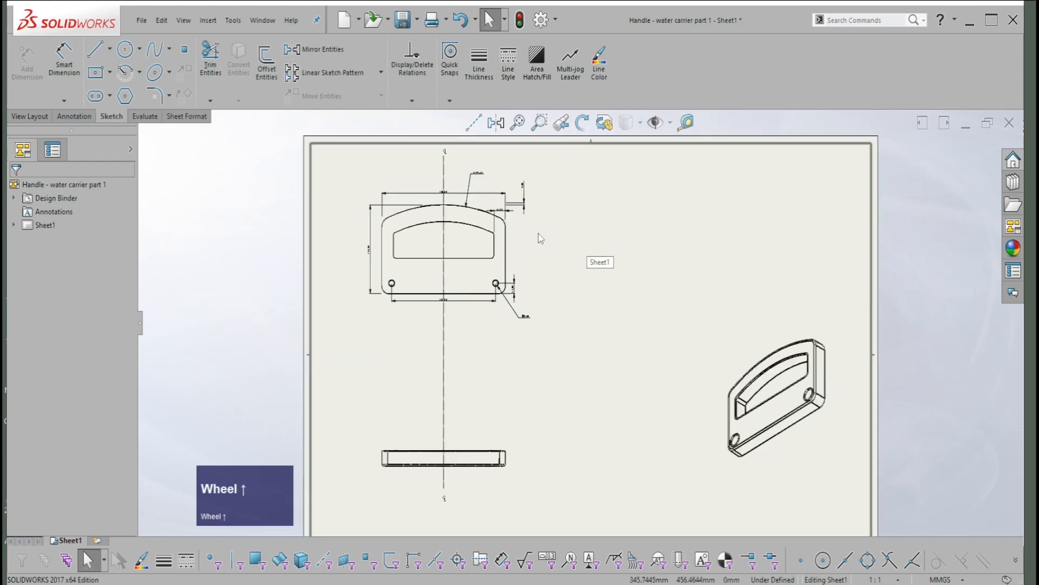
{"action": "scroll", "coordinate": [555, 293], "scroll_direction": "up", "scroll_amount": 1}
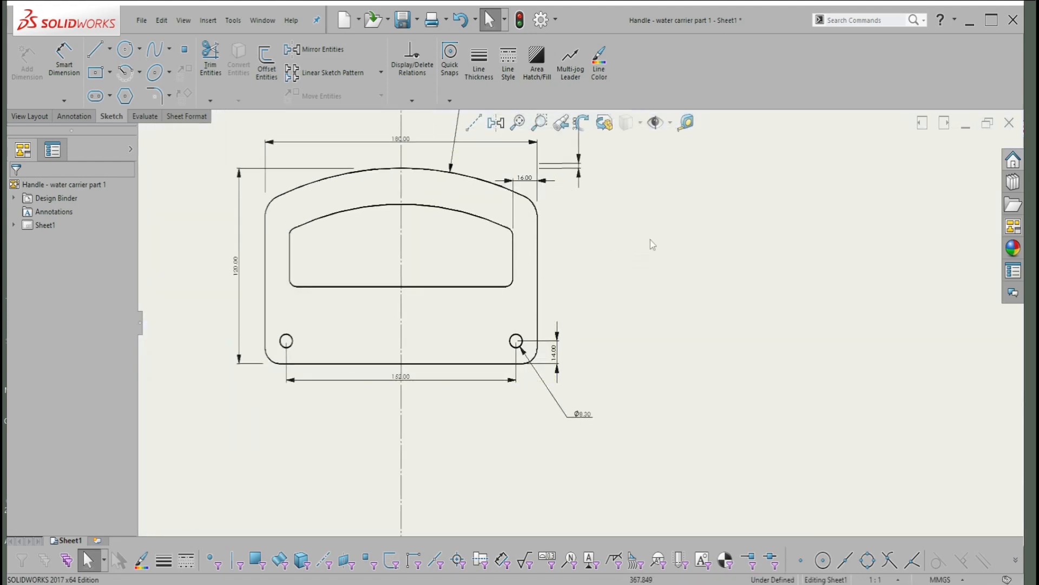
{"action": "scroll", "coordinate": [650, 276], "scroll_direction": "down", "scroll_amount": 2}
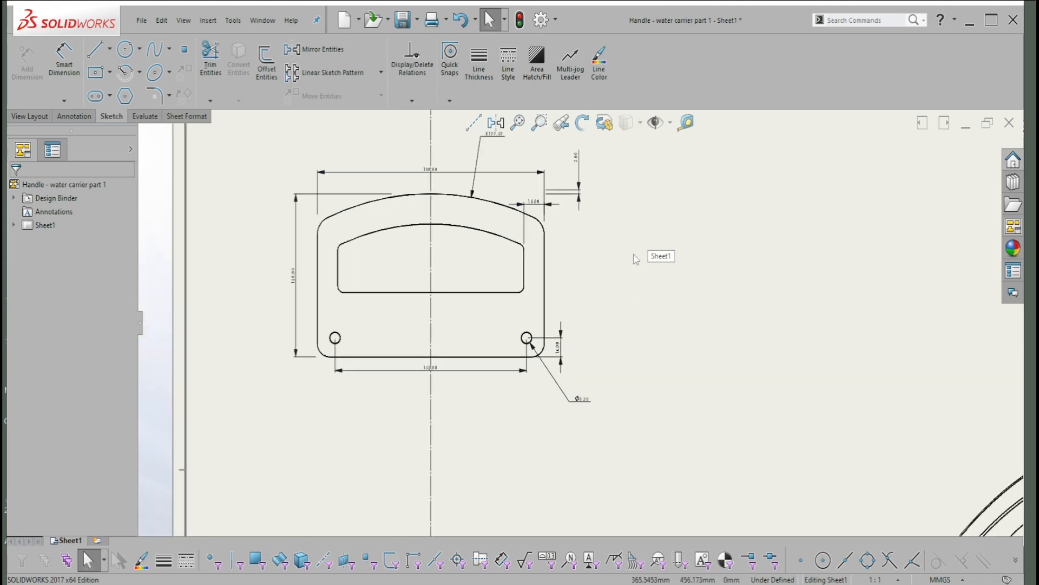
- Mark the virtual sharp at the recess's upper outer corner in Section A-A with a sketch point between its sloped and vertical outer edges
{"action": "key", "text": "alt+q"}
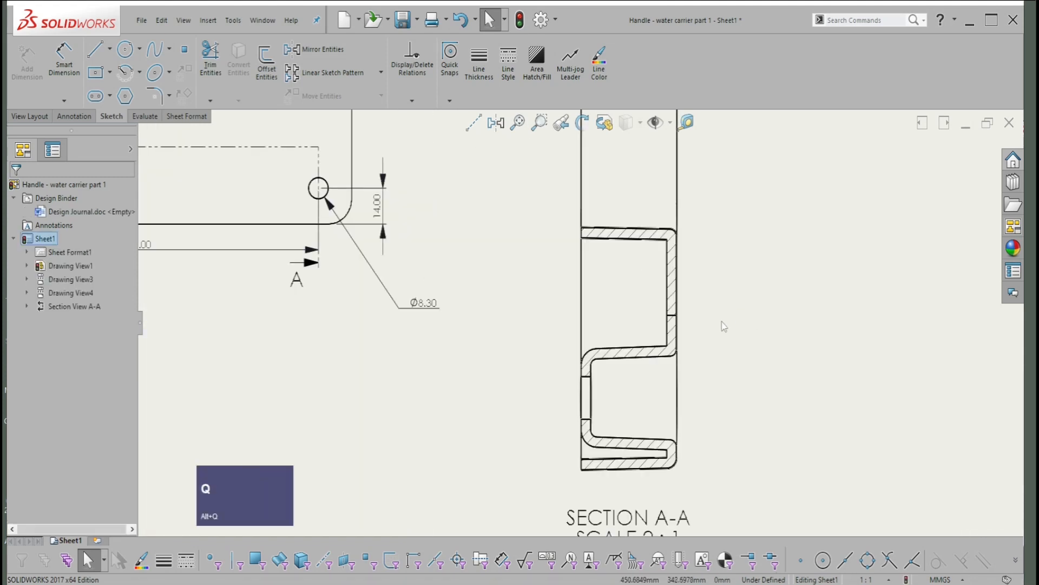
{"action": "scroll", "coordinate": [617, 336], "scroll_direction": "up", "scroll_amount": 1}
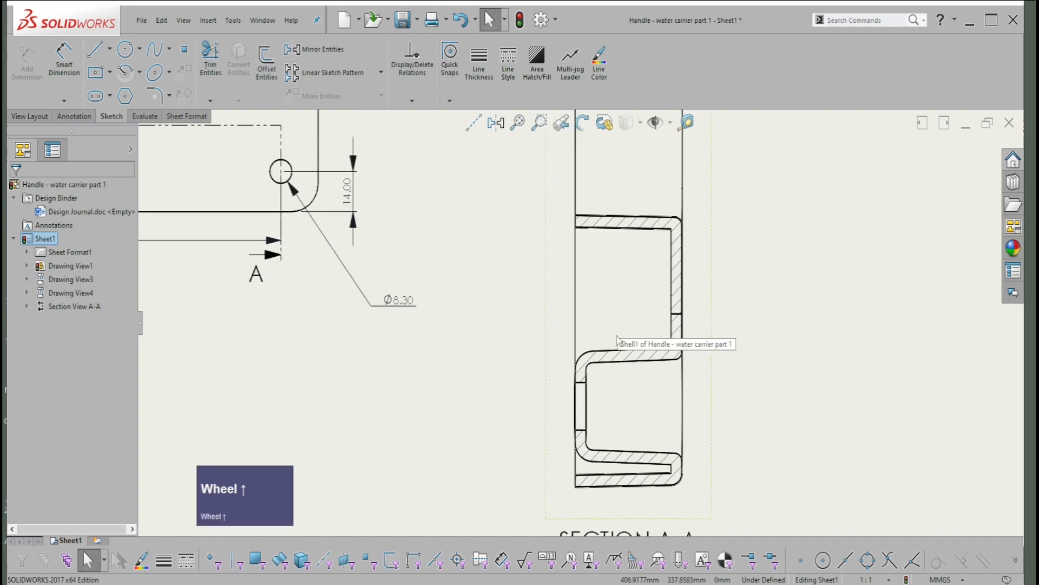
{"action": "scroll", "coordinate": [618, 339], "scroll_direction": "up", "scroll_amount": 2}
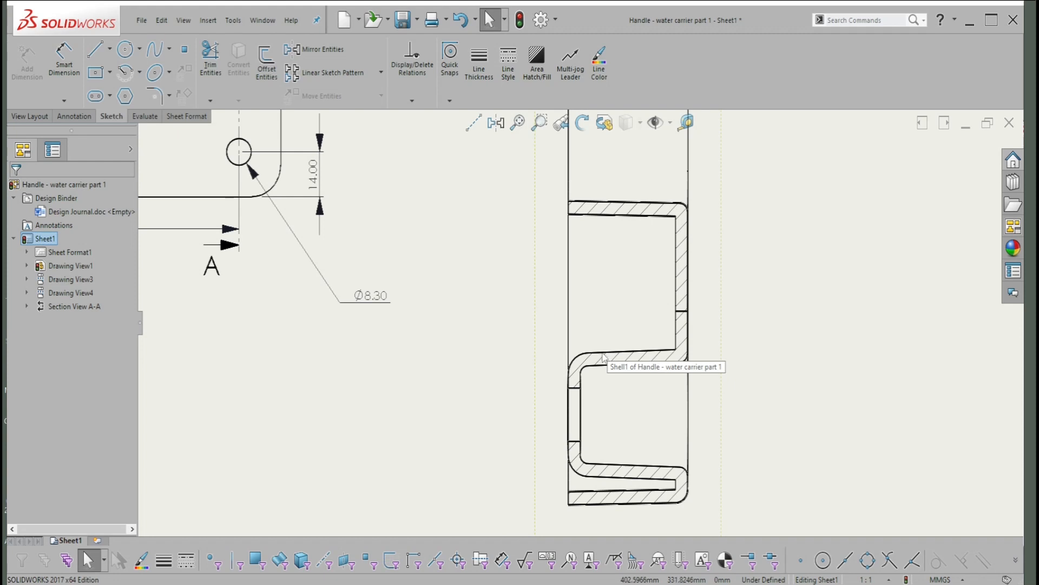
{"action": "left_click", "coordinate": [602, 355]}
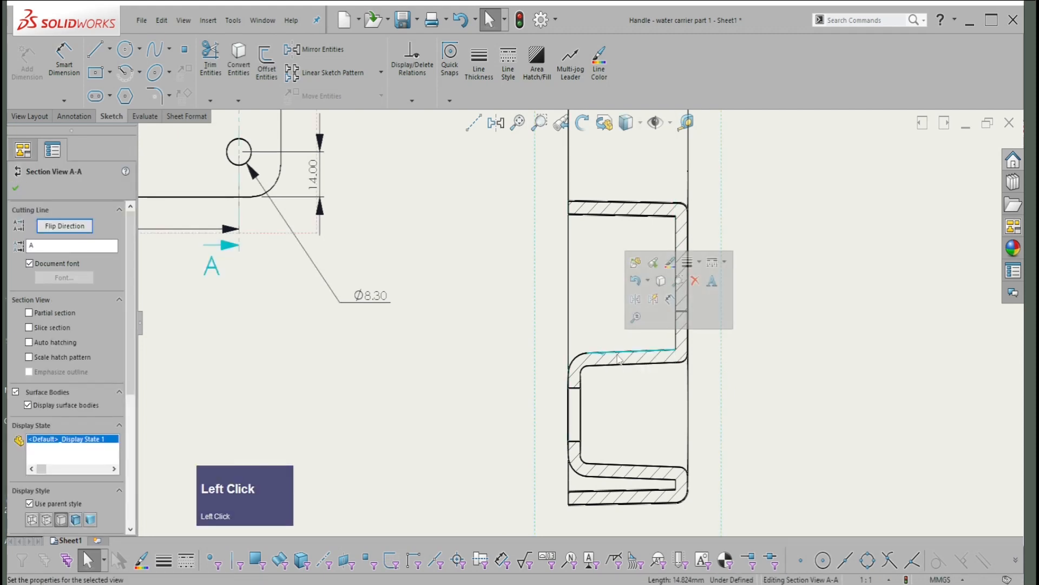
{"action": "left_click", "coordinate": [789, 382]}
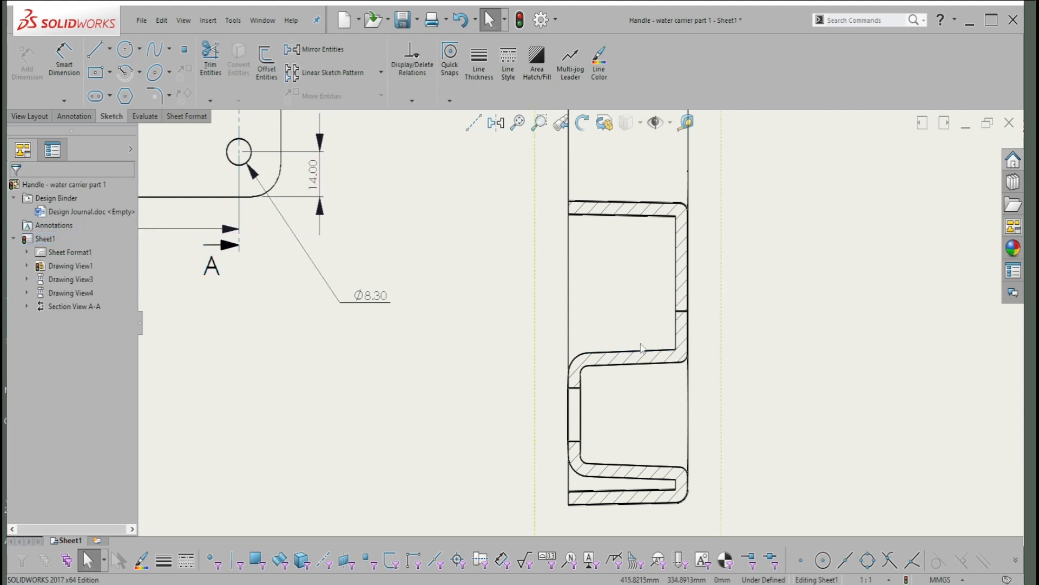
{"action": "left_click", "coordinate": [632, 358]}
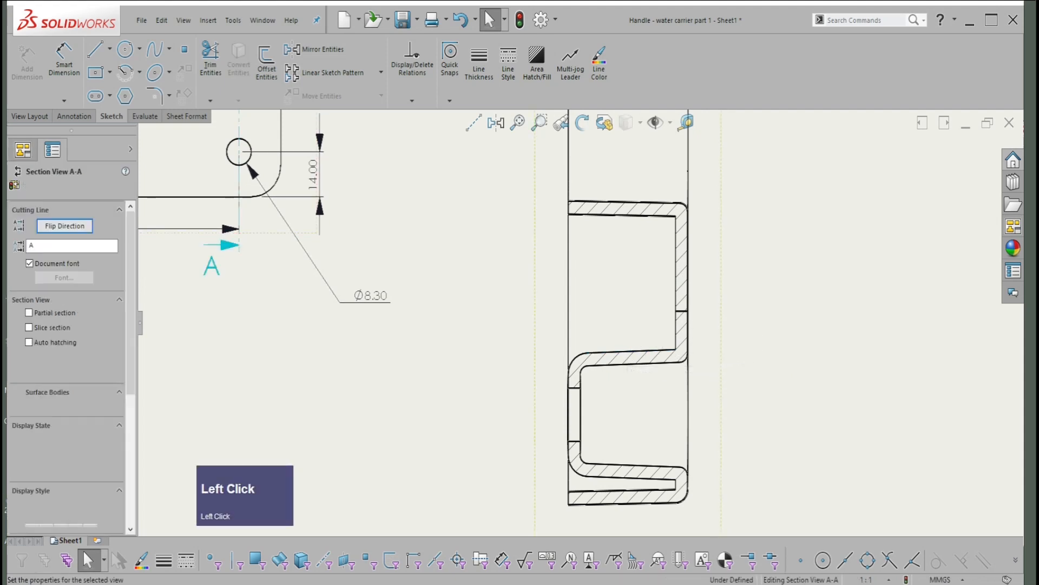
{"action": "left_click", "coordinate": [625, 355]}
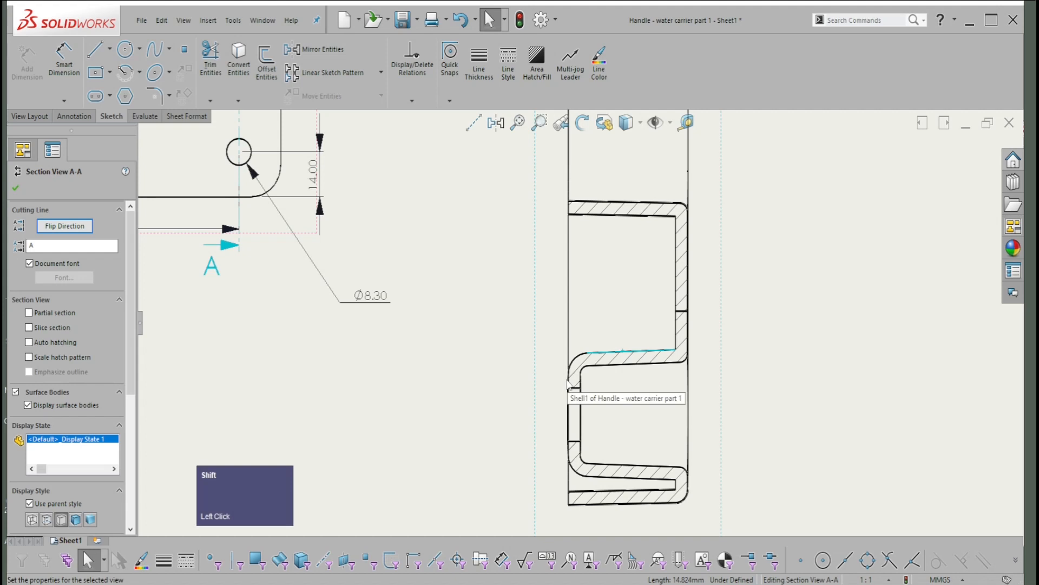
{"action": "left_click", "coordinate": [571, 384], "text": "shift"}
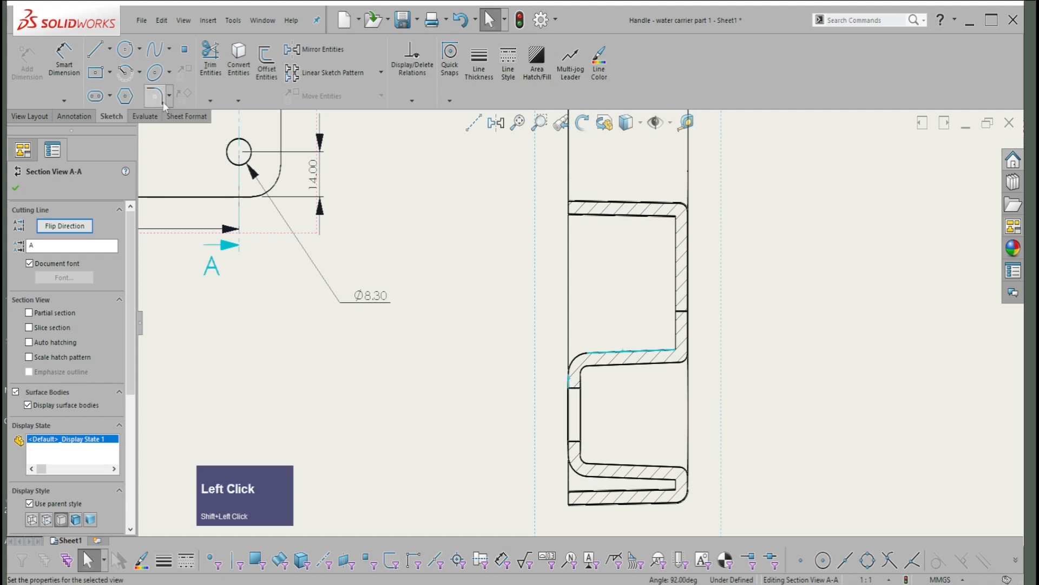
{"action": "left_click", "coordinate": [185, 49]}
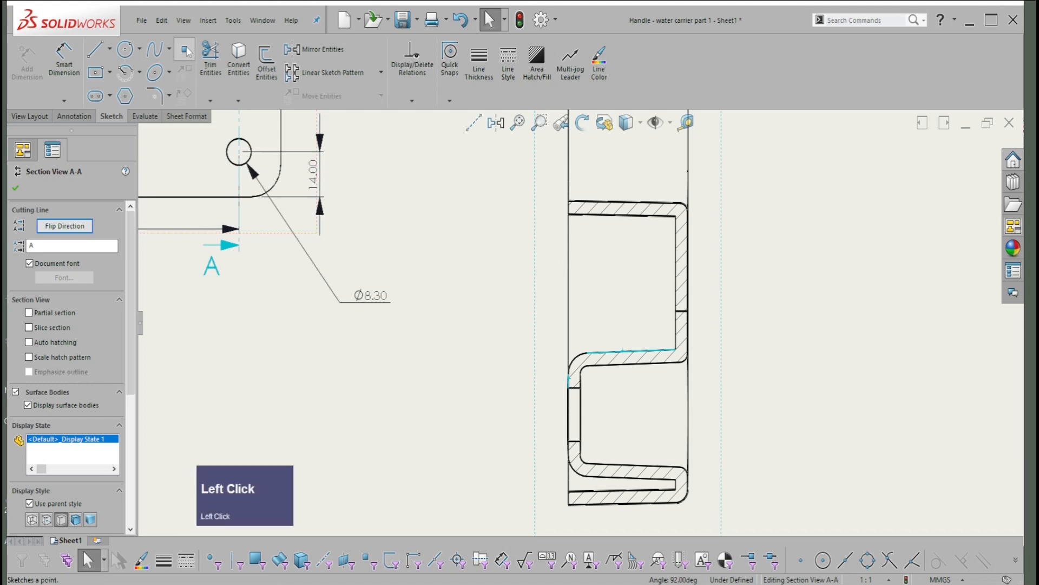
{"action": "scroll", "coordinate": [529, 341], "scroll_direction": "up", "scroll_amount": 2}
{"action": "left_click", "coordinate": [782, 430]}
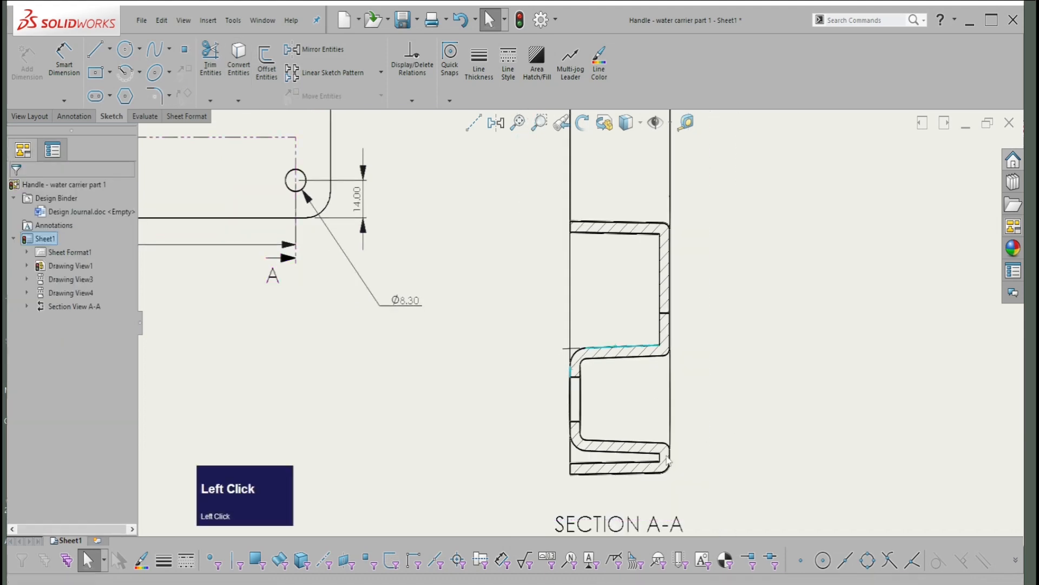
- Add a matching virtual sharp point where the recess's lower sloped outer edge meets its vertical outer edge in Section A-A
{"action": "scroll", "coordinate": [783, 430], "scroll_direction": "down", "scroll_amount": 2}
{"action": "left_click", "coordinate": [783, 430]}
{"action": "left_click", "coordinate": [539, 411]}
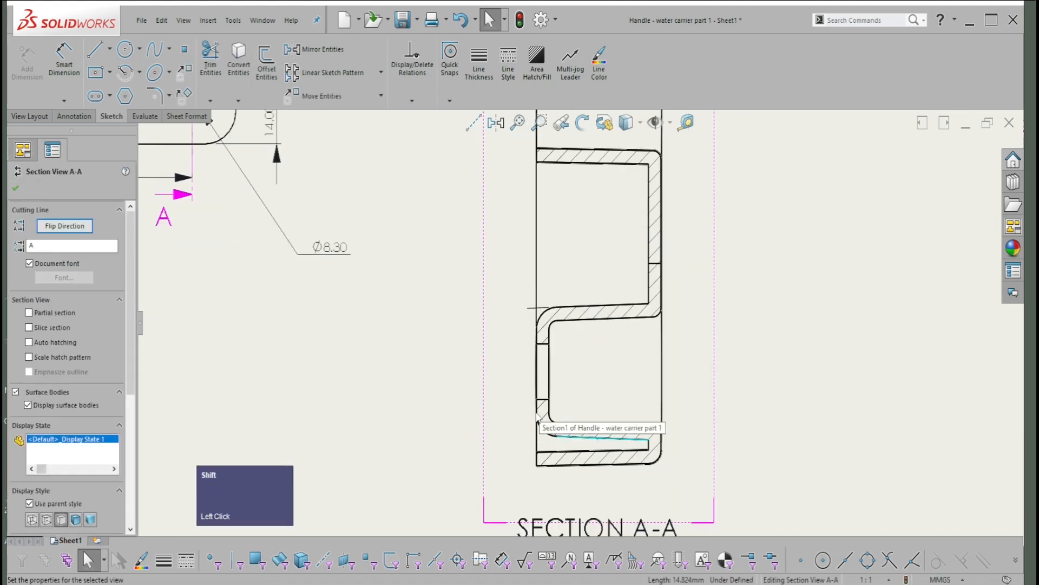
{"action": "left_click", "coordinate": [539, 412]}
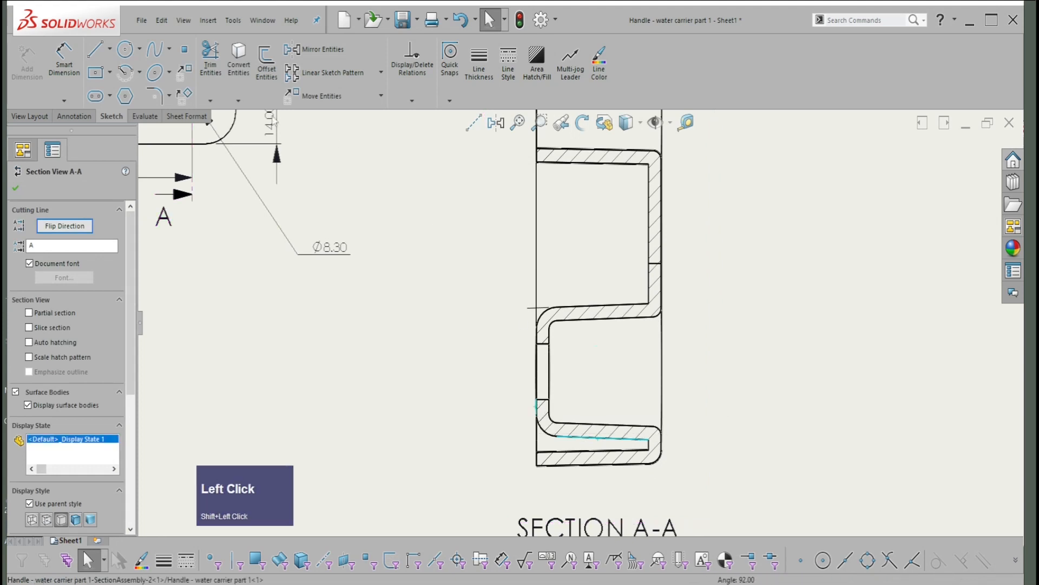
{"action": "left_click", "coordinate": [592, 352]}
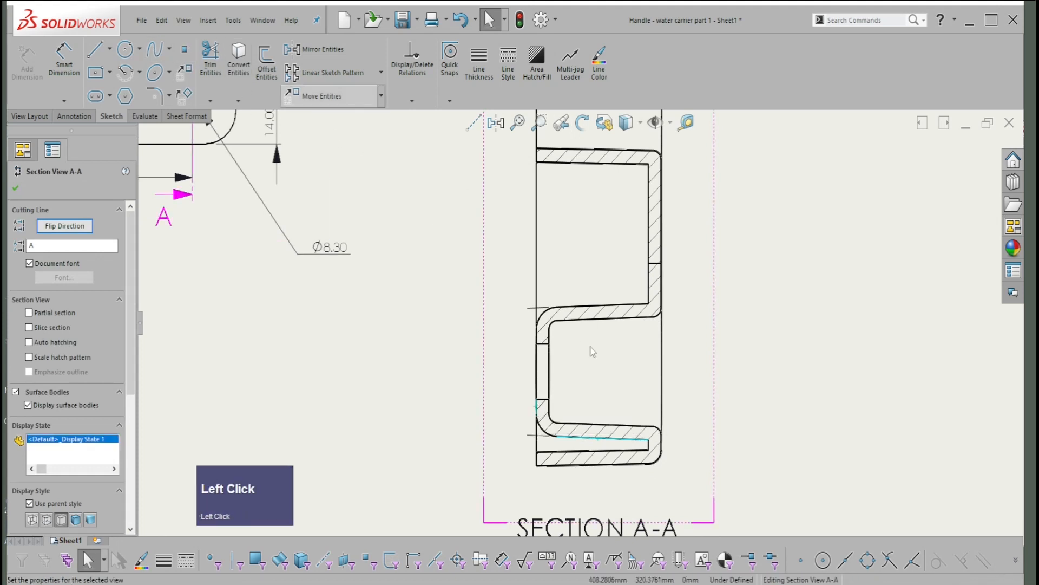
- Dimension the vertical distance between the recess's two virtual sharp points and place it outside the section's open side
{"action": "right_click_drag", "start_coordinate": [834, 331], "coordinate": [537, 323]}
{"action": "left_click", "coordinate": [536, 309]}
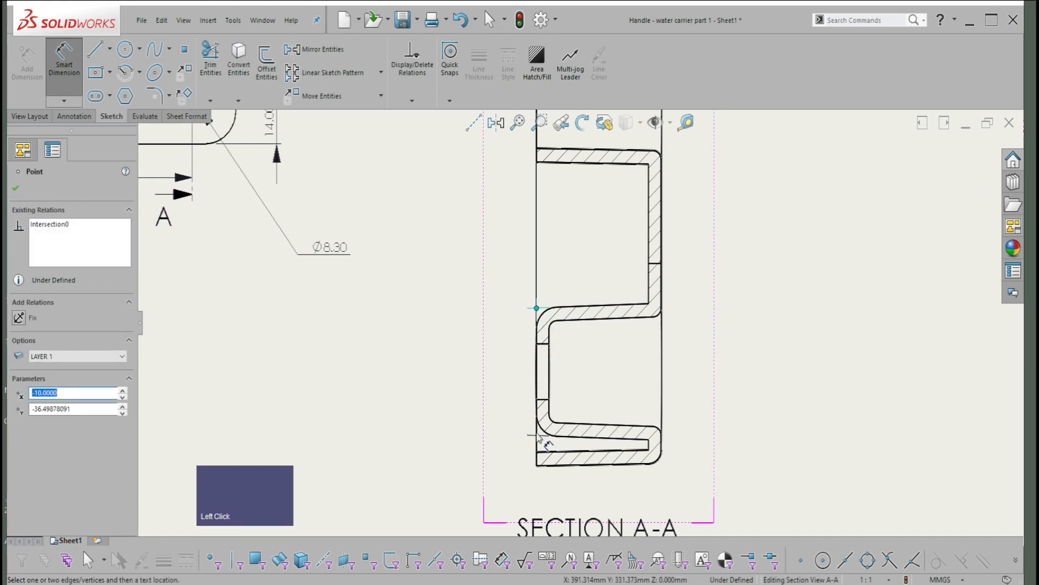
{"action": "left_click", "coordinate": [537, 434]}
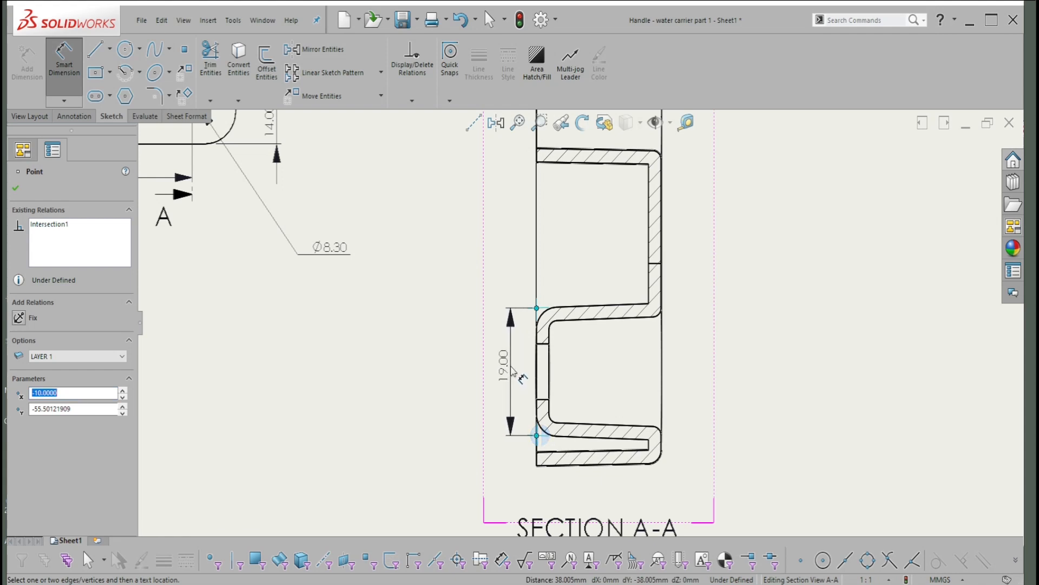
{"action": "left_click", "coordinate": [512, 368]}
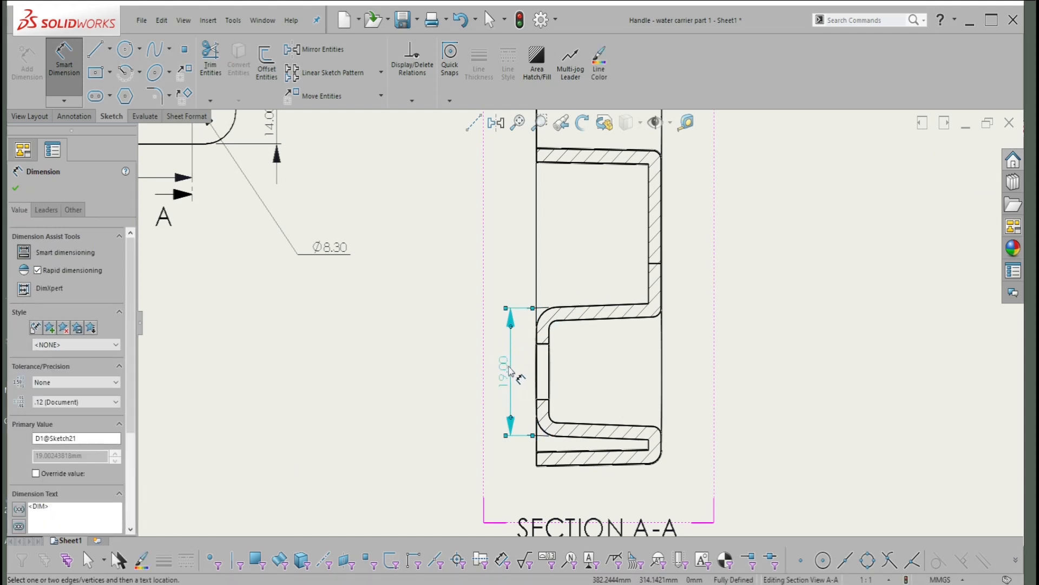
- Add a diameter symbol before the value in the recess dimension's text
{"action": "left_click", "coordinate": [512, 372]}
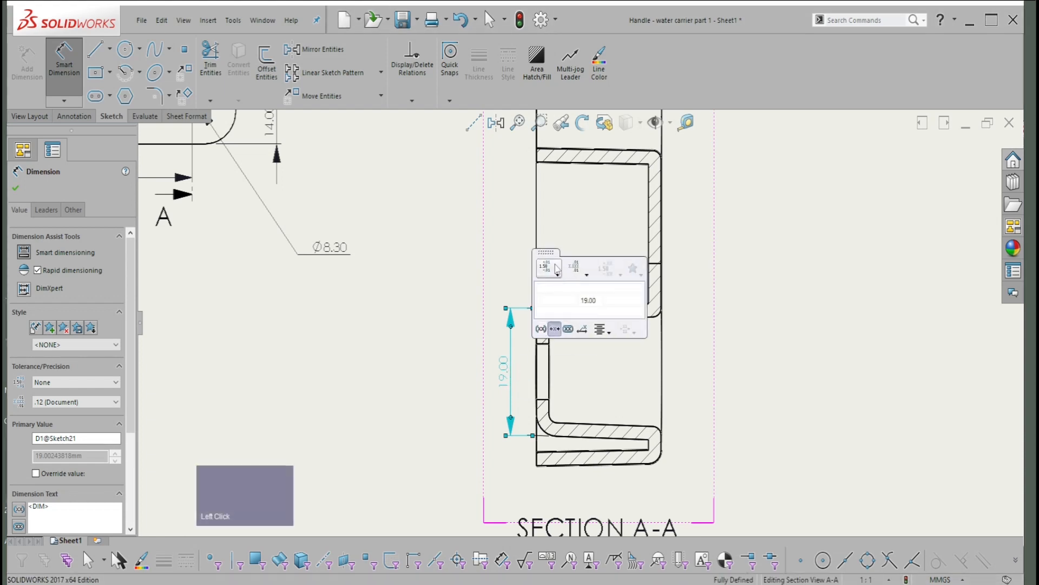
{"action": "left_click_drag", "start_coordinate": [566, 264], "coordinate": [430, 208]}
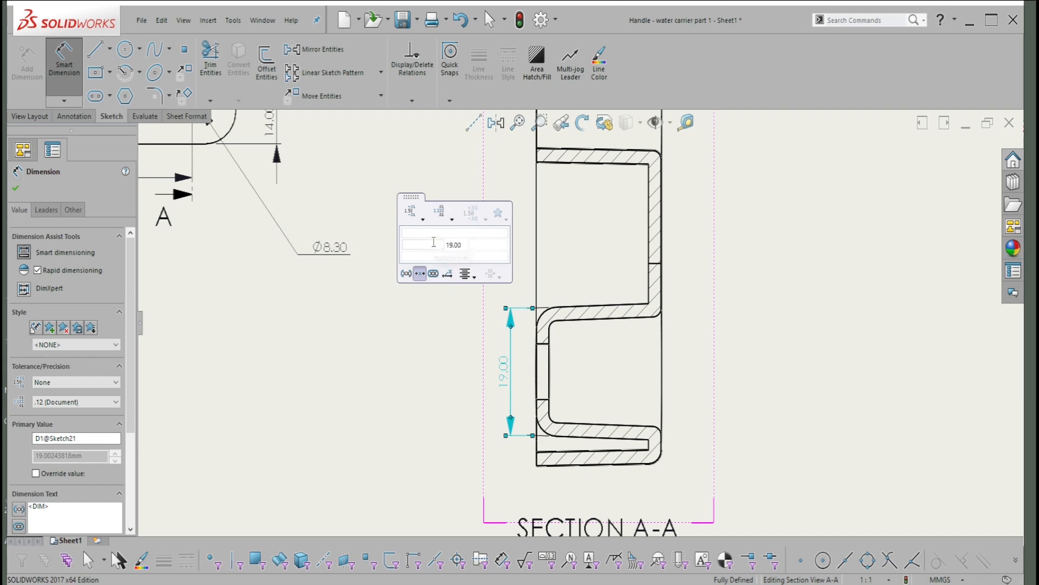
{"action": "left_click", "coordinate": [432, 245]}
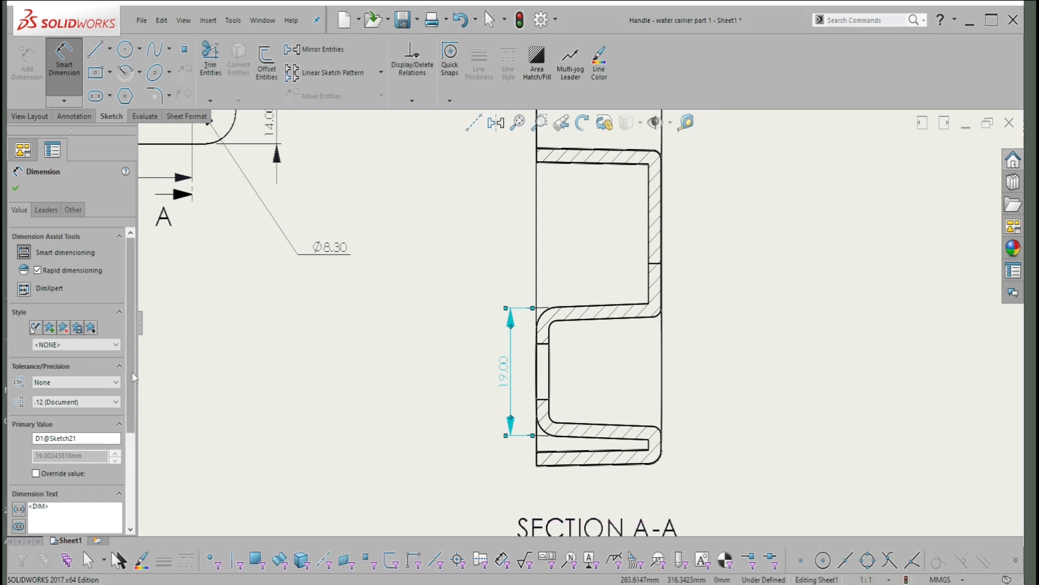
{"action": "left_click_drag", "start_coordinate": [132, 377], "coordinate": [130, 475]}
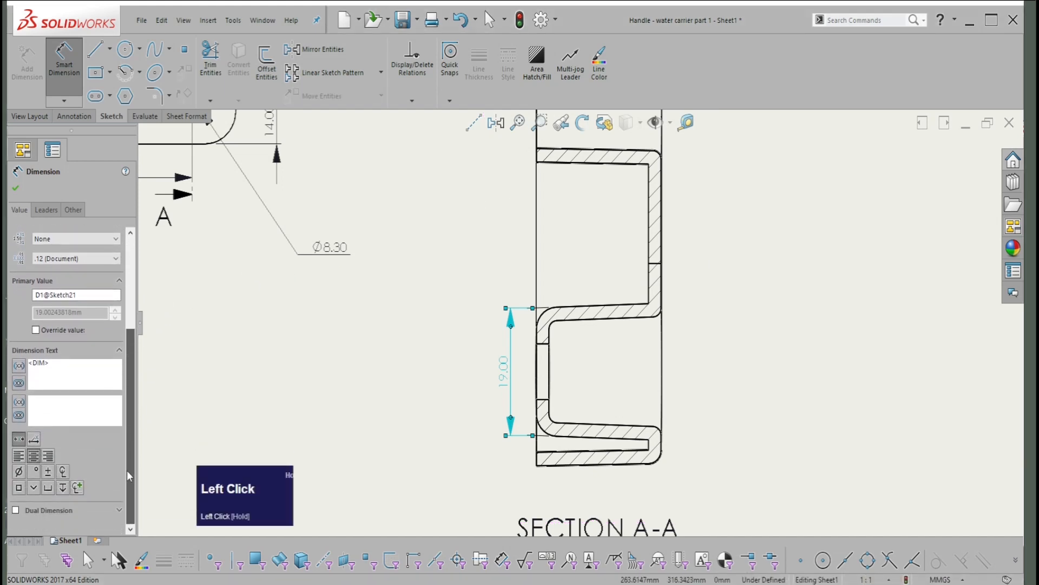
{"action": "left_click", "coordinate": [19, 472]}
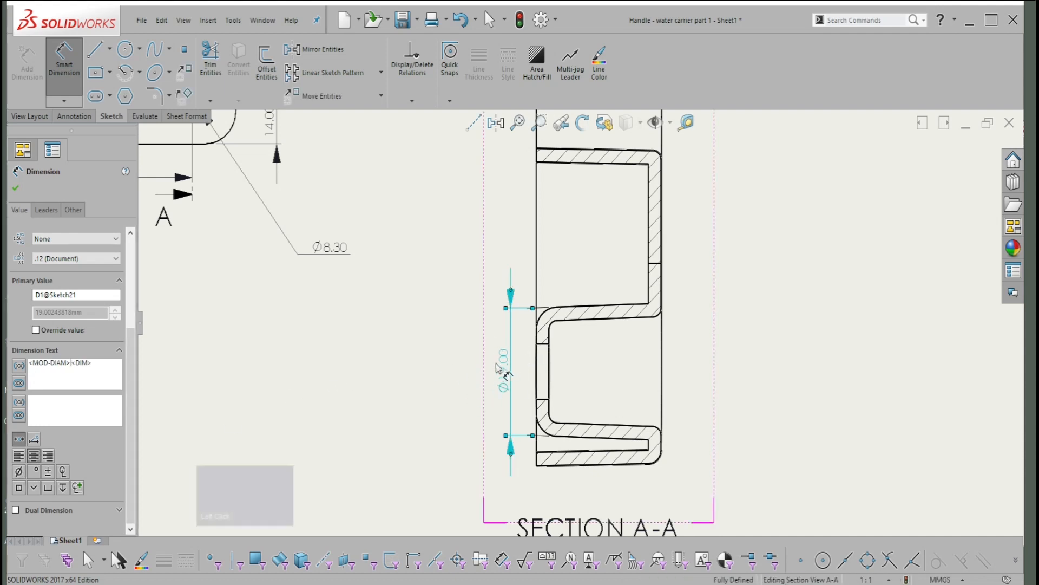
- Dimension the rounded upper outer corner of Section A-A's lower profile, place the radius beyond the outer face, and open its trailing text for editing
{"action": "left_click", "coordinate": [737, 330]}
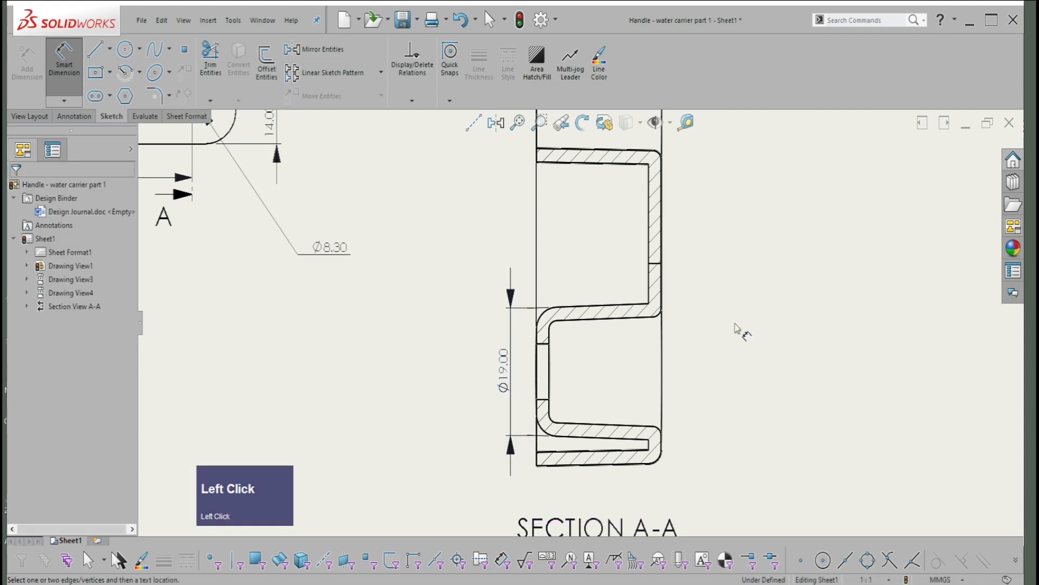
{"action": "scroll", "coordinate": [682, 330], "scroll_direction": "up", "scroll_amount": 1}
{"action": "scroll", "coordinate": [652, 329], "scroll_direction": "down", "scroll_amount": 4}
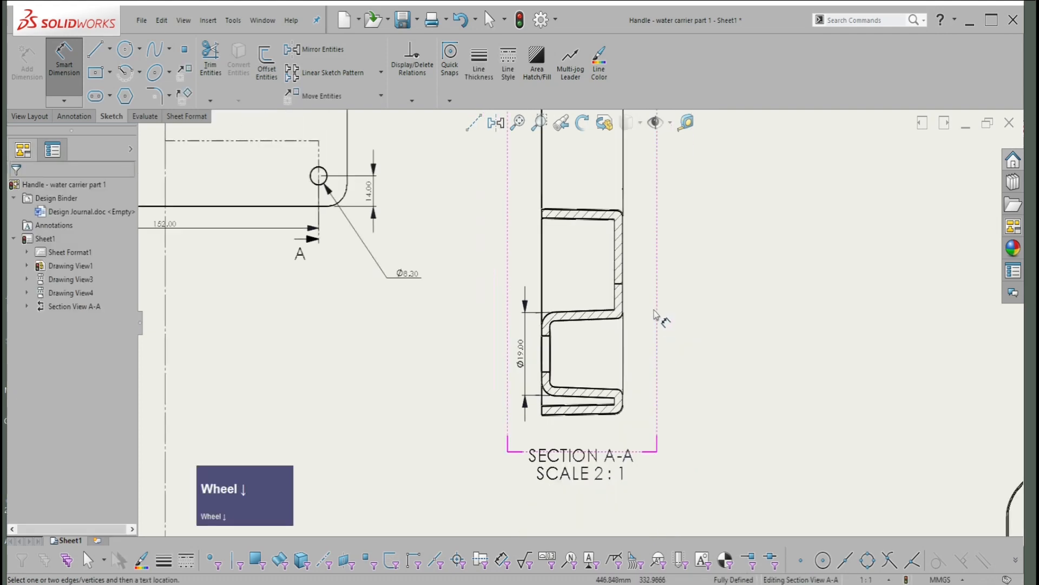
{"action": "scroll", "coordinate": [645, 281], "scroll_direction": "up", "scroll_amount": 3}
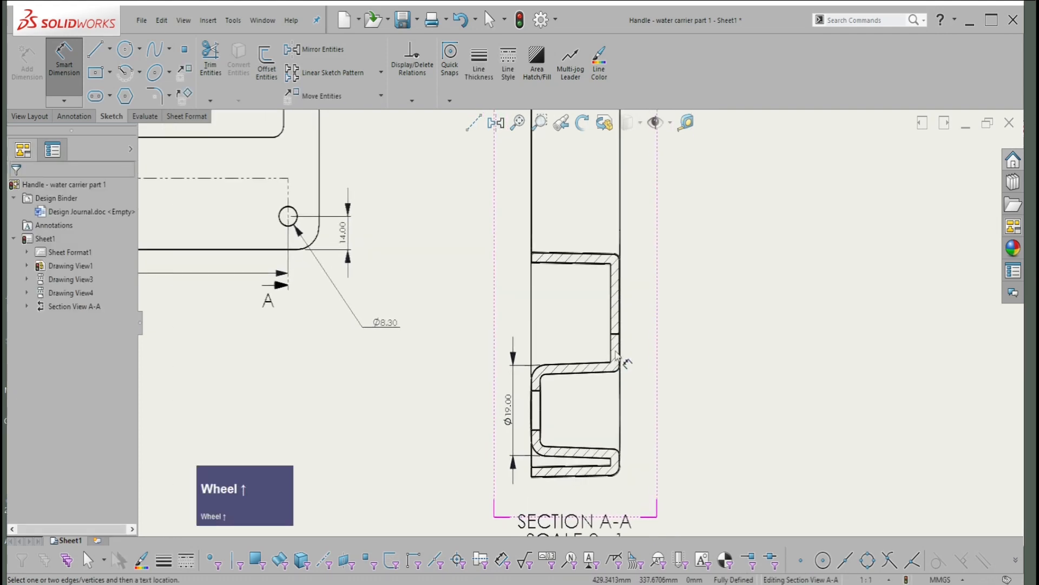
{"action": "scroll", "coordinate": [639, 279], "scroll_direction": "up", "scroll_amount": 4}
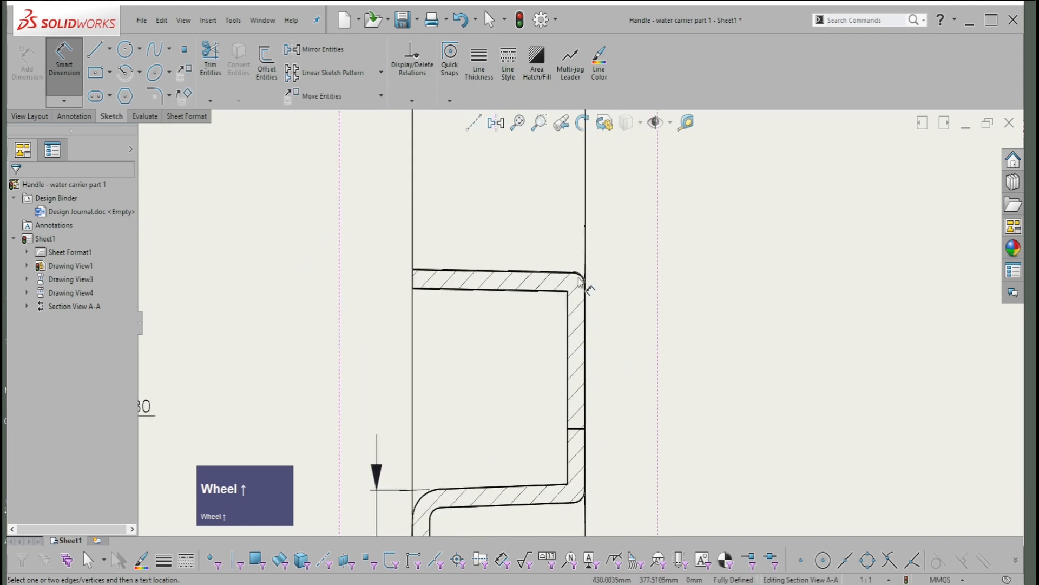
{"action": "left_click", "coordinate": [589, 283]}
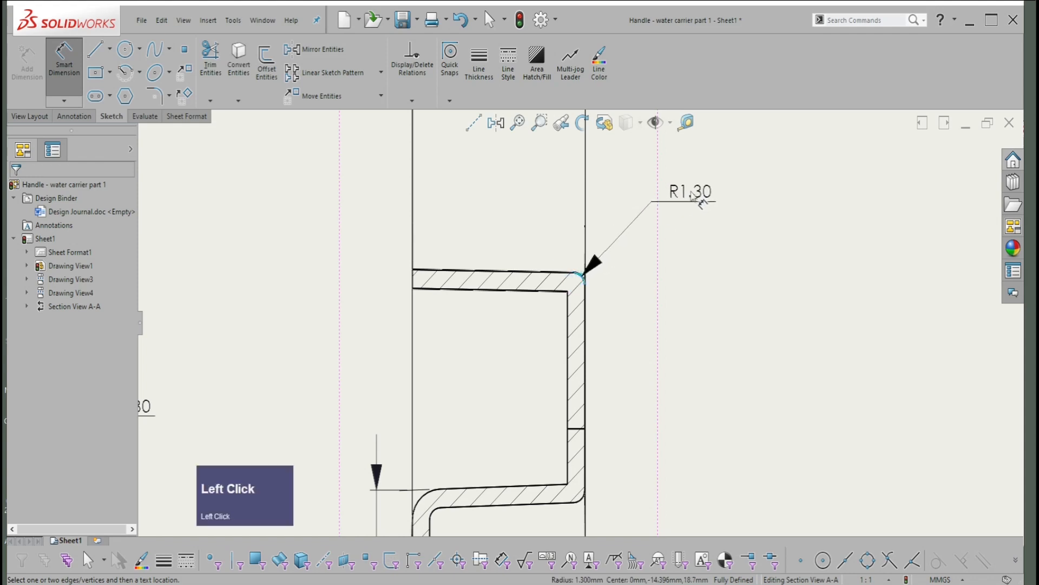
{"action": "left_click", "coordinate": [694, 196]}
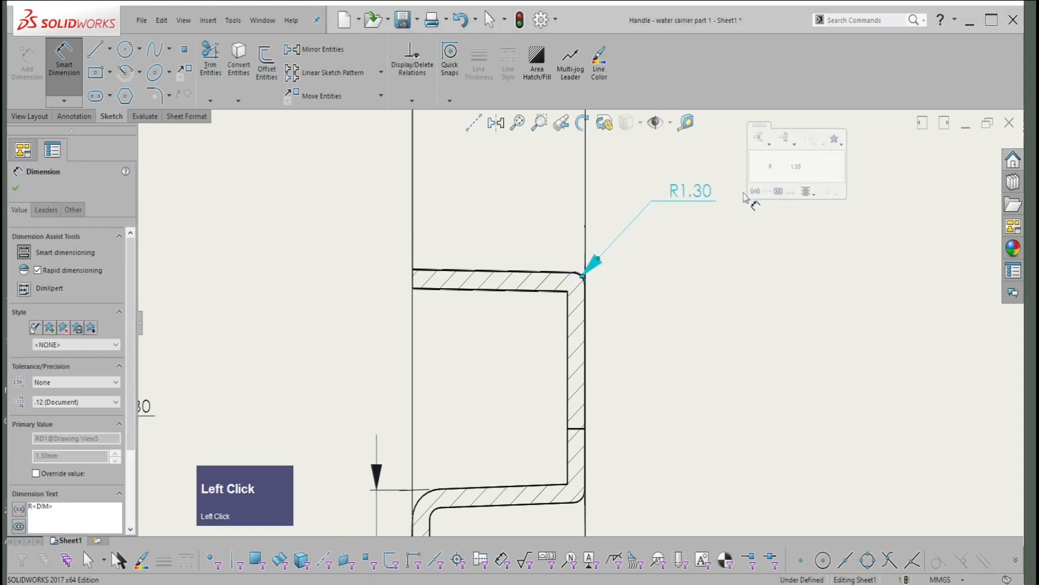
{"action": "left_click", "coordinate": [823, 161]}
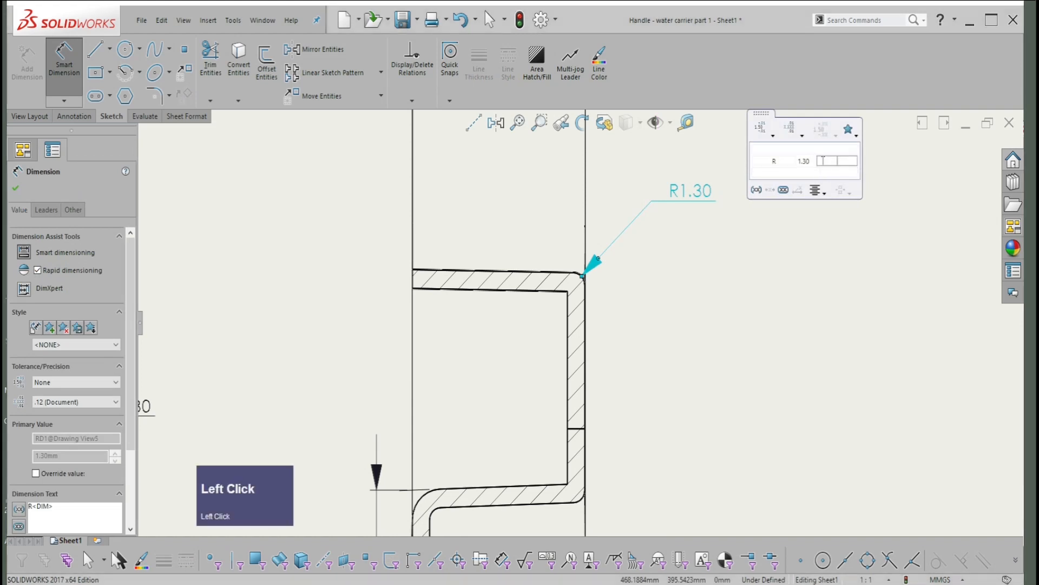
{"action": "type", "text": "along edge"}
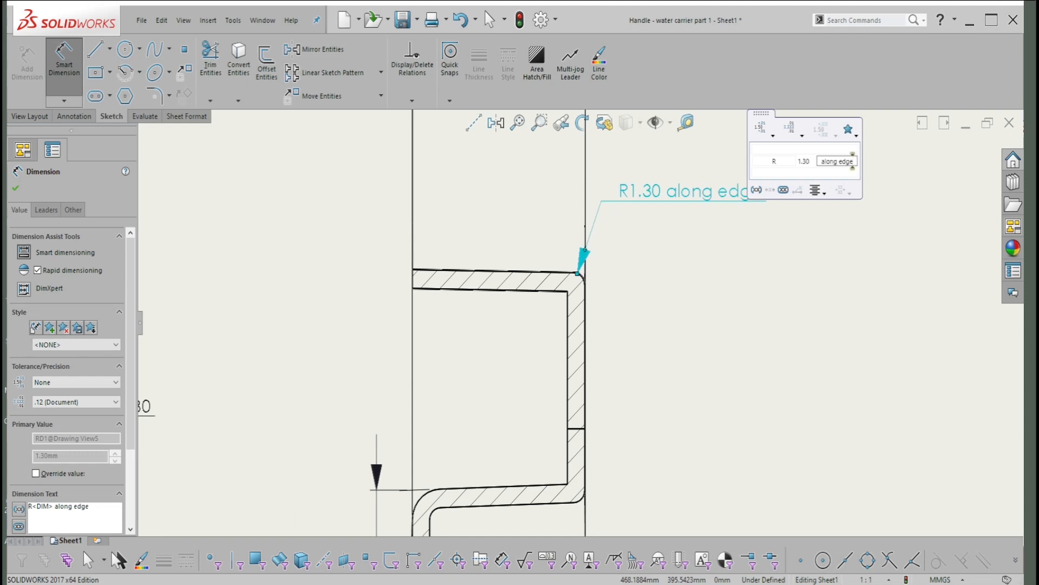
{"action": "key", "text": "Caps_Lock"}
{"action": "key", "text": "BackSpace"}
{"action": "key", "text": "BackSpace"}
{"action": "key", "text": "BackSpace"}
{"action": "key", "text": "BackSpace"}
{"action": "key", "text": "BackSpace"}
{"action": "key", "text": "BackSpace"}
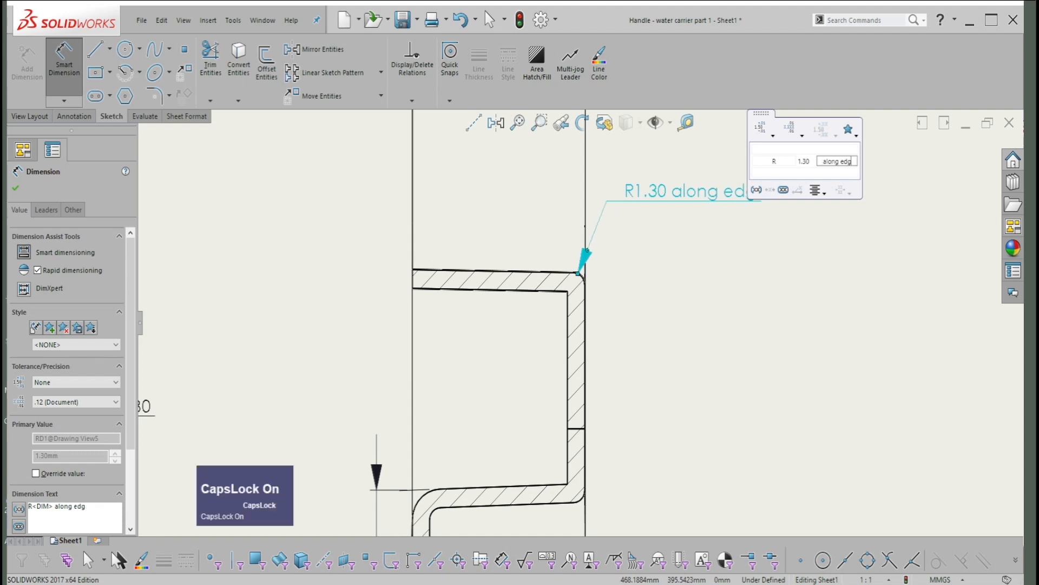
{"action": "key", "text": "BackSpace"}
{"action": "key", "text": "BackSpace"}
{"action": "key", "text": "BackSpace"}
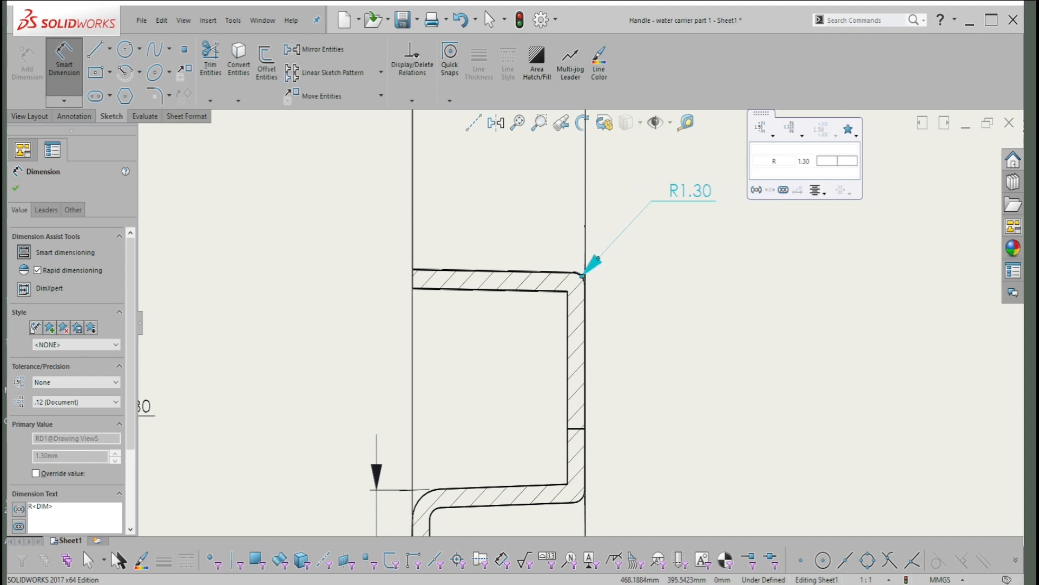
- Append "ALONG EDGE" in capitals after the value of the lower profile's corner radius dimension
{"action": "type", "text": "SLONG ED"}
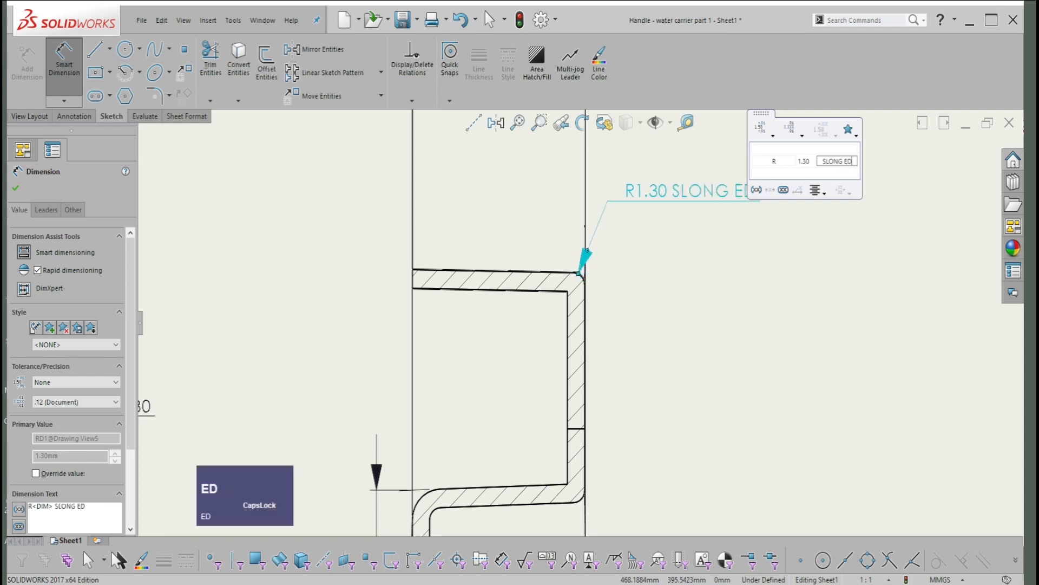
{"action": "type", "text": "GE"}
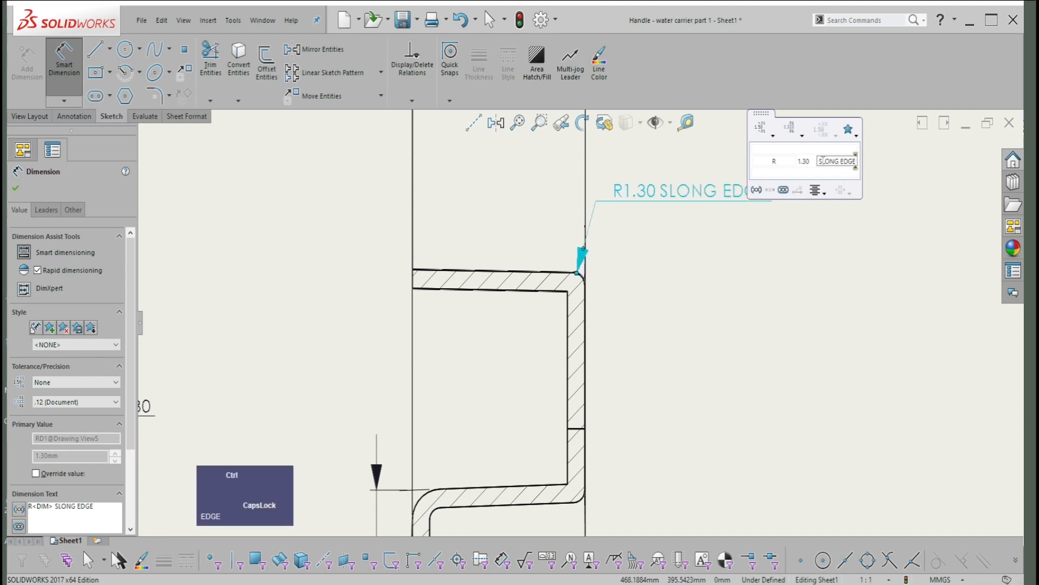
{"action": "key", "text": "BackSpace"}
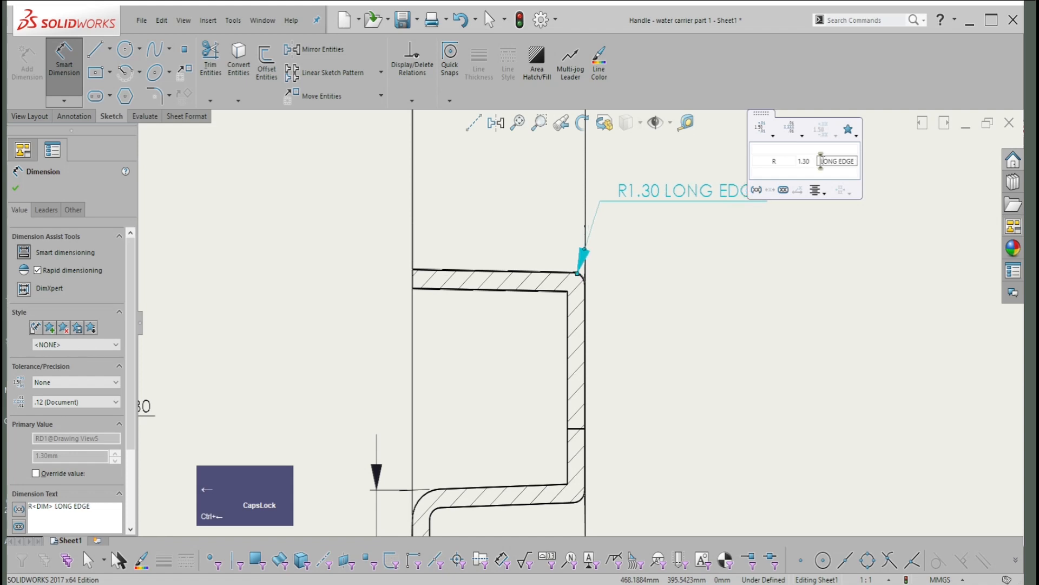
{"action": "type", "text": "A"}
{"action": "left_click", "coordinate": [777, 290]}
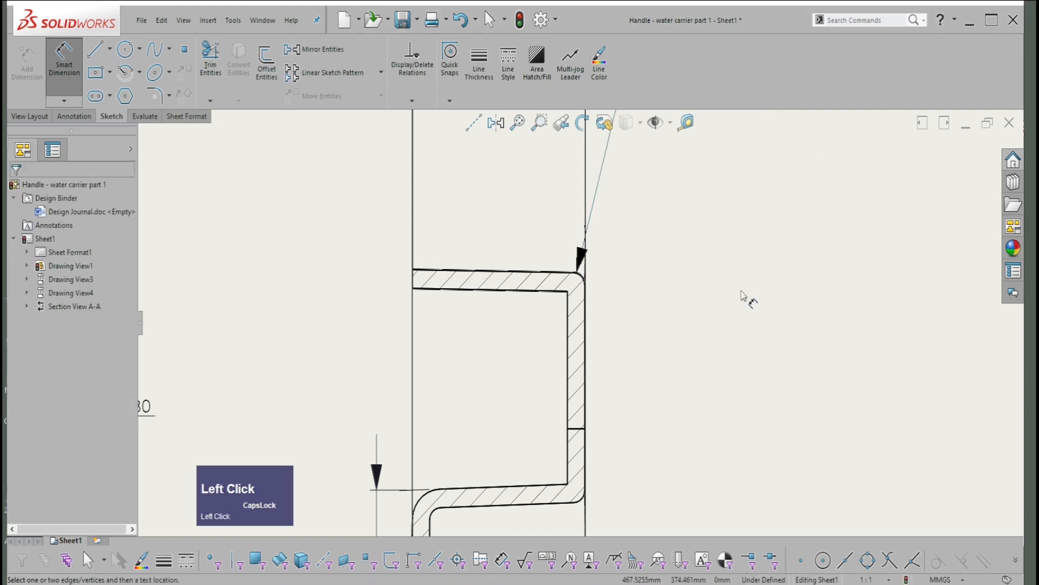
- Move the lower profile's radius callout down and slightly outward so its leader runs diagonally to the rounded corner, and end dimensioning
{"action": "scroll", "coordinate": [677, 349], "scroll_direction": "down", "scroll_amount": 5}
{"action": "scroll", "coordinate": [705, 193], "scroll_direction": "down", "scroll_amount": 1}
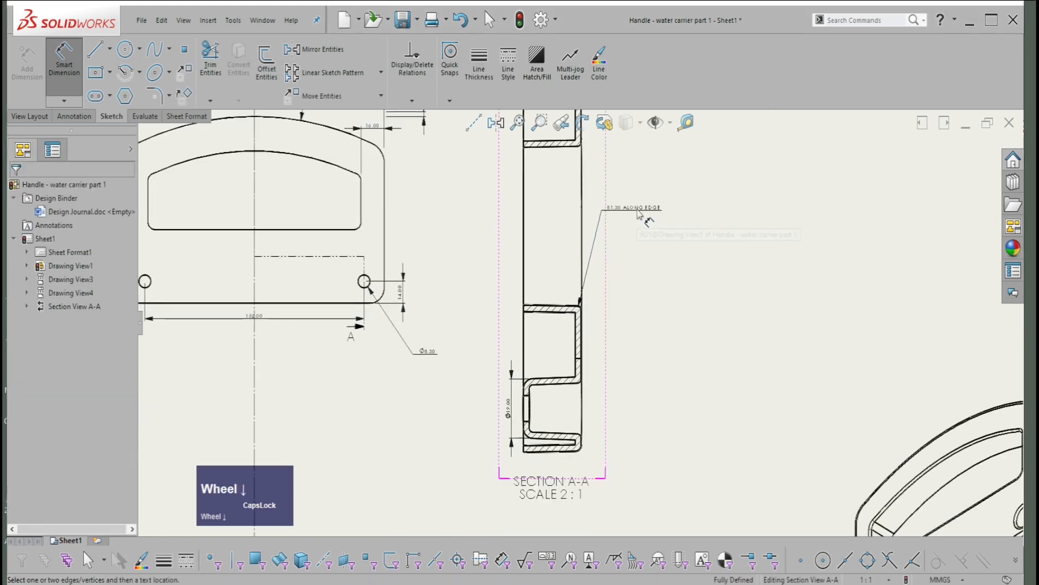
{"action": "mouse_move", "coordinate": [637, 210]}
{"action": "left_mouse_down"}
{"action": "mouse_move", "coordinate": [666, 251]}
{"action": "mouse_move", "coordinate": [657, 259]}
{"action": "left_mouse_up"}
{"action": "scroll", "coordinate": [639, 246], "scroll_direction": "up", "scroll_amount": 3}
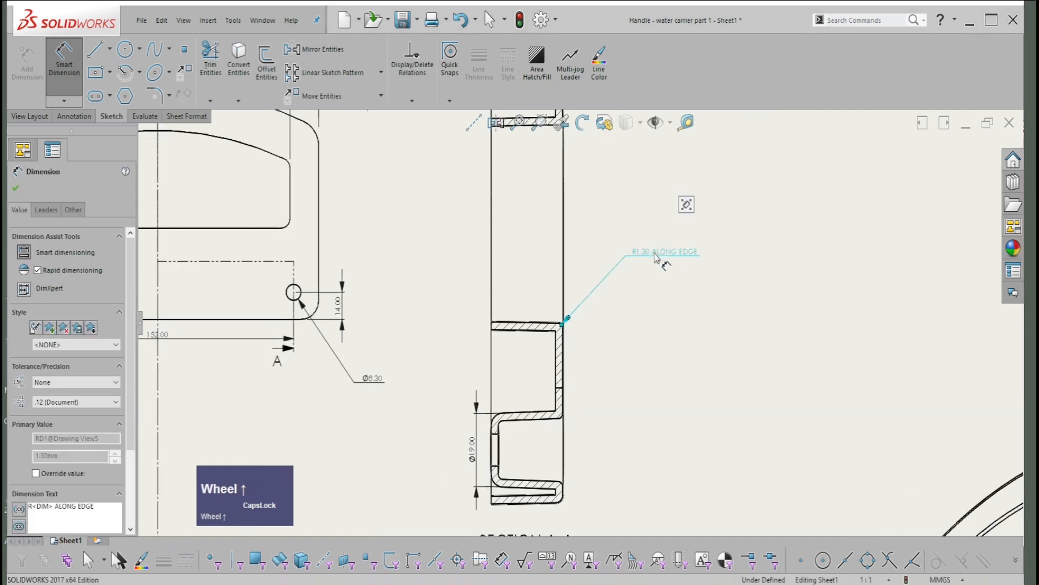
{"action": "middle_click_drag", "start_coordinate": [637, 244], "coordinate": [683, 260]}
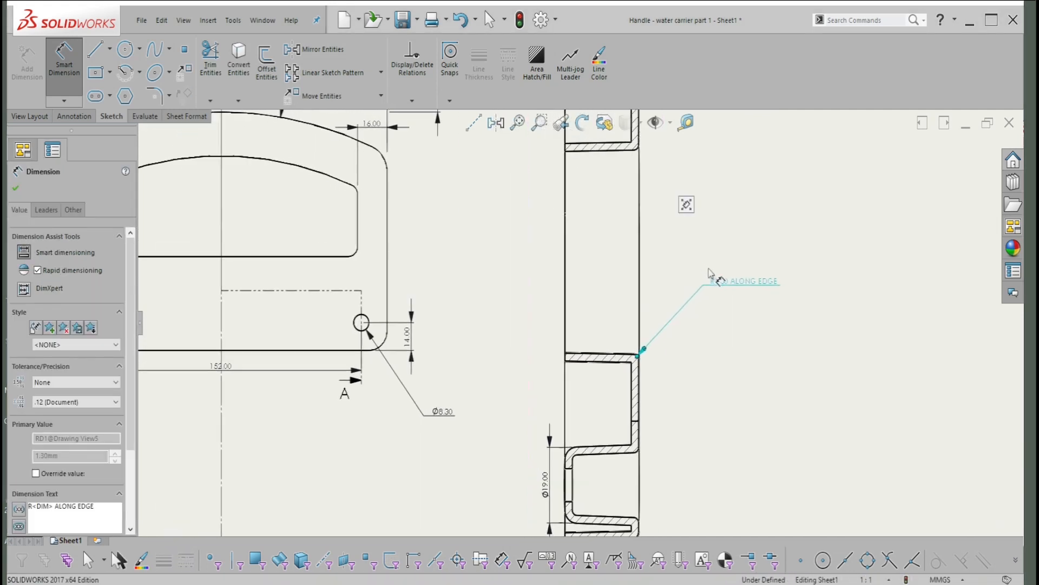
{"action": "middle_click_drag", "start_coordinate": [420, 220], "coordinate": [479, 244]}
{"action": "key", "text": "Escape"}
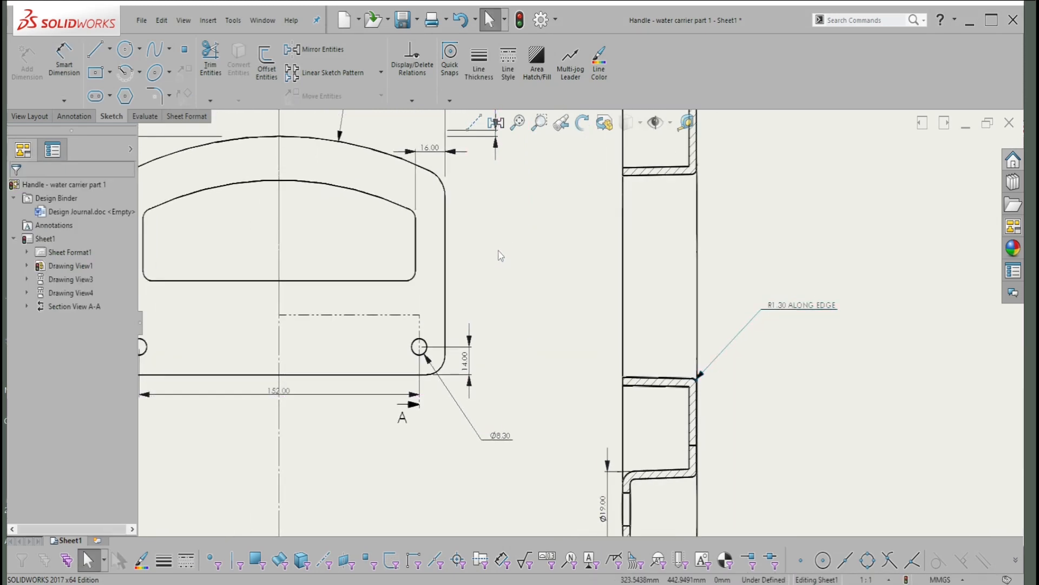
- Display the front view's tangent edges with line font instead of leaving them removed
{"action": "left_click", "coordinate": [469, 260]}
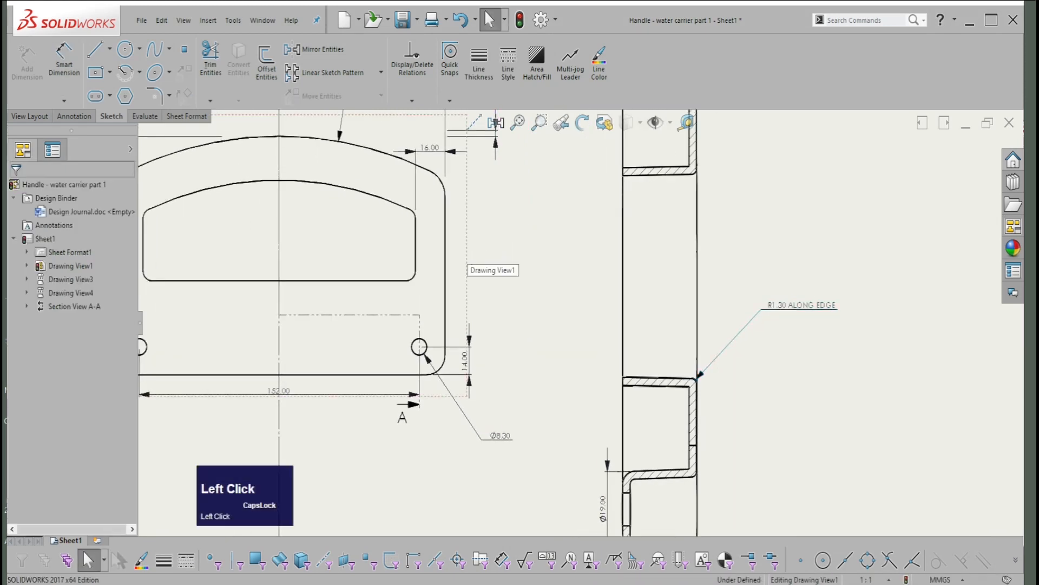
{"action": "right_click", "coordinate": [469, 256]}
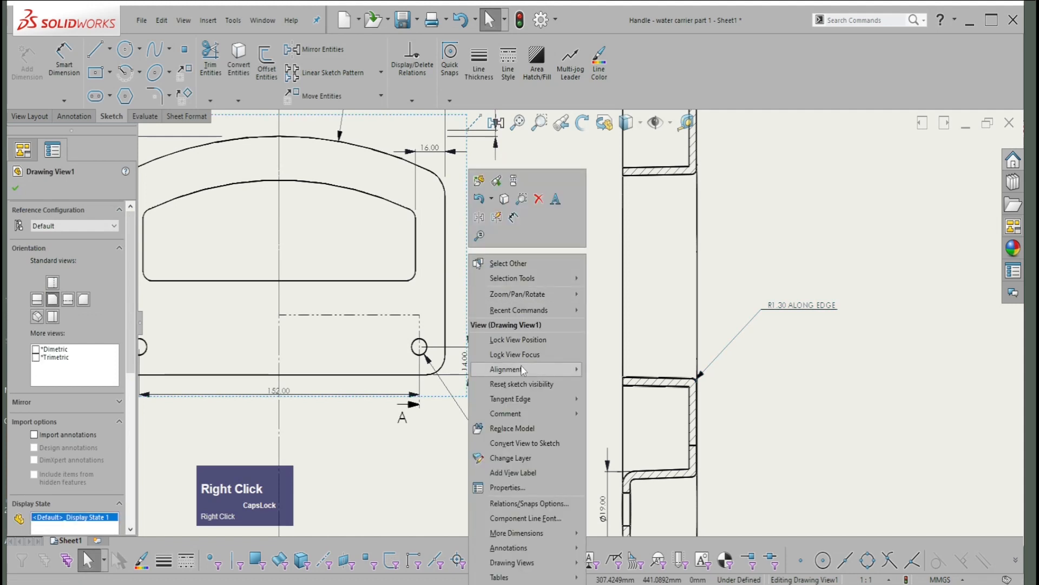
{"action": "mouse_move", "coordinate": [563, 399]}
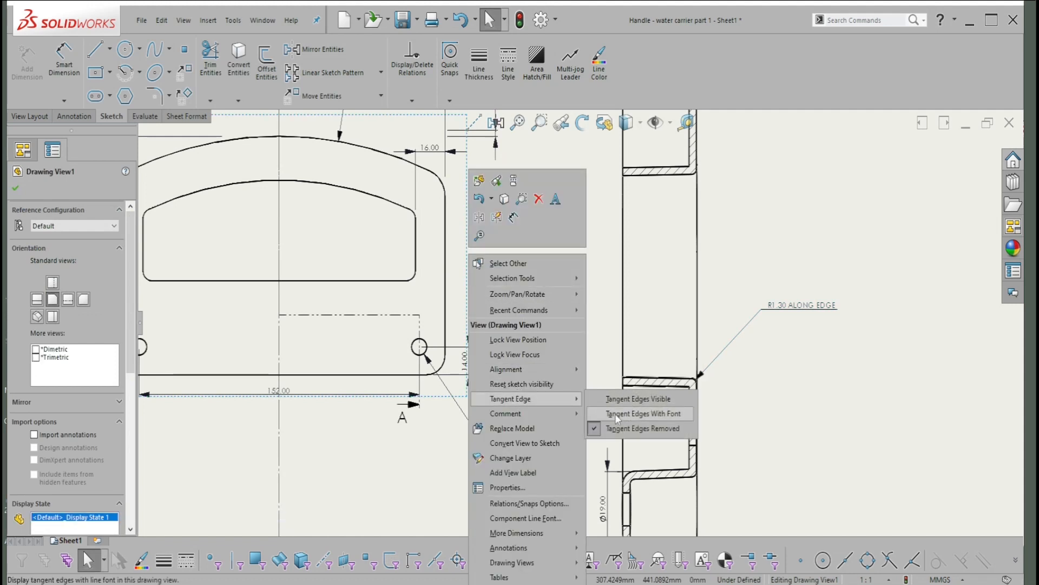
{"action": "left_click", "coordinate": [615, 413]}
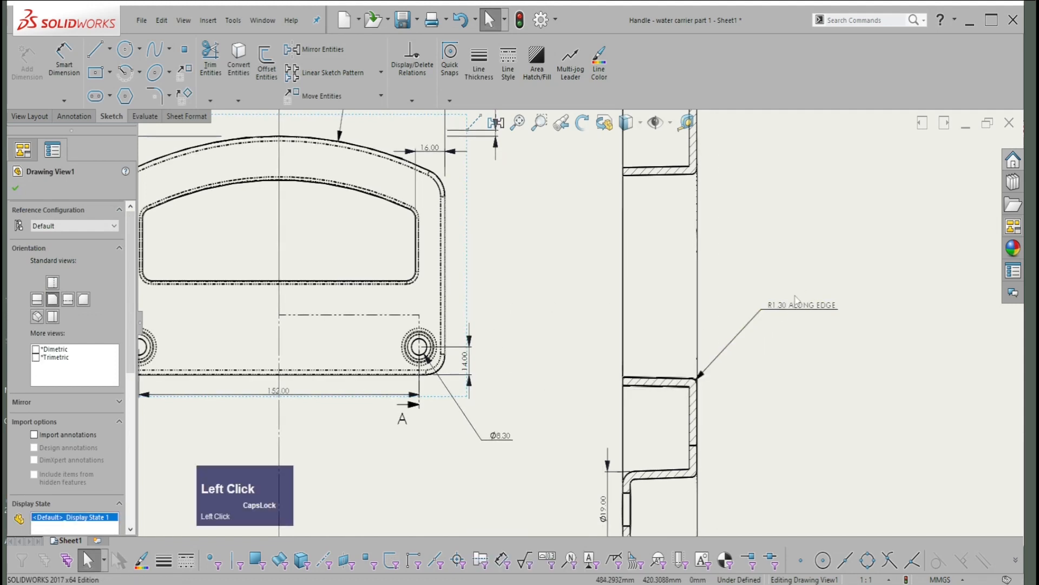
{"action": "middle_click_drag", "start_coordinate": [787, 310], "coordinate": [808, 316]}
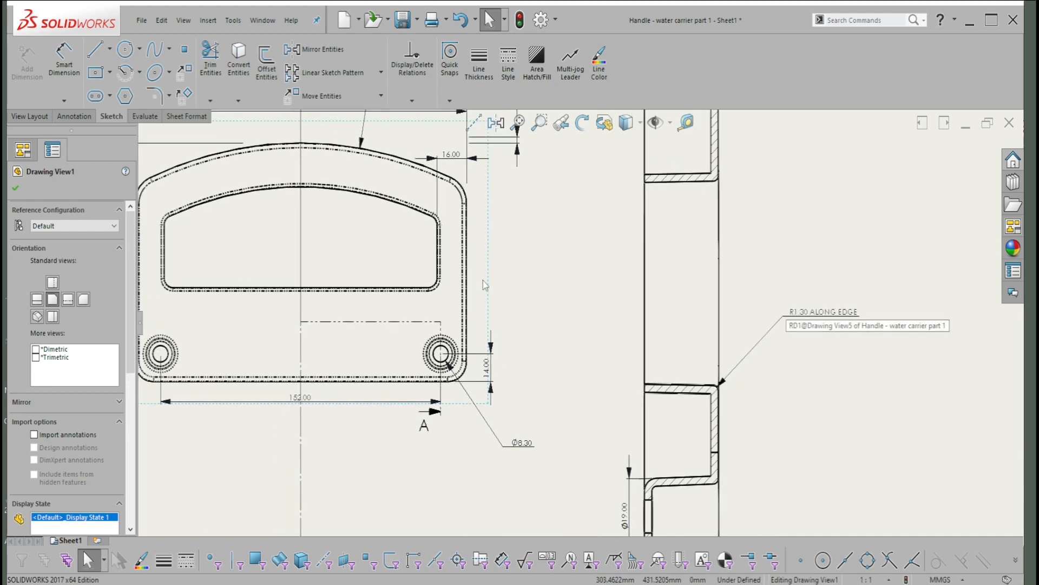
{"action": "middle_click_drag", "start_coordinate": [683, 334], "coordinate": [753, 364]}
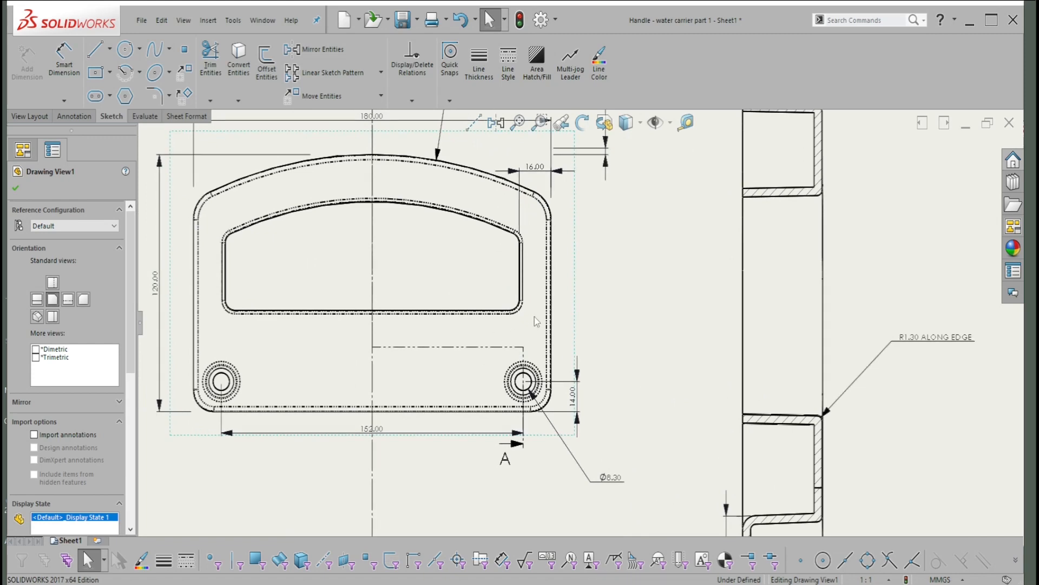
{"action": "middle_click_drag", "start_coordinate": [834, 279], "coordinate": [832, 279]}
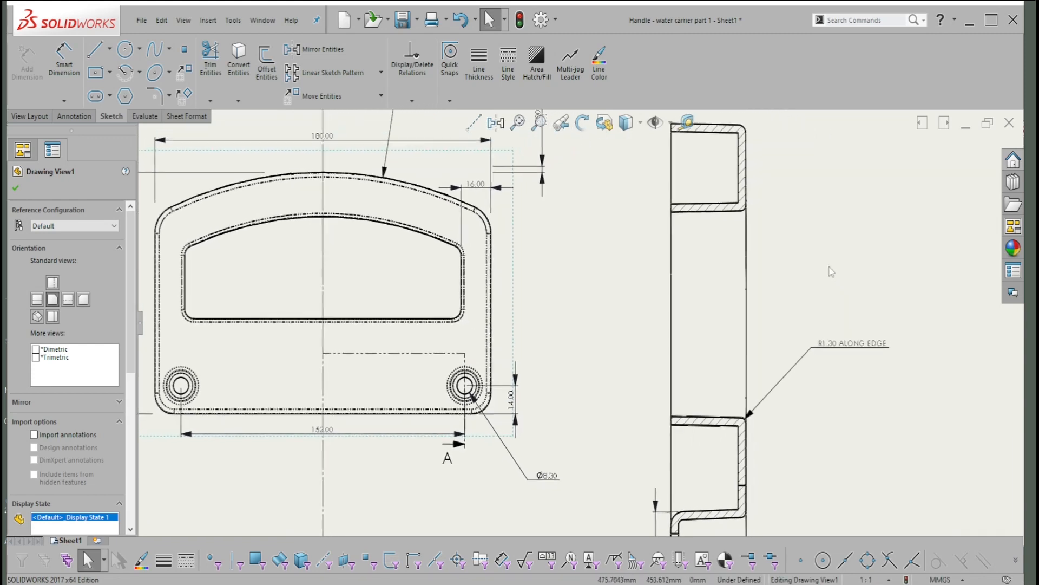
- Dimension the radius of Section A-A's topmost outer corner and place it above and outside the profile
{"action": "right_click_drag", "start_coordinate": [736, 253], "coordinate": [750, 174]}
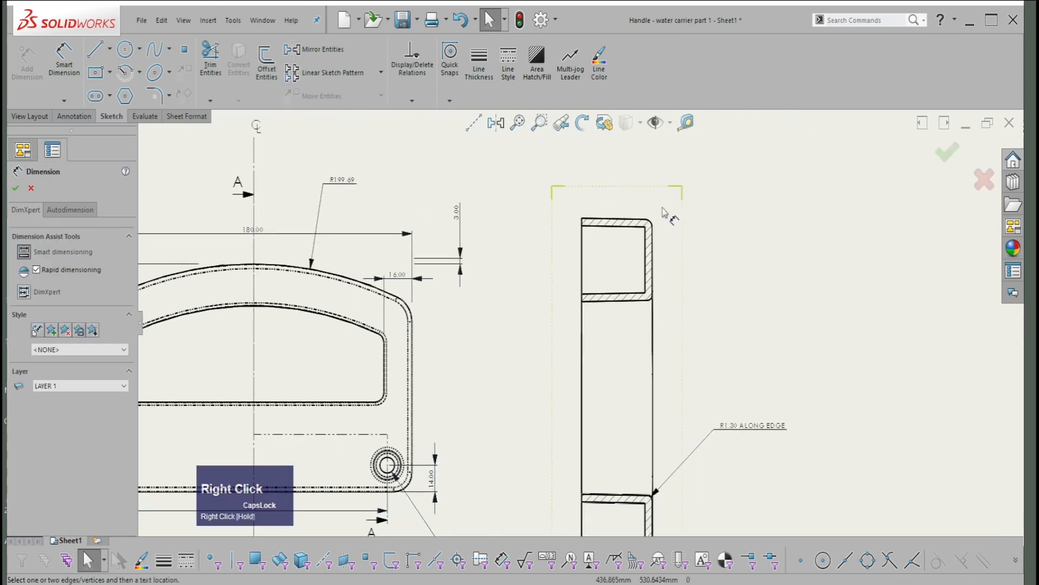
{"action": "left_click", "coordinate": [651, 226]}
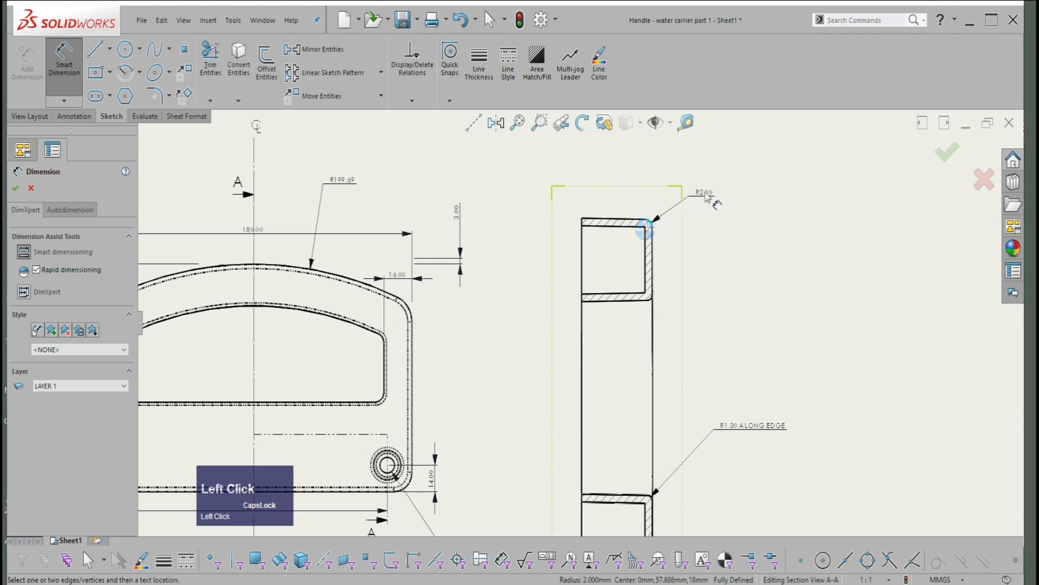
{"action": "left_click", "coordinate": [706, 197]}
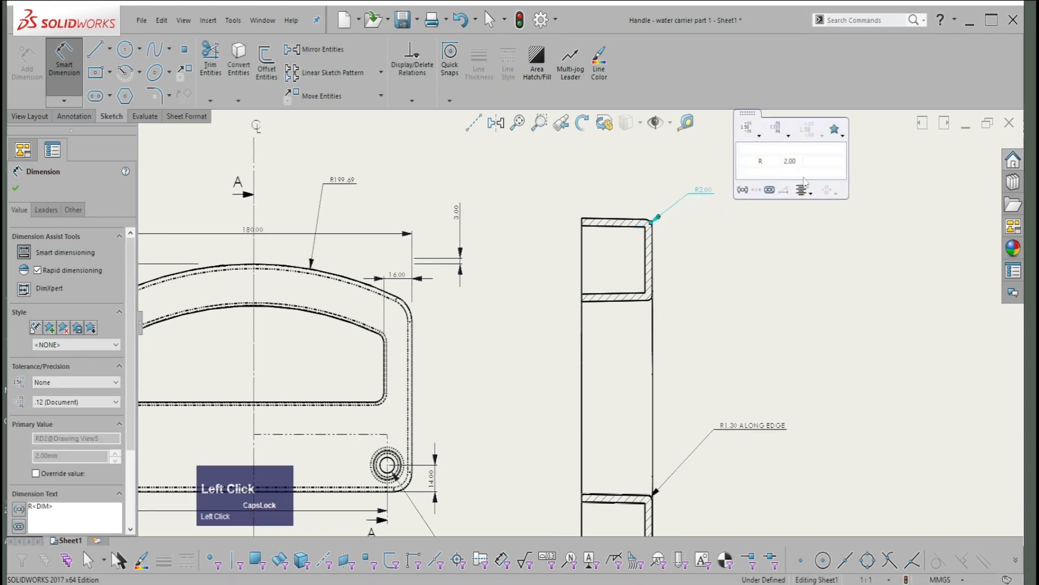
- Append "ALONG EDGE" after the topmost corner's radius value and move the callout slightly farther out from the section
{"action": "left_click", "coordinate": [815, 161]}
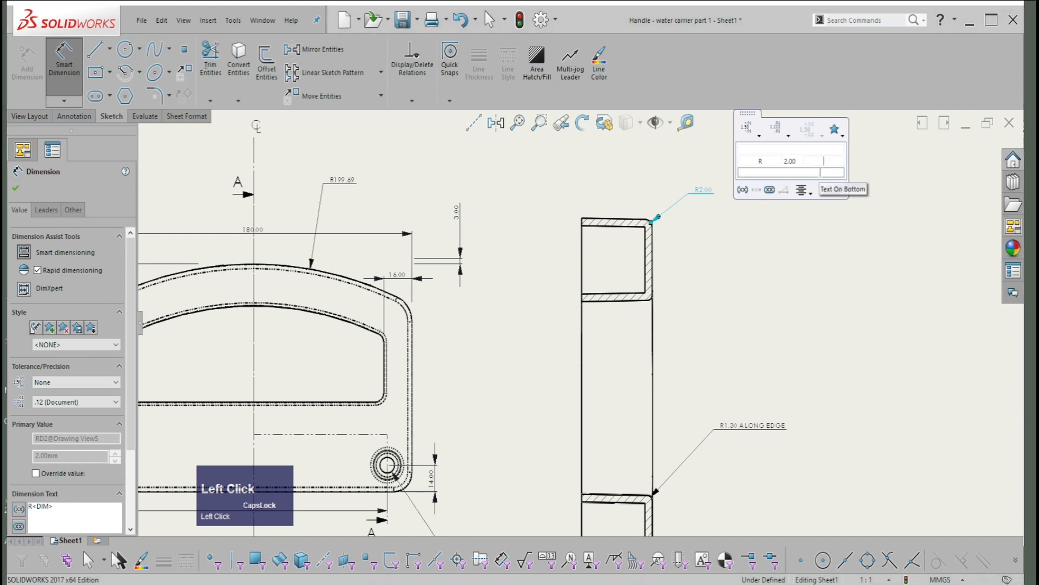
{"action": "type", "text": "ALONG EDGE"}
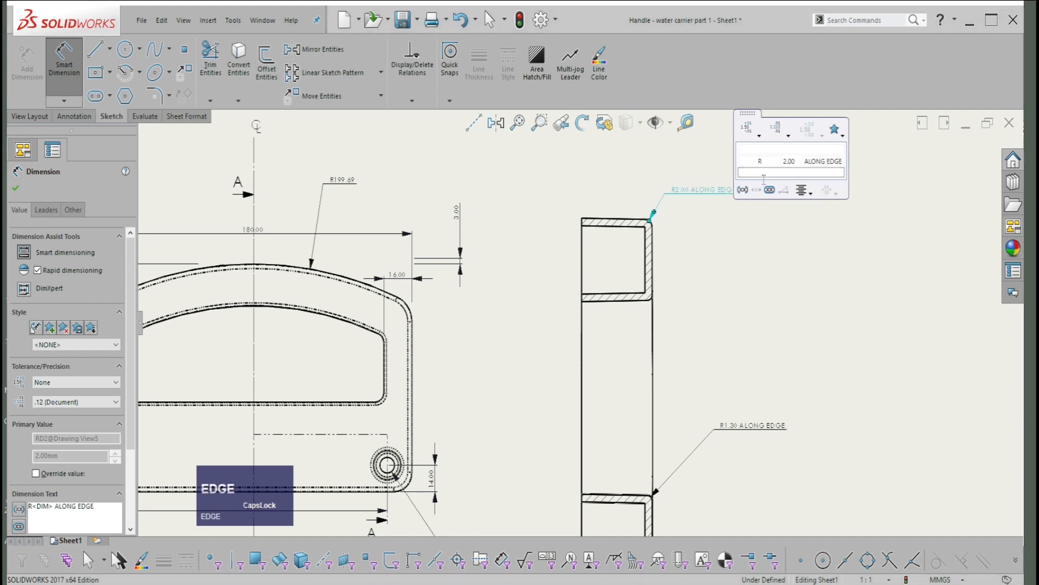
{"action": "left_click", "coordinate": [785, 265]}
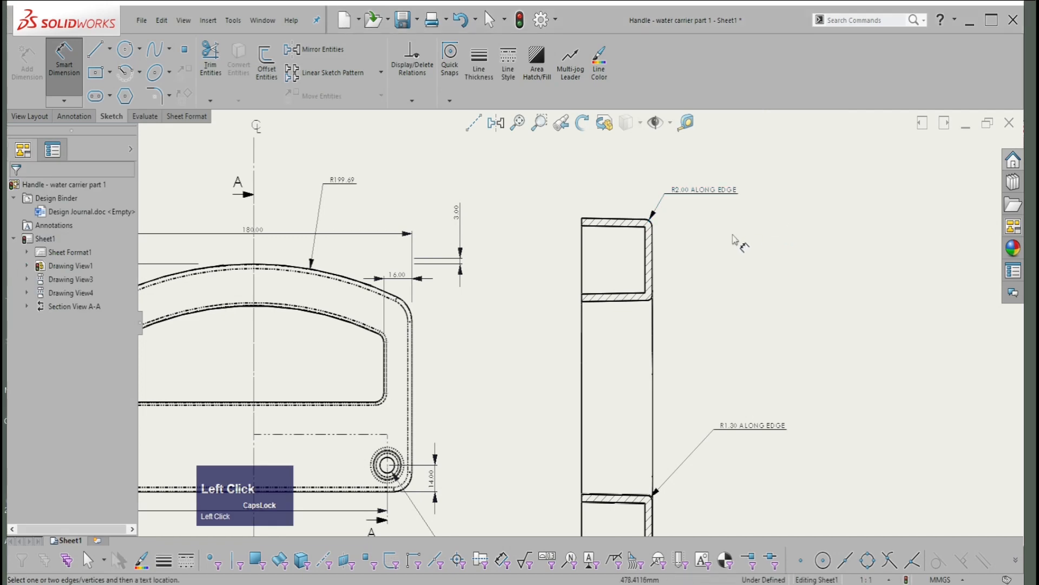
{"action": "left_click_drag", "start_coordinate": [720, 191], "coordinate": [736, 185]}
{"action": "key", "text": "Escape"}
{"action": "scroll", "coordinate": [747, 295], "scroll_direction": "down", "scroll_amount": 3}
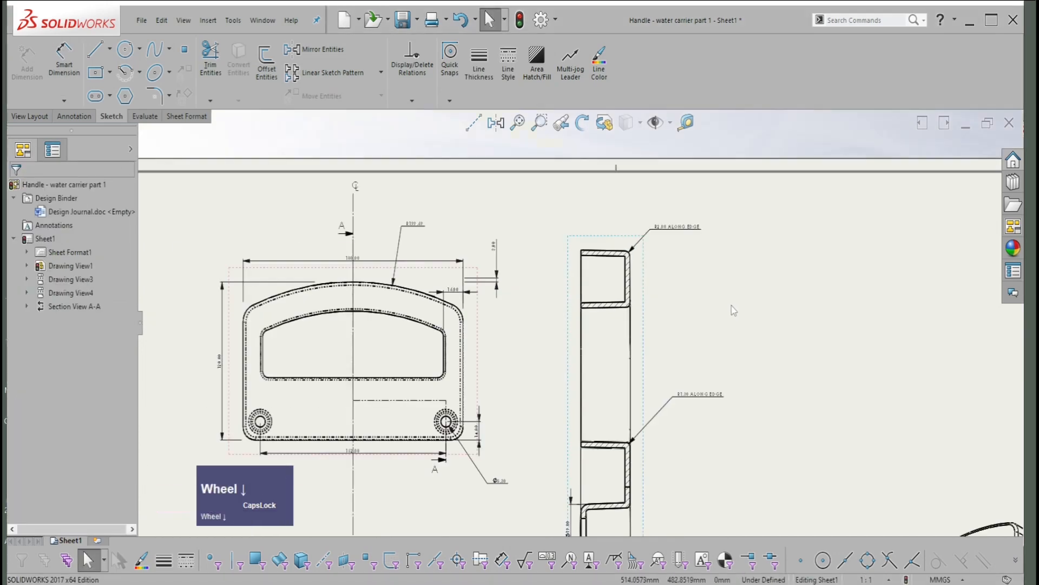
- Dimension the rounded corner at the upper side of the recess's mouth in Section A-A and append "ALONG EDGE" after its radius value
{"action": "scroll", "coordinate": [659, 399], "scroll_direction": "up", "scroll_amount": 3}
{"action": "right_click_drag", "start_coordinate": [695, 373], "coordinate": [703, 273]}
{"action": "scroll", "coordinate": [658, 365], "scroll_direction": "up", "scroll_amount": 1}
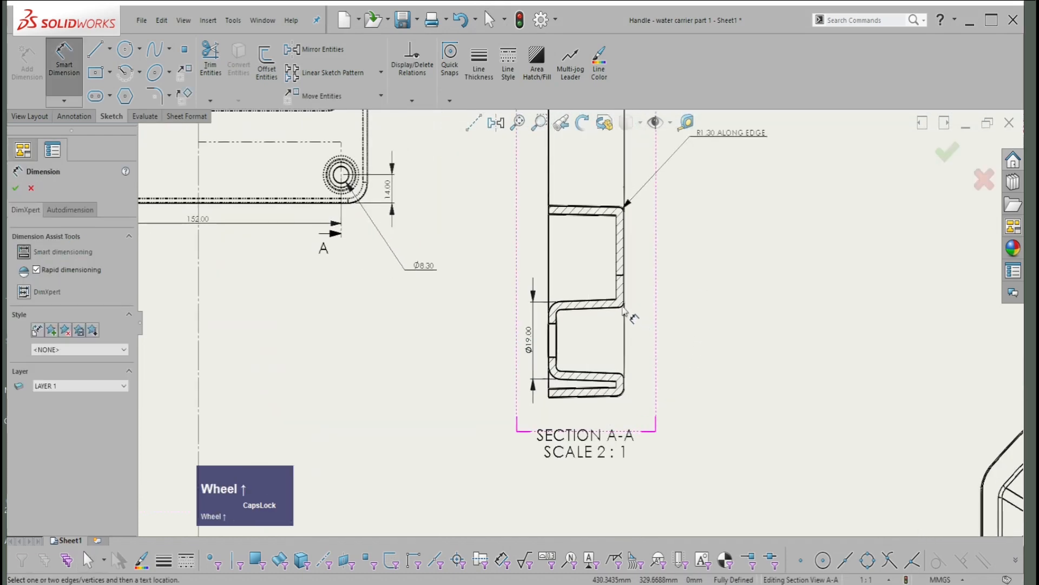
{"action": "left_click", "coordinate": [616, 299]}
{"action": "left_click", "coordinate": [675, 335]}
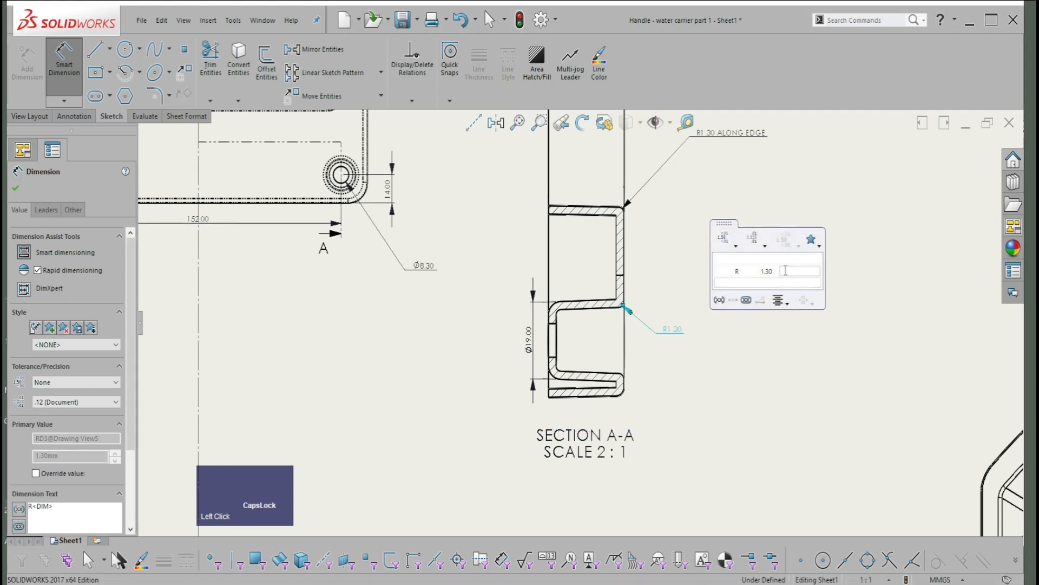
{"action": "left_click", "coordinate": [776, 282]}
{"action": "type", "text": "ALONG EDGE"}
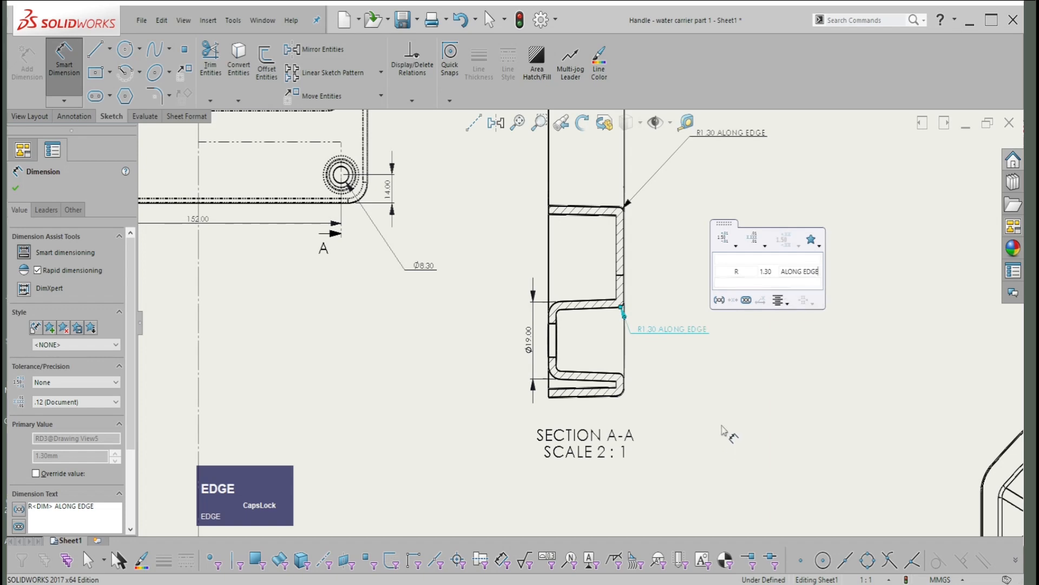
- Move the "ALONG EDGE" radius callout of the recess's mouth farther out and below in Section A-A
{"action": "left_click", "coordinate": [729, 293]}
{"action": "scroll", "coordinate": [728, 303], "scroll_direction": "down", "scroll_amount": 2}
{"action": "left_click_drag", "start_coordinate": [657, 355], "coordinate": [692, 359]}
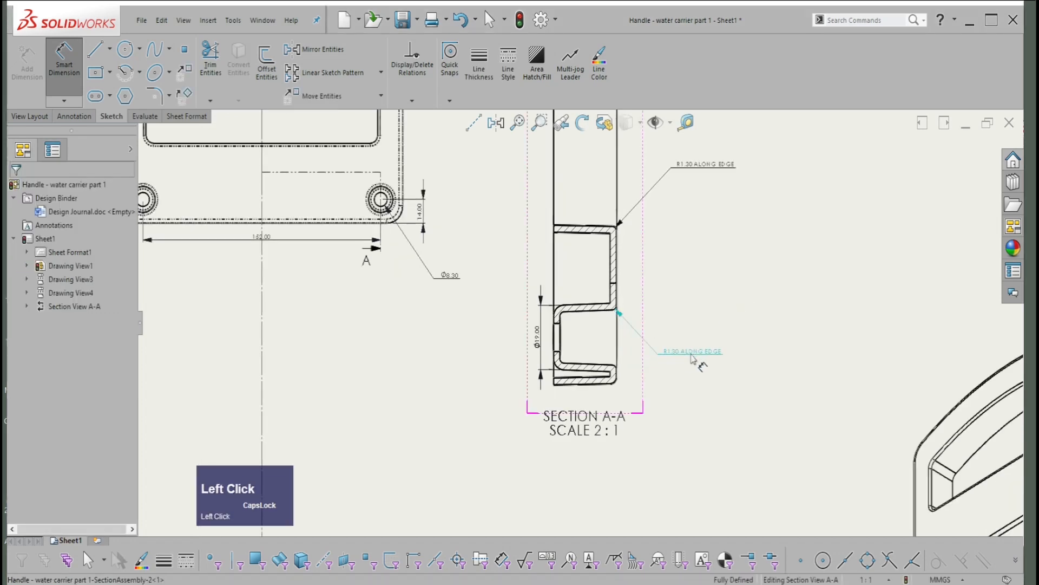
- Dimension Section A-A's overall depth between its open side and its outer face, placing the dimension above the profile
{"action": "scroll", "coordinate": [663, 263], "scroll_direction": "down", "scroll_amount": 4}
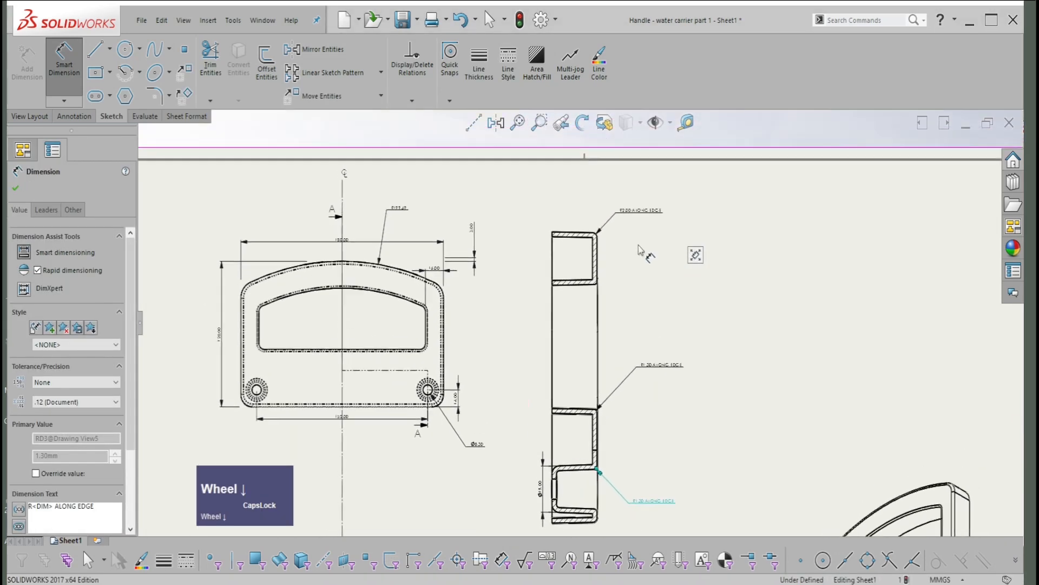
{"action": "right_click_drag", "start_coordinate": [696, 251], "coordinate": [726, 219]}
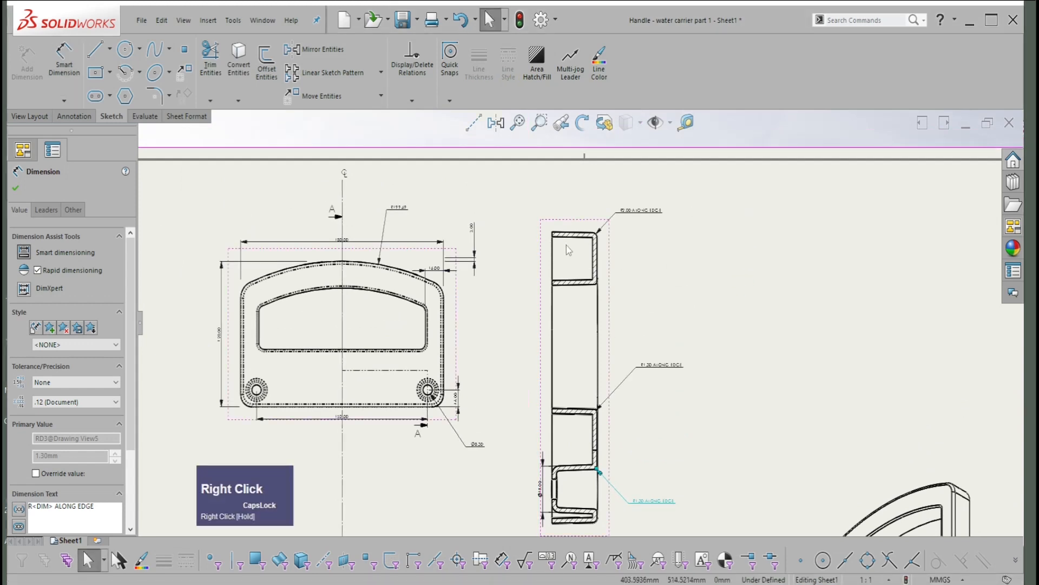
{"action": "scroll", "coordinate": [558, 254], "scroll_direction": "up", "scroll_amount": 2}
{"action": "right_click_drag", "start_coordinate": [759, 281], "coordinate": [754, 215]}
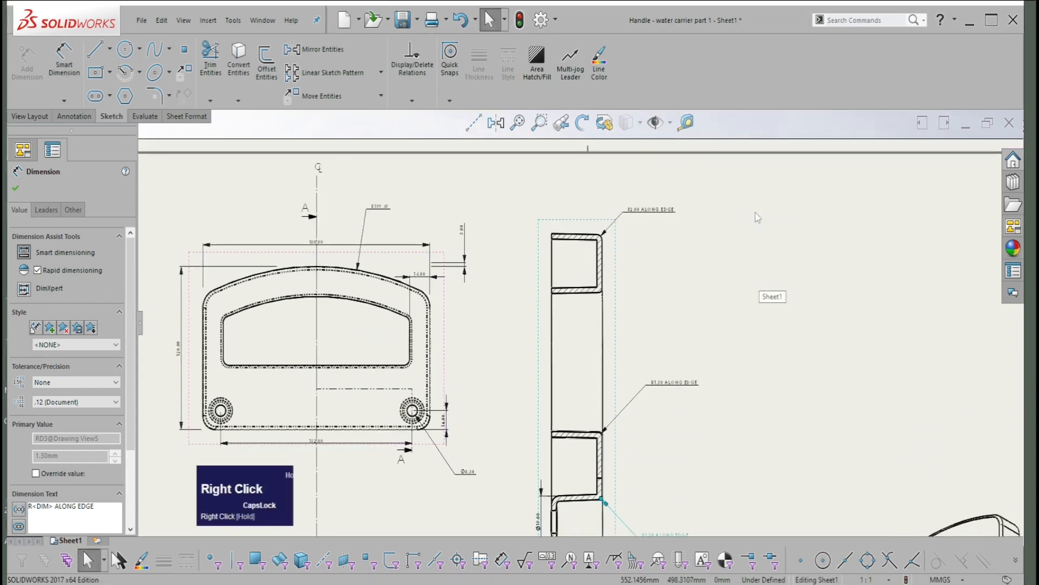
{"action": "left_click", "coordinate": [553, 254]}
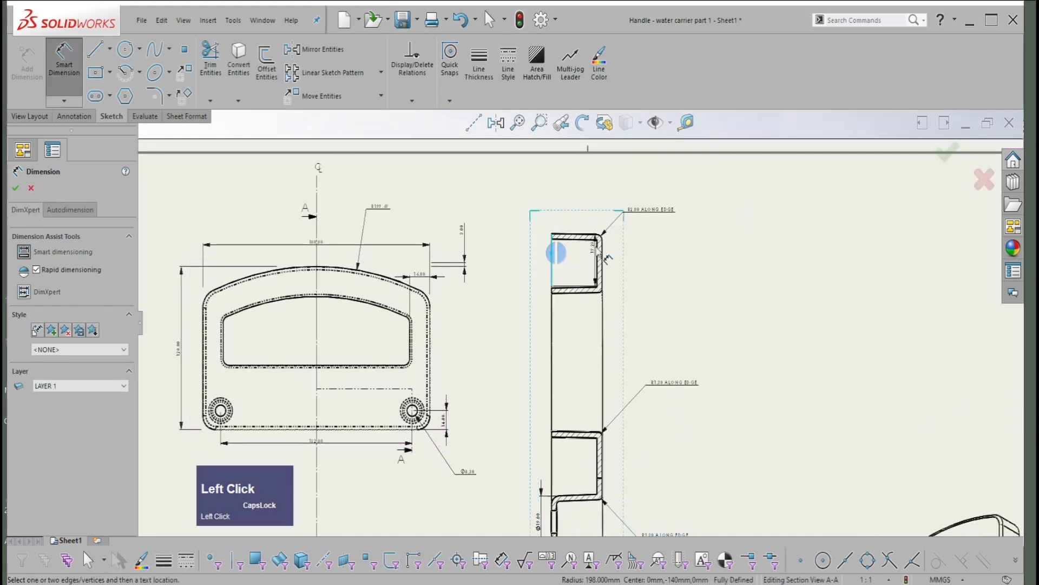
{"action": "scroll", "coordinate": [608, 249], "scroll_direction": "up", "scroll_amount": 1}
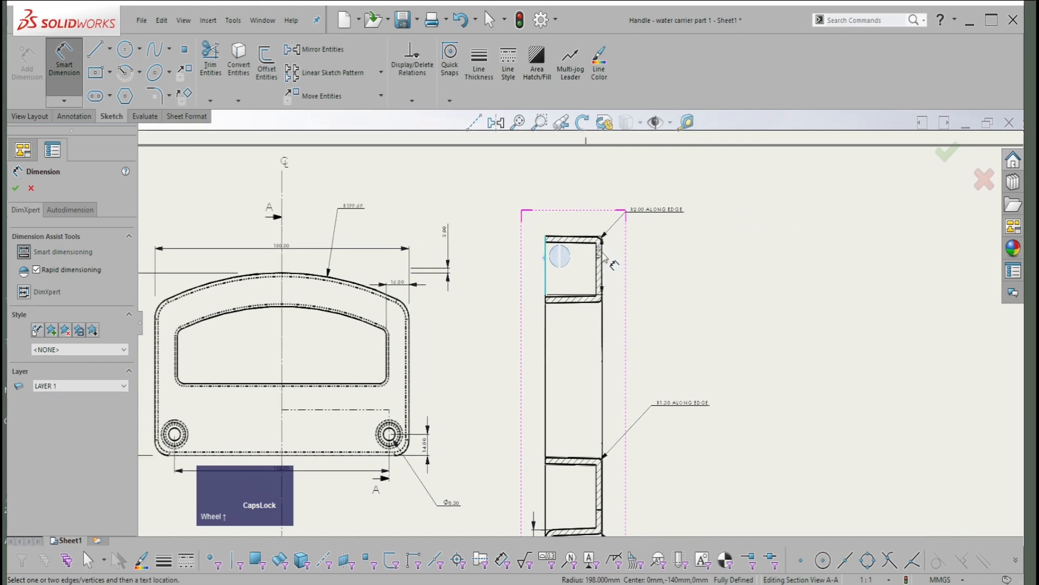
{"action": "left_click", "coordinate": [602, 254]}
{"action": "left_click", "coordinate": [561, 223]}
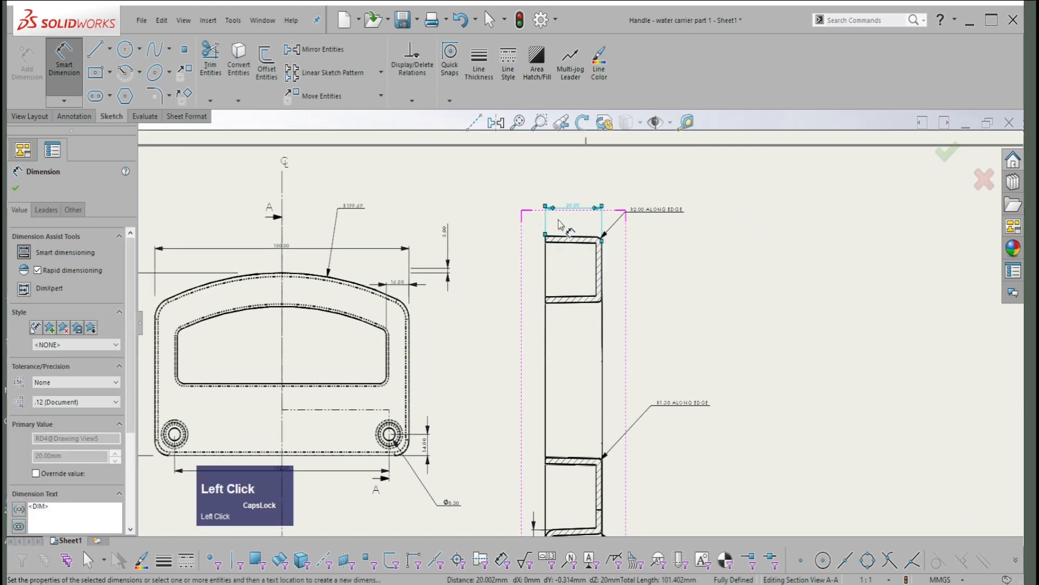
{"action": "scroll", "coordinate": [570, 490], "scroll_direction": "up", "scroll_amount": 1}
{"action": "middle_click_drag", "start_coordinate": [571, 490], "coordinate": [572, 368]}
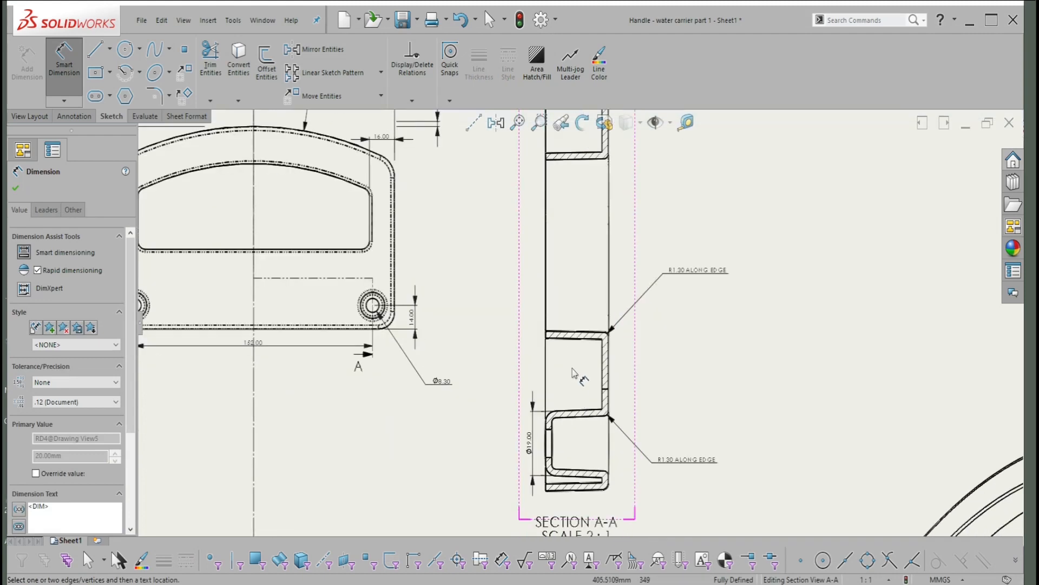
{"action": "scroll", "coordinate": [573, 369], "scroll_direction": "up", "scroll_amount": 1}
{"action": "right_click", "coordinate": [746, 346]}
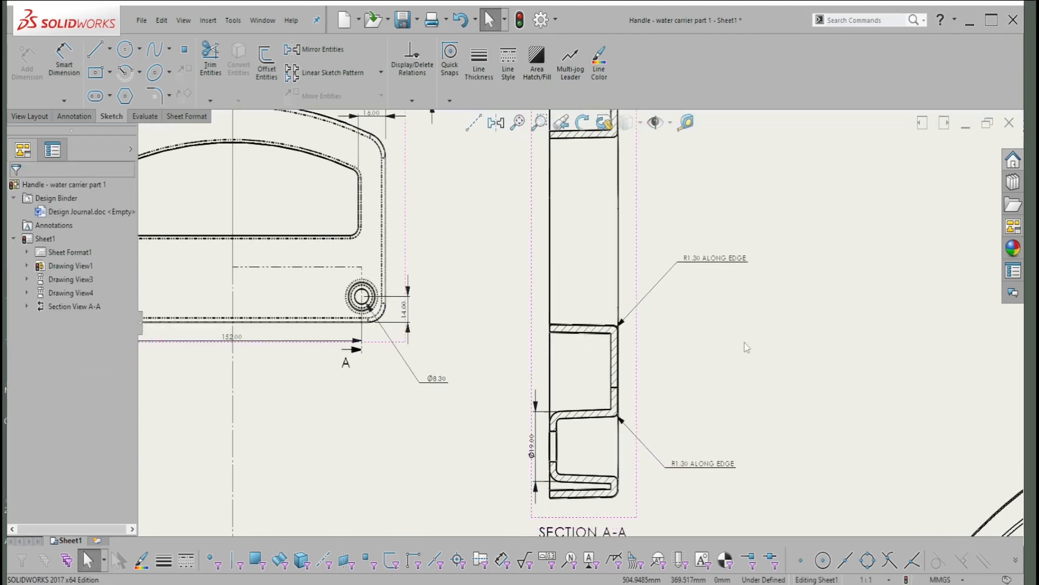
{"action": "right_click", "coordinate": [835, 349]}
{"action": "right_click_drag", "start_coordinate": [811, 373], "coordinate": [850, 380]}
{"action": "right_click_drag", "start_coordinate": [783, 372], "coordinate": [844, 374]}
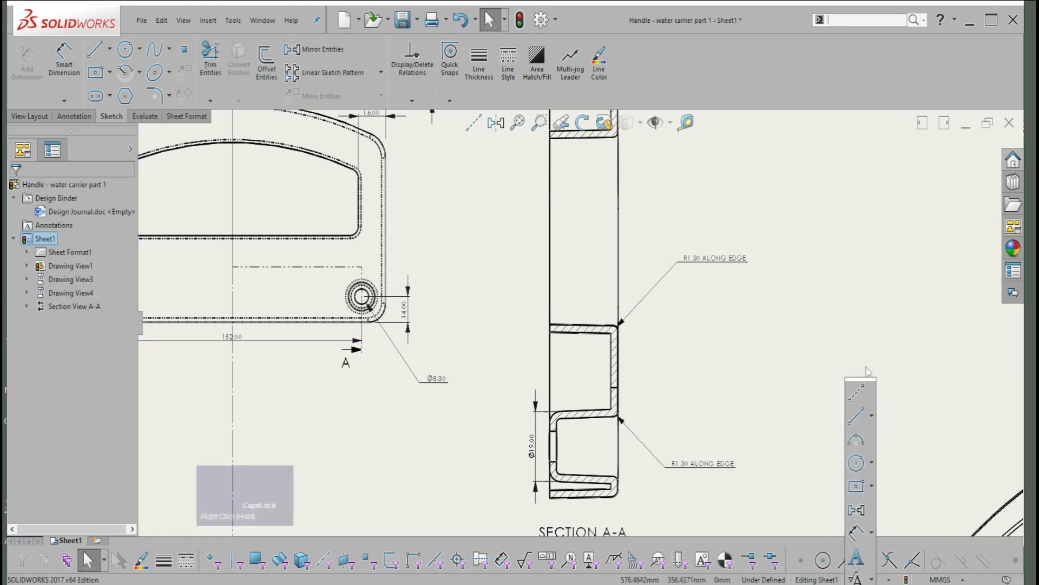
{"action": "scroll", "coordinate": [783, 307], "scroll_direction": "down", "scroll_amount": 5}
{"action": "left_click", "coordinate": [782, 306]}
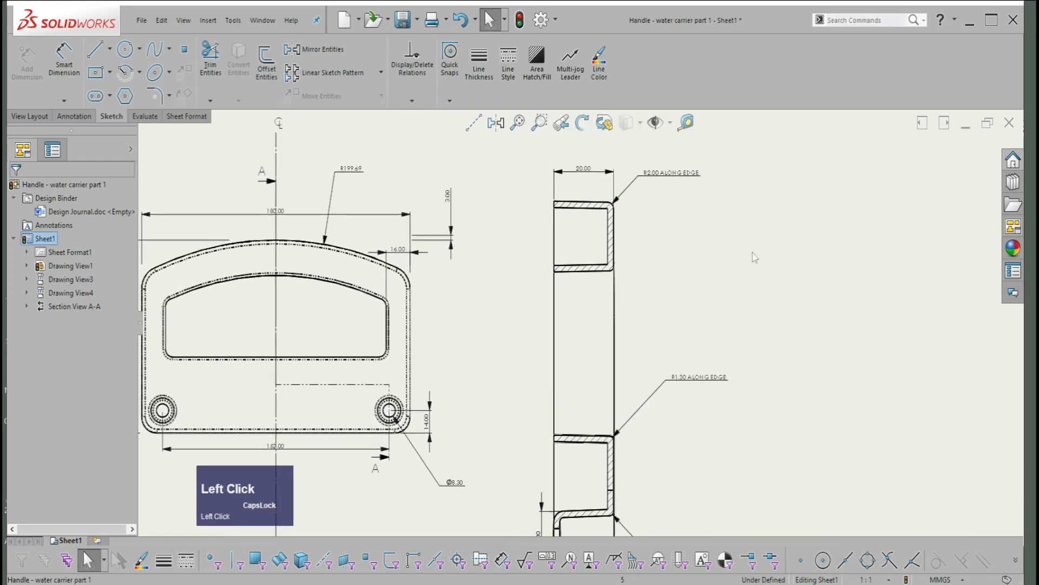
- Attach a leader note reading "DRAFT 3°" to the inner sloped wall above the recess in Section A-A, placing the text between the two views
{"action": "right_click_drag", "start_coordinate": [729, 191], "coordinate": [816, 207]}
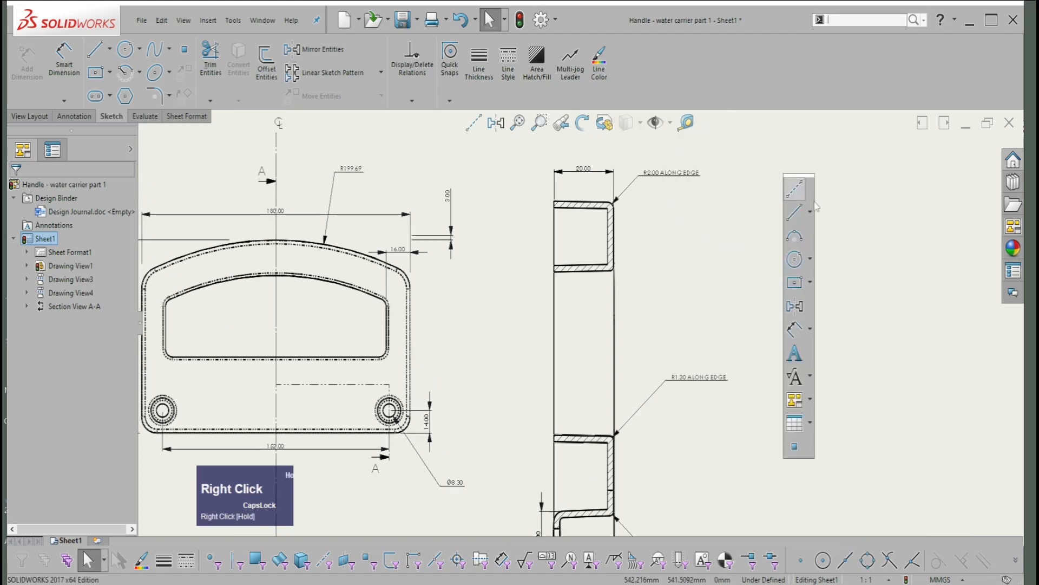
{"action": "left_click", "coordinate": [798, 353]}
{"action": "scroll", "coordinate": [732, 374], "scroll_direction": "down", "scroll_amount": 3}
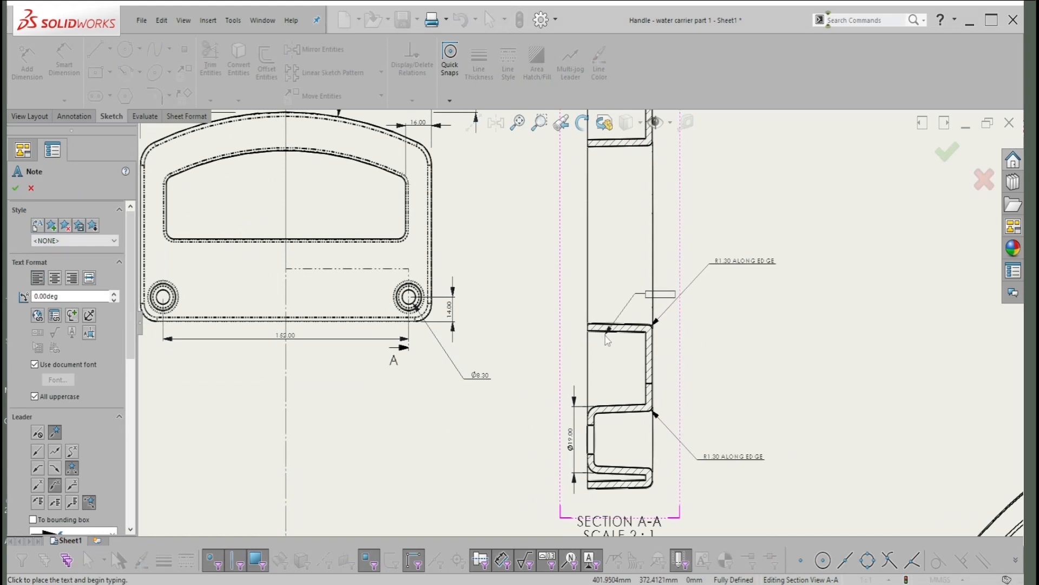
{"action": "left_click", "coordinate": [609, 339]}
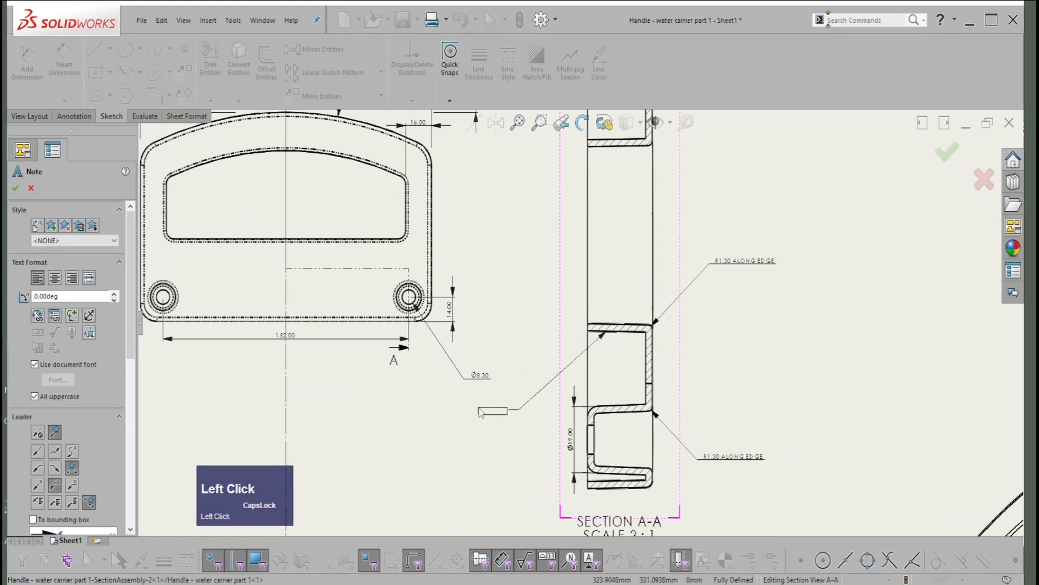
{"action": "left_click", "coordinate": [487, 413]}
{"action": "type", "text": "DRAFT 3"}
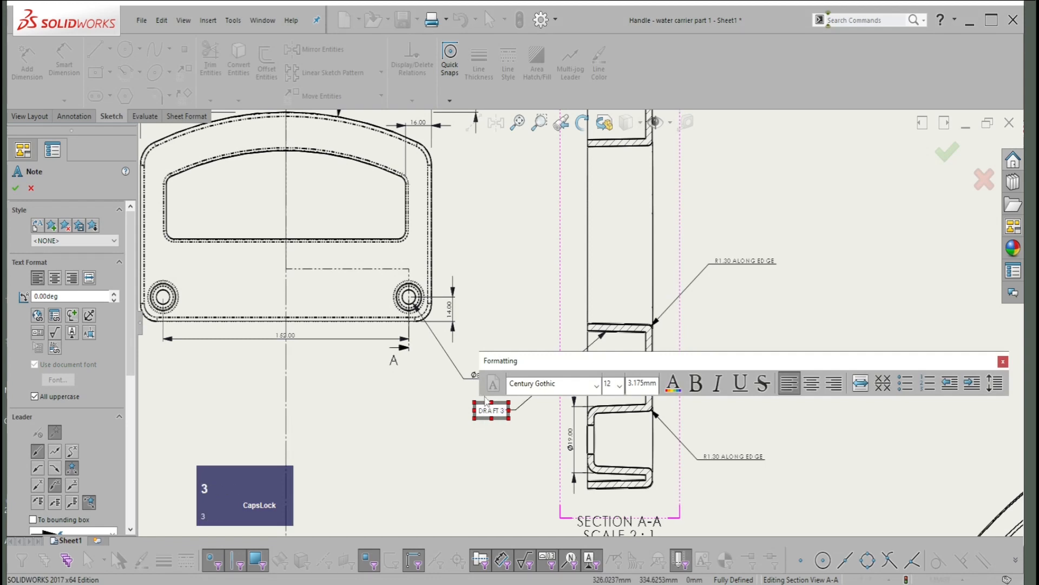
{"action": "left_click", "coordinate": [73, 315]}
{"action": "left_click", "coordinate": [92, 333]}
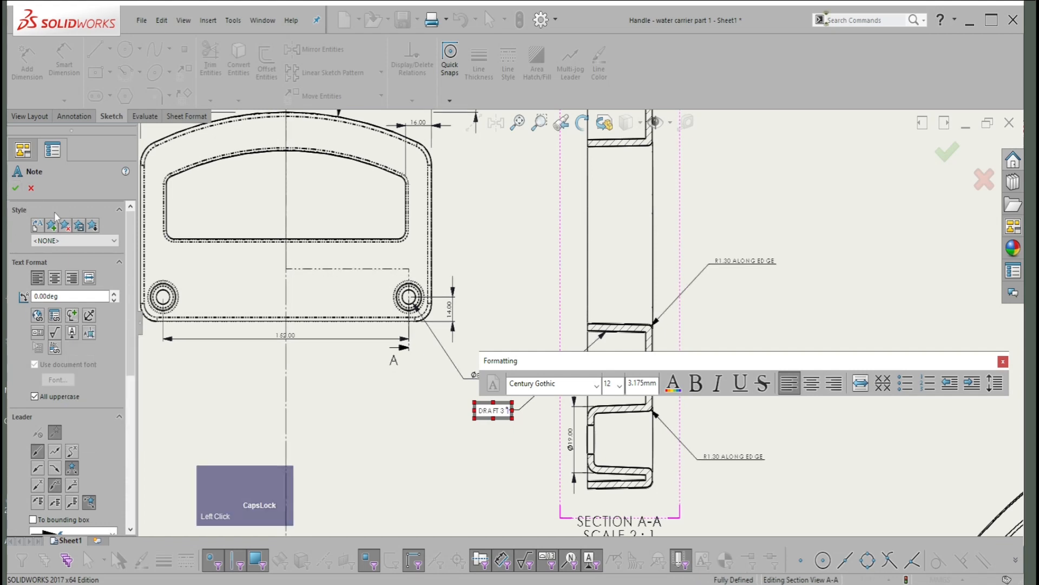
{"action": "left_click", "coordinate": [15, 188]}
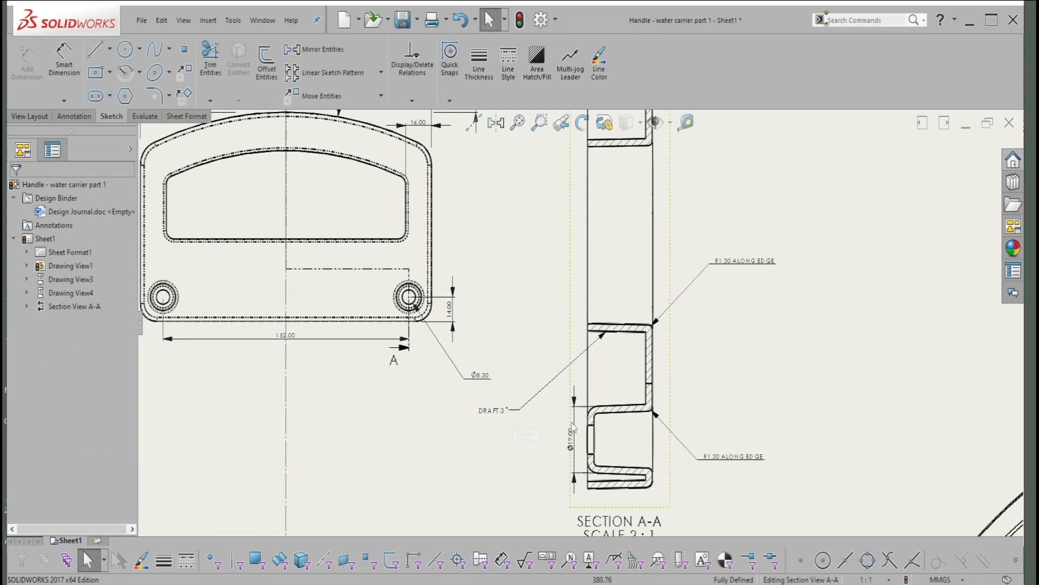
- Delete the 3.00 mm vertical dimension beside the front view's arched upper edge
{"action": "scroll", "coordinate": [598, 269], "scroll_direction": "down", "scroll_amount": 2}
{"action": "scroll", "coordinate": [597, 273], "scroll_direction": "up", "scroll_amount": 4}
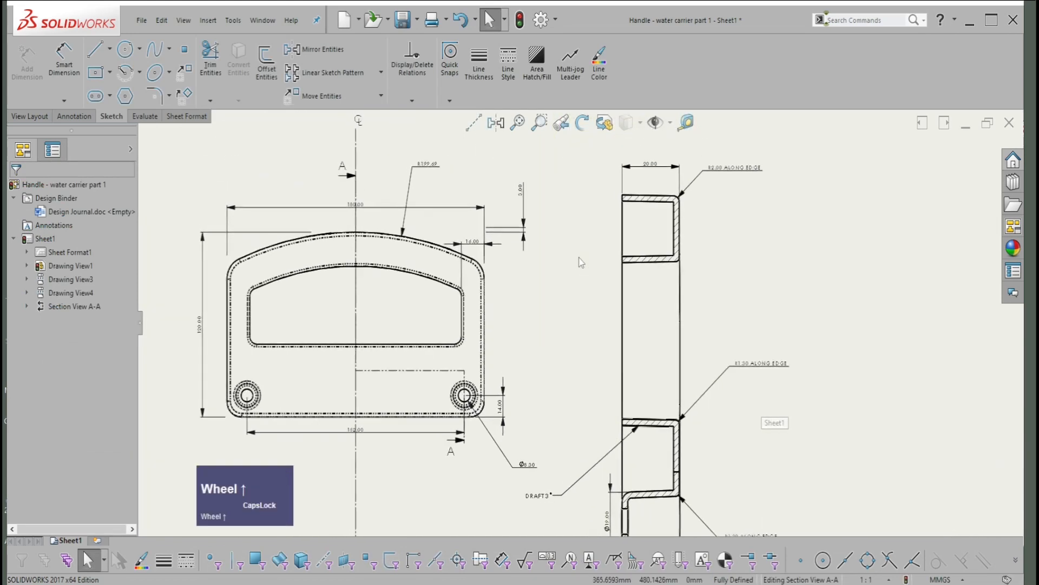
{"action": "left_click", "coordinate": [597, 273]}
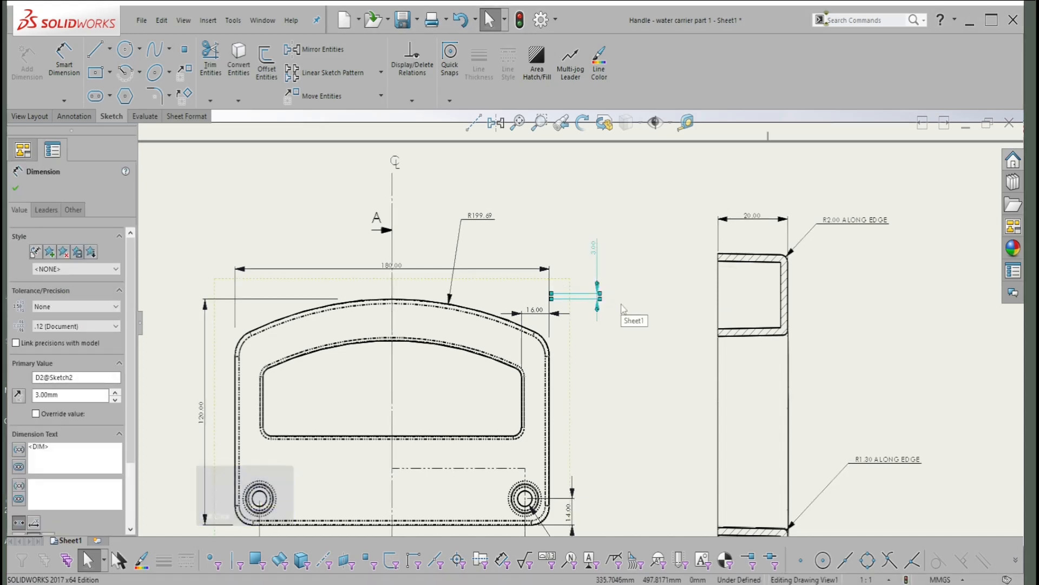
{"action": "key", "text": "Delete"}
- Examine the front view and Section A-A, including the recess's rounded corners, for missing or redundant dimensions
{"action": "scroll", "coordinate": [621, 305], "scroll_direction": "up", "scroll_amount": 1}
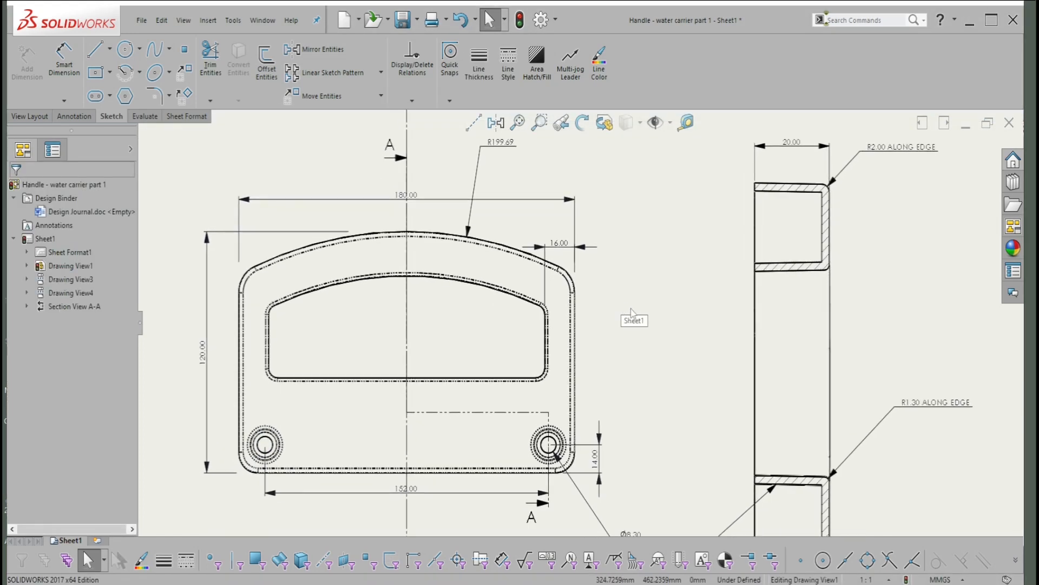
{"action": "scroll", "coordinate": [635, 309], "scroll_direction": "down", "scroll_amount": 1}
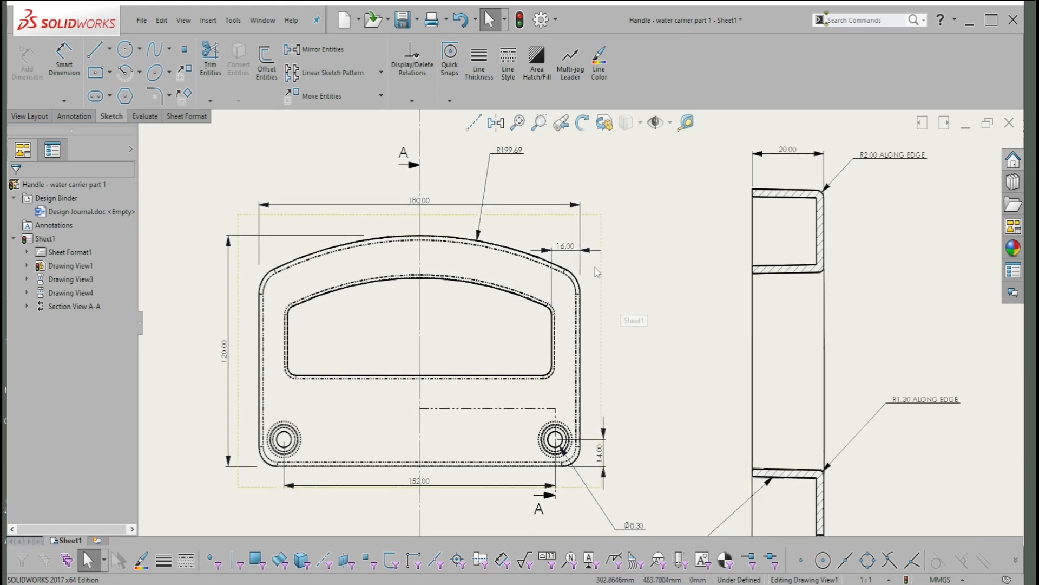
{"action": "scroll", "coordinate": [638, 255], "scroll_direction": "down", "scroll_amount": 3}
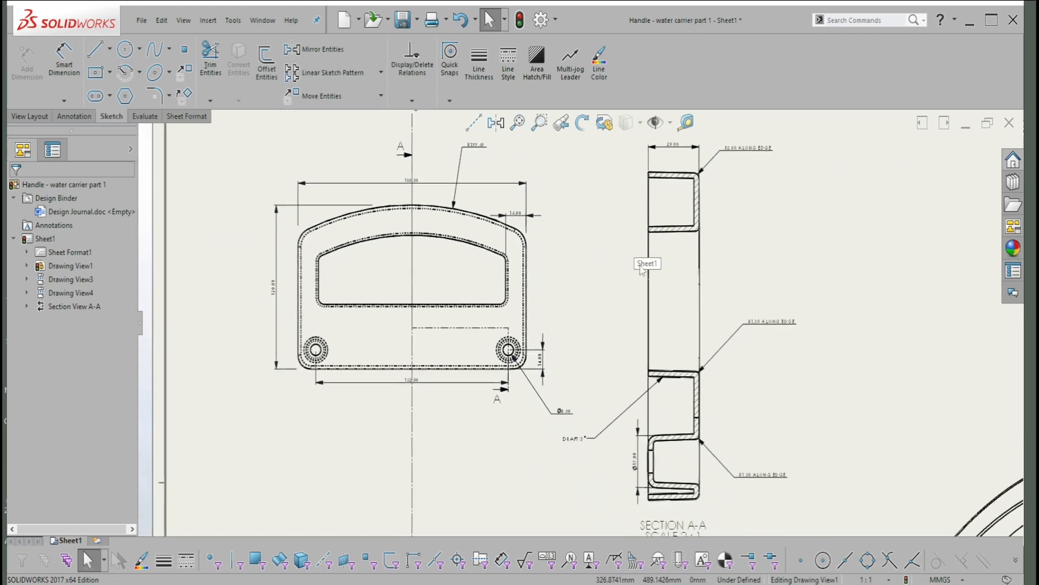
{"action": "scroll", "coordinate": [640, 266], "scroll_direction": "down", "scroll_amount": 2}
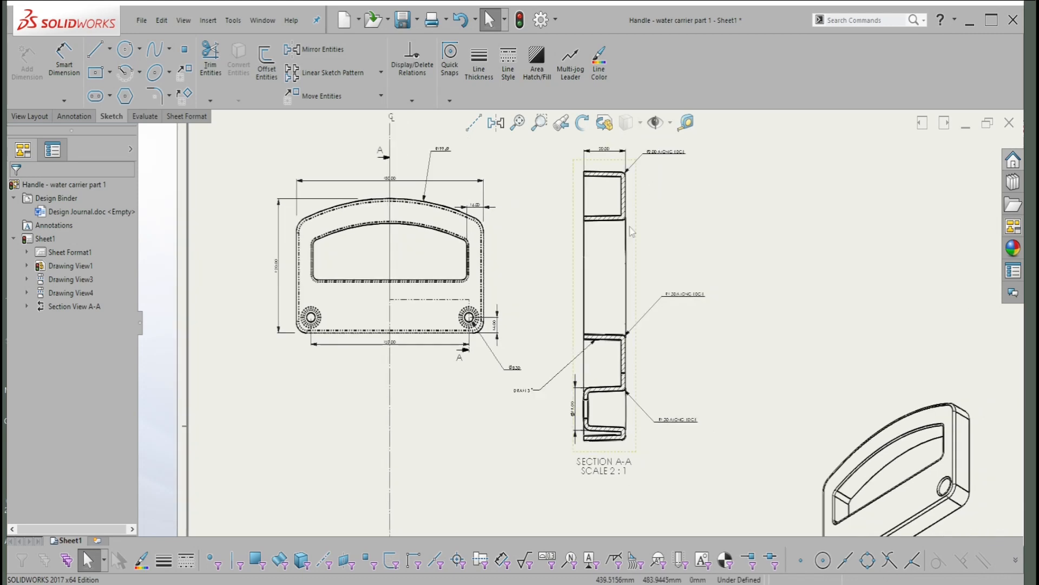
{"action": "scroll", "coordinate": [622, 319], "scroll_direction": "down", "scroll_amount": 3}
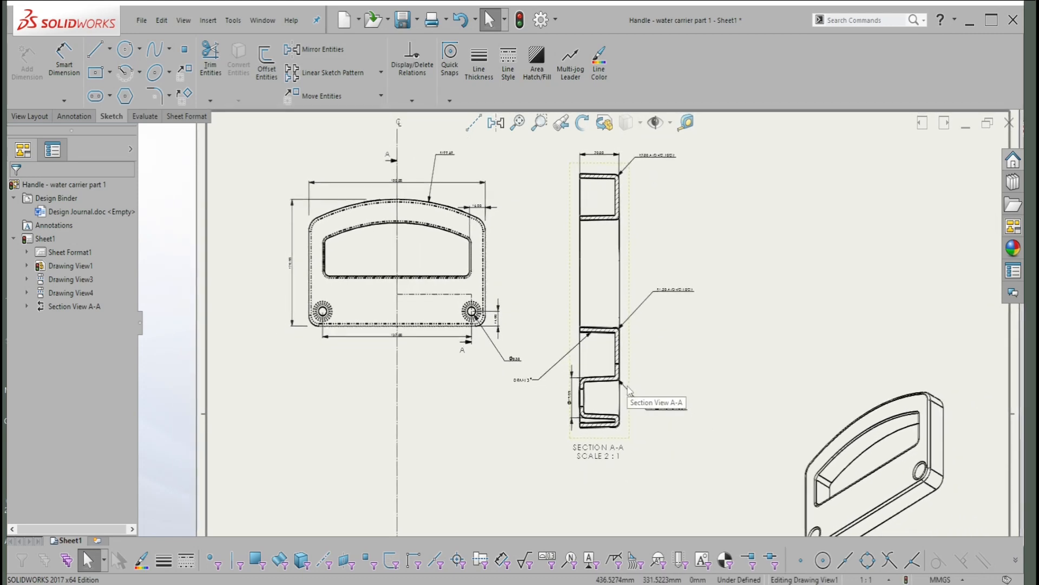
{"action": "scroll", "coordinate": [629, 390], "scroll_direction": "up", "scroll_amount": 10}
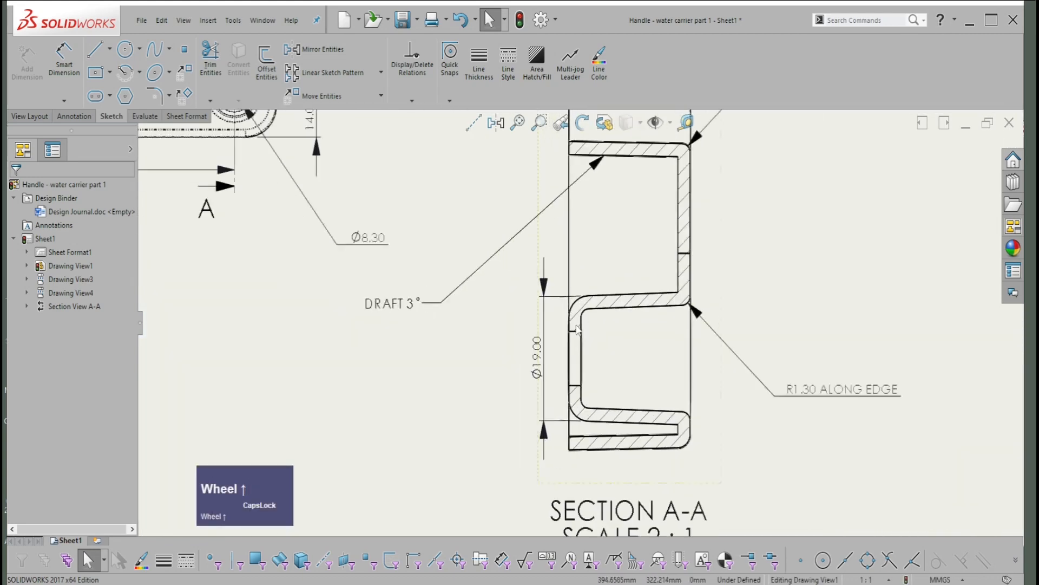
{"action": "scroll", "coordinate": [563, 326], "scroll_direction": "up", "scroll_amount": 3}
{"action": "scroll", "coordinate": [572, 330], "scroll_direction": "down", "scroll_amount": 6}
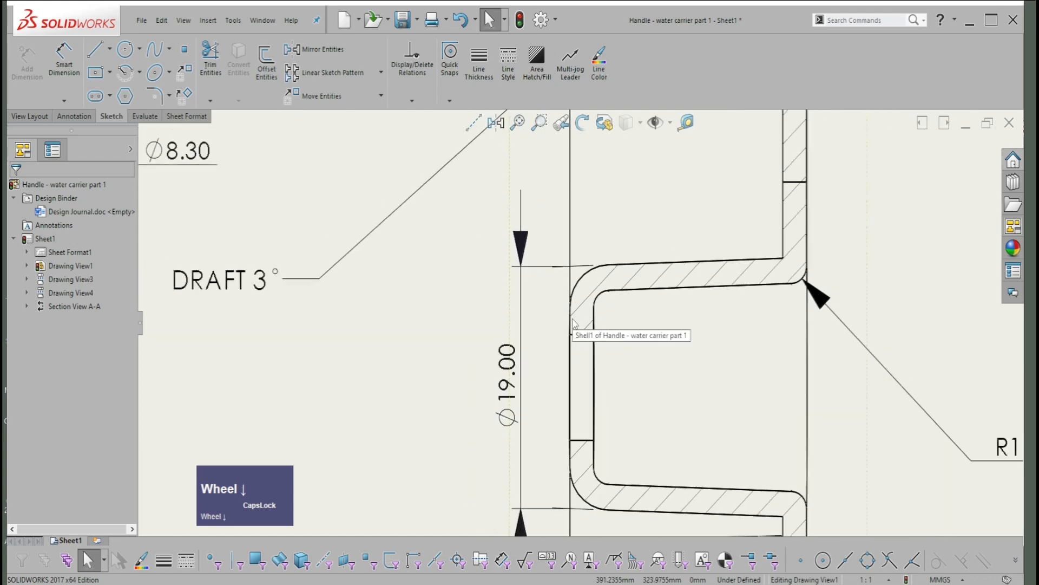
- Move the isometric view up on the sheet so that it sits beside Section A-A
{"action": "scroll", "coordinate": [574, 325], "scroll_direction": "down", "scroll_amount": 5}
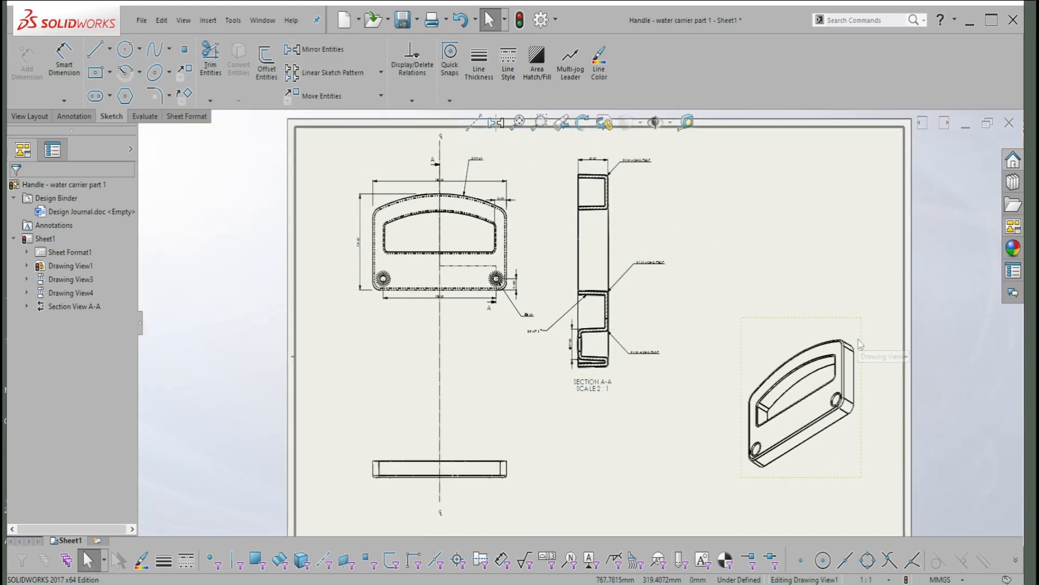
{"action": "left_click_drag", "start_coordinate": [861, 343], "coordinate": [822, 210]}
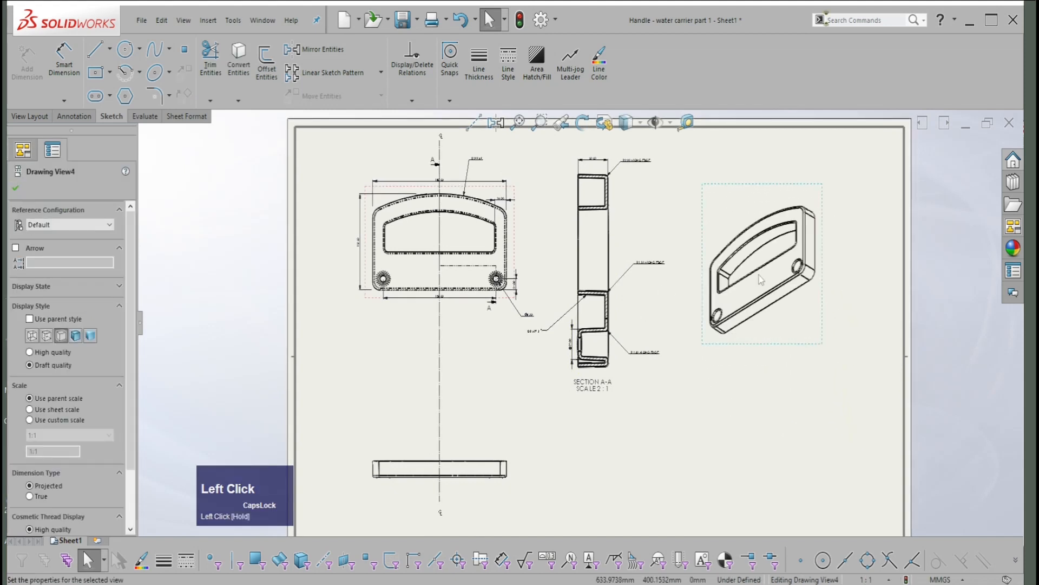
{"action": "scroll", "coordinate": [688, 420], "scroll_direction": "down", "scroll_amount": 2}
{"action": "scroll", "coordinate": [687, 419], "scroll_direction": "up", "scroll_amount": 1}
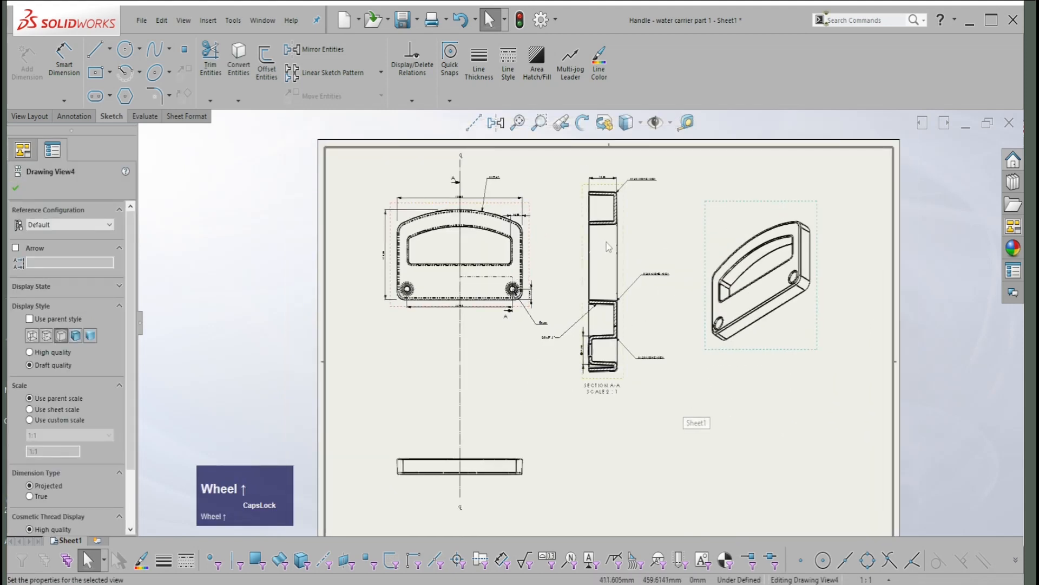
{"action": "left_click", "coordinate": [715, 361]}
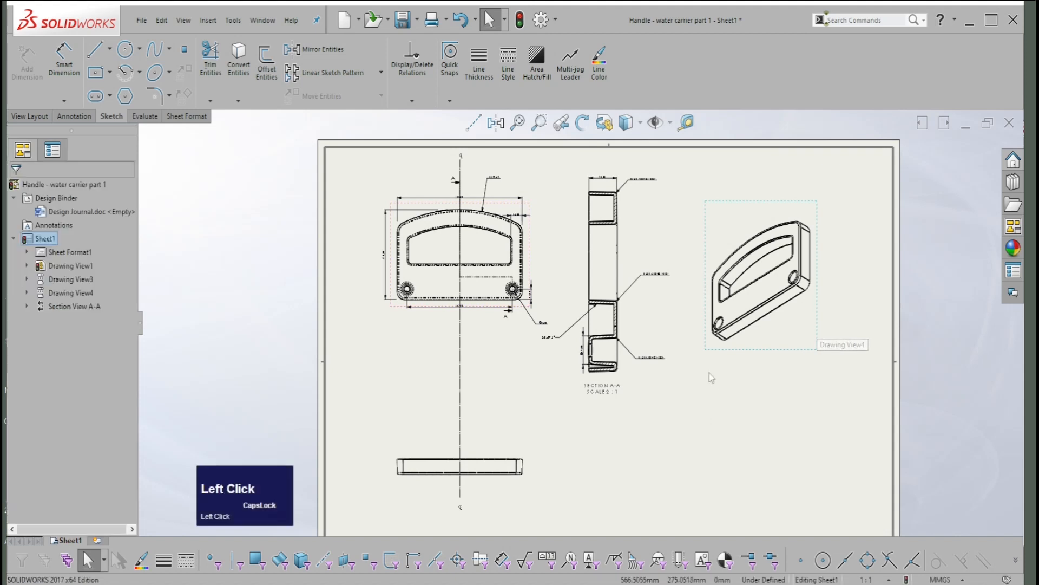